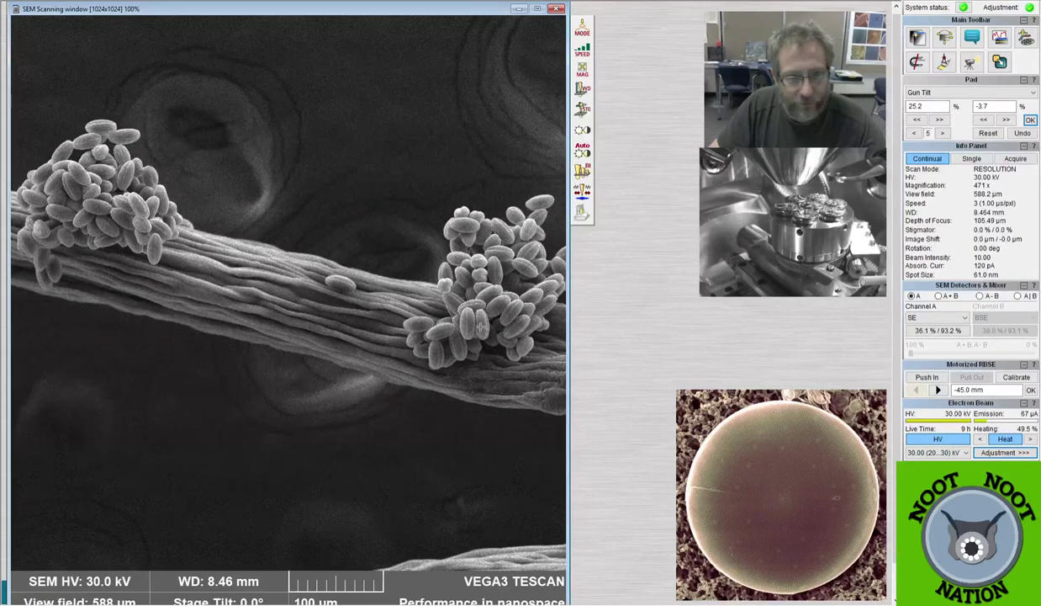
# Refocus on the filament at a working distance of 8.52 mm and frame the pollen cluster with a view field of 249 µm.
pyautogui.moveTo(384, 311); pyautogui.dragTo(385, 354)
pyautogui.scroll(1, 169, 296)
pyautogui.scroll(5, 385, 355)
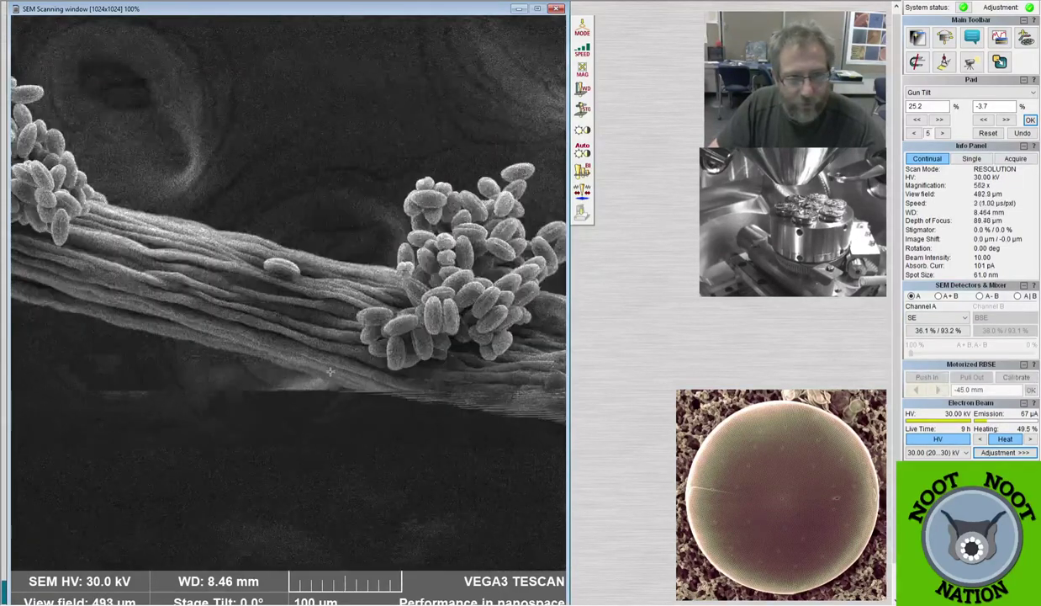
pyautogui.scroll(3, 384, 355)
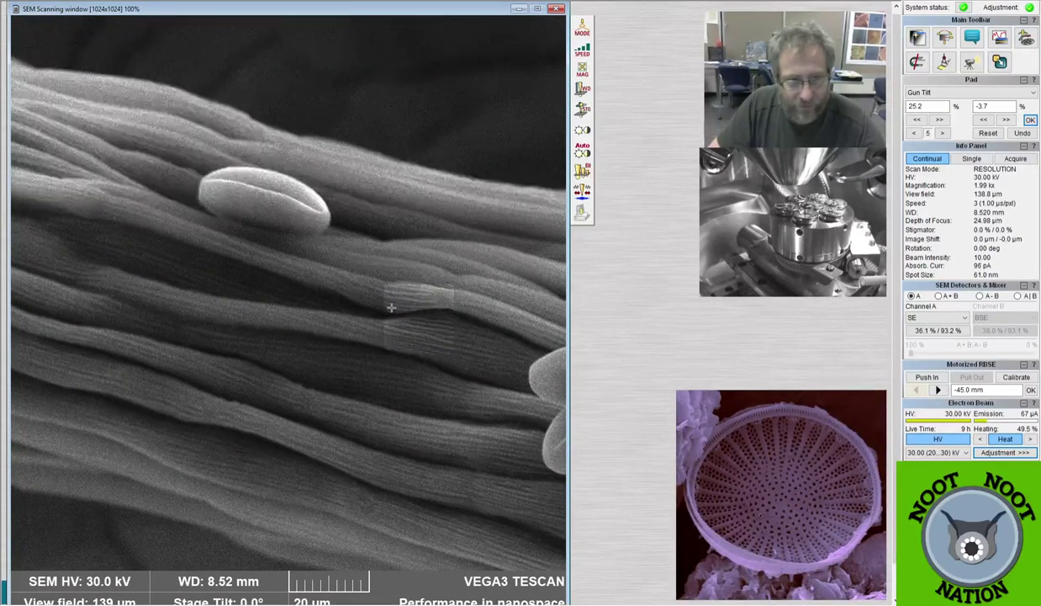
pyautogui.scroll(-3, 417, 345)
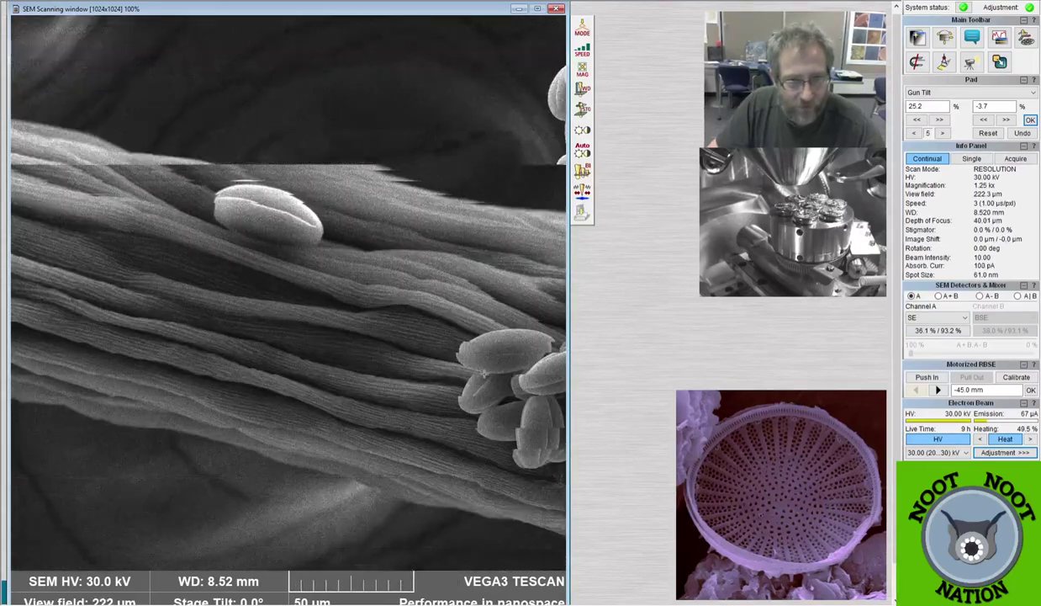
pyautogui.scroll(1, 433, 370)
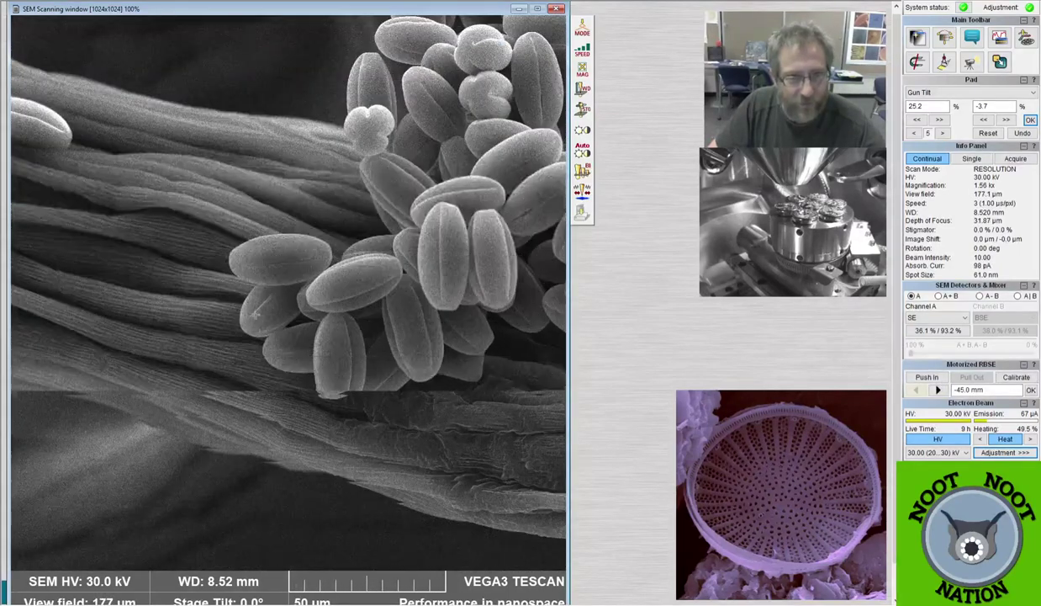
pyautogui.scroll(-1, 200, 249)
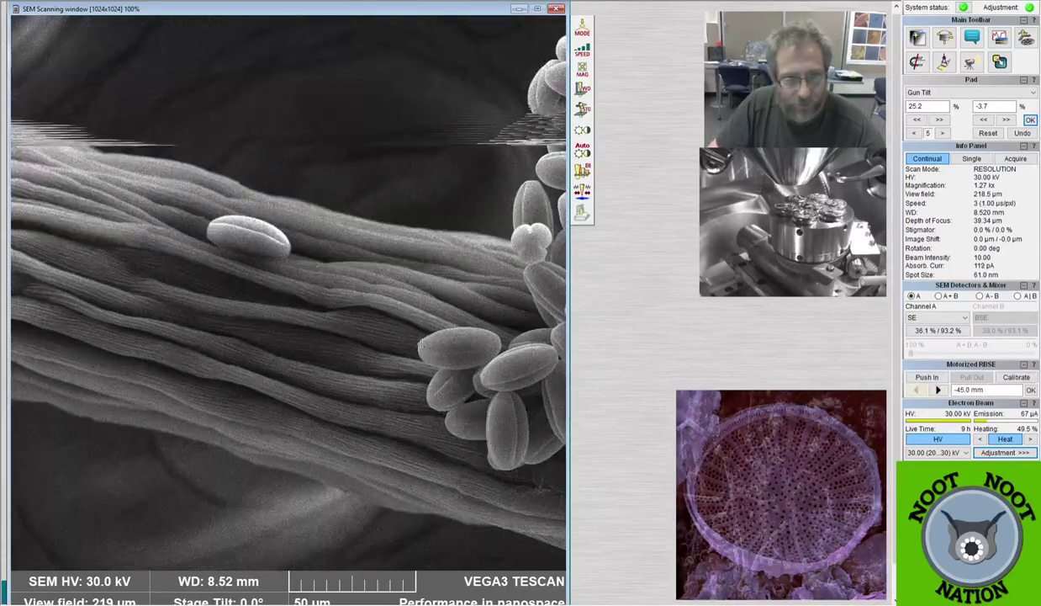
pyautogui.scroll(-1, 416, 345)
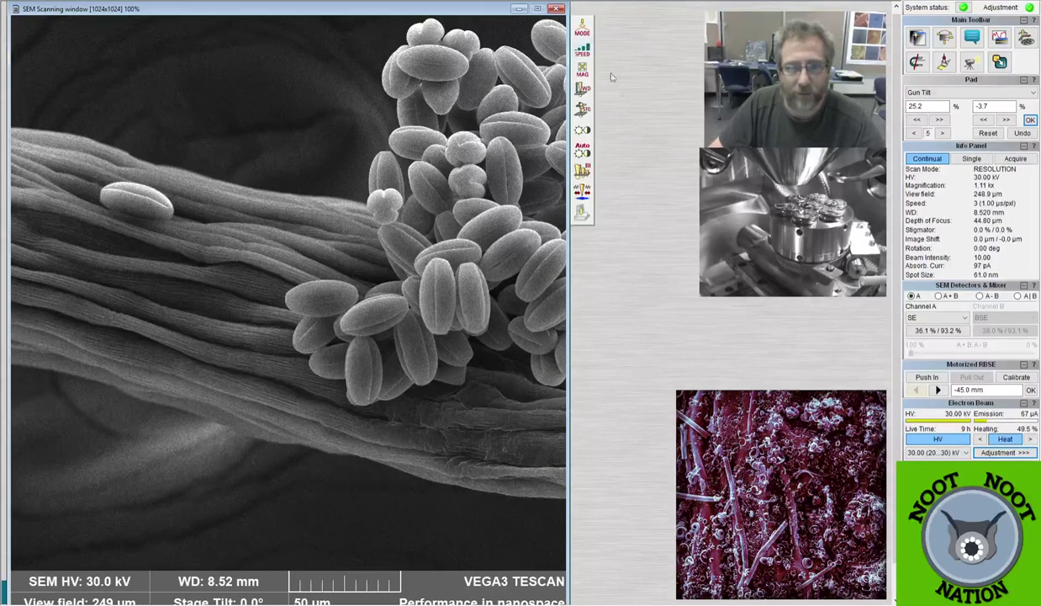
# Acquire a 1280x1280 image of the pollen cluster at scan speed 7, shrinking the save window's display to 66%.
pyautogui.press('7')
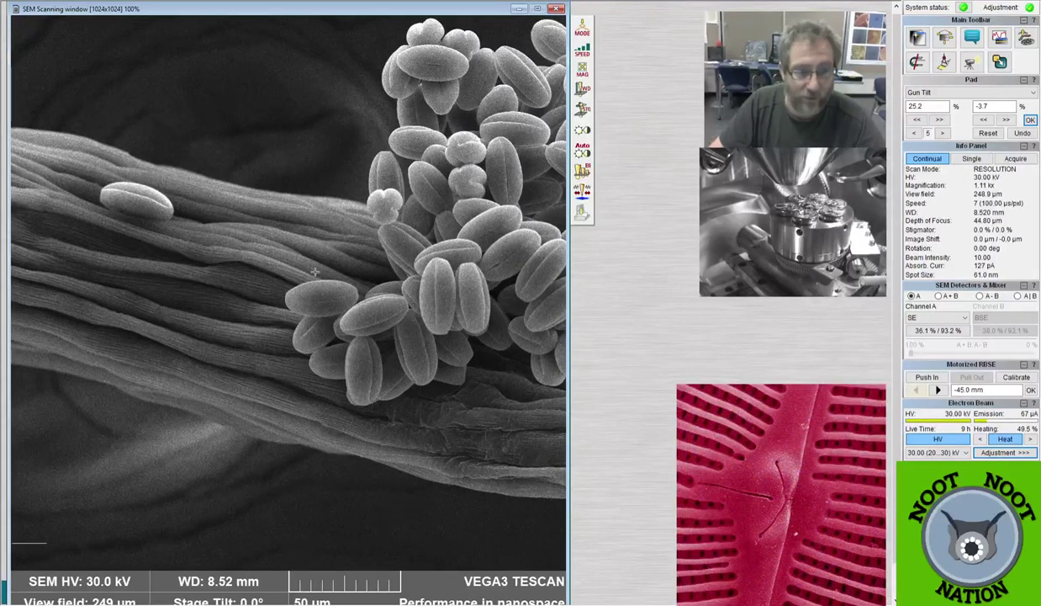
pyautogui.click(581, 214)
pyautogui.moveTo(526, 184); pyautogui.dragTo(365, 11)
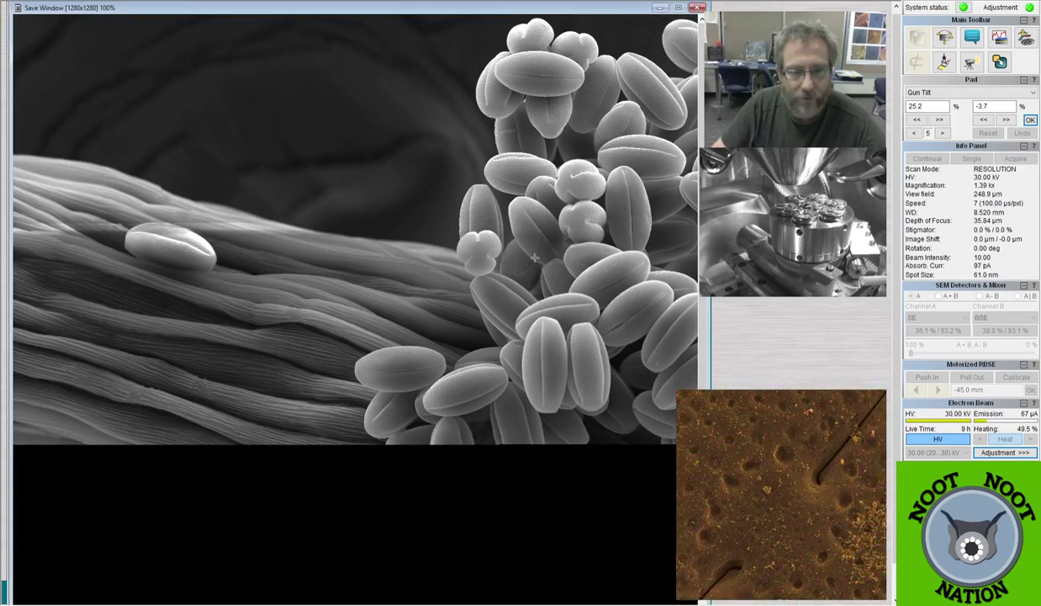
pyautogui.scroll(-1, 356, 474)
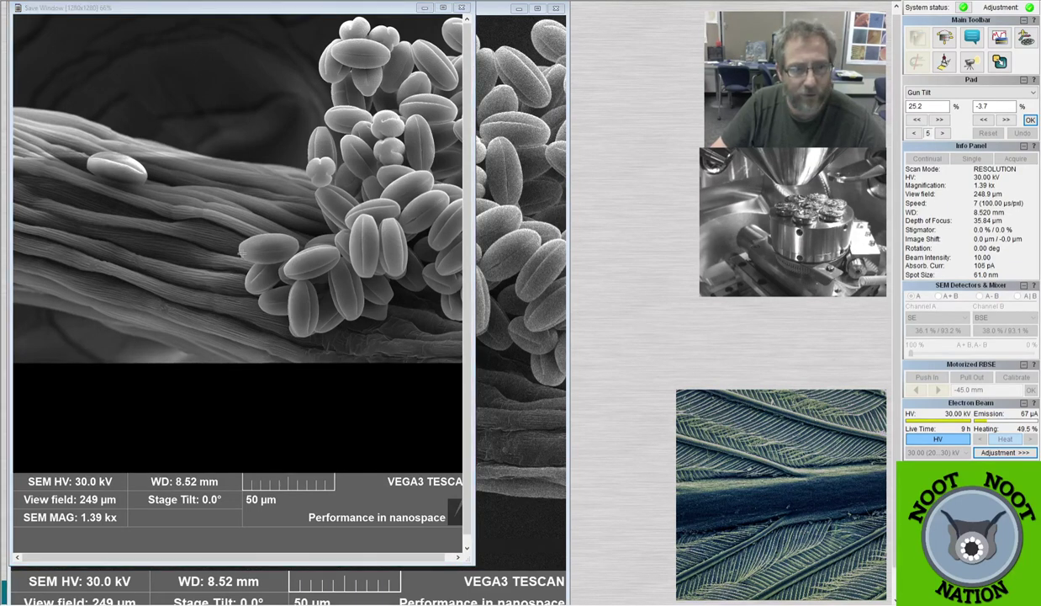
pyautogui.click(234, 243)
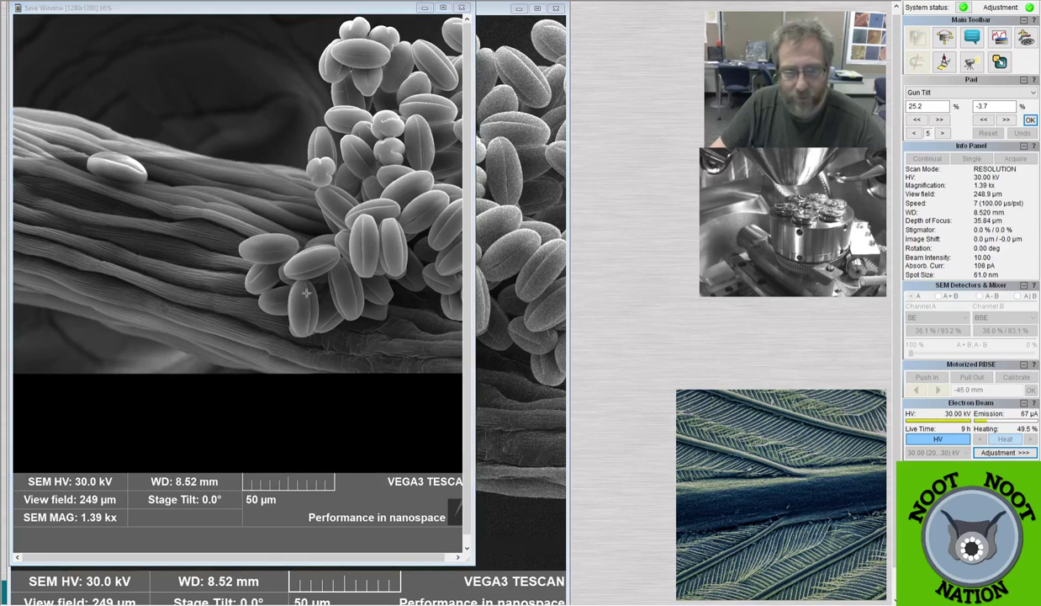
pyautogui.click(238, 246)
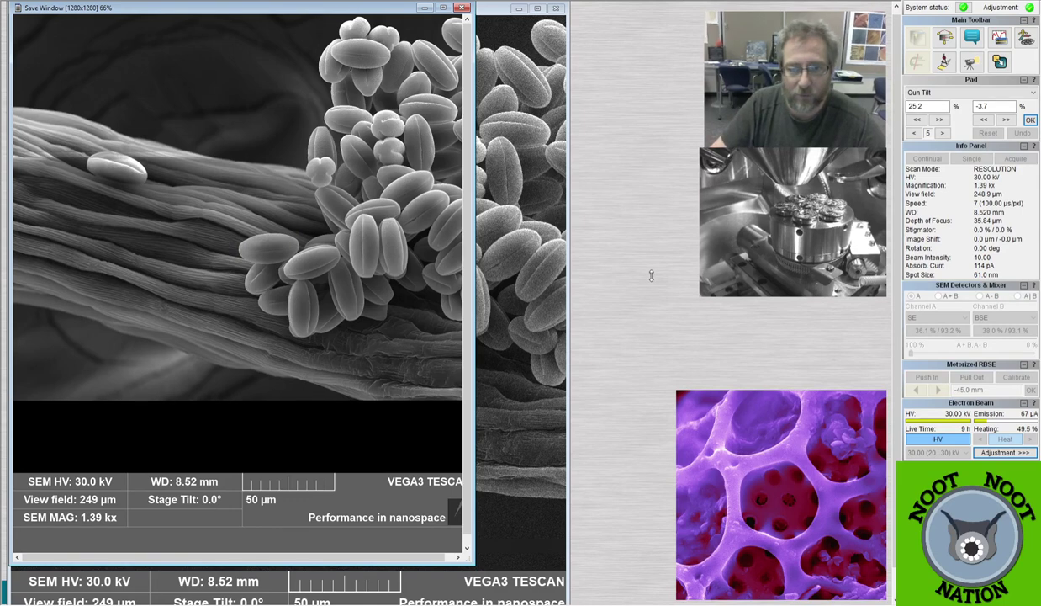
pyautogui.click(692, 289)
pyautogui.click(261, 177)
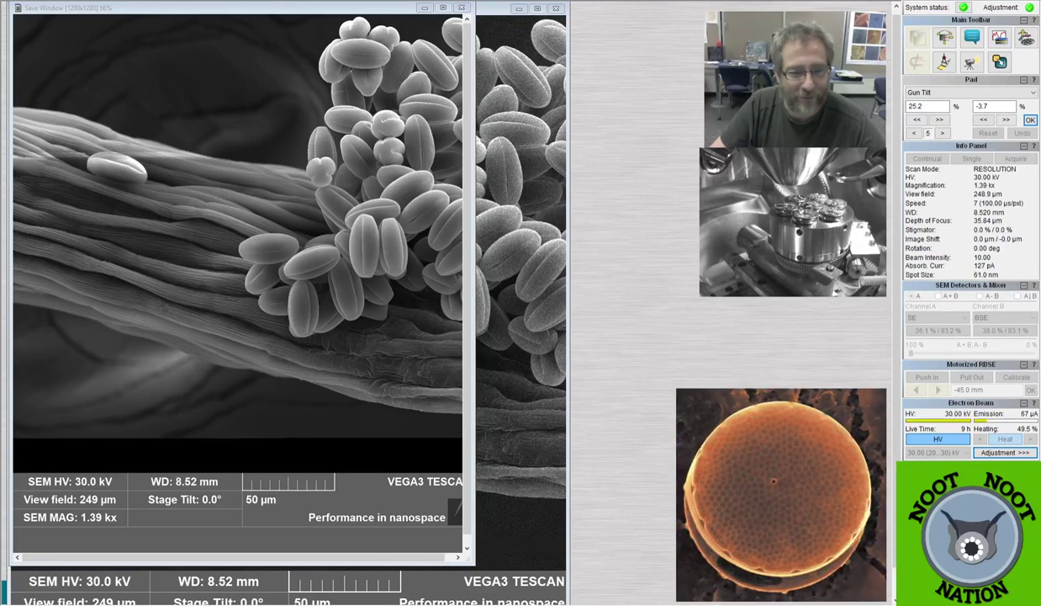
pyautogui.click(368, 311)
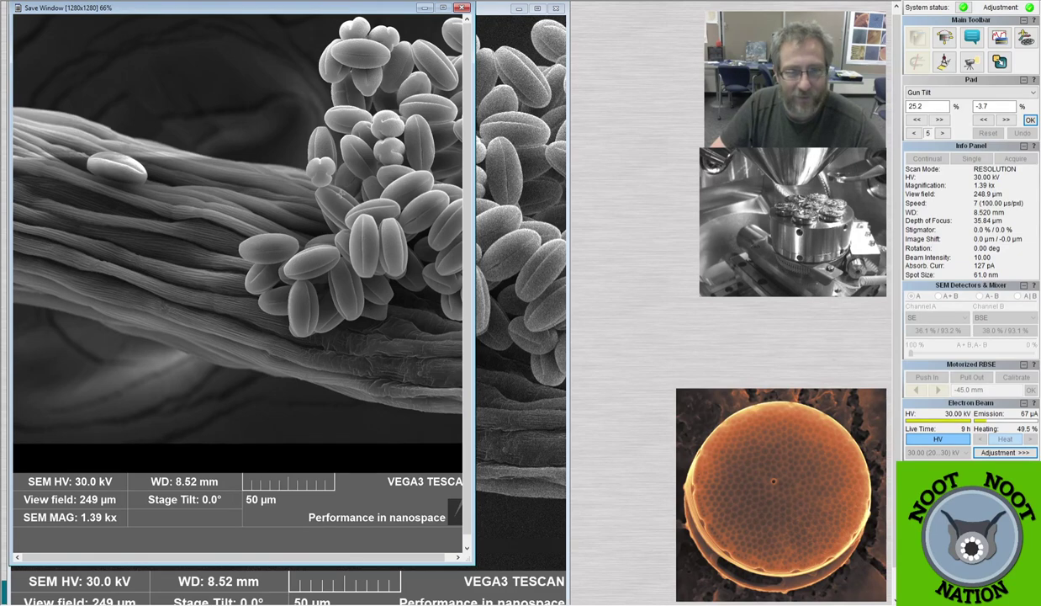
# Save the scanned image as Redbud Pollen 2.tif and close its window.
pyautogui.scroll(2, 341, 194)
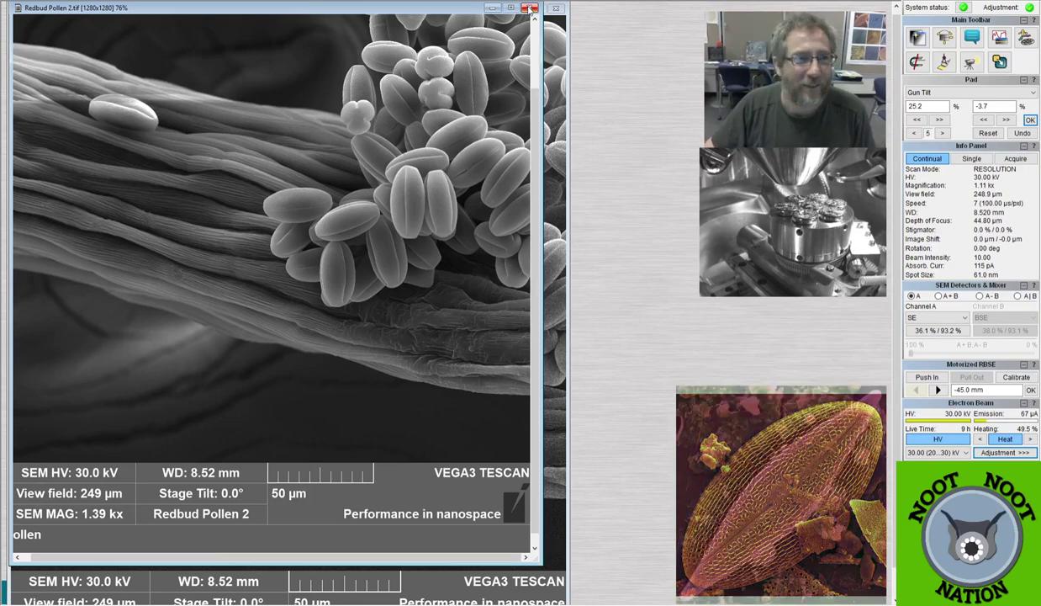
pyautogui.click(530, 9)
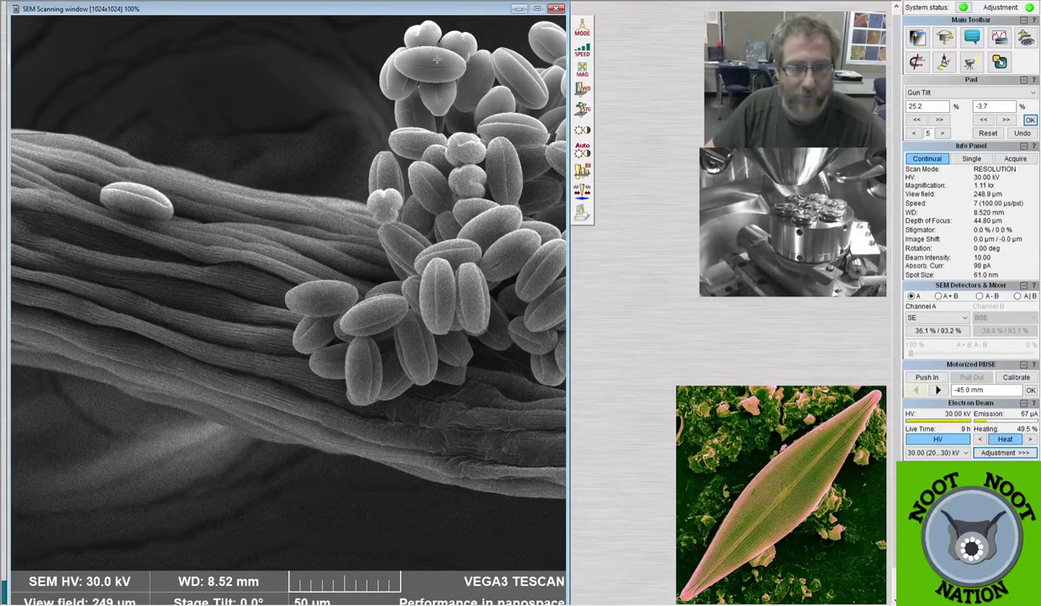
# Magnify the horizontal grain atop the cluster to a view field of about 39 µm and refocus it at scan speed 3.
pyautogui.scroll(5, 434, 95)
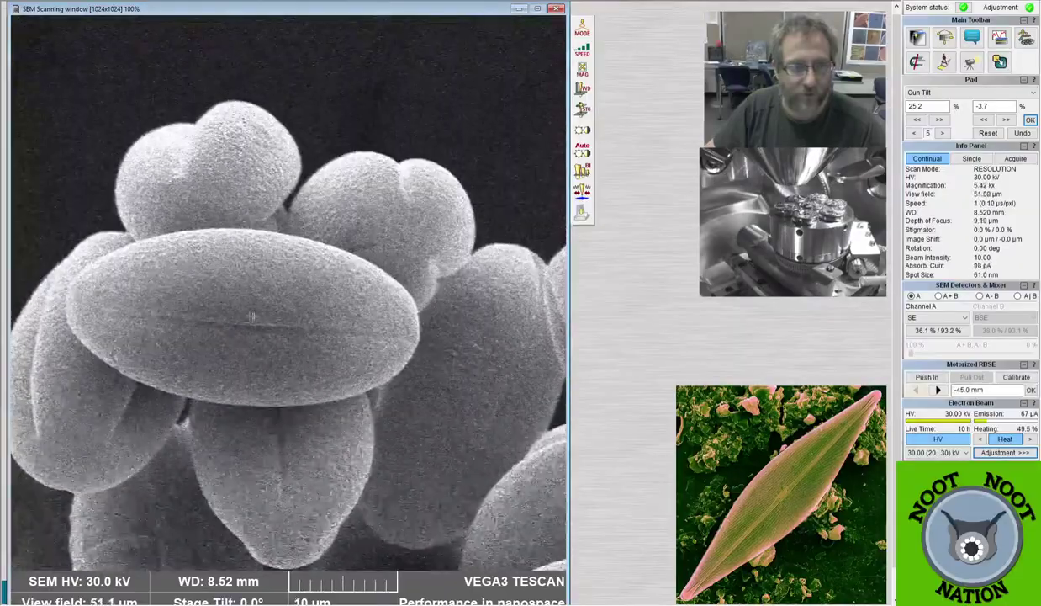
pyautogui.scroll(2, 434, 95)
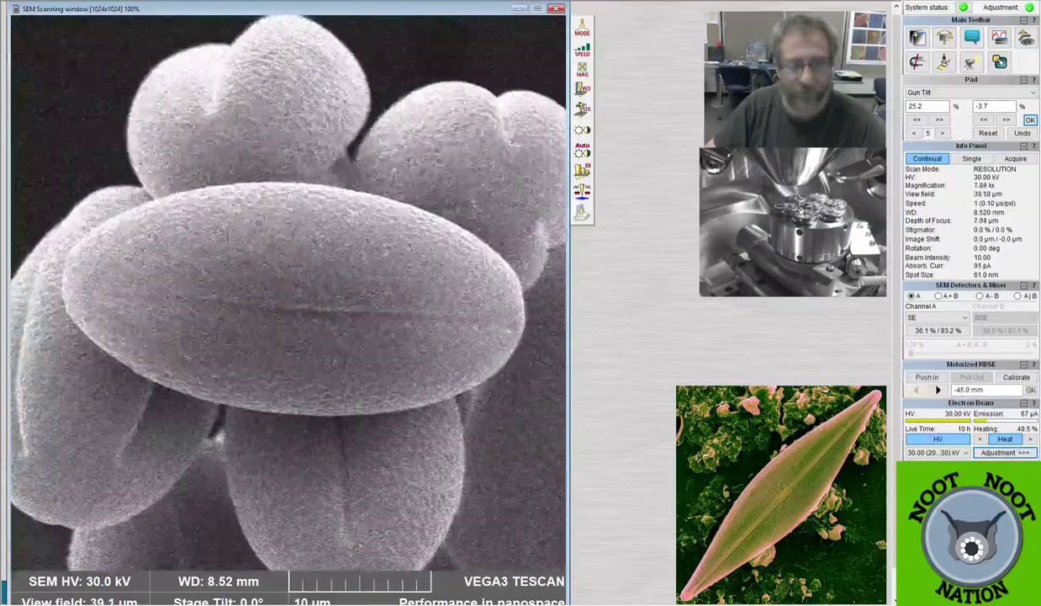
pyautogui.press('4')
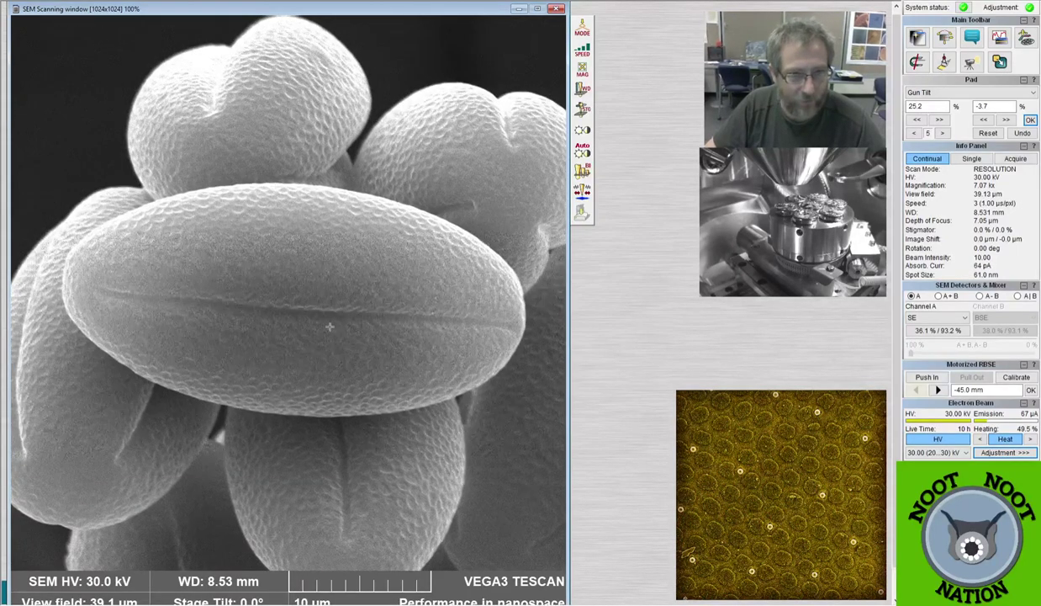
pyautogui.click(309, 258)
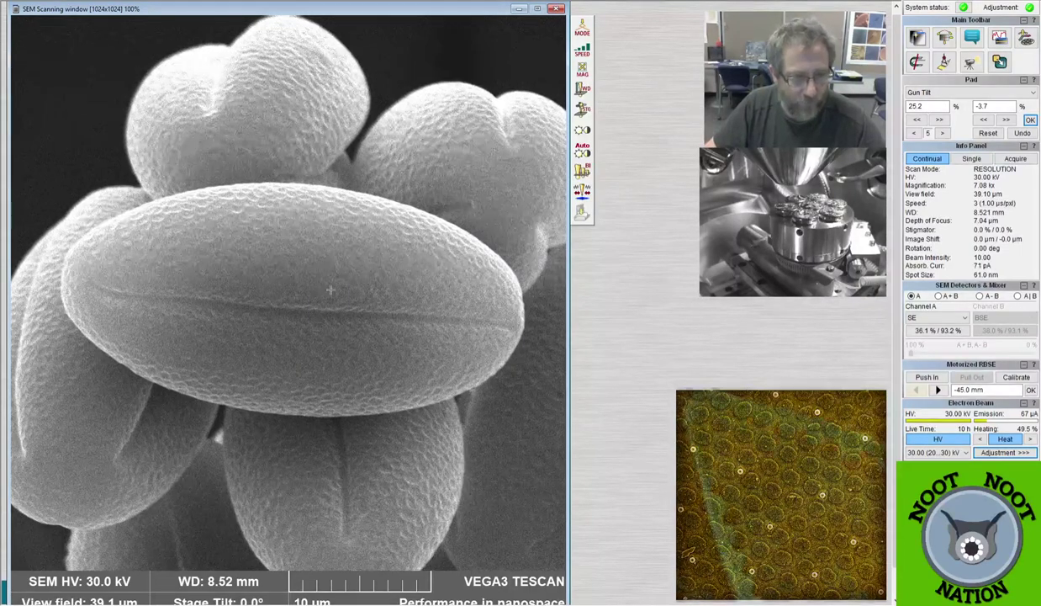
# Frame the single pollen grain with a view field of 32.8 µm and reposition the scanning window.
pyautogui.scroll(2, 366, 307)
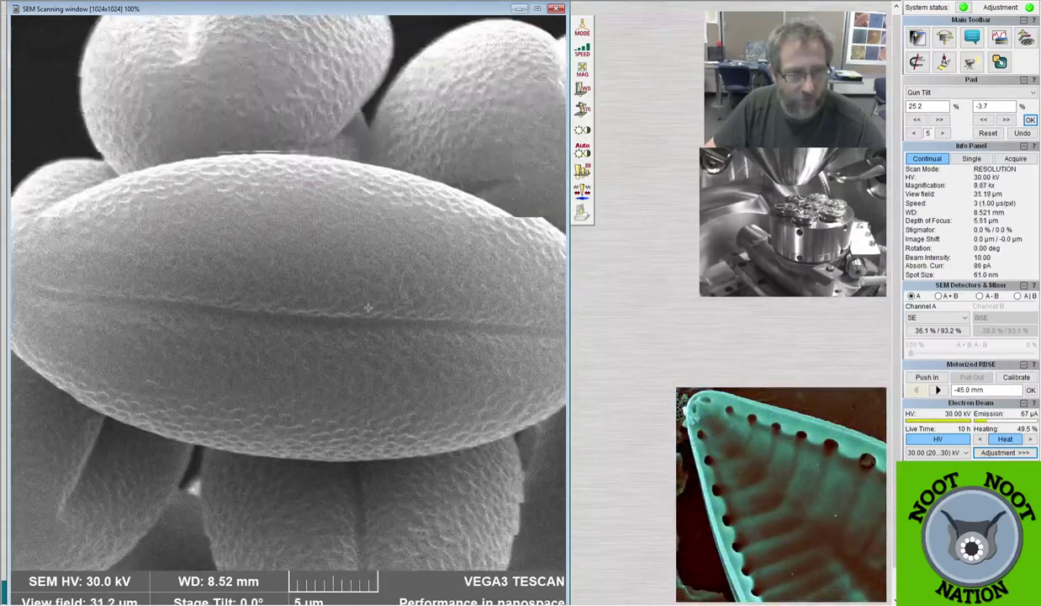
pyautogui.scroll(-1, 366, 307)
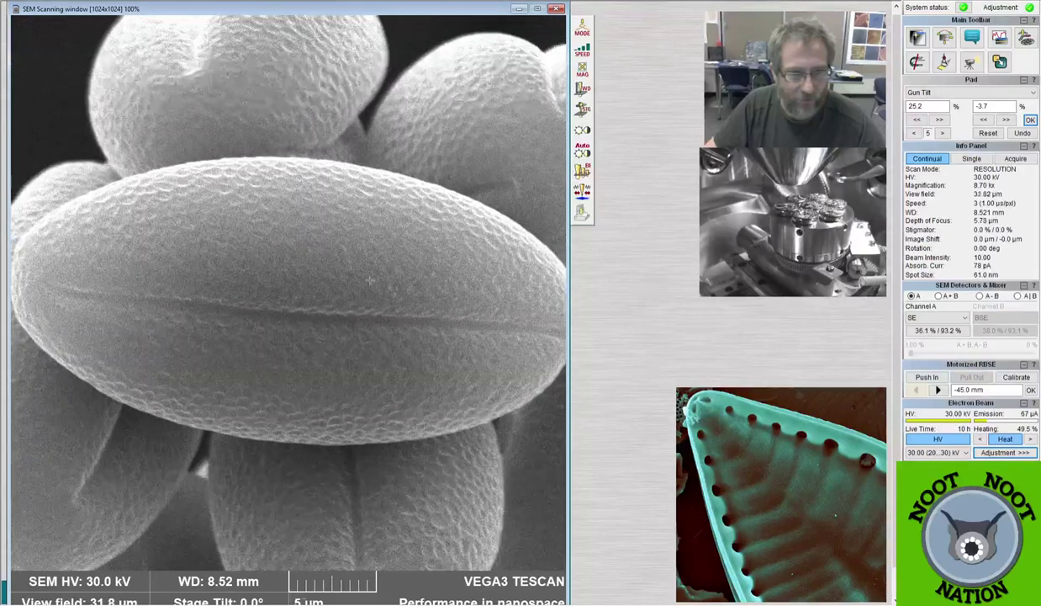
pyautogui.scroll(-1, 345, 303)
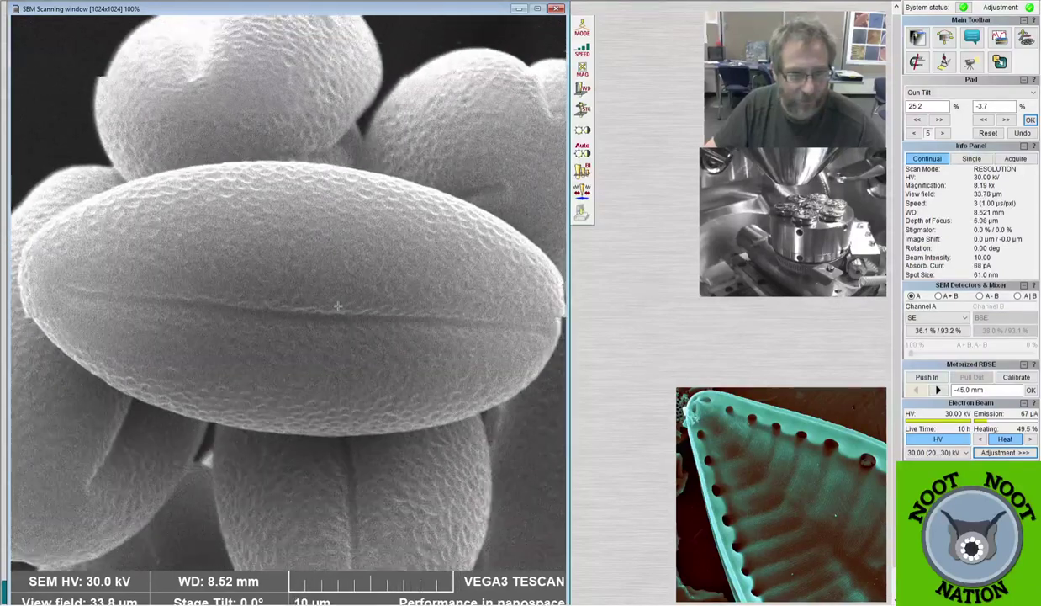
pyautogui.click(307, 314)
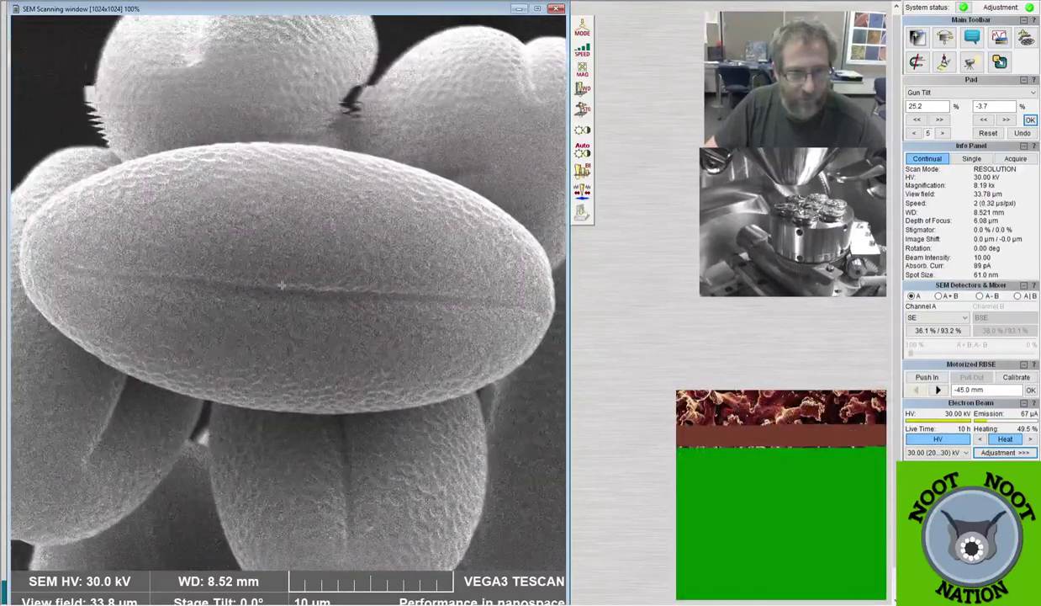
pyautogui.scroll(1, 282, 285)
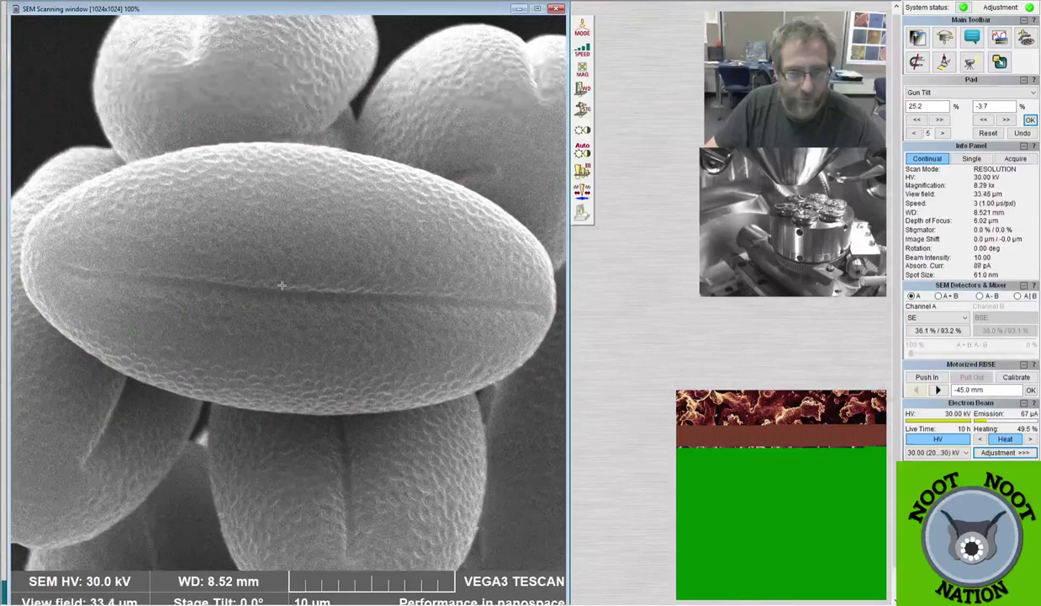
pyautogui.scroll(2, 282, 285)
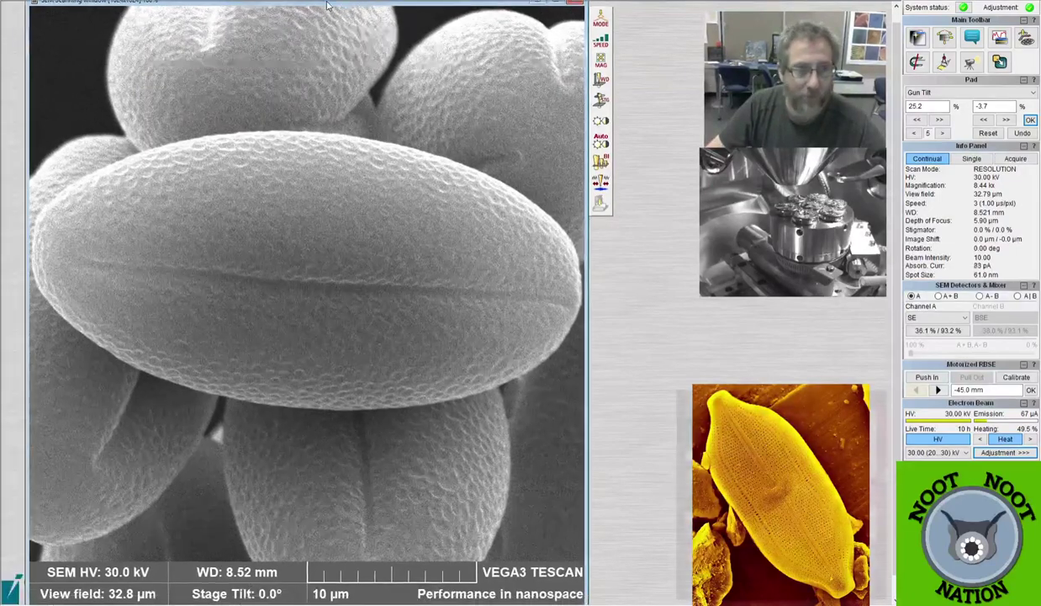
pyautogui.moveTo(309, 14)
pyautogui.mouseDown()
pyautogui.moveTo(357, 23)
pyautogui.moveTo(311, 6)
pyautogui.mouseUp()
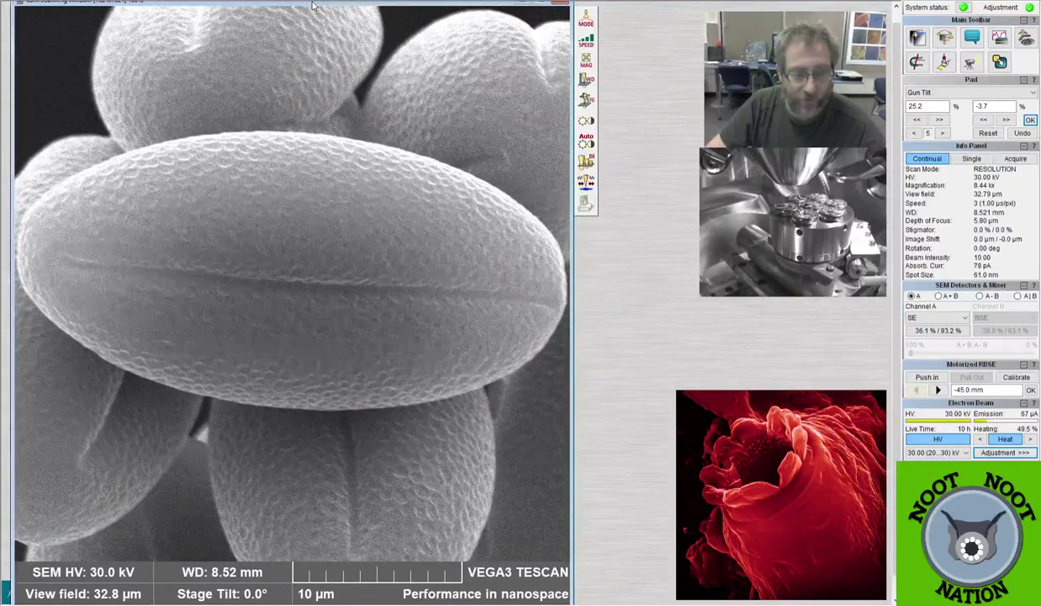
pyautogui.moveTo(311, 6); pyautogui.dragTo(306, 16)
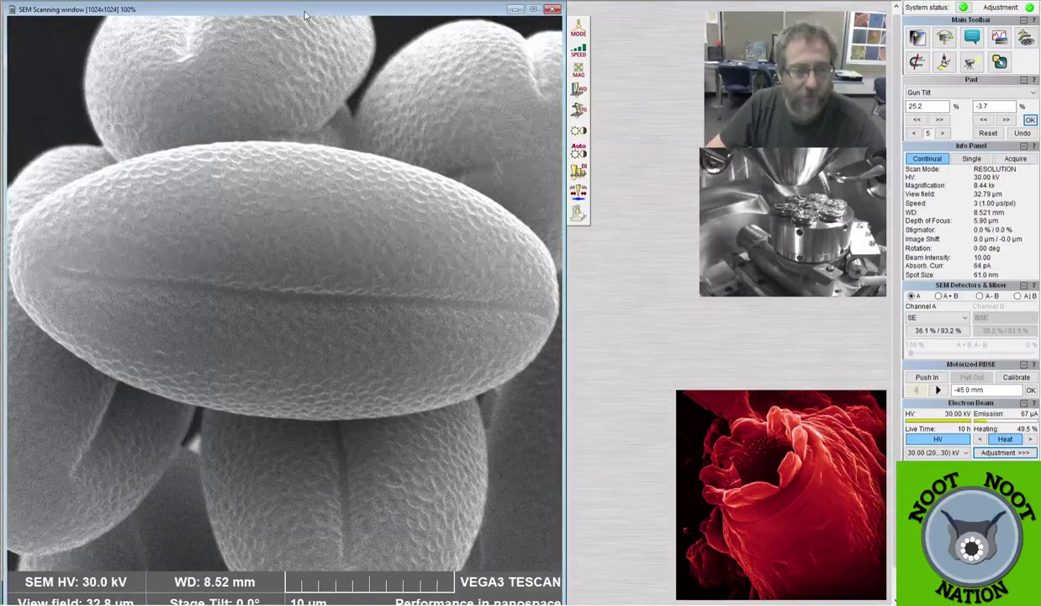
# Widen the view field to 2.63 mm to survey the filaments surrounding the pollen clusters.
pyautogui.scroll(-5, 313, 305)
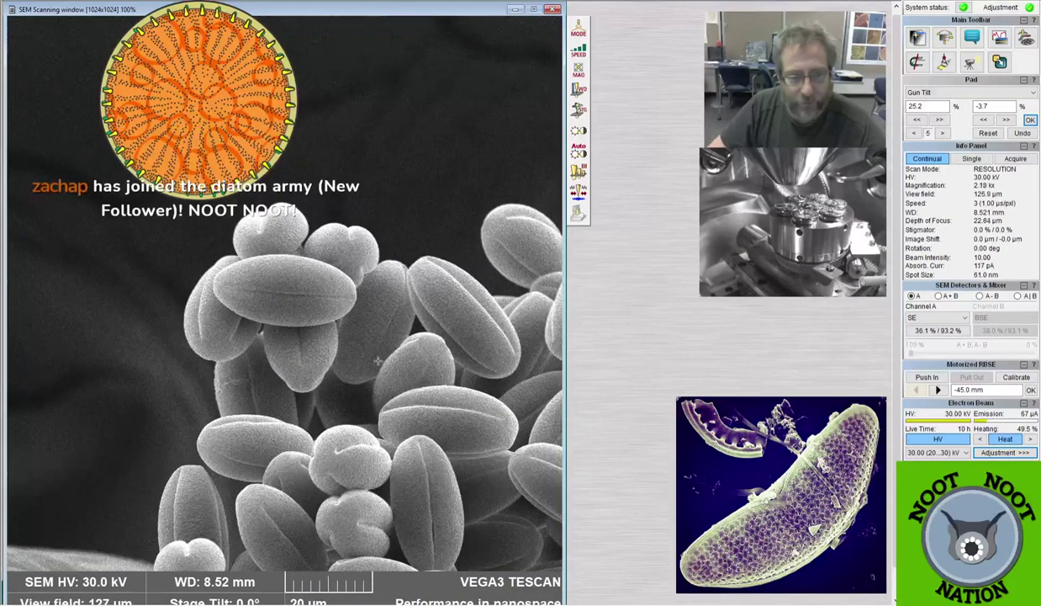
pyautogui.scroll(-3, 378, 360)
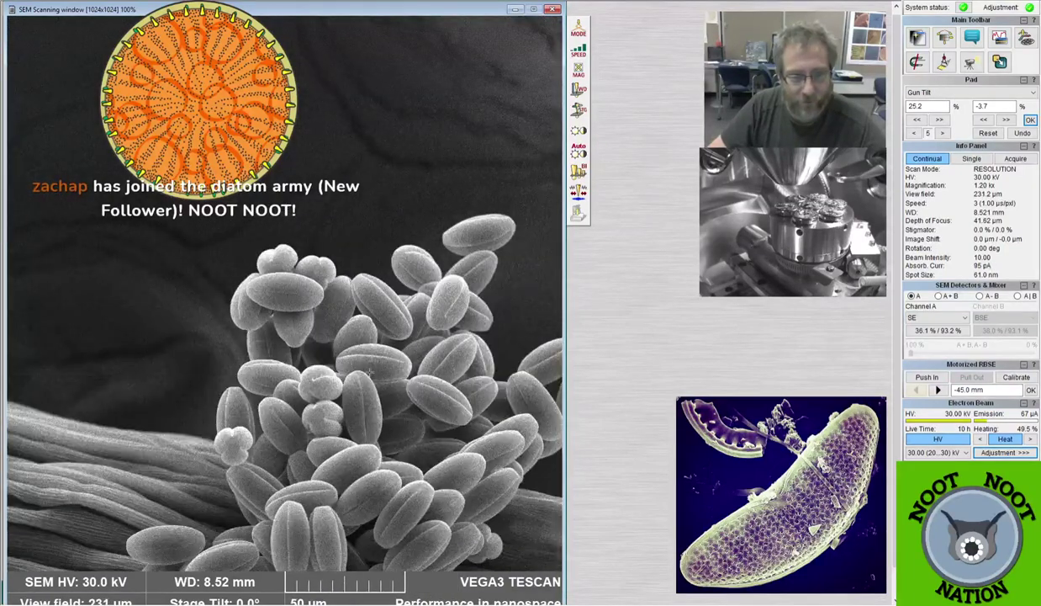
pyautogui.scroll(-3, 377, 360)
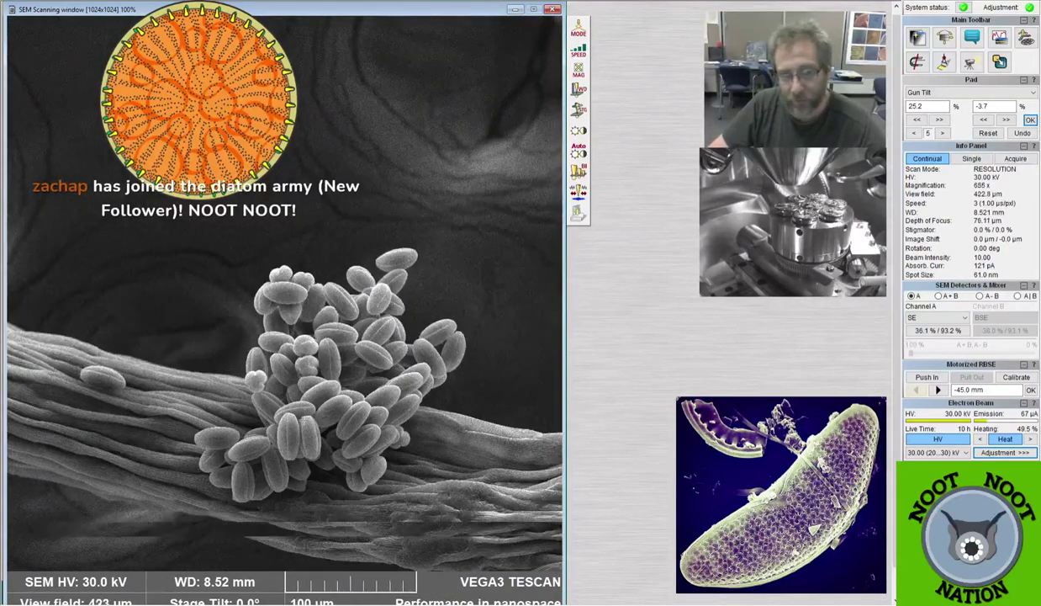
pyautogui.scroll(-3, 242, 404)
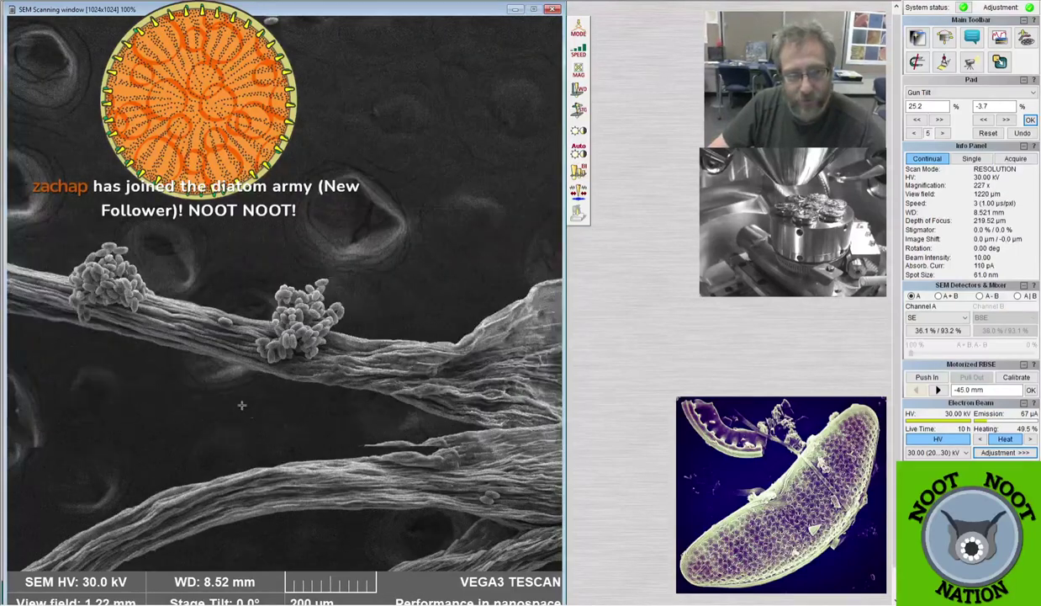
pyautogui.scroll(-3, 233, 393)
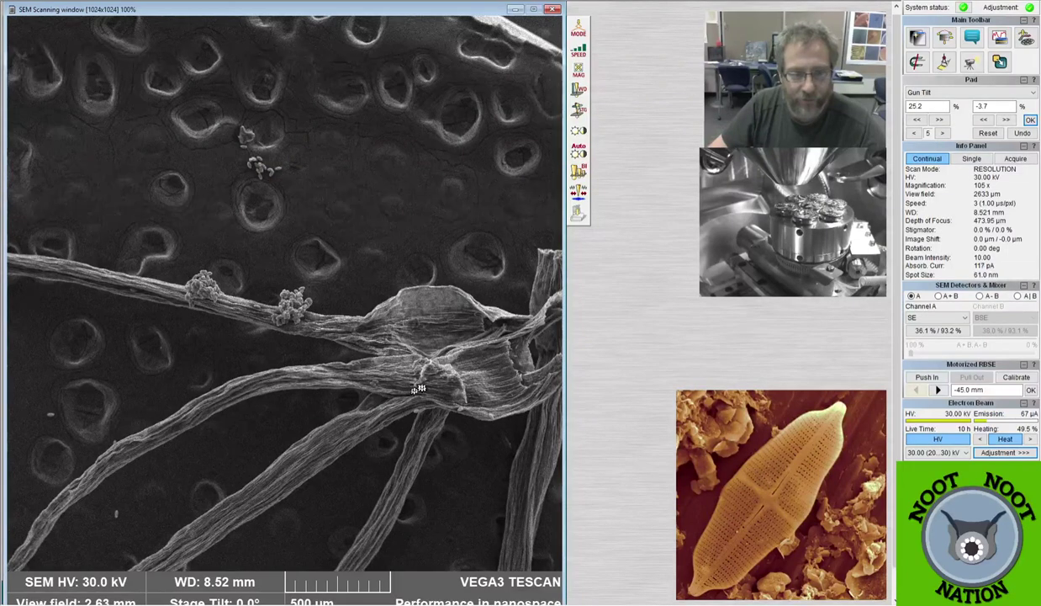
# Centre the junction where the filaments meet and magnify its surface to a view field of 191 µm.
pyautogui.moveTo(418, 389); pyautogui.dragTo(356, 284)
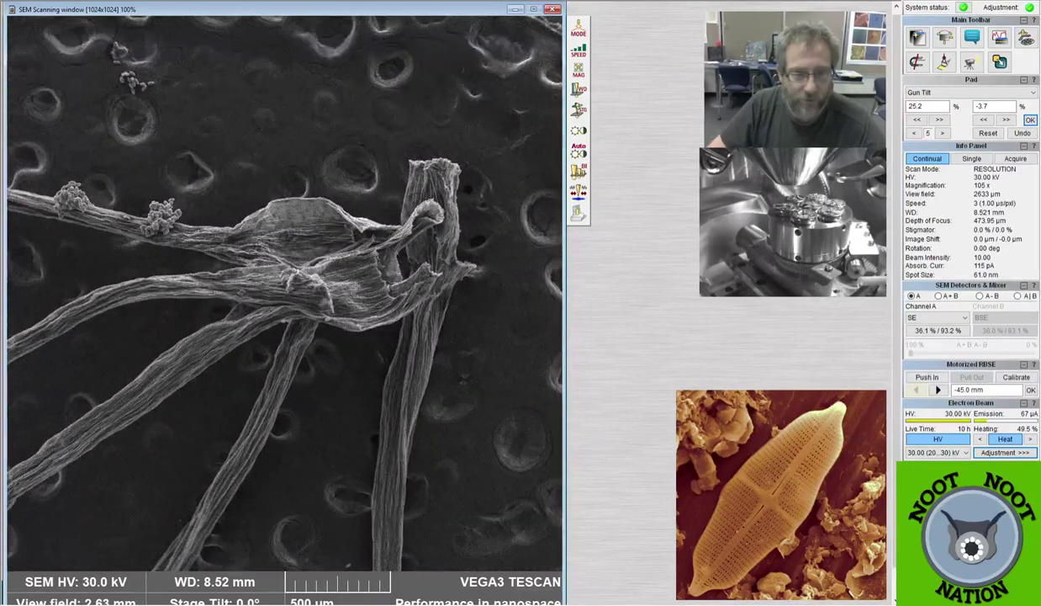
pyautogui.scroll(6, 354, 286)
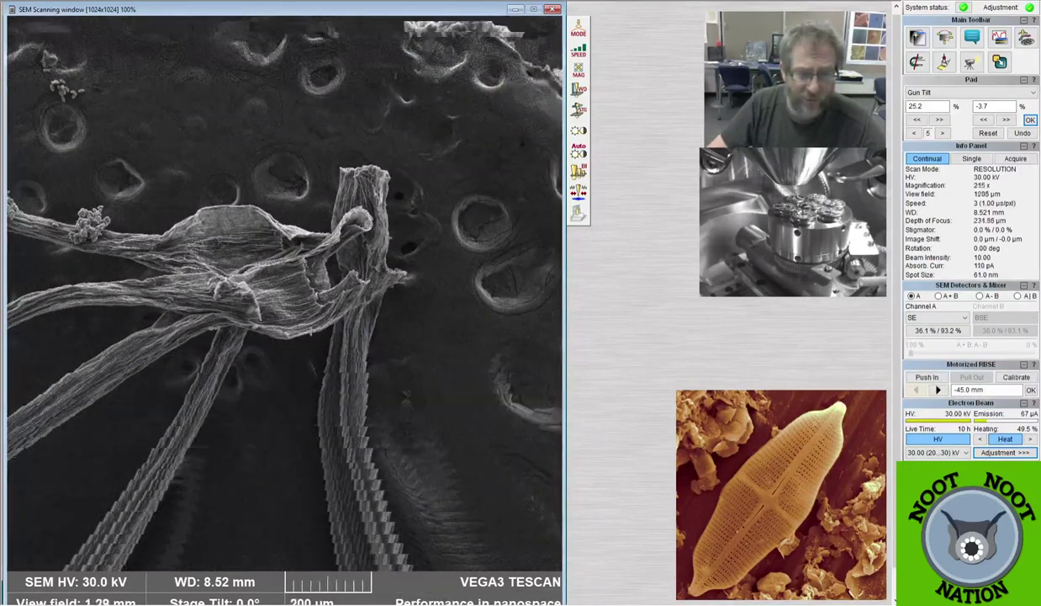
pyautogui.scroll(4, 284, 322)
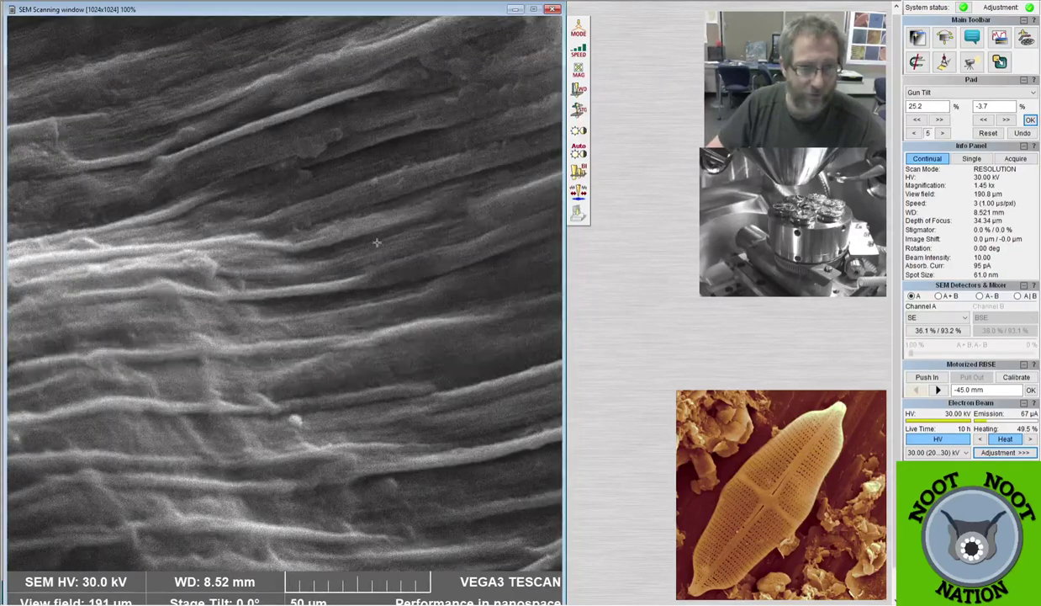
# Refocus the filament surface at a working distance of 8.47 mm and widen the view field to 2.62 mm.
pyautogui.click(377, 242)
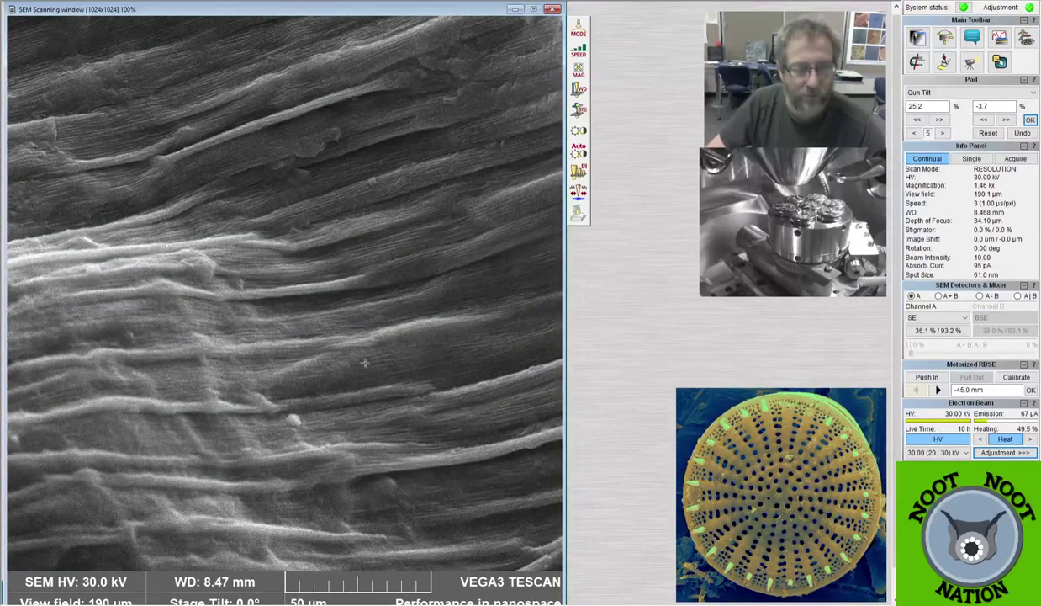
pyautogui.scroll(-5, 408, 343)
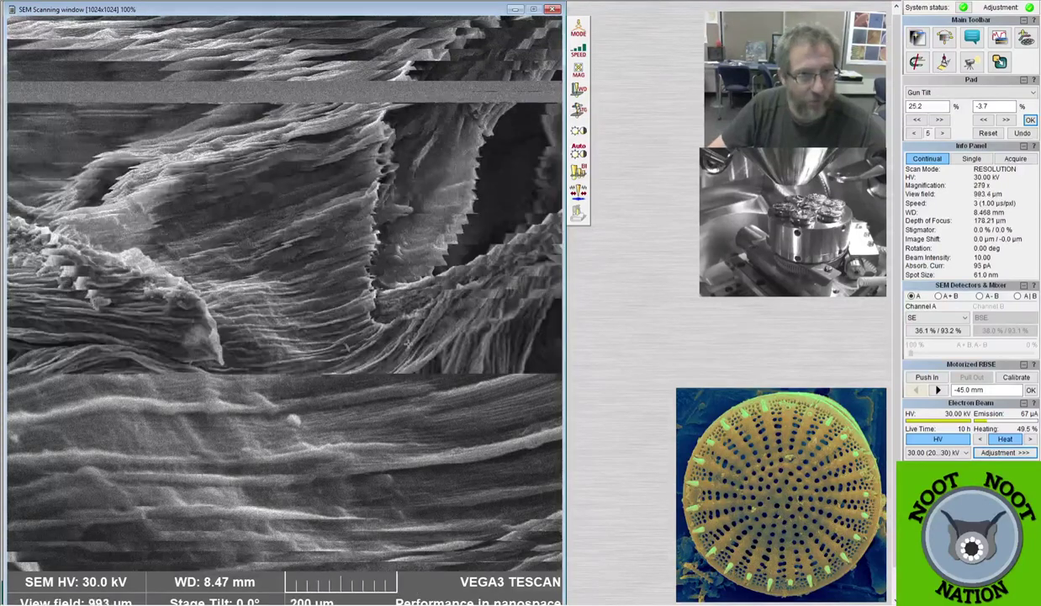
pyautogui.scroll(-5, 292, 267)
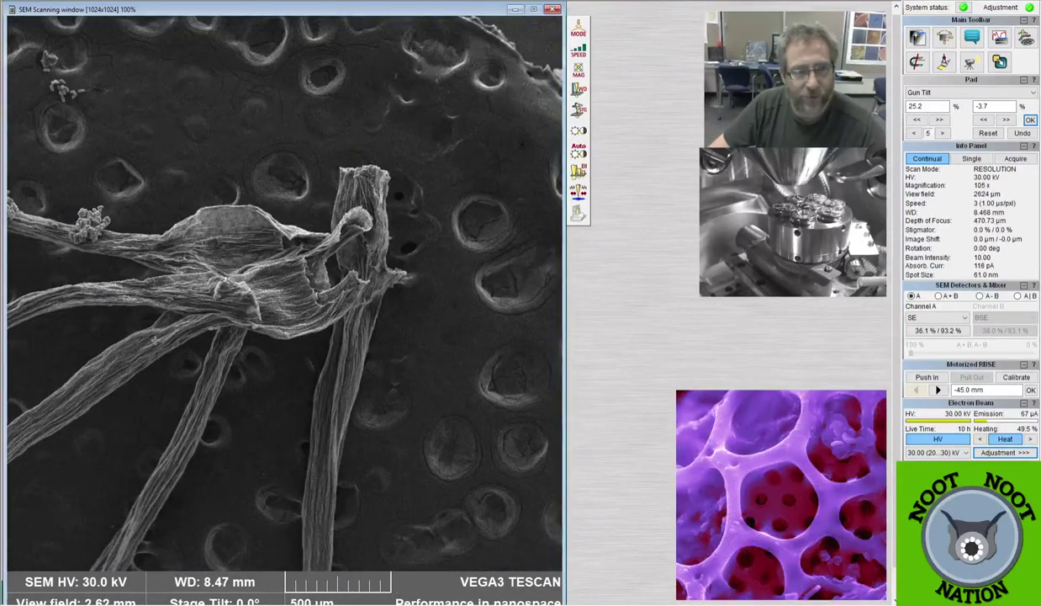
# Move the stage along the filaments and past the blocky pollen clump to centre the large bright pollen clusters.
pyautogui.doubleClick(155, 339)
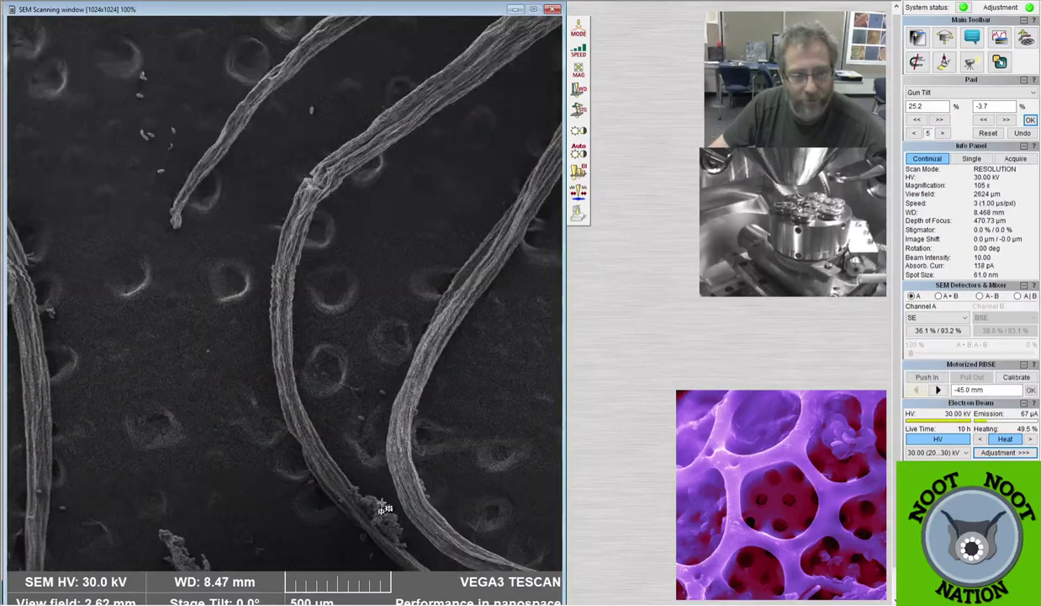
pyautogui.doubleClick(385, 507)
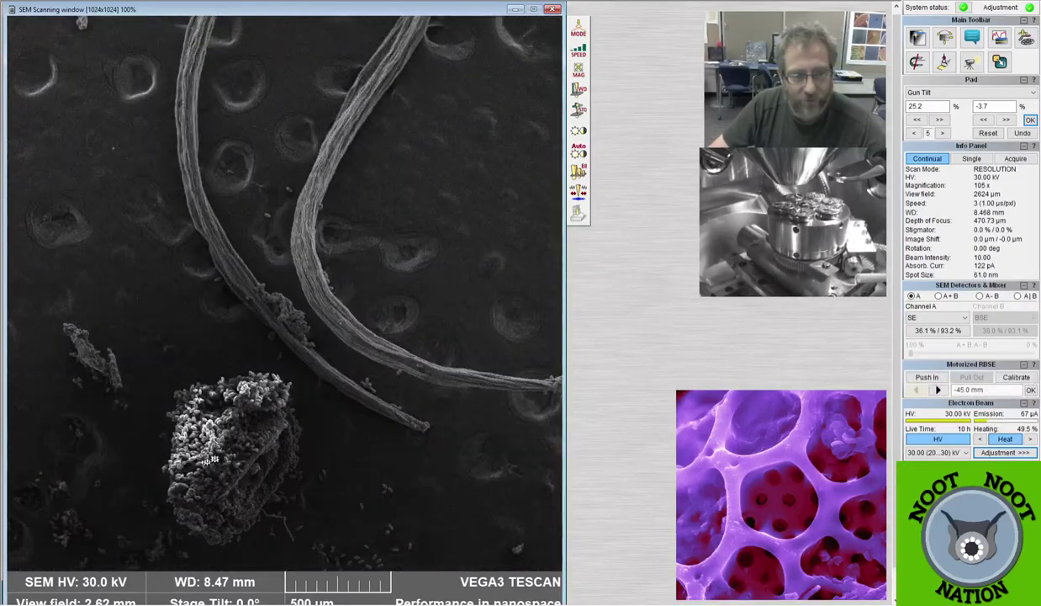
pyautogui.doubleClick(210, 458)
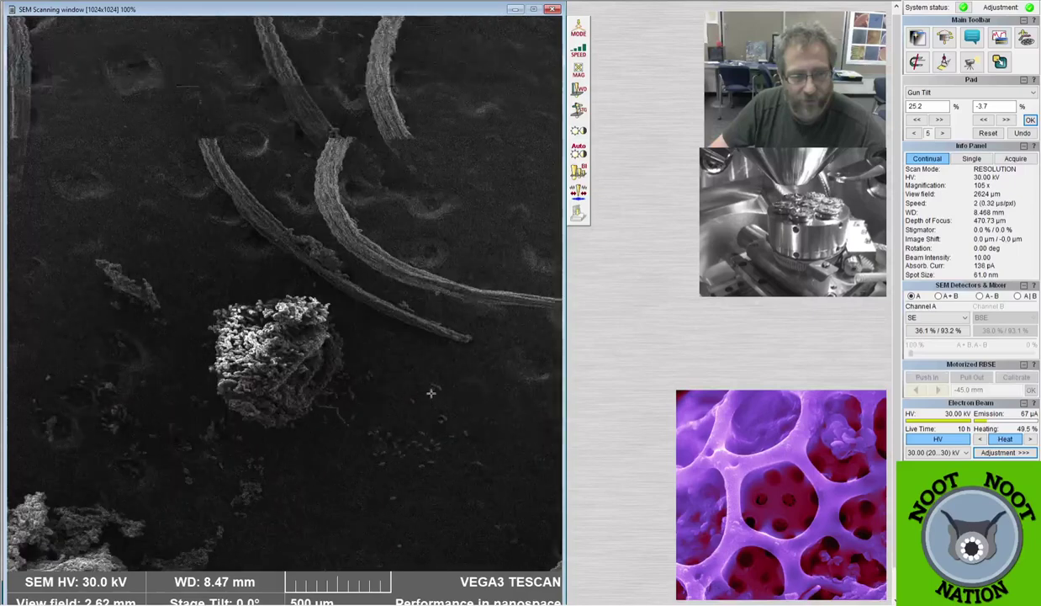
pyautogui.doubleClick(121, 465)
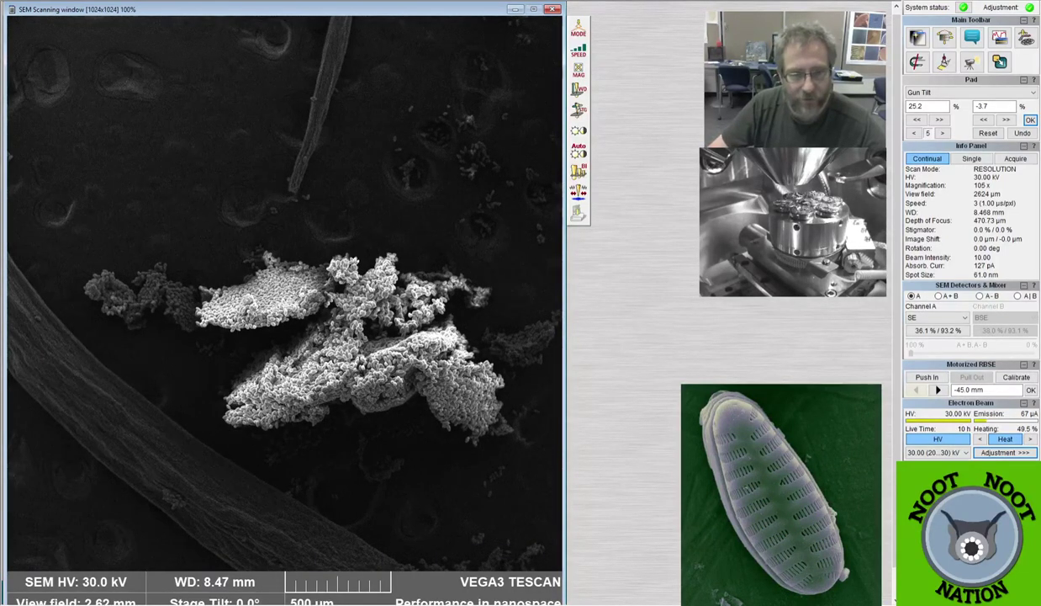
# Magnify the upper pollen cluster to a 521 µm view field, refocus it at 8.49 mm working distance, and widen back to 2.63 mm.
pyautogui.scroll(5, 276, 309)
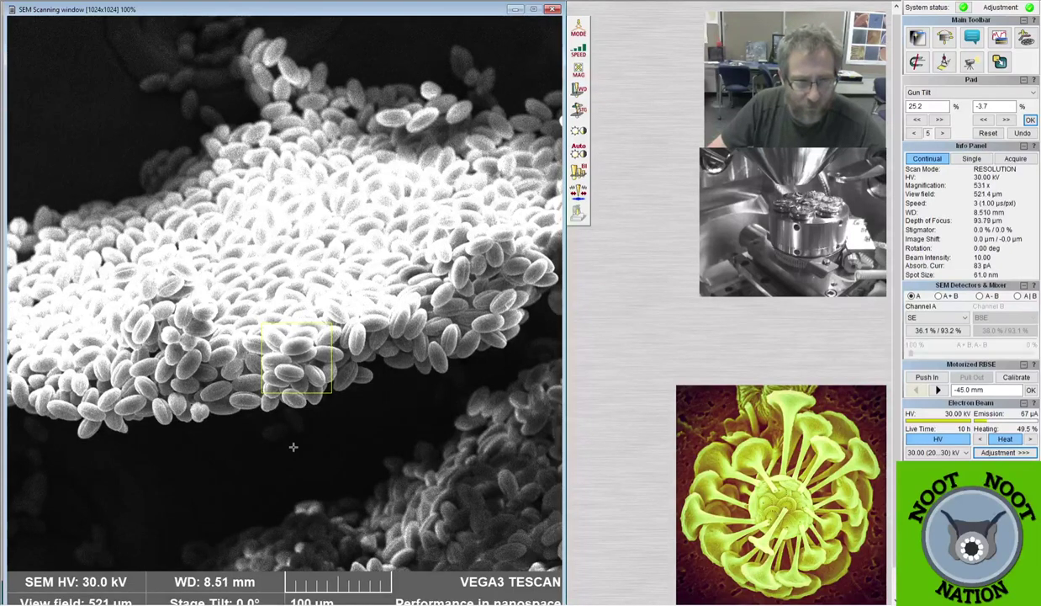
pyautogui.scroll(-1, 330, 277)
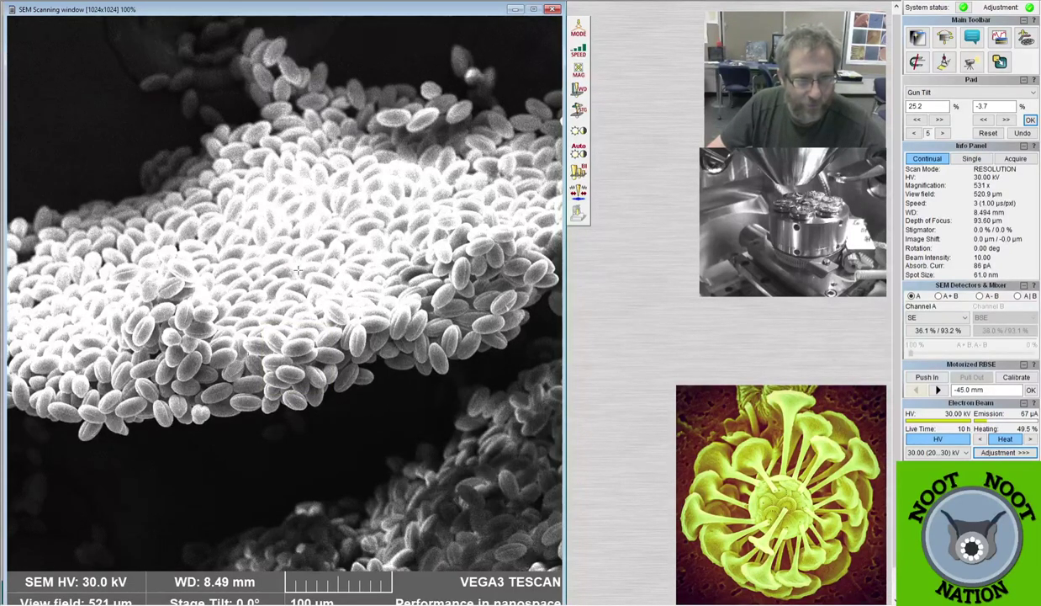
pyautogui.scroll(-1, 298, 271)
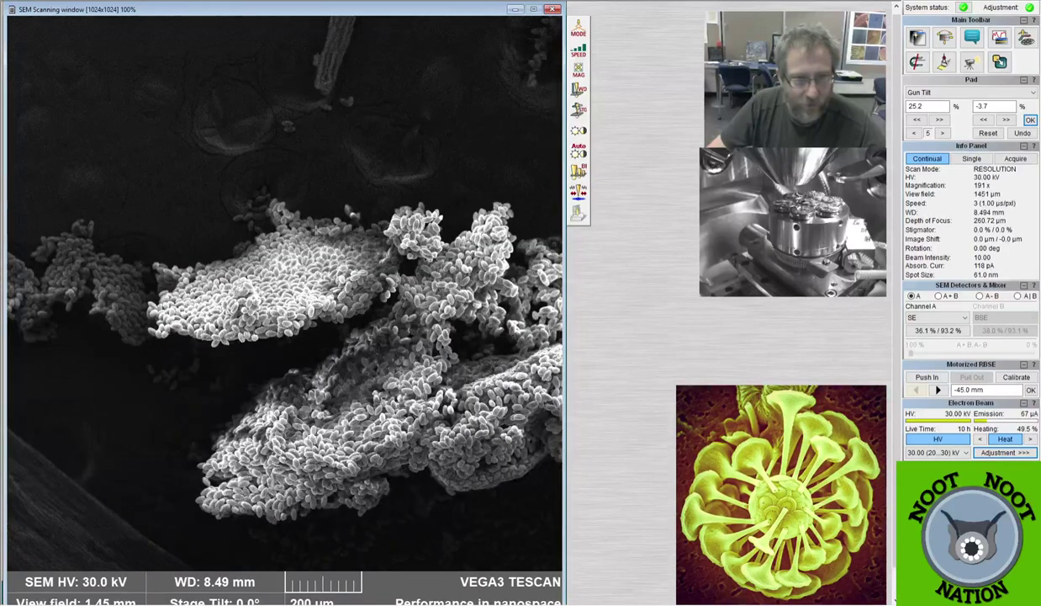
pyautogui.scroll(-1, 298, 270)
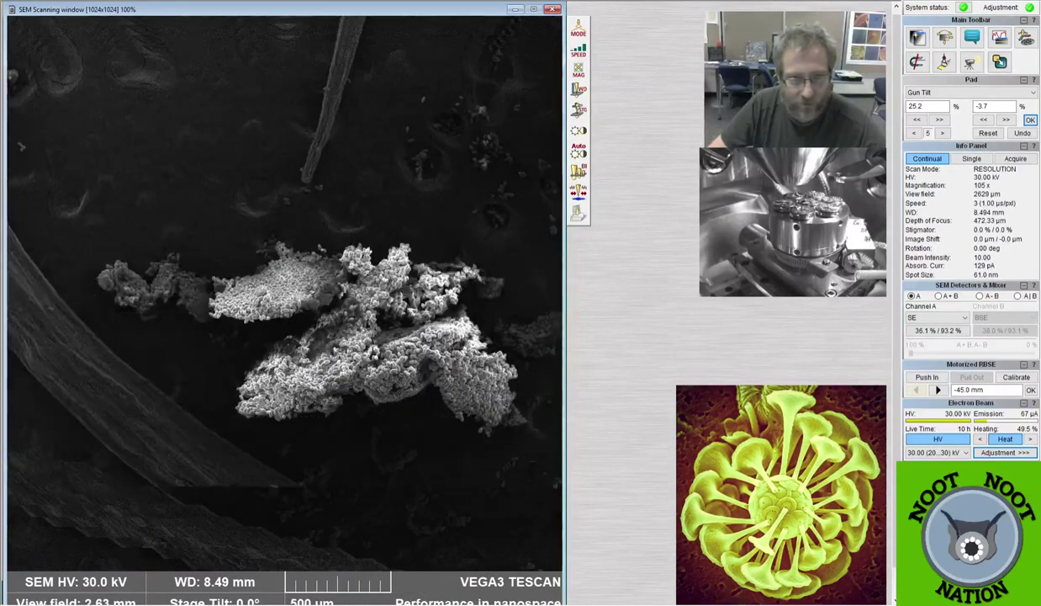
# Move the stage from the clusters along the thick filament to its pollen-covered tip.
pyautogui.middleClick(452, 354)
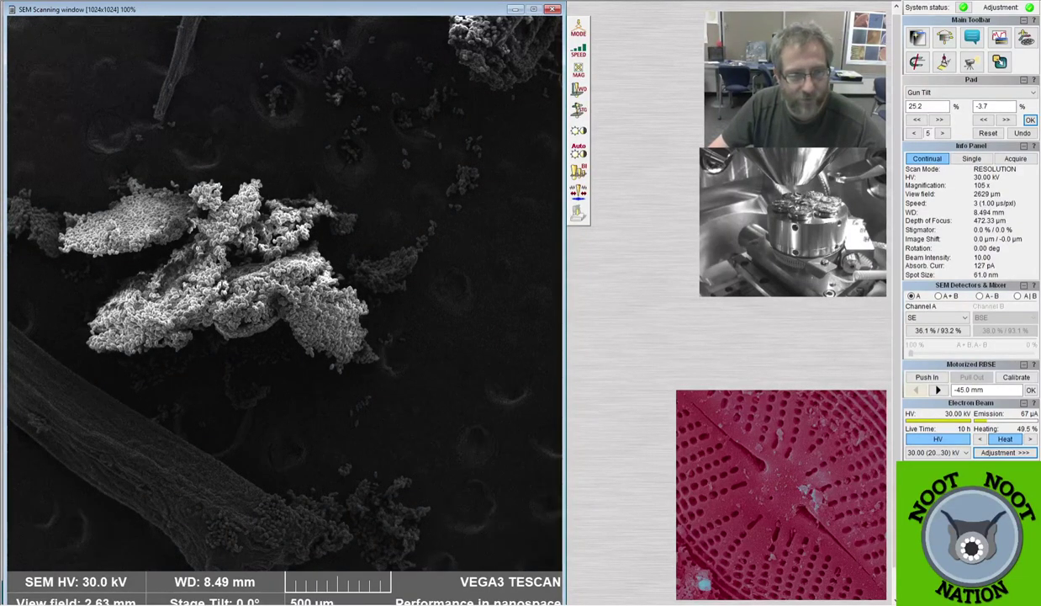
pyautogui.middleClick(64, 369)
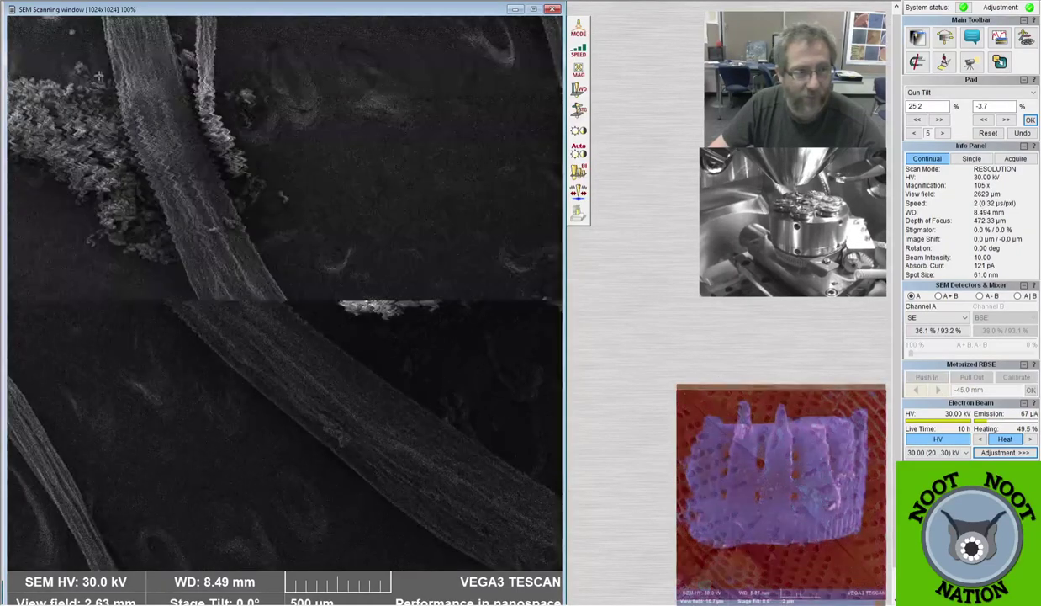
pyautogui.middleClick(305, 192)
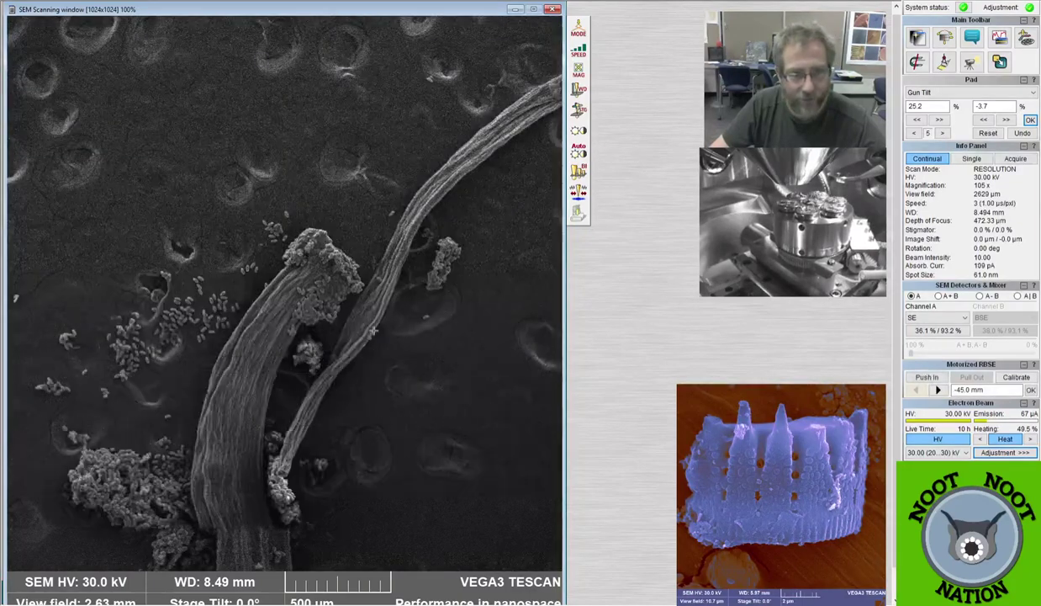
# Magnify the pollen grains on the filament tip to a view field of about 224 µm and refocus at 8.77 mm working distance.
pyautogui.scroll(5, 374, 331)
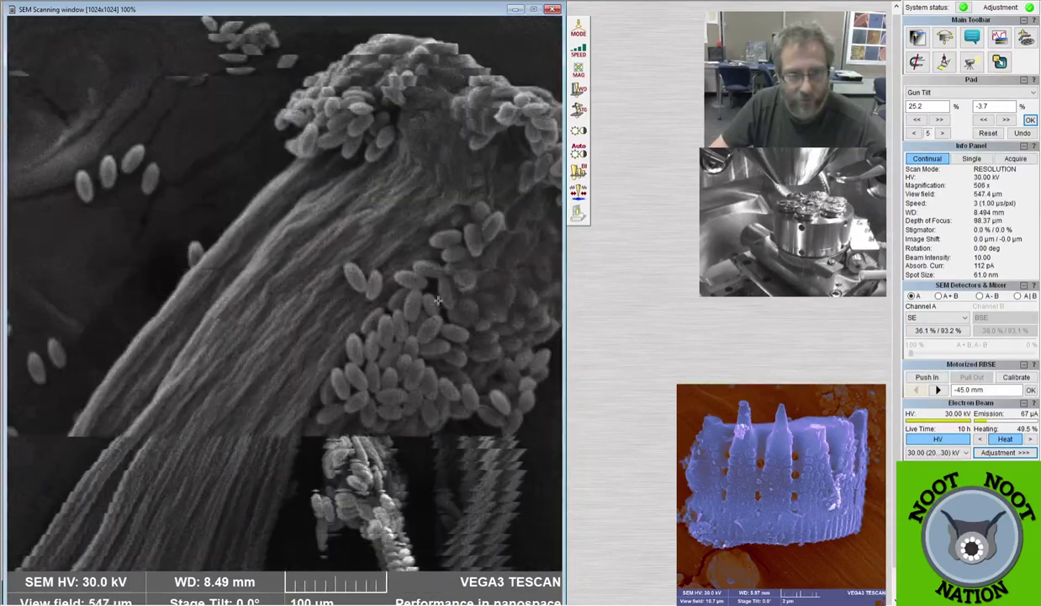
pyautogui.scroll(3, 434, 354)
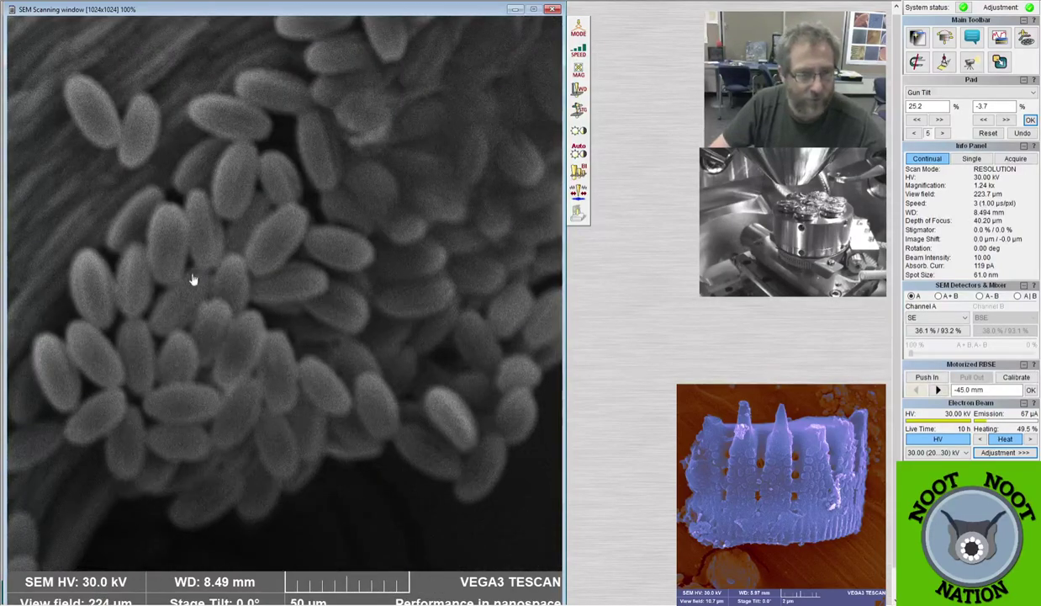
pyautogui.moveTo(192, 280); pyautogui.dragTo(213, 413)
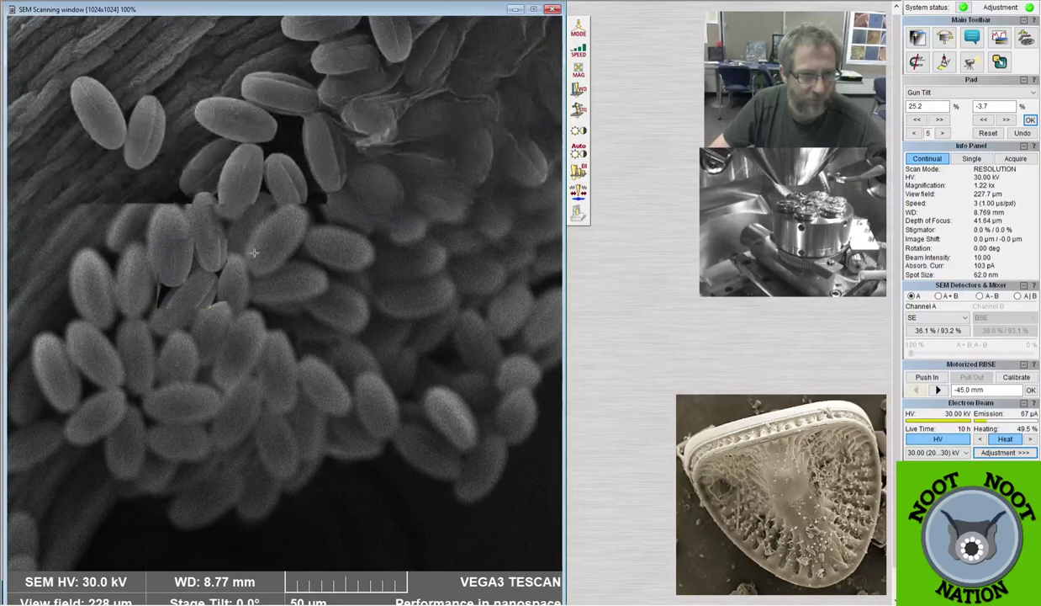
# Magnify the overlapping grains in the group to a view field of about 80 µm and refocus at 8.85 mm working distance.
pyautogui.scroll(-2, 180, 321)
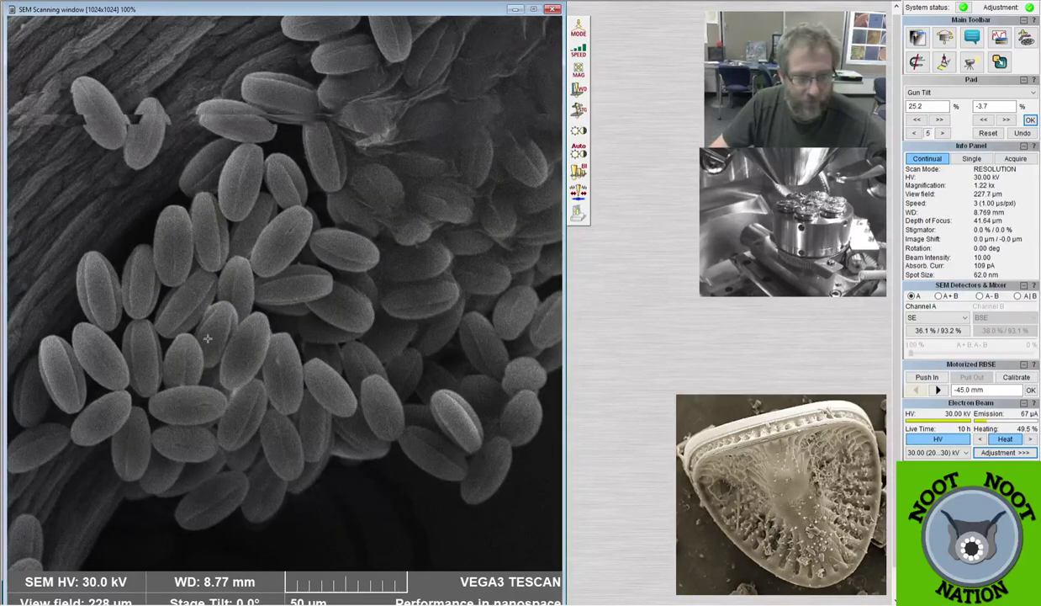
pyautogui.scroll(3, 217, 301)
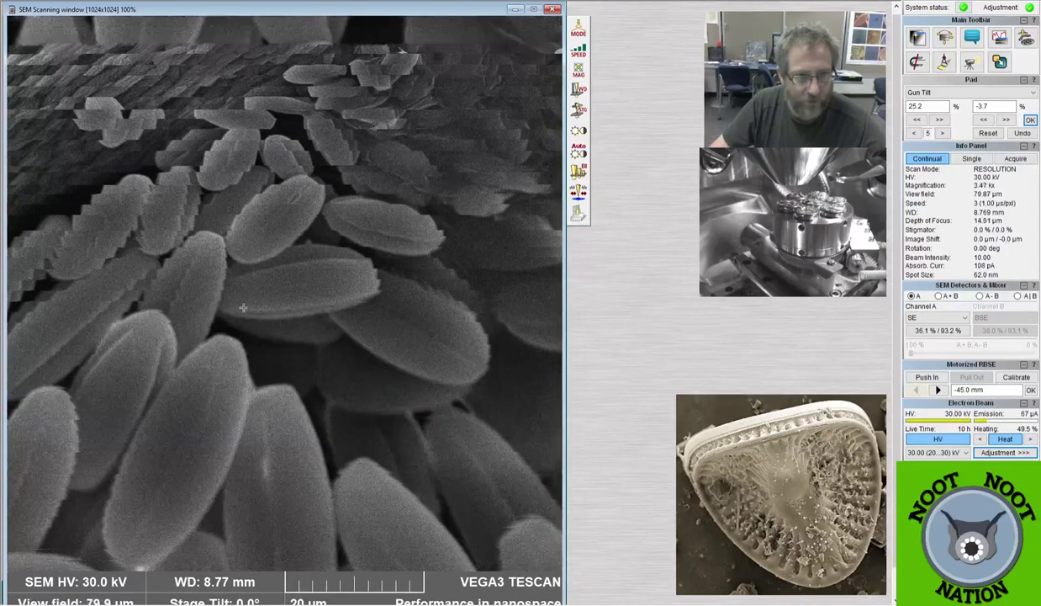
pyautogui.click(306, 110)
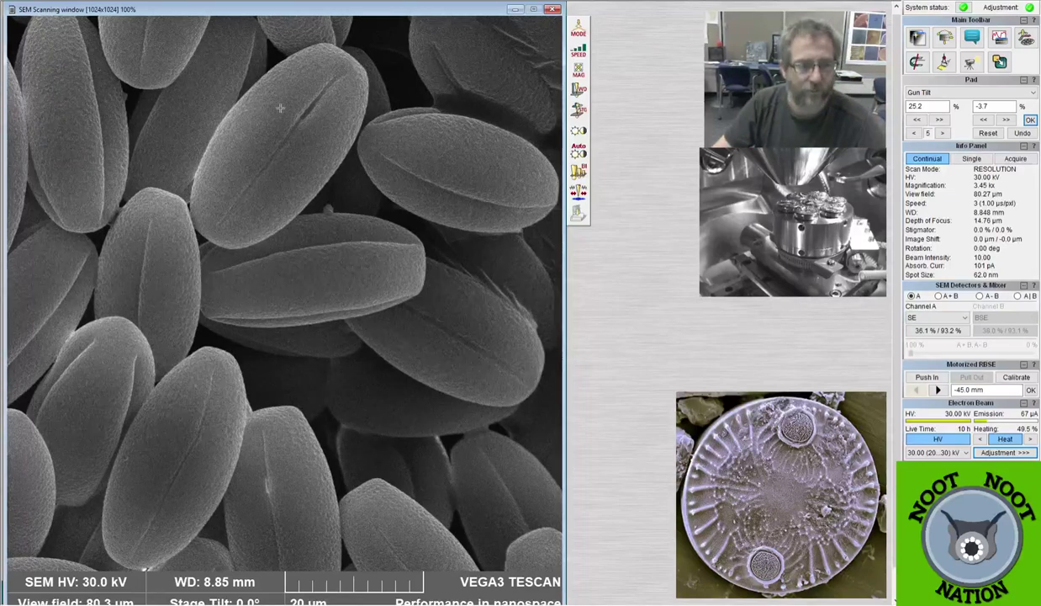
# Examine the slanted pollen grain at a view field of 21.4 µm and widen to 43.4 µm to compare its neighbours.
pyautogui.scroll(-4, 273, 111)
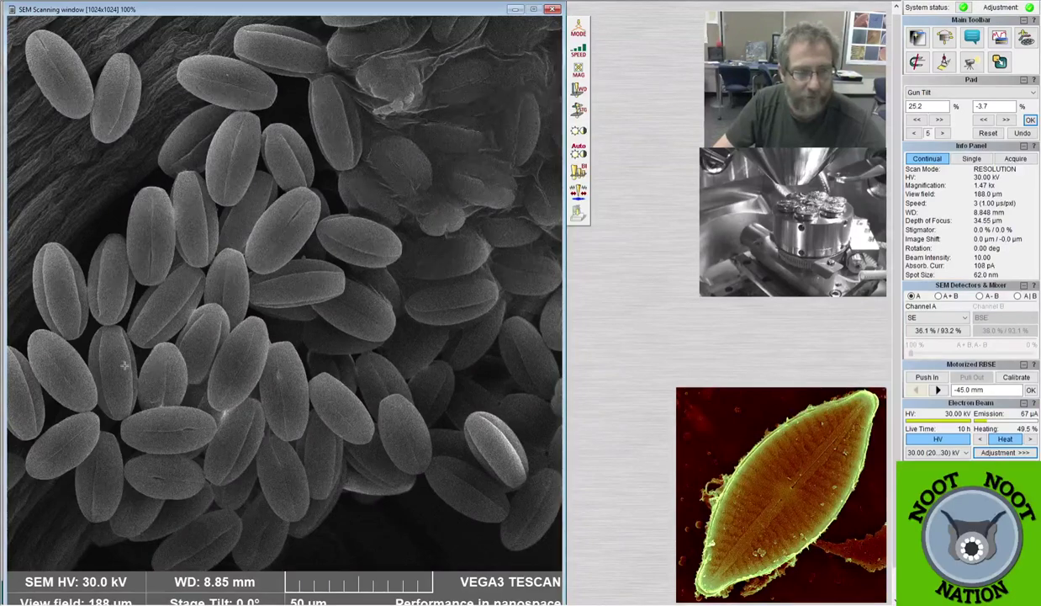
pyautogui.scroll(5, 149, 320)
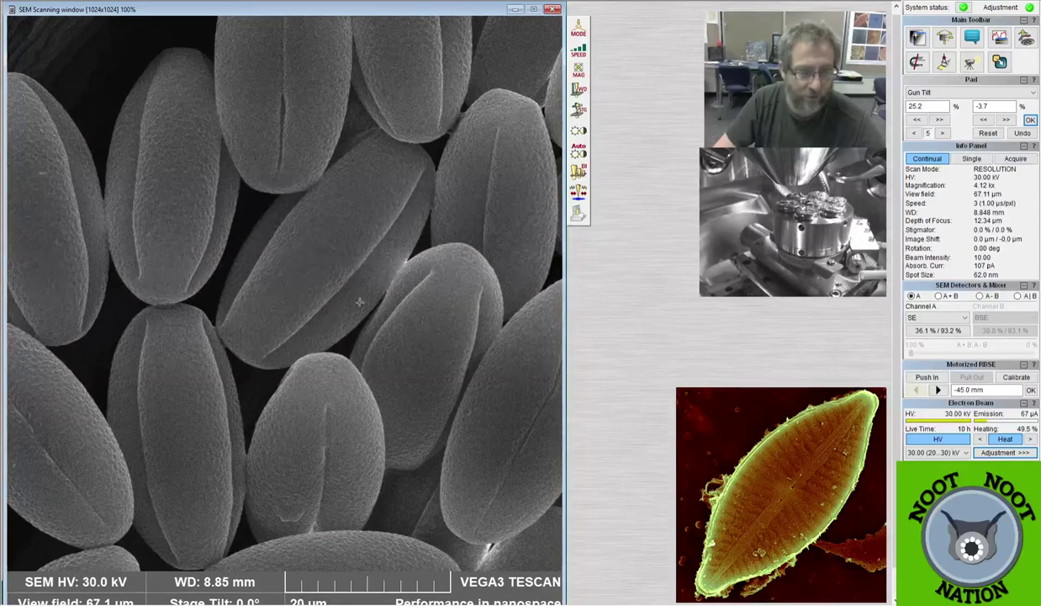
pyautogui.scroll(5, 271, 357)
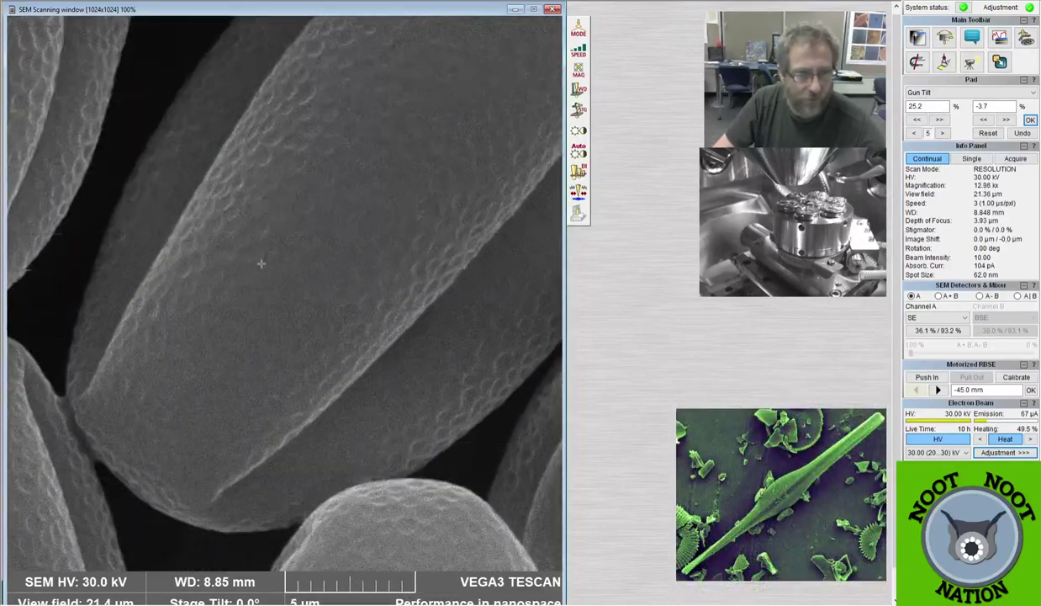
pyautogui.scroll(-3, 374, 495)
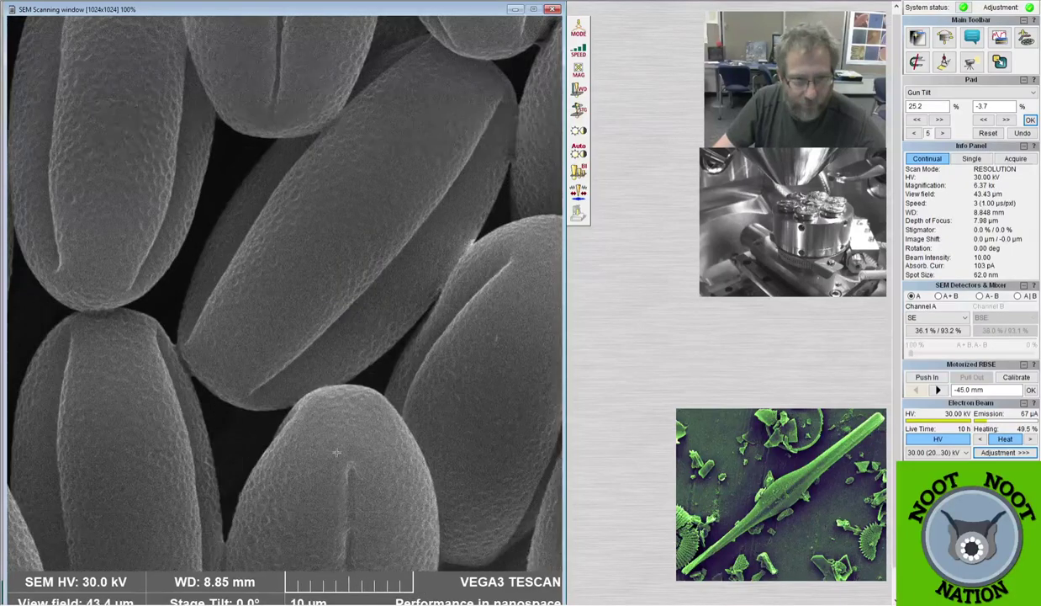
# Centre the rounded end of the neighbouring grain, magnify it to a 22.4 µm view field and refocus at 8.84 mm working distance.
pyautogui.moveTo(330, 444); pyautogui.dragTo(306, 394)
pyautogui.scroll(3, 306, 395)
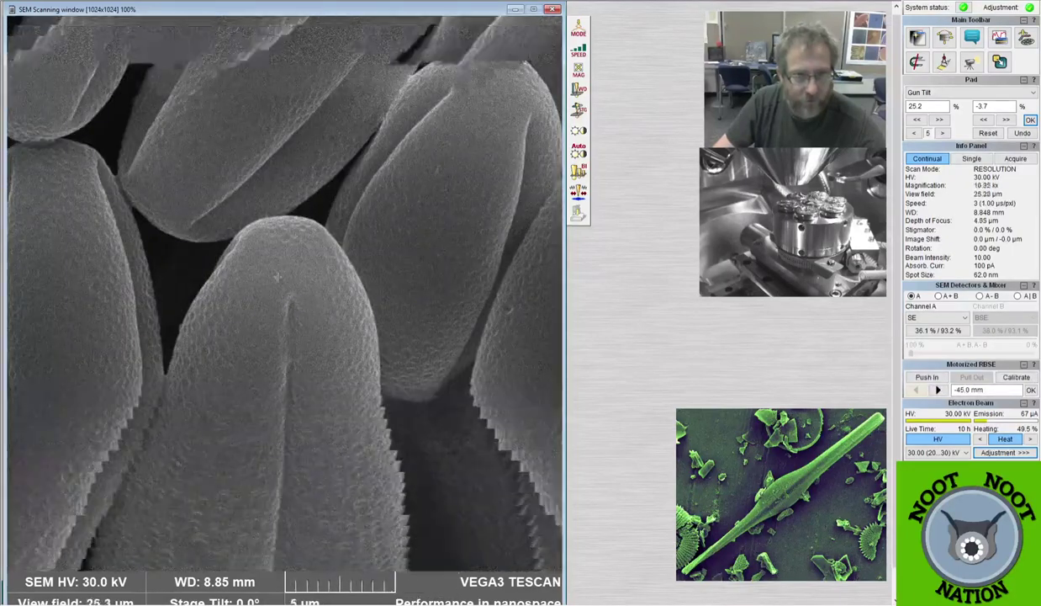
pyautogui.click(288, 193)
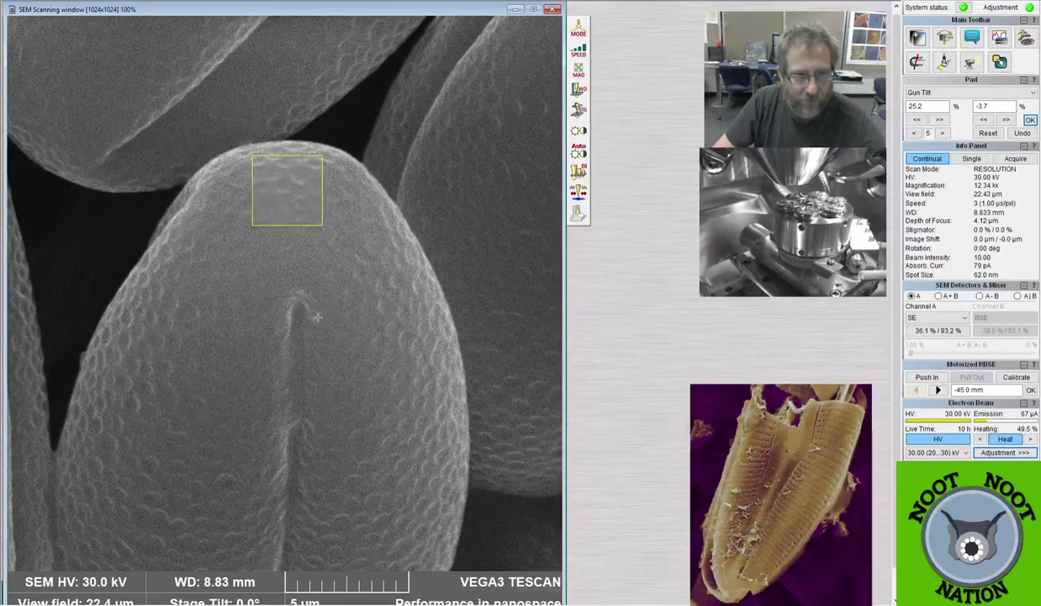
pyautogui.scroll(-1, 289, 250)
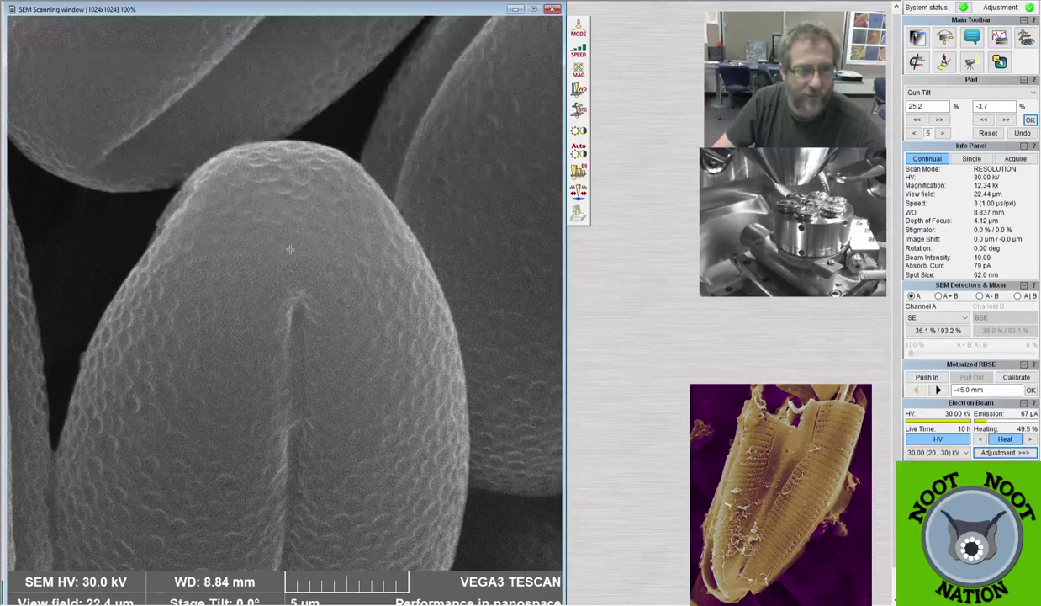
# Widen the view field to 512 µm and centre the whole pollen-covered filament tip in the frame.
pyautogui.scroll(-5, 289, 250)
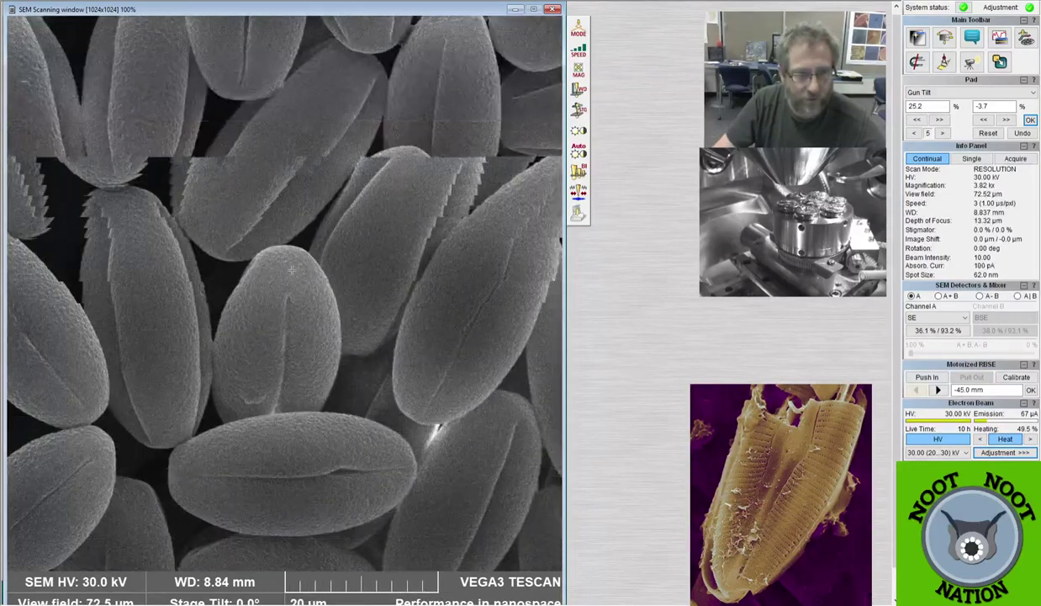
pyautogui.scroll(-5, 287, 281)
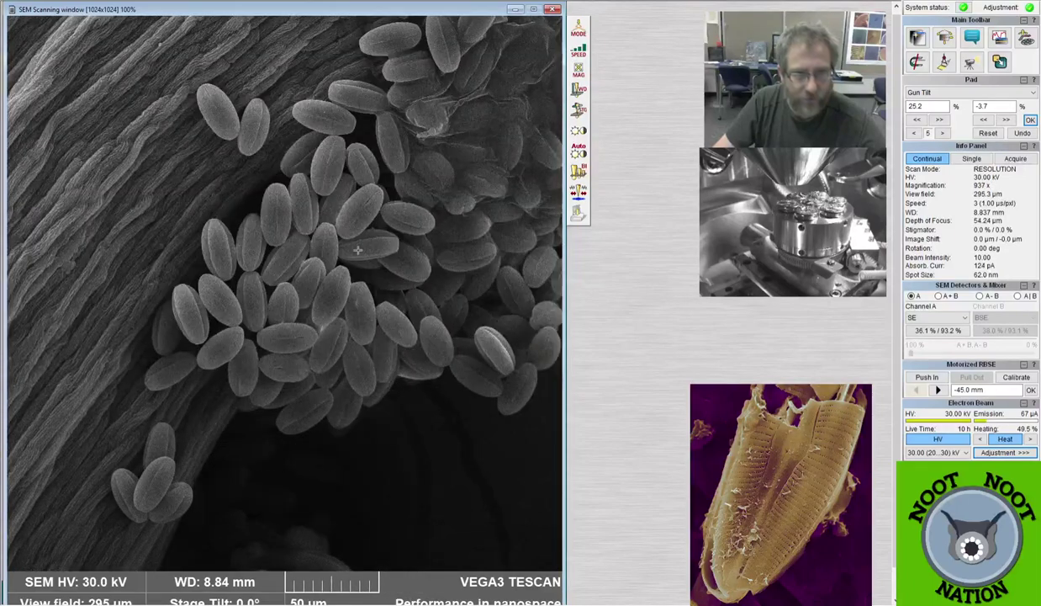
pyautogui.scroll(-1, 357, 246)
pyautogui.scroll(-2, 228, 322)
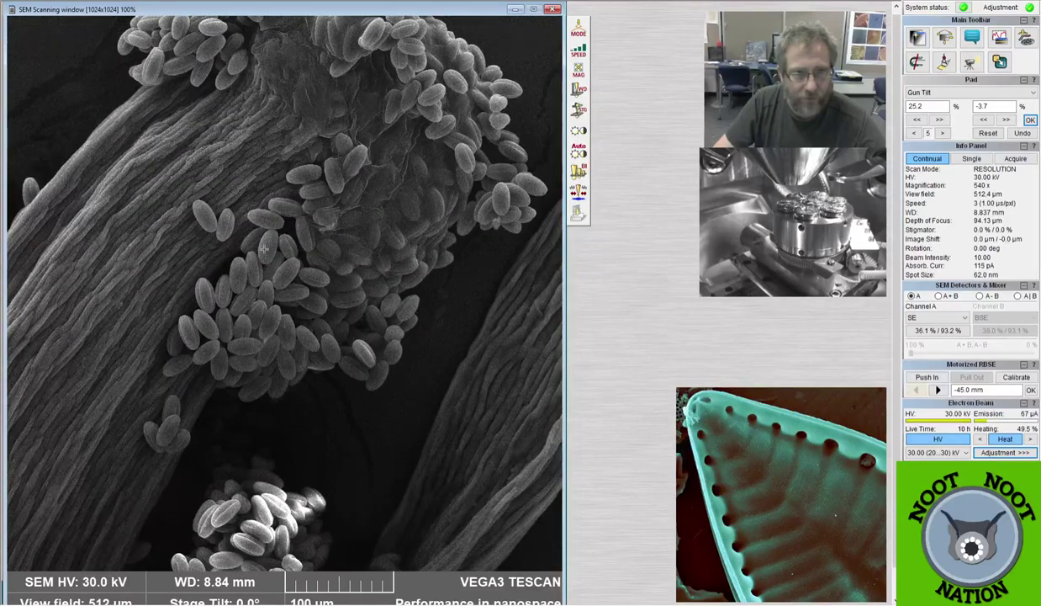
pyautogui.moveTo(281, 256); pyautogui.dragTo(354, 302)
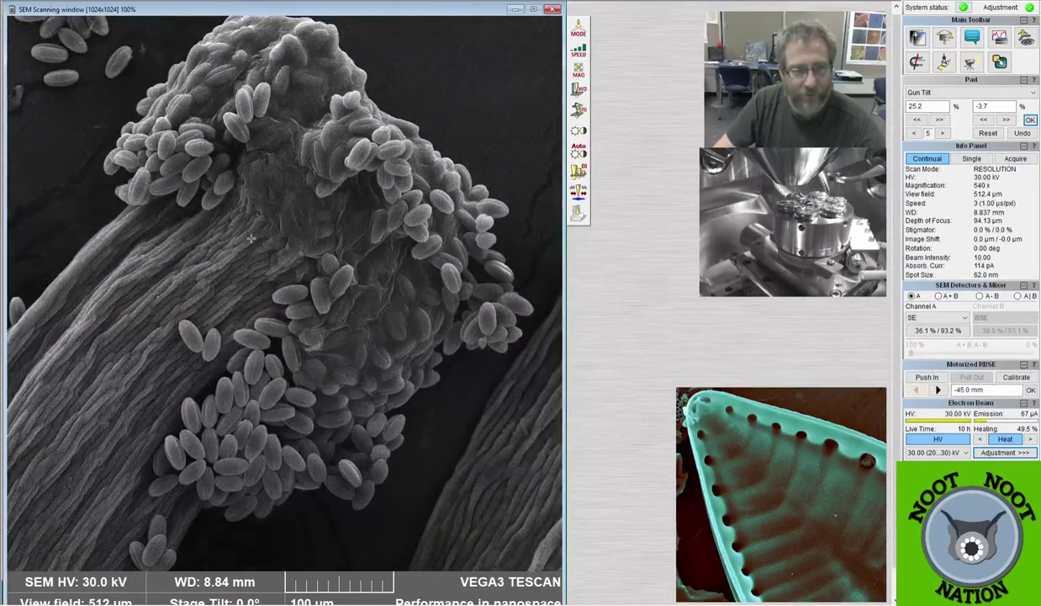
pyautogui.moveTo(250, 238); pyautogui.dragTo(284, 298)
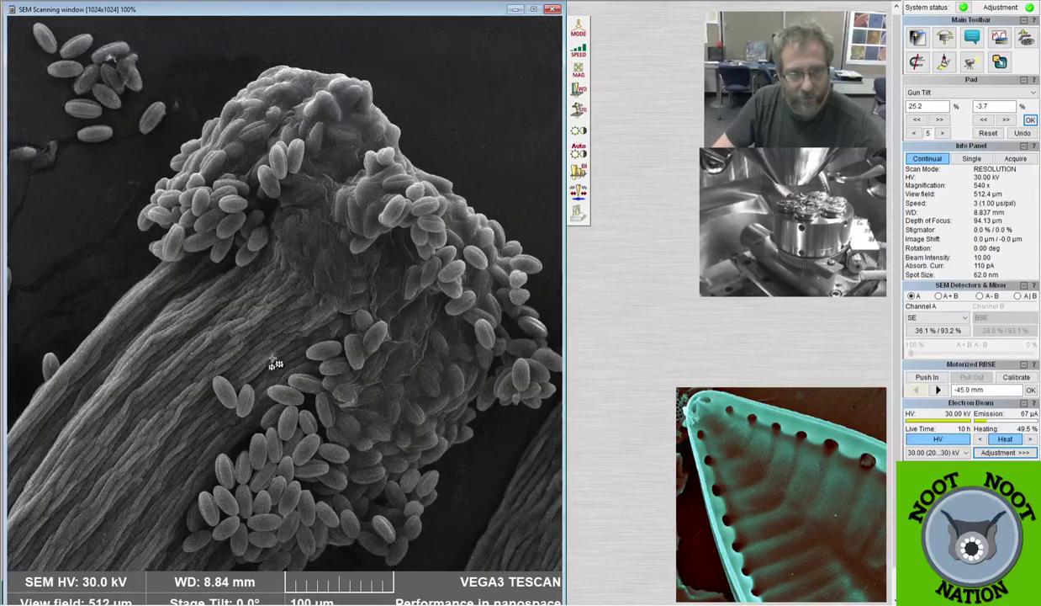
pyautogui.moveTo(274, 363); pyautogui.dragTo(325, 278)
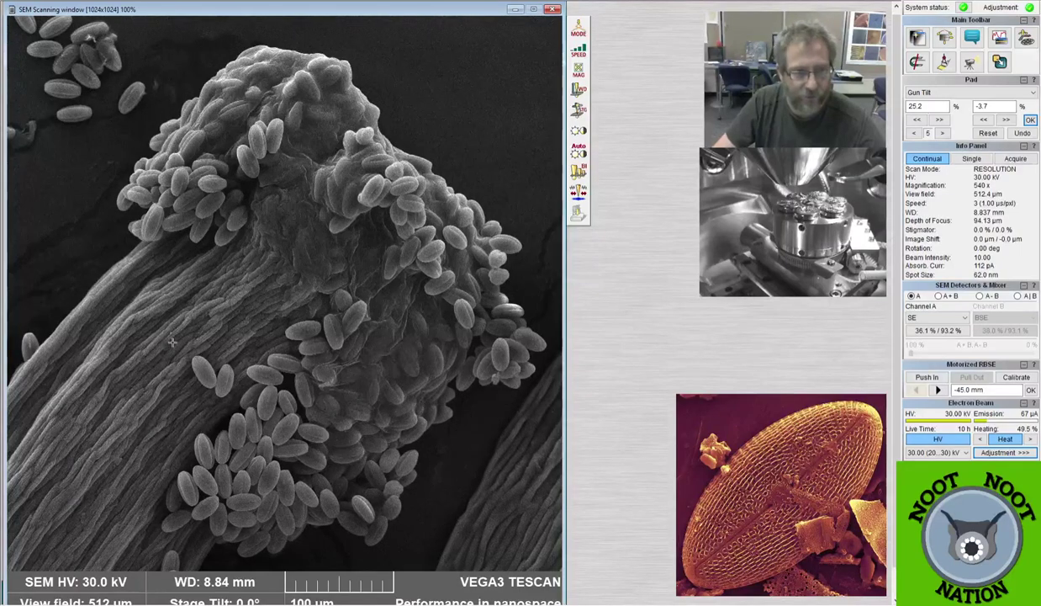
# Magnify the wrinkled filament surface beside the two isolated pollen grains to a view field of 99.5 µm.
pyautogui.scroll(5, 172, 341)
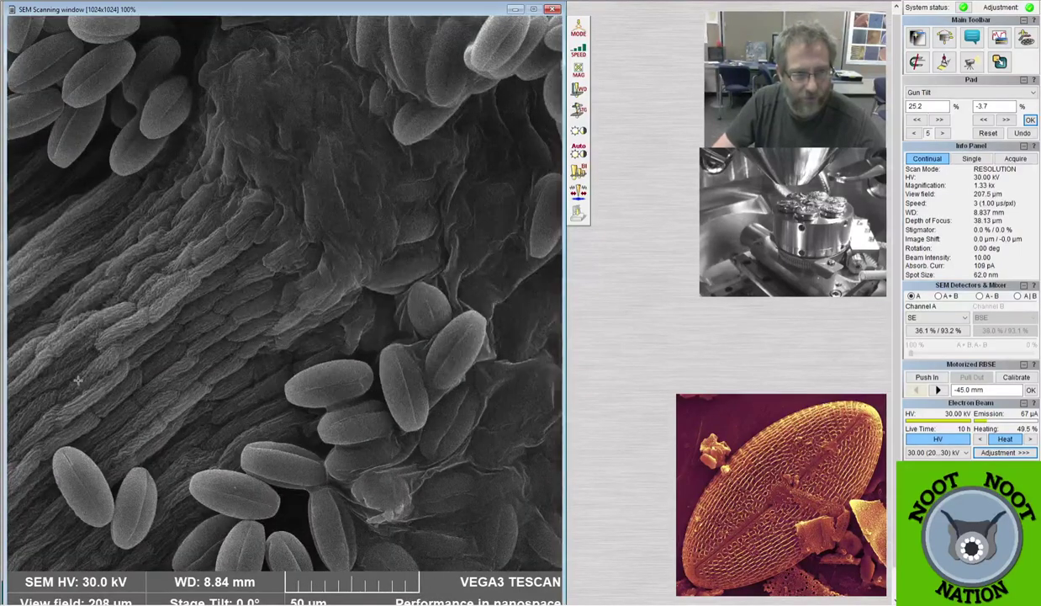
pyautogui.scroll(4, 77, 380)
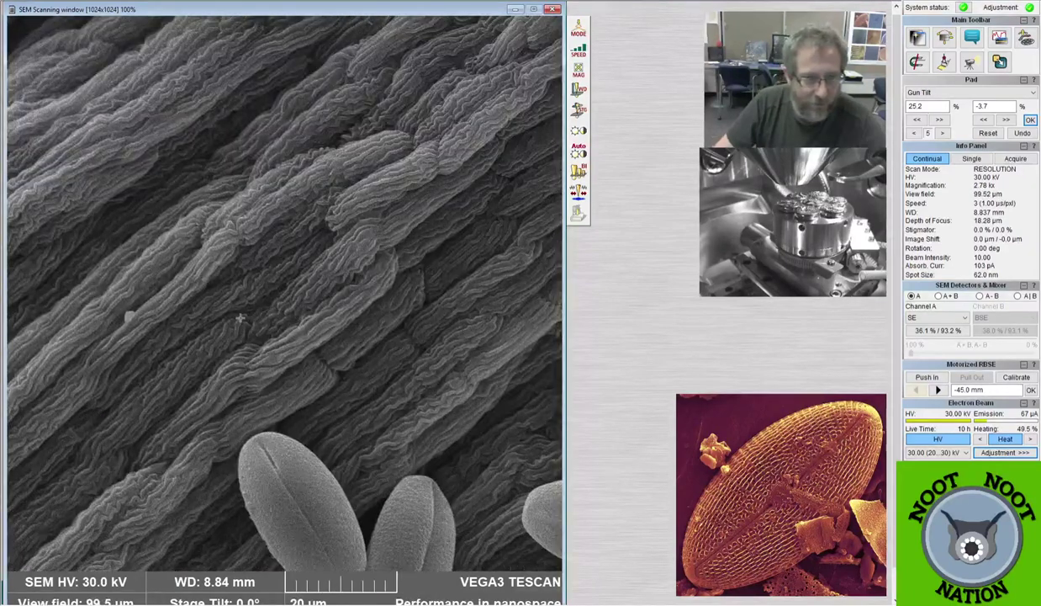
# Widen the view field to 178 µm to frame the two isolated grains beside the pollen cluster and refocus at 8.87 mm working distance.
pyautogui.click(239, 317)
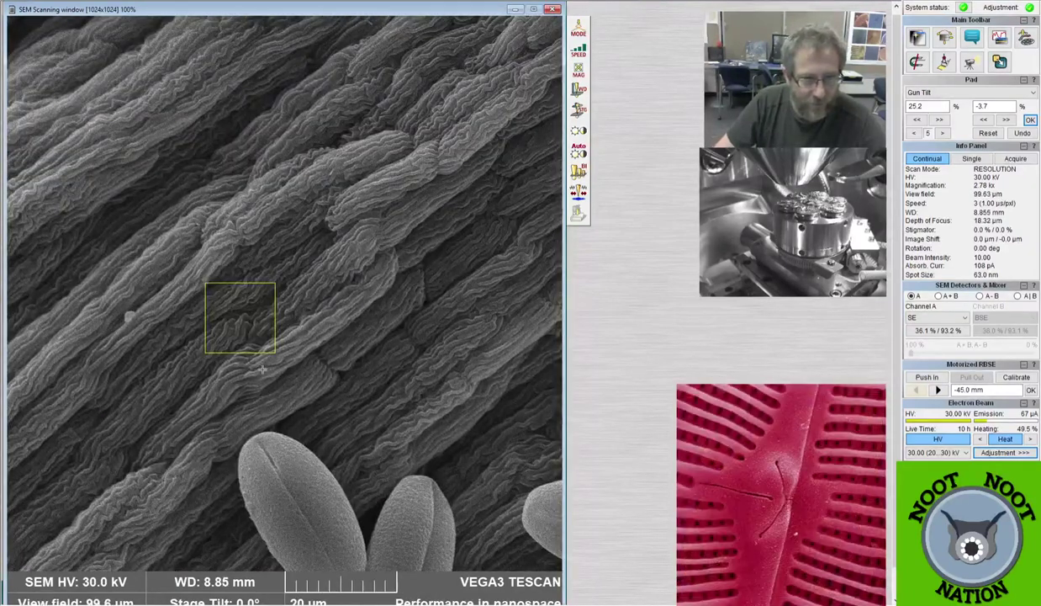
pyautogui.scroll(-2, 317, 327)
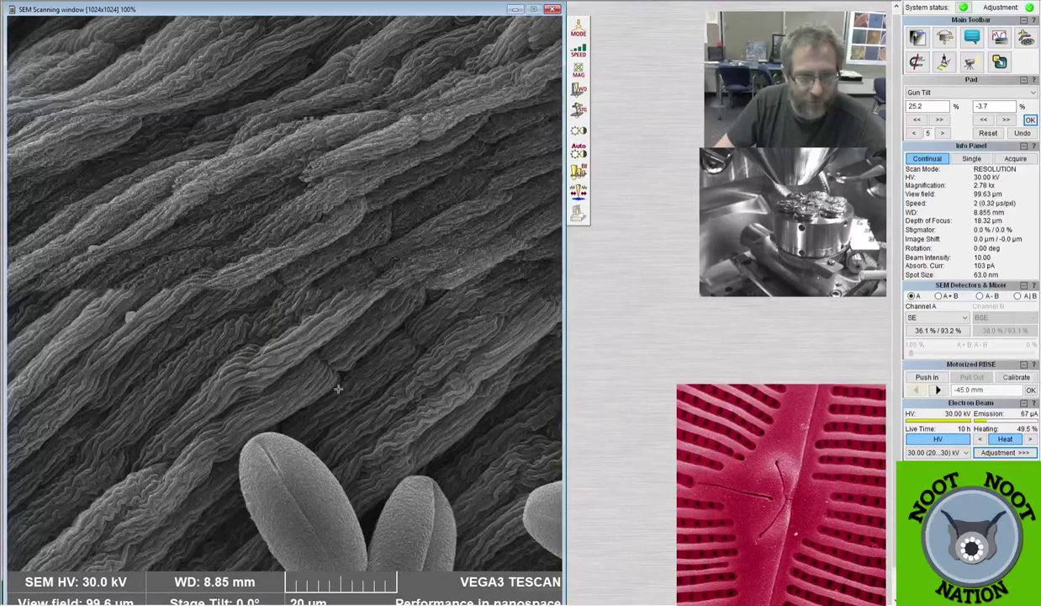
pyautogui.scroll(-1, 324, 398)
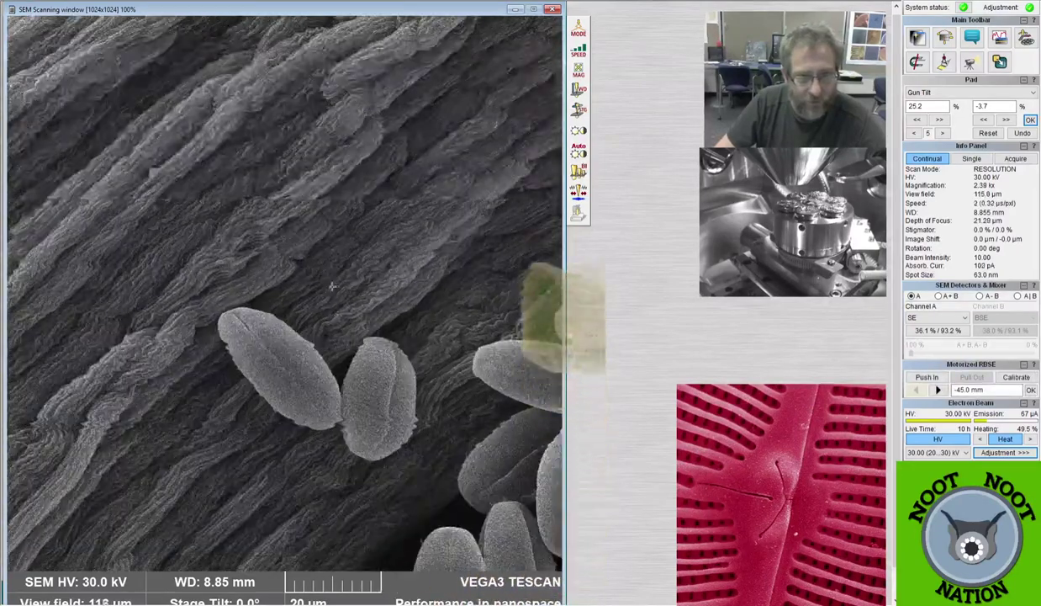
pyautogui.scroll(-1, 339, 288)
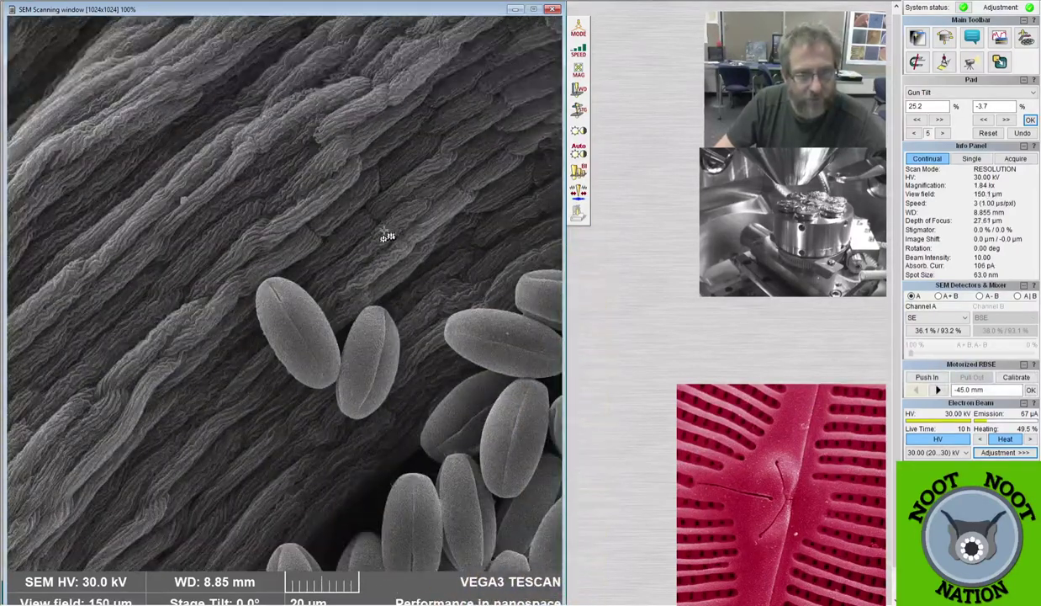
pyautogui.scroll(-1, 361, 240)
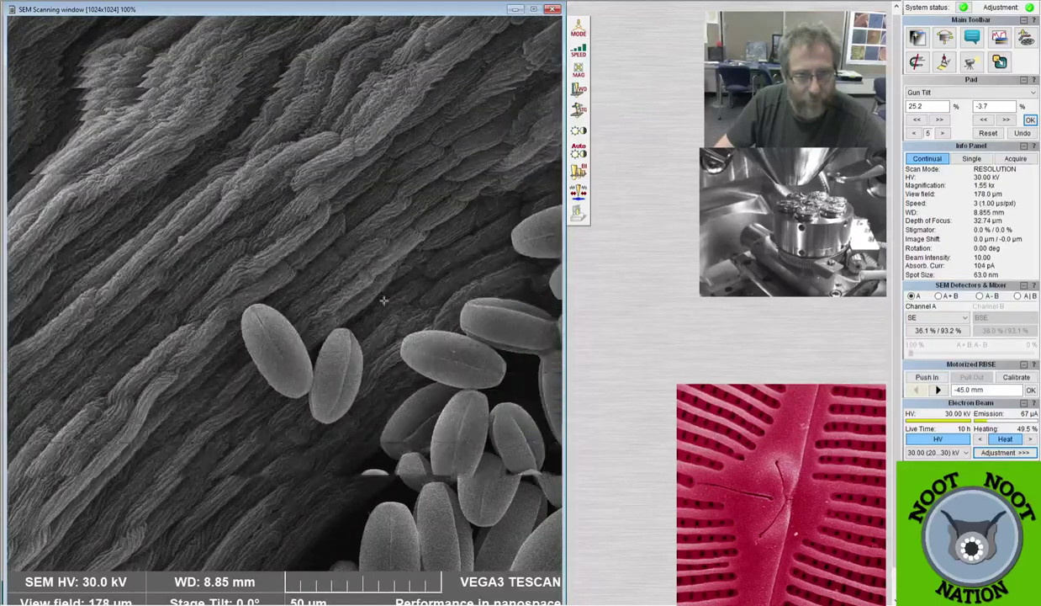
pyautogui.moveTo(370, 291); pyautogui.dragTo(335, 253)
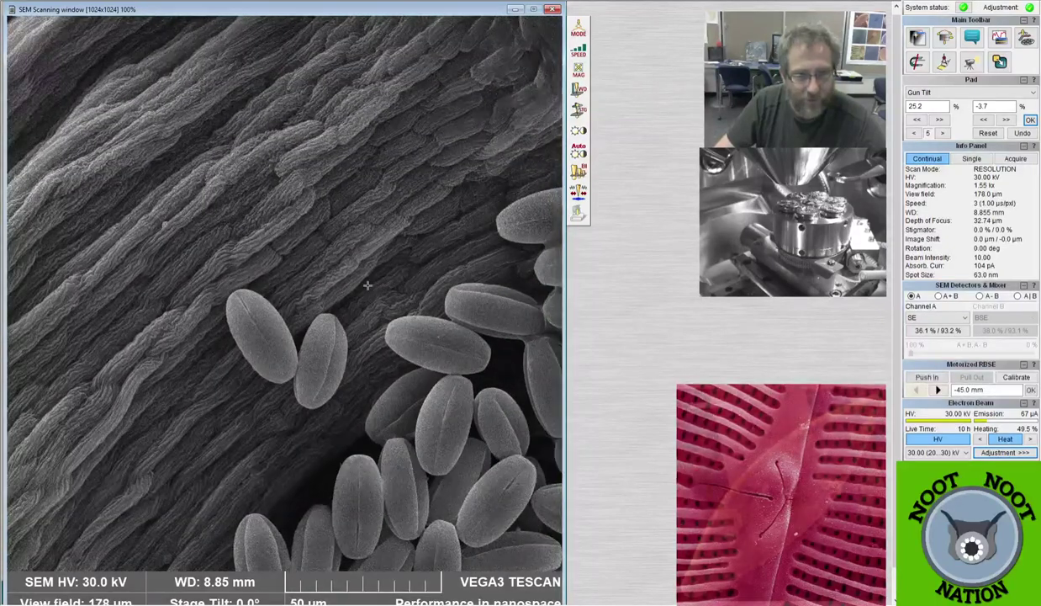
pyautogui.click(290, 228)
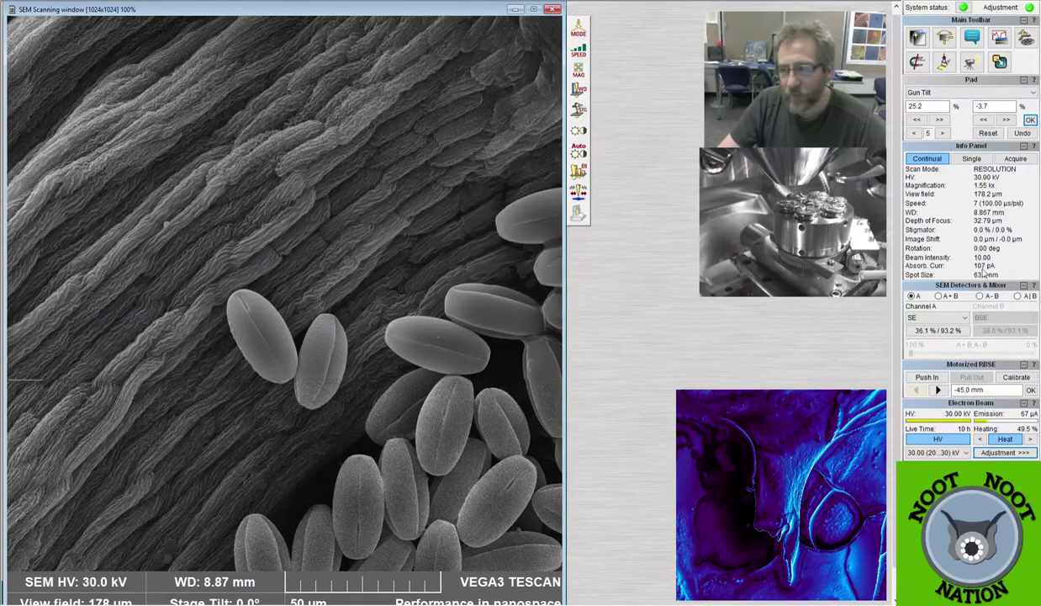
# Set the beam intensity to 7.
pyautogui.click(942, 257)
pyautogui.write('7')
pyautogui.press('Return')
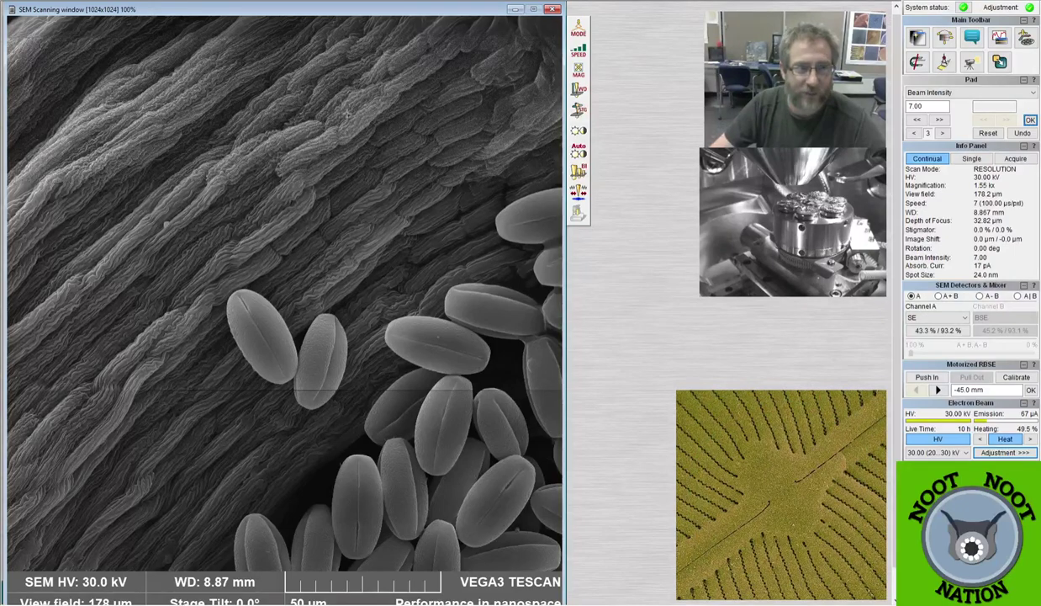
# Acquire the 178 µm view of grains and filament as a 1280x1280 image, save it as Redbud Pollen 3.tif and close it.
pyautogui.click(559, 209)
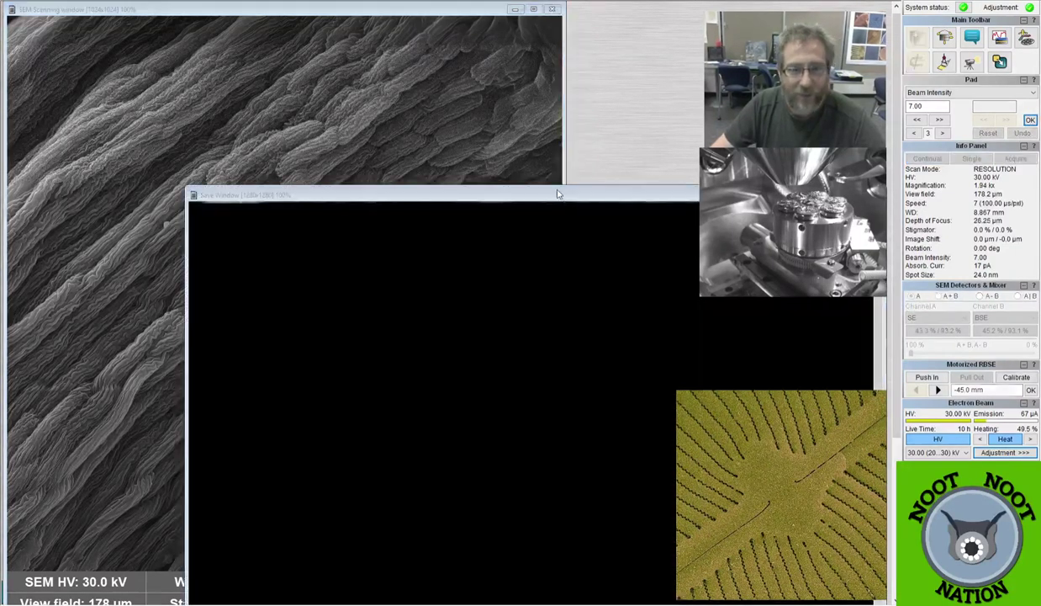
pyautogui.moveTo(560, 192); pyautogui.dragTo(377, 11)
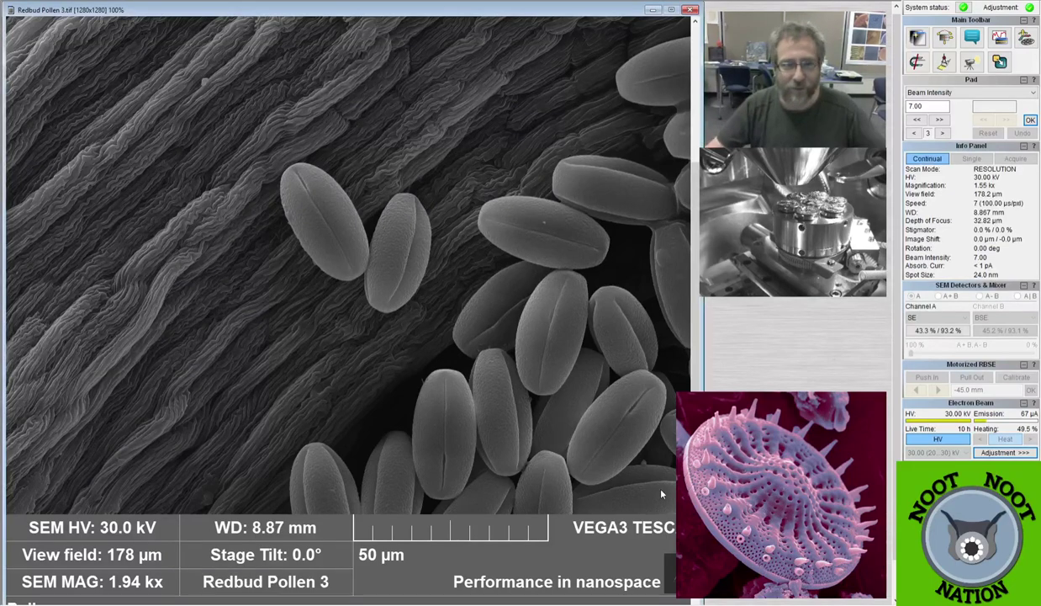
pyautogui.click(689, 11)
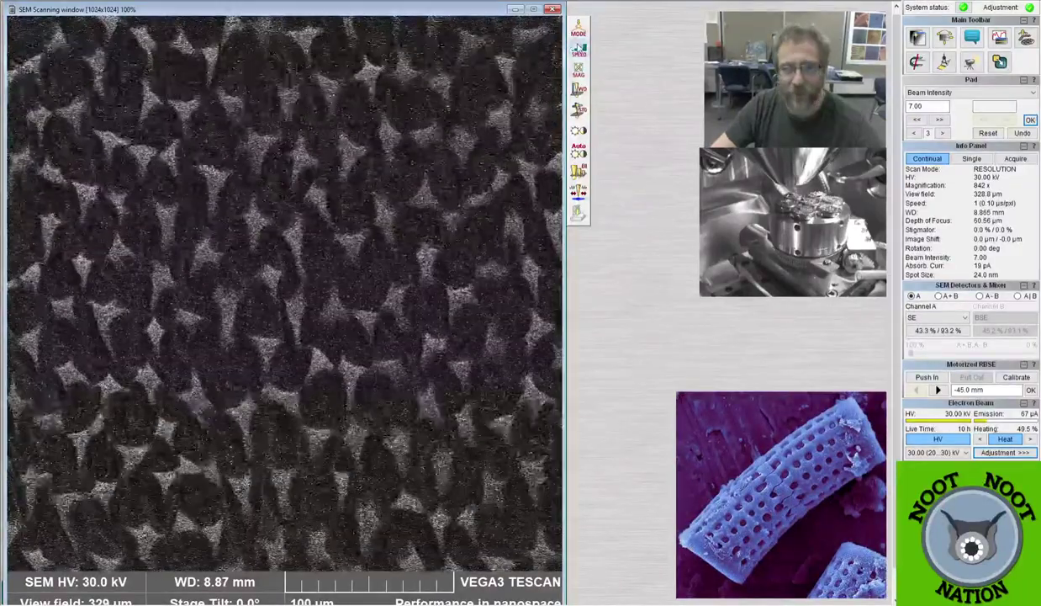
# Magnify the violet petal's cone-shaped cells at scan speed 4 to a 46 µm view field and refocus at 8.98 mm working distance.
pyautogui.press('4')
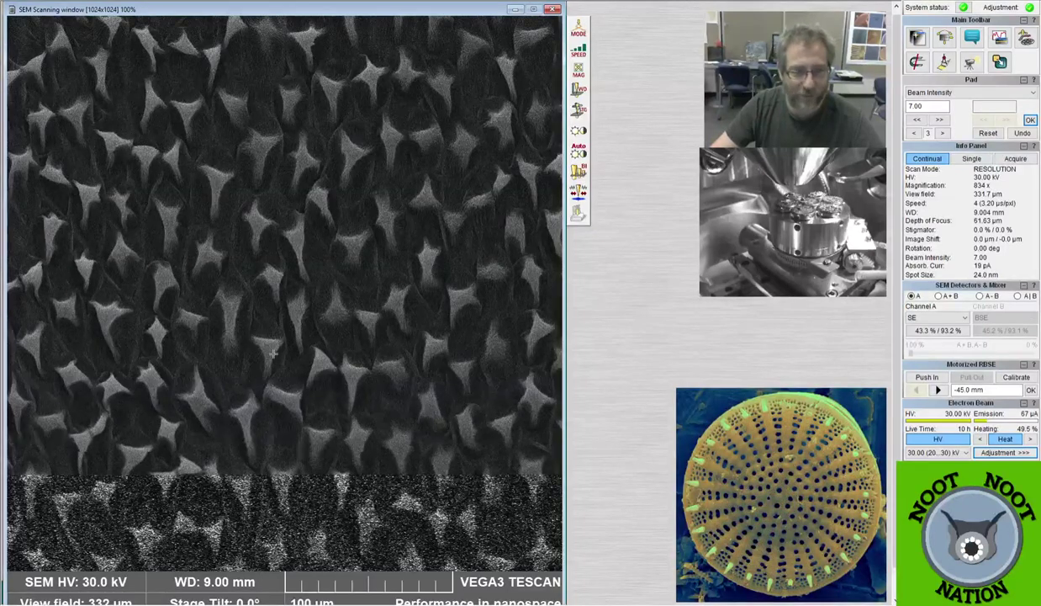
pyautogui.scroll(3, 274, 358)
pyautogui.scroll(1, 274, 357)
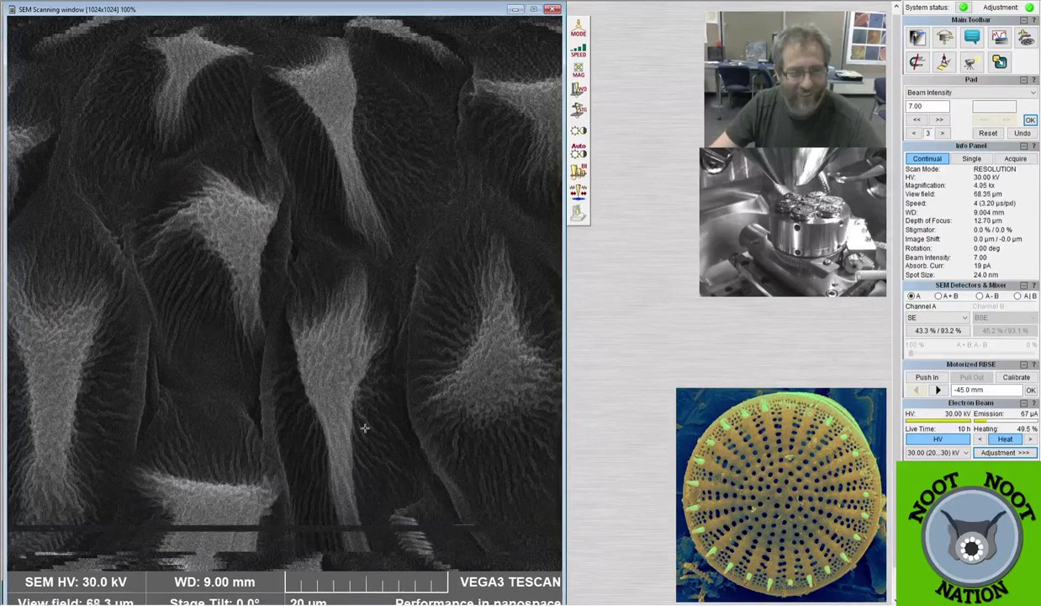
pyautogui.scroll(2, 359, 420)
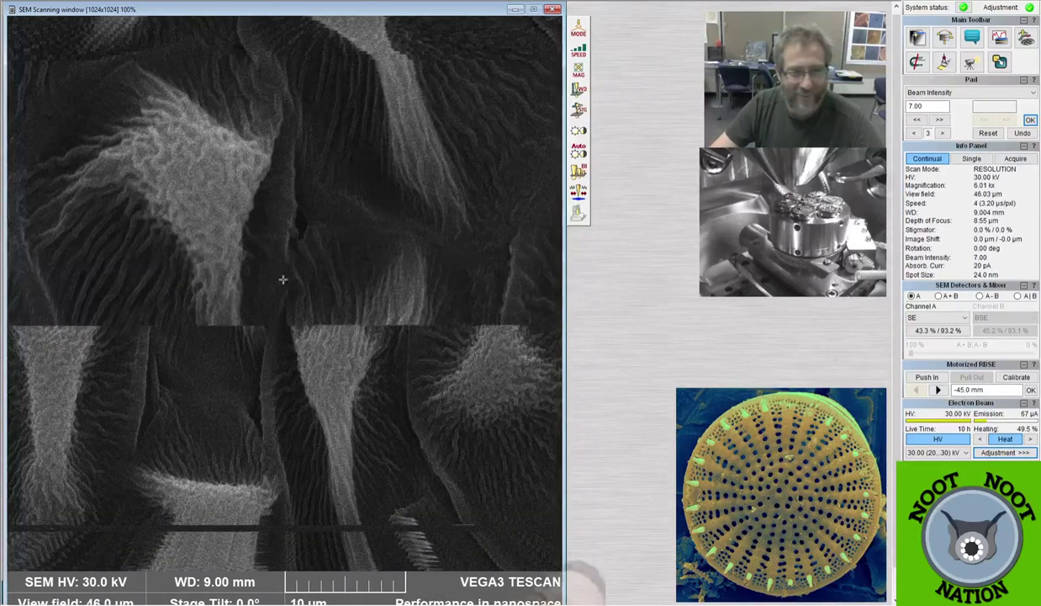
pyautogui.click(180, 162)
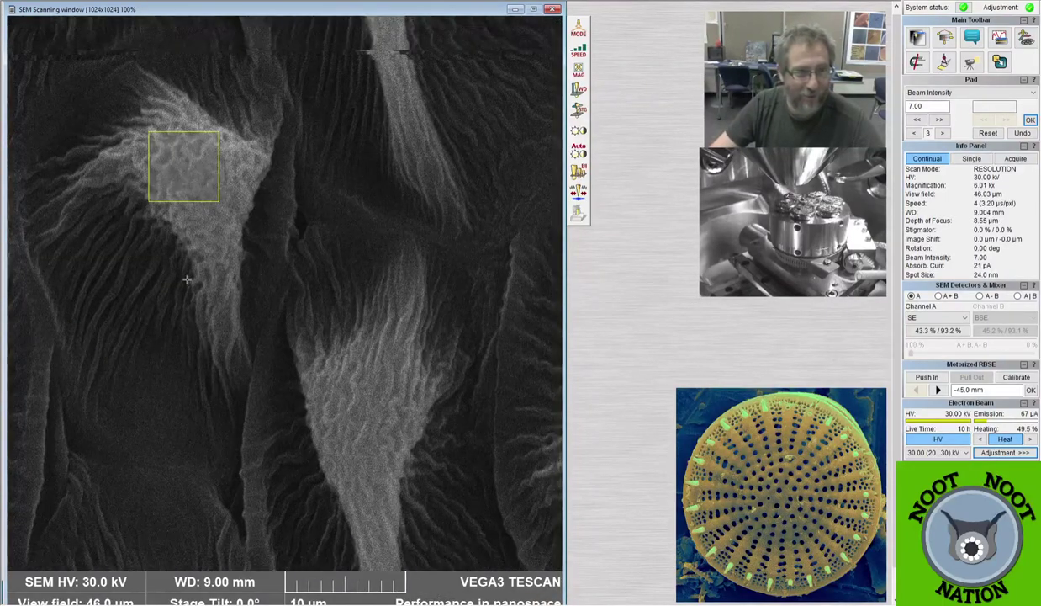
pyautogui.click(237, 205)
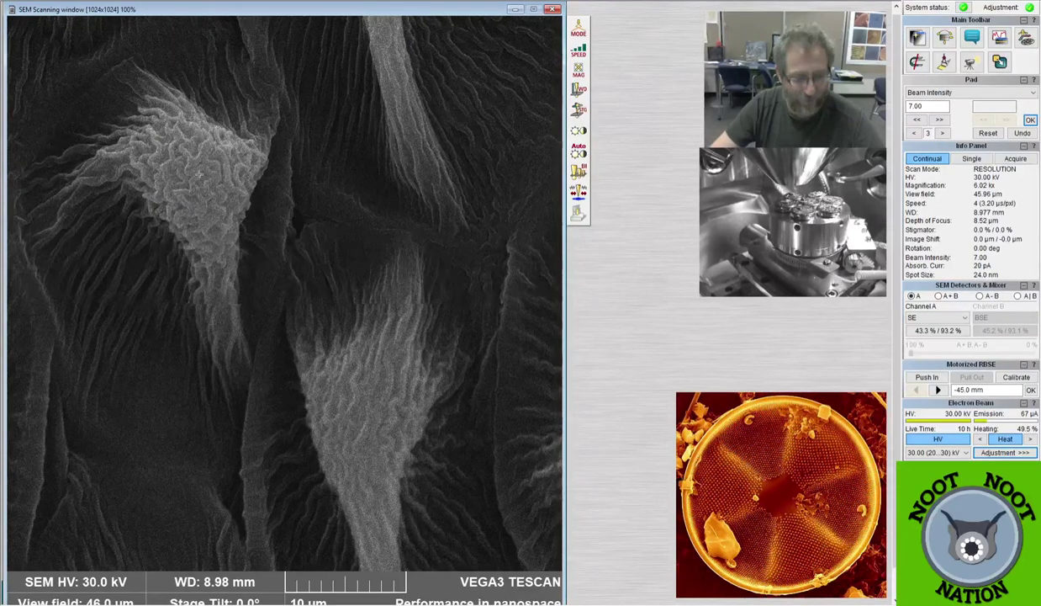
# Examine one petal cell's wrinkled tip at a 12.4 µm view field, refocus at 8.96 mm working distance and widen to 210 µm.
pyautogui.scroll(5, 233, 229)
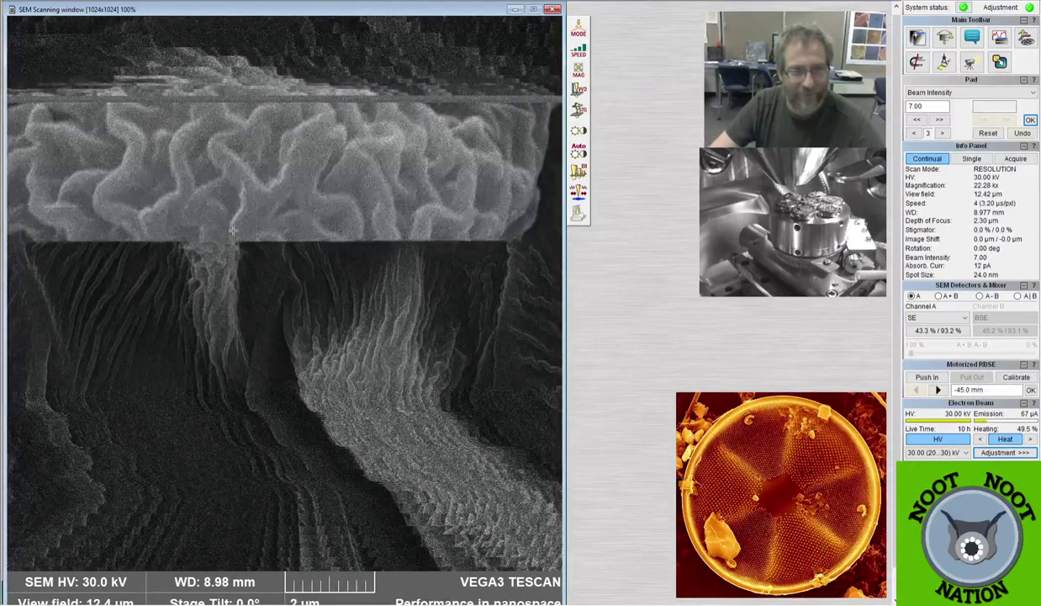
pyautogui.click(282, 236)
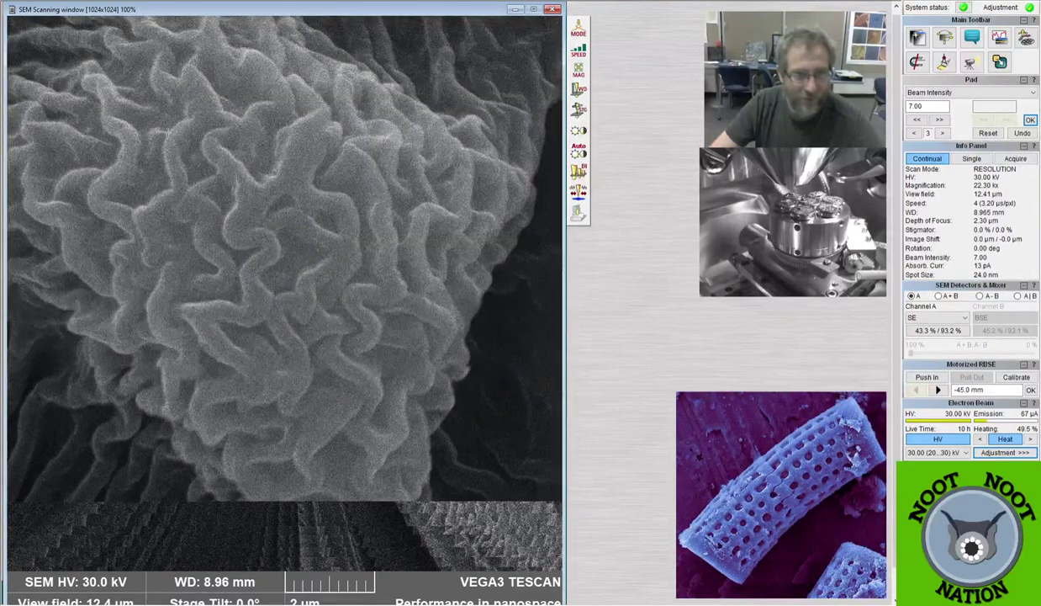
pyautogui.scroll(-2, 288, 197)
pyautogui.scroll(-9, 289, 198)
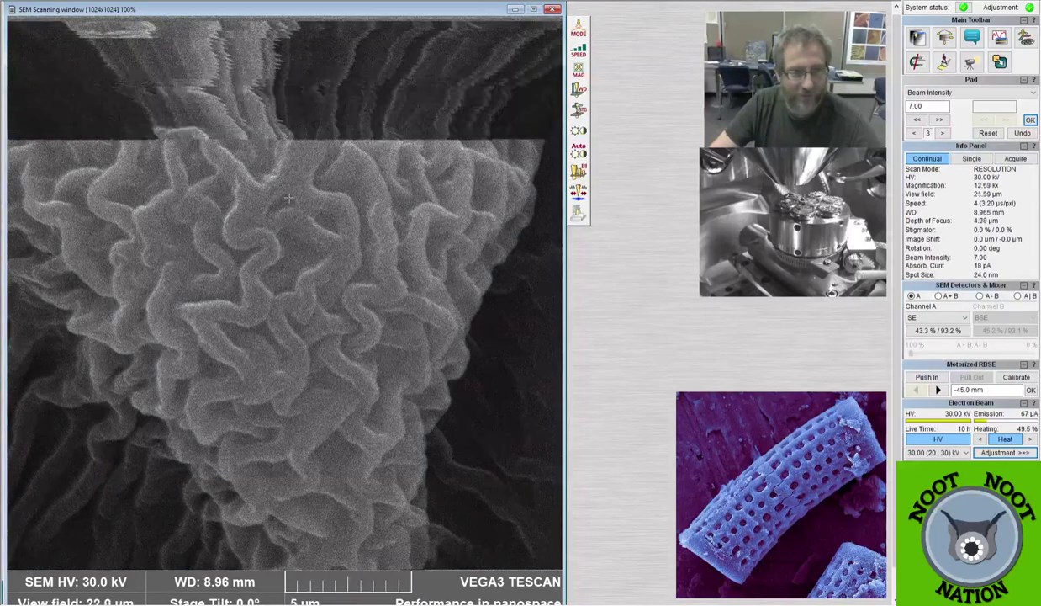
pyautogui.scroll(-7, 288, 198)
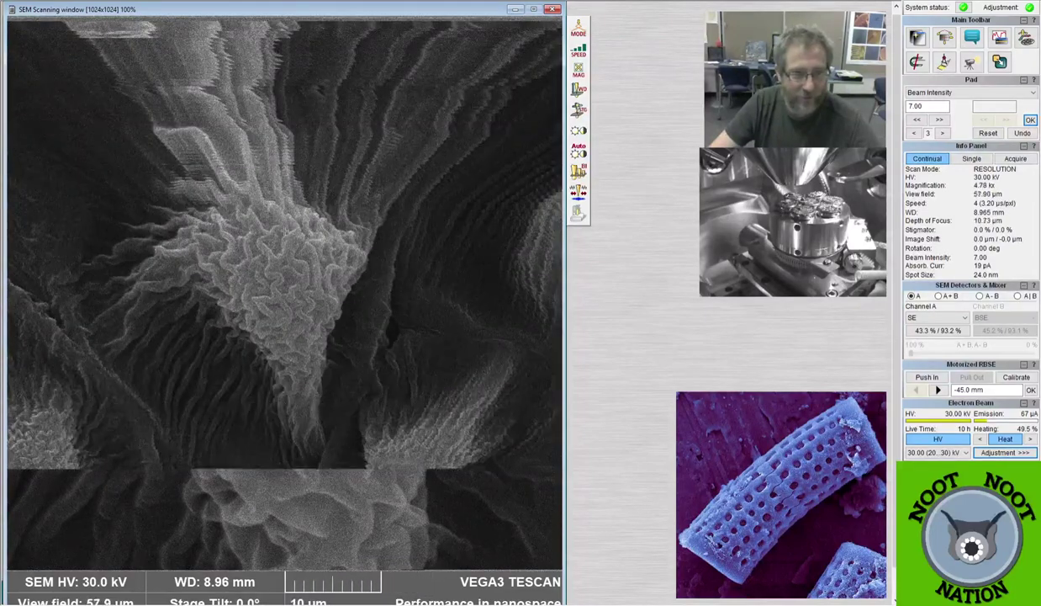
pyautogui.scroll(-5, 289, 198)
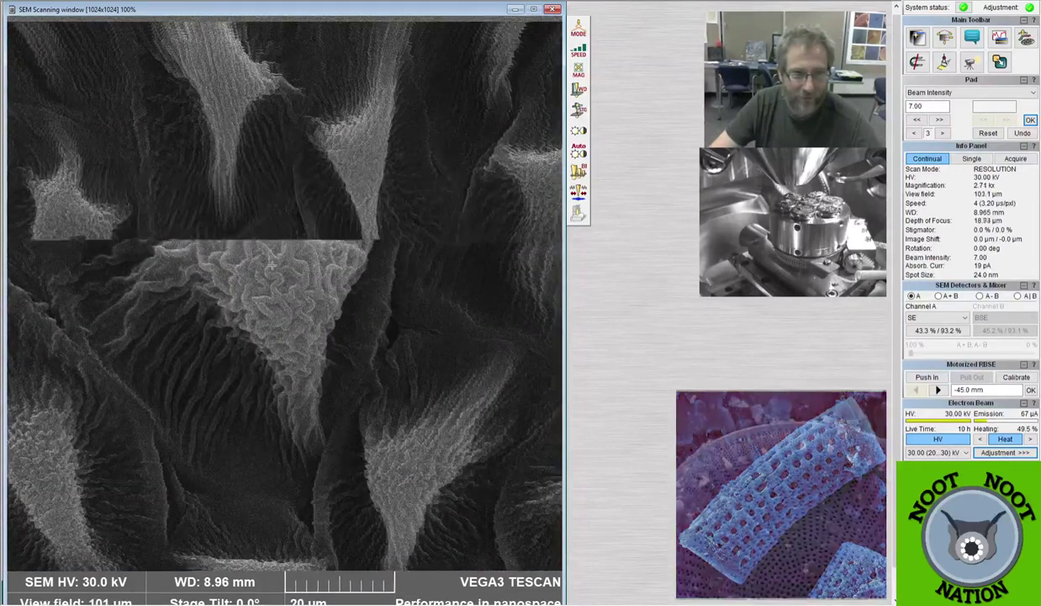
pyautogui.scroll(-2, 271, 266)
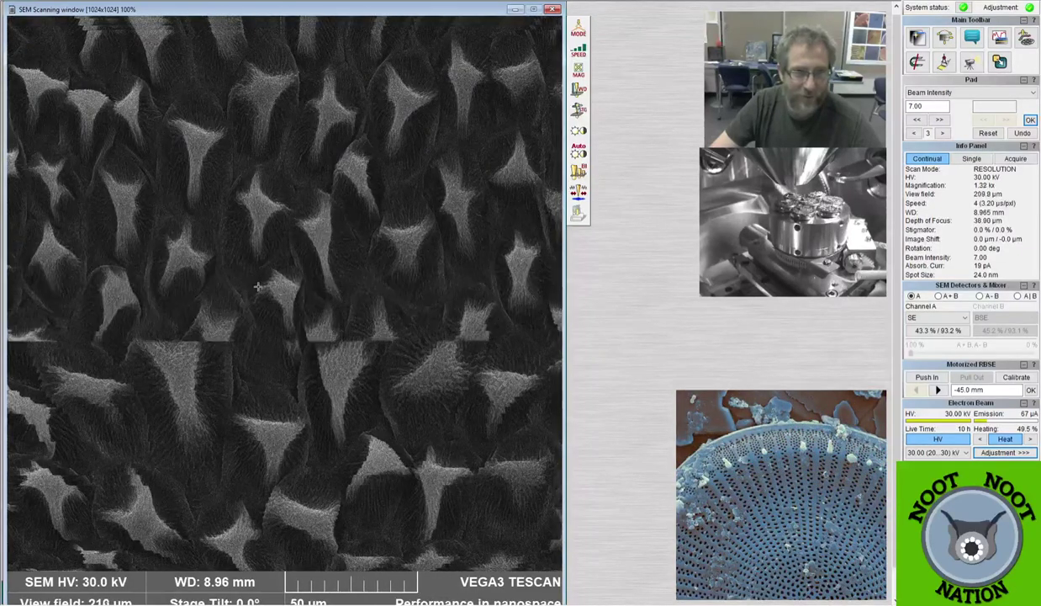
# Frame the petal cells at a 166 µm view field, acquire the image, save it as Violet flower petal.tif and close it.
pyautogui.scroll(3, 252, 291)
pyautogui.scroll(1, 257, 287)
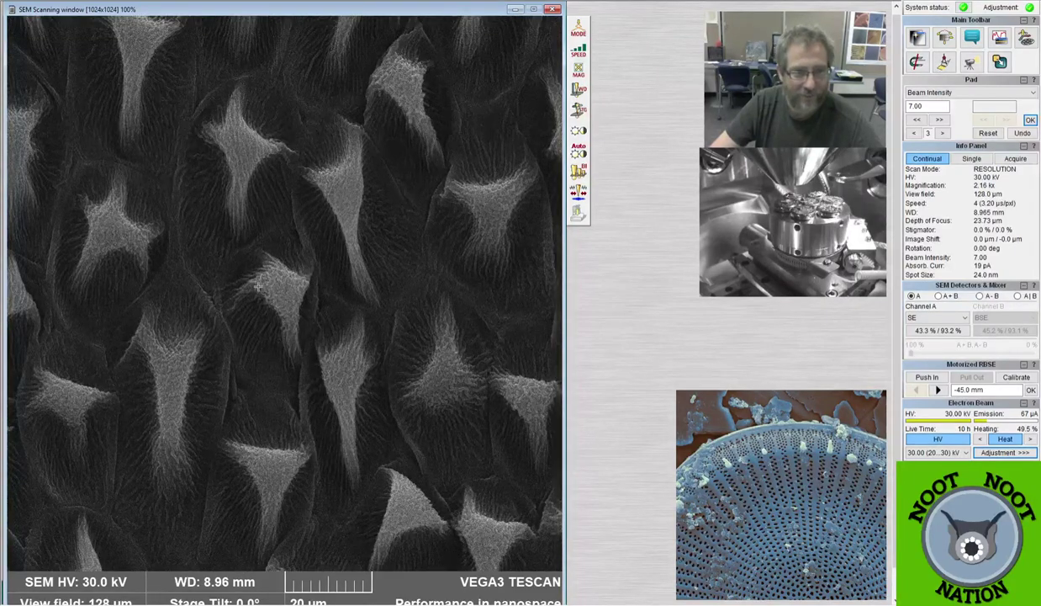
pyautogui.scroll(-2, 258, 287)
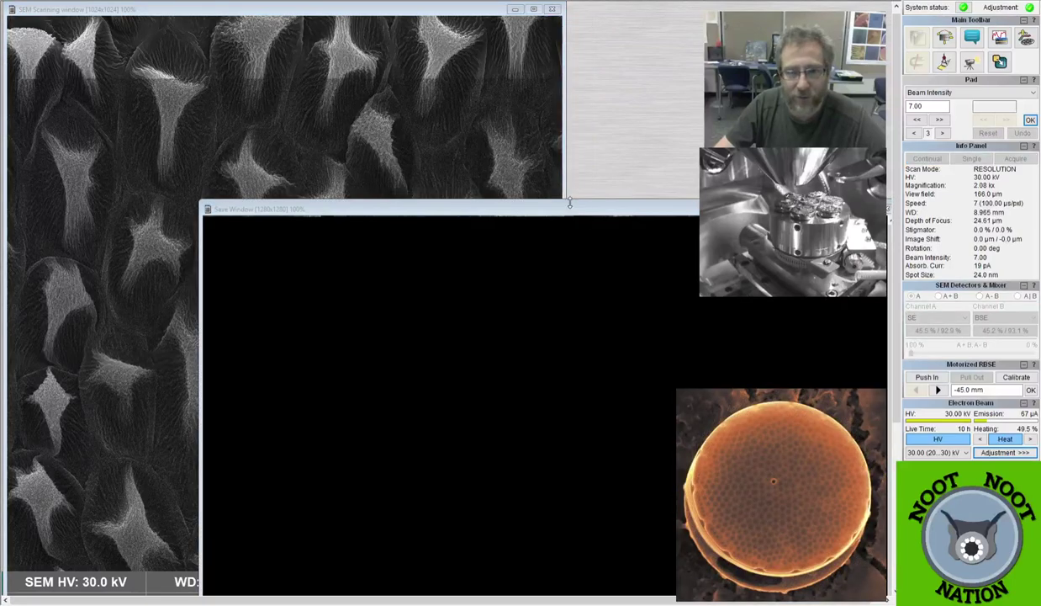
pyautogui.moveTo(609, 214); pyautogui.dragTo(389, 13)
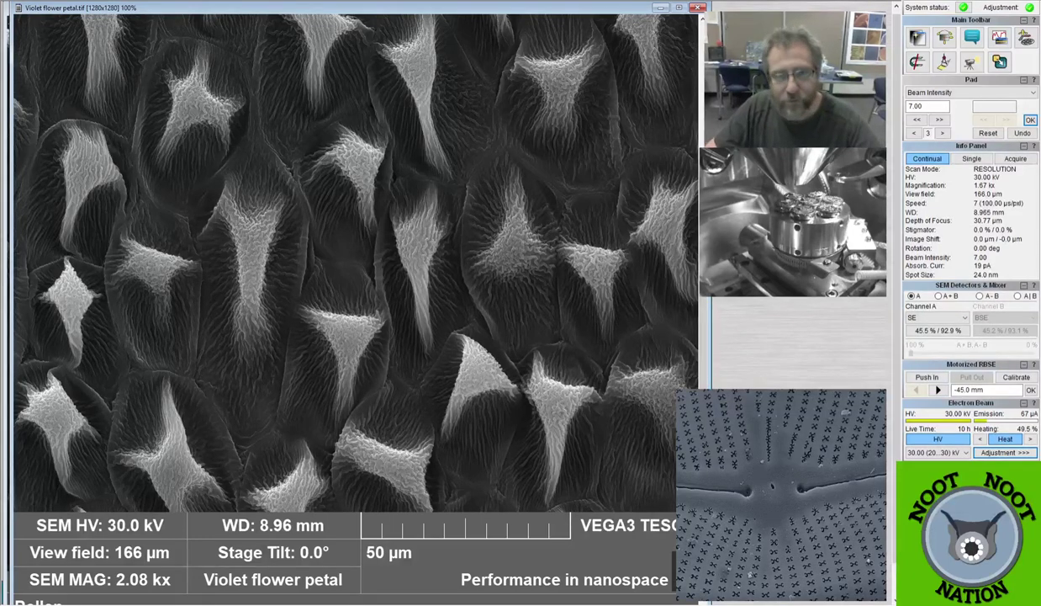
pyautogui.click(701, 9)
# Examine the petal surface at an 896 µm view field with scan speed 7 and a small focus region near the centre.
pyautogui.scroll(-5, 300, 290)
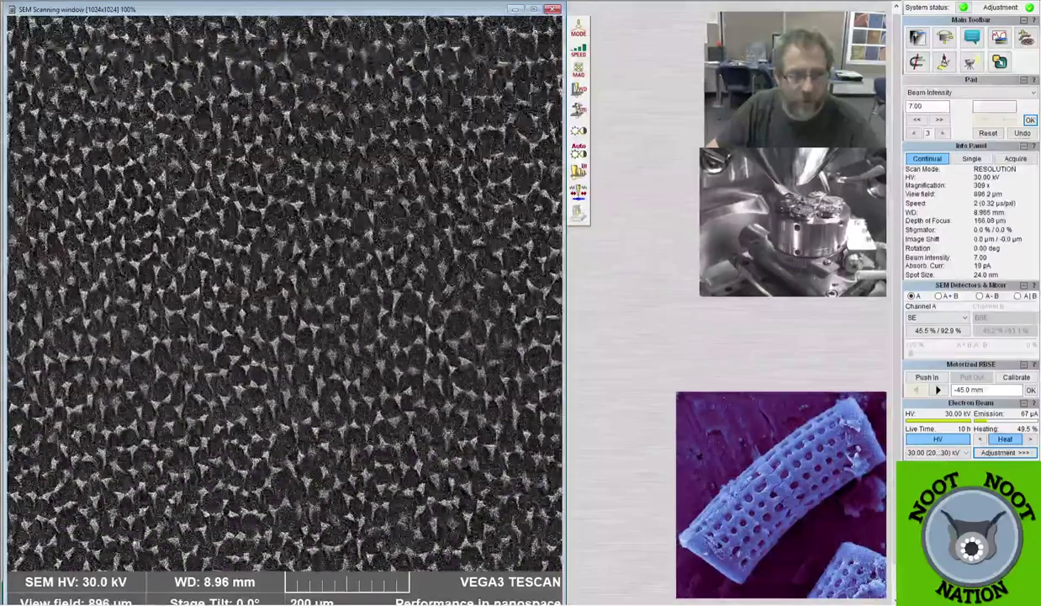
pyautogui.press('7')
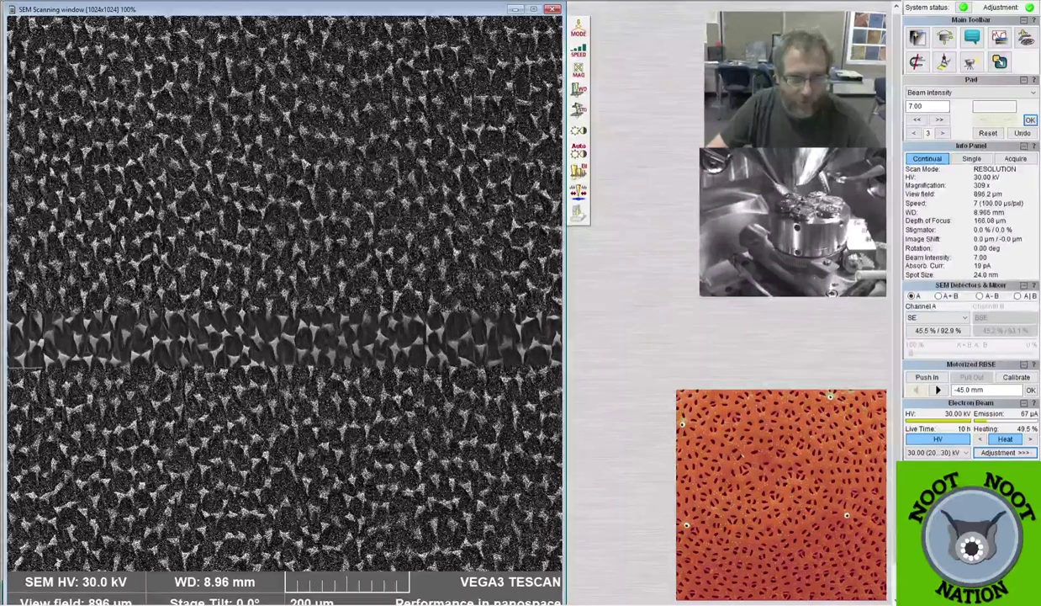
pyautogui.click(311, 347)
pyautogui.moveTo(311, 348)
pyautogui.mouseDown()
pyautogui.moveTo(348, 384)
pyautogui.moveTo(330, 357)
pyautogui.mouseUp()
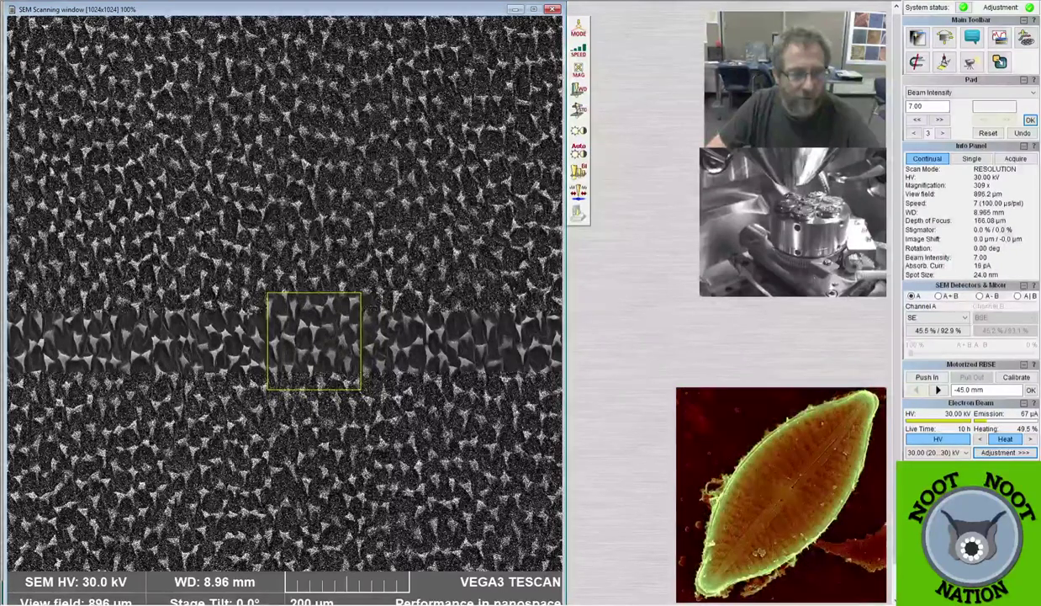
pyautogui.press('Escape')
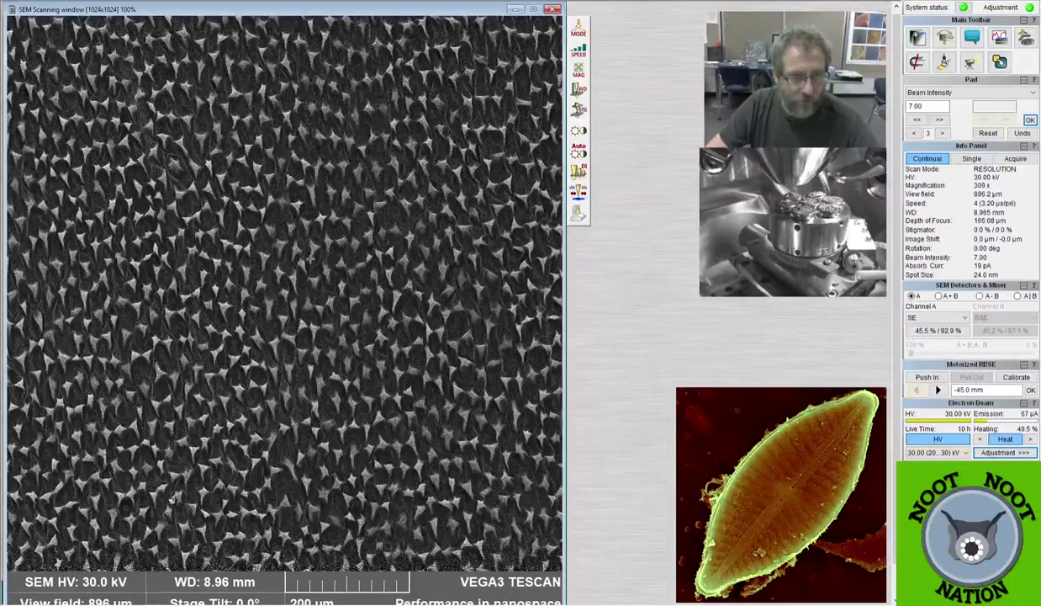
# Widen the view field to about 1.6 mm to survey the petal for pollen grains.
pyautogui.scroll(-3, 303, 285)
pyautogui.scroll(-1, 305, 284)
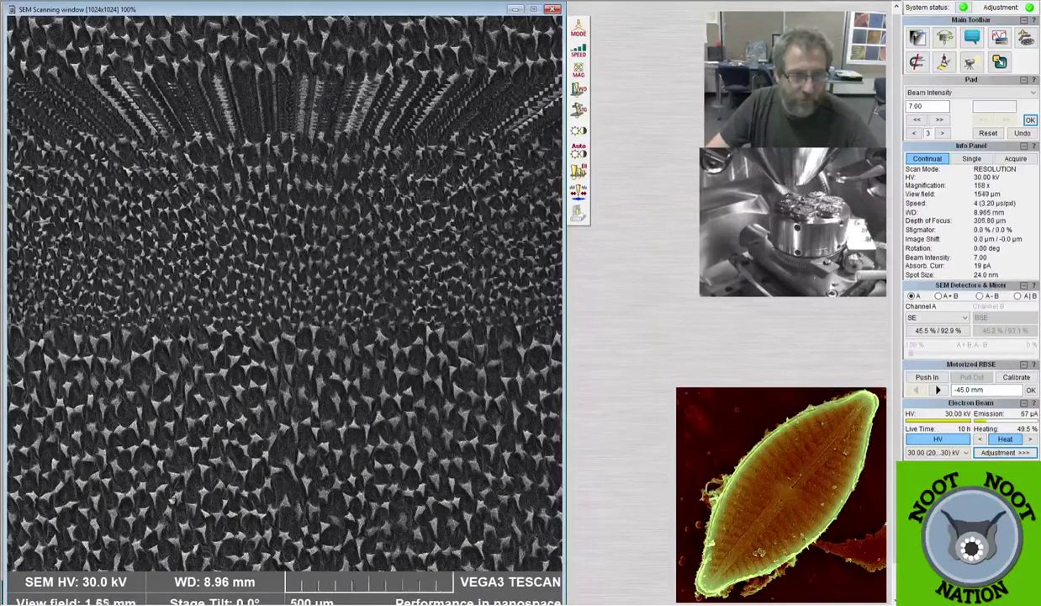
pyautogui.scroll(-1, 304, 285)
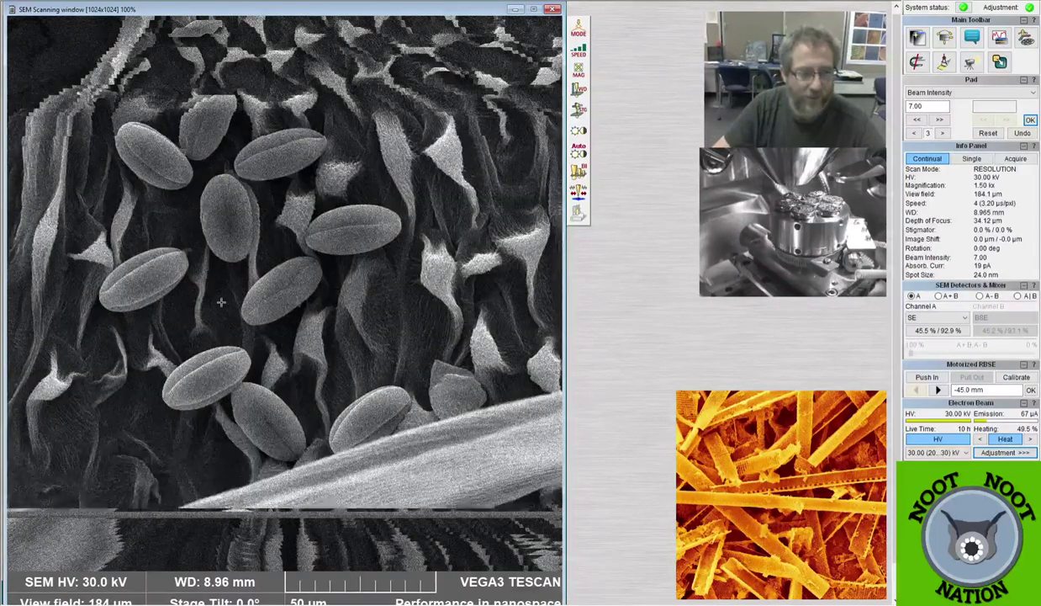
# Magnify a pollen grain on the petal to a 36.5 µm view field, refocus at 8.98 mm working distance and widen to 122 µm.
pyautogui.scroll(2, 220, 302)
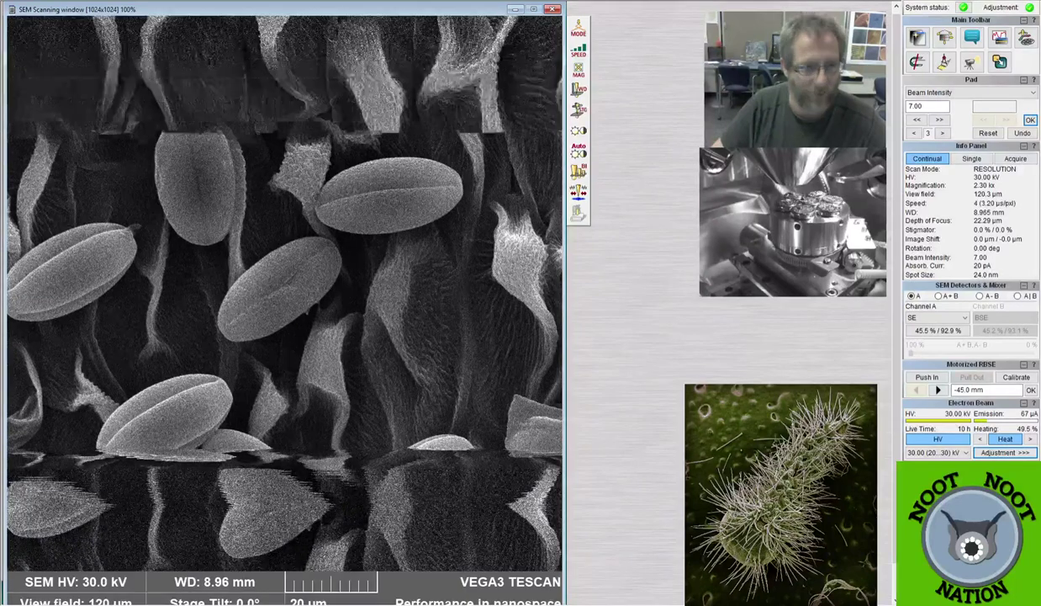
pyautogui.scroll(5, 296, 344)
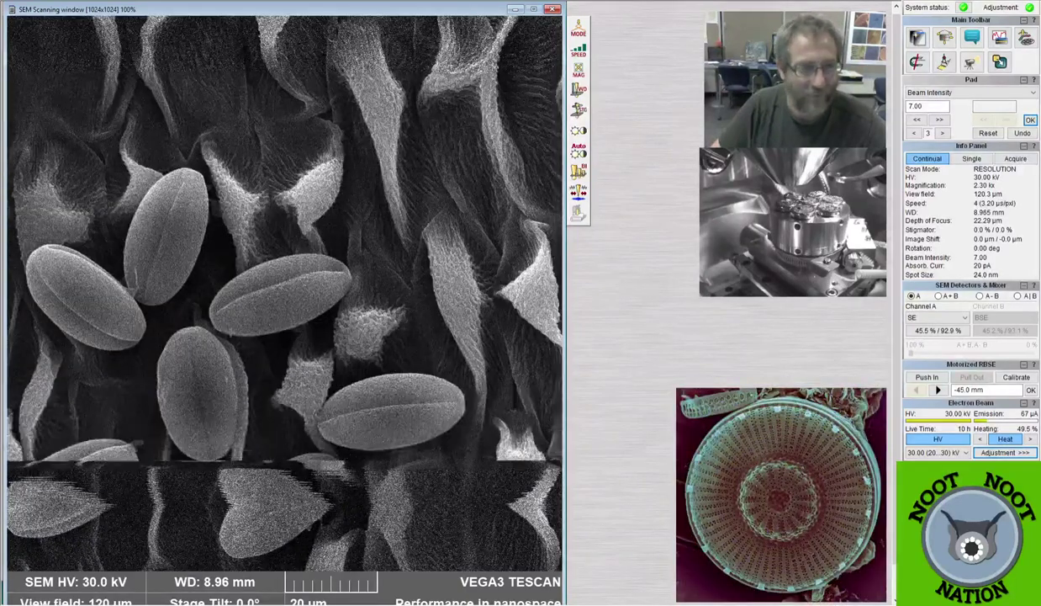
pyautogui.scroll(1, 296, 344)
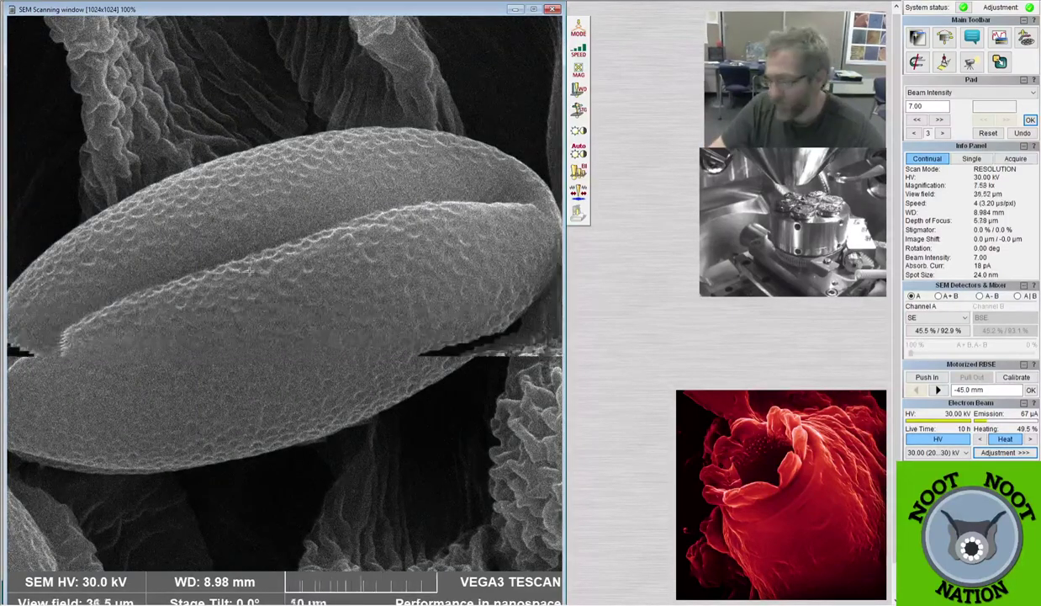
pyautogui.scroll(-5, 249, 270)
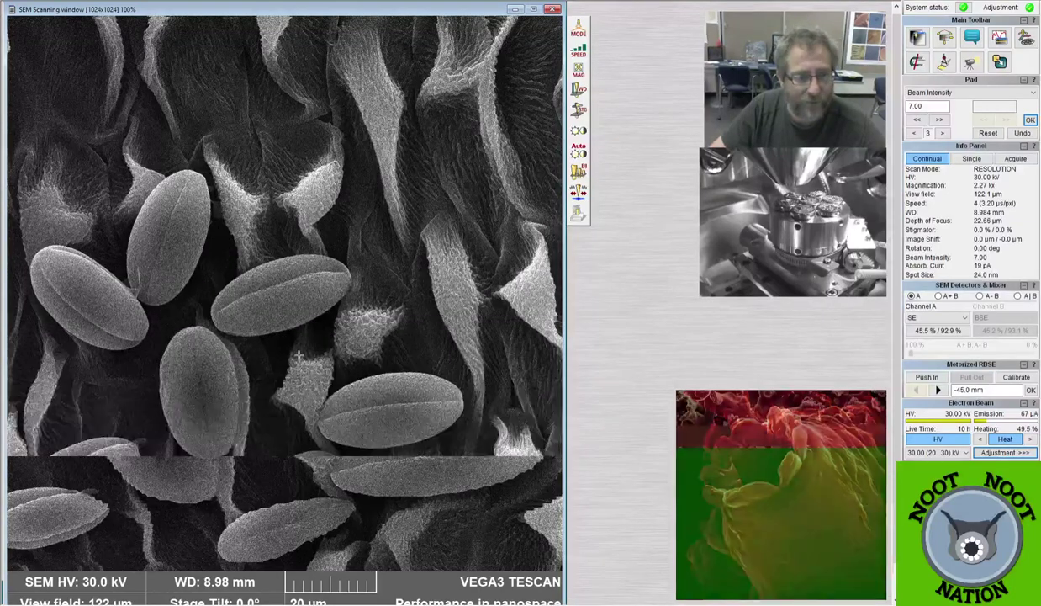
# Widen the view field to about 1.89 mm to survey the petal edge and its hairs.
pyautogui.scroll(-3, 299, 358)
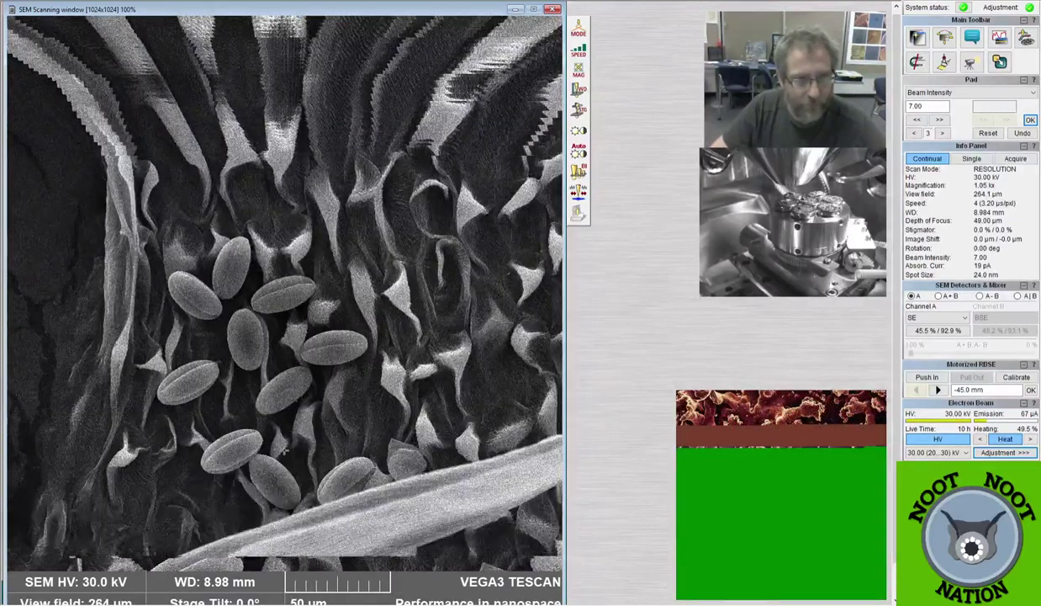
pyautogui.scroll(-3, 286, 451)
pyautogui.scroll(-3, 286, 451)
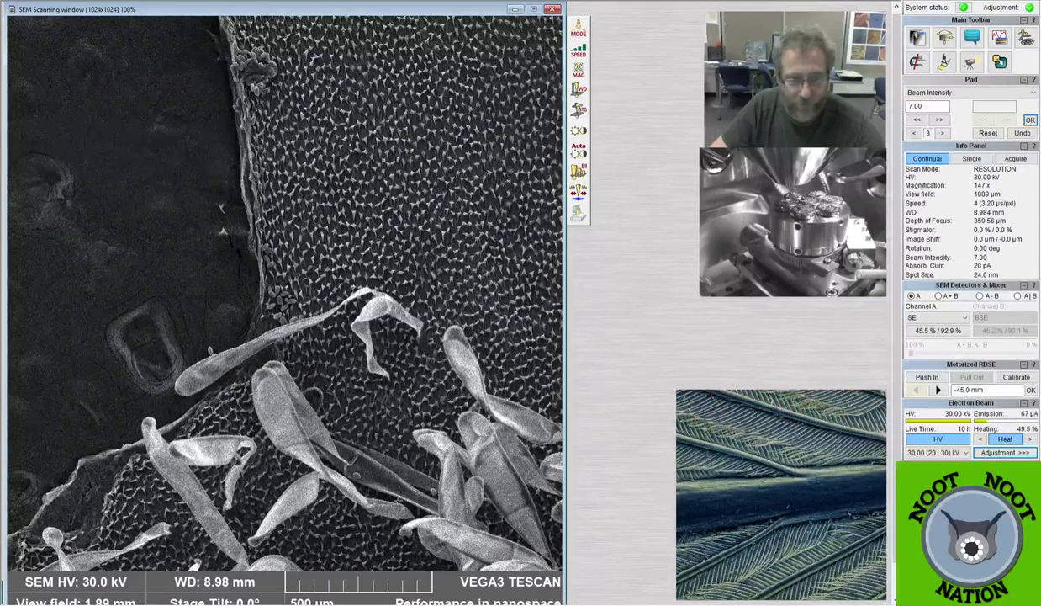
# Magnify the lone pollen grain on a petal hair to a 54.7 µm view field and refocus at 8.95 mm working distance.
pyautogui.scroll(8, 355, 473)
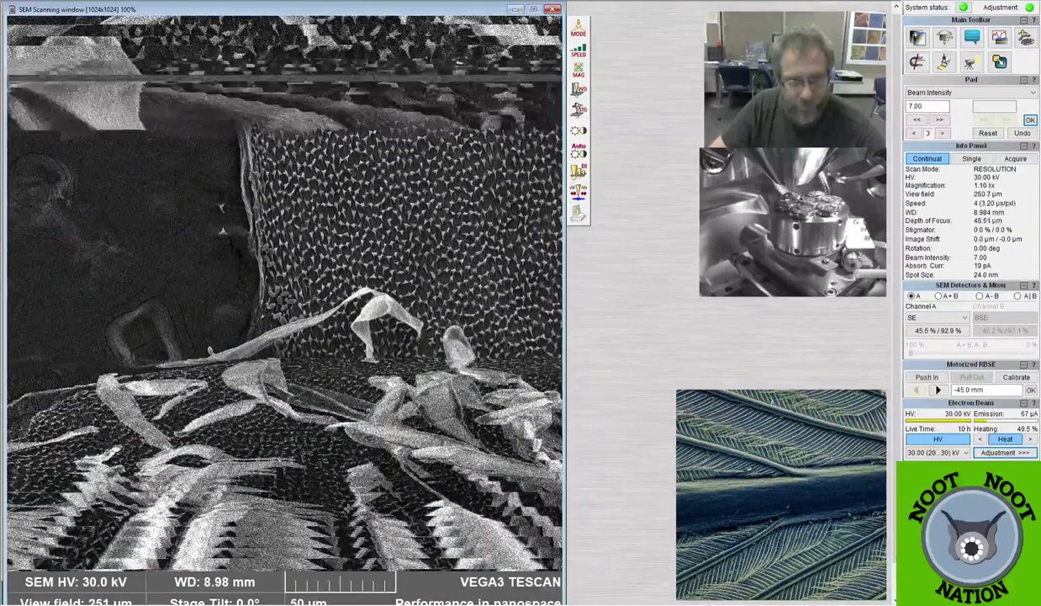
pyautogui.scroll(4, 321, 347)
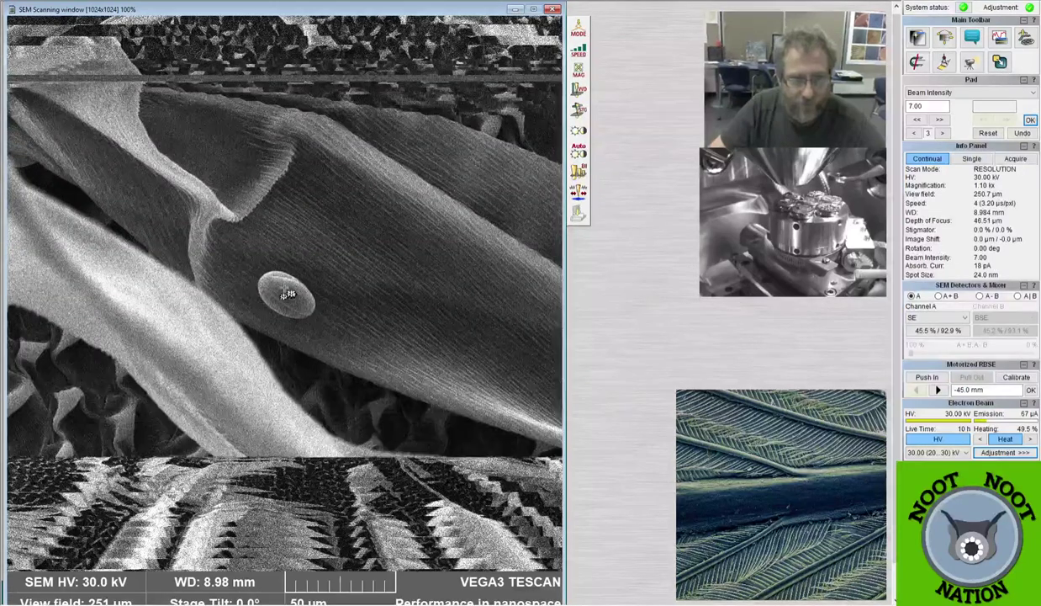
pyautogui.scroll(2, 320, 347)
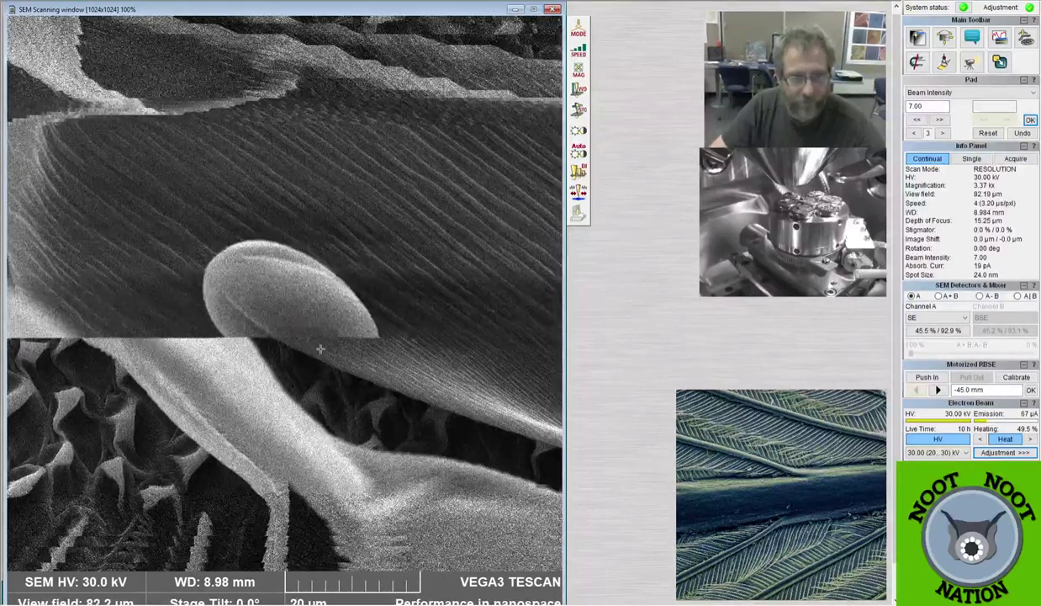
pyautogui.scroll(1, 286, 303)
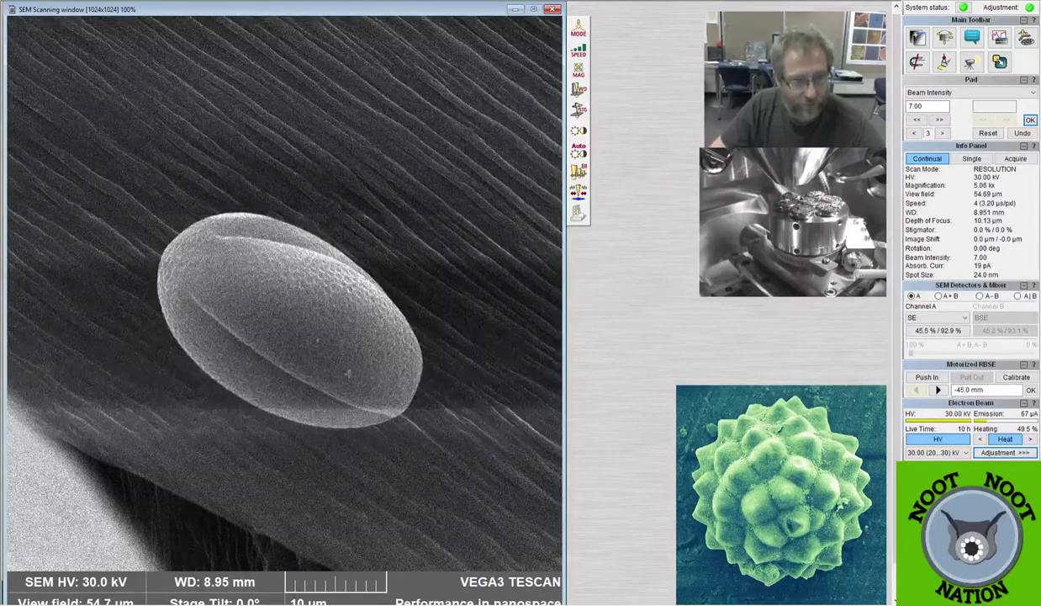
# Survey the petal hairs and the pollen stuck to them, widening the view field to about 1.30 mm.
pyautogui.scroll(-5, 418, 403)
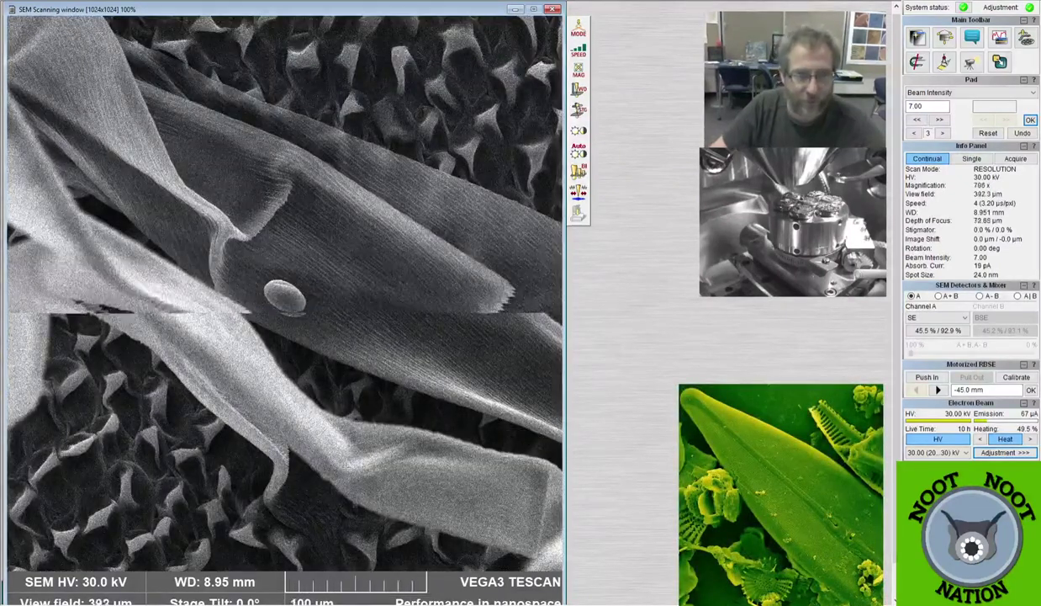
pyautogui.scroll(-3, 336, 450)
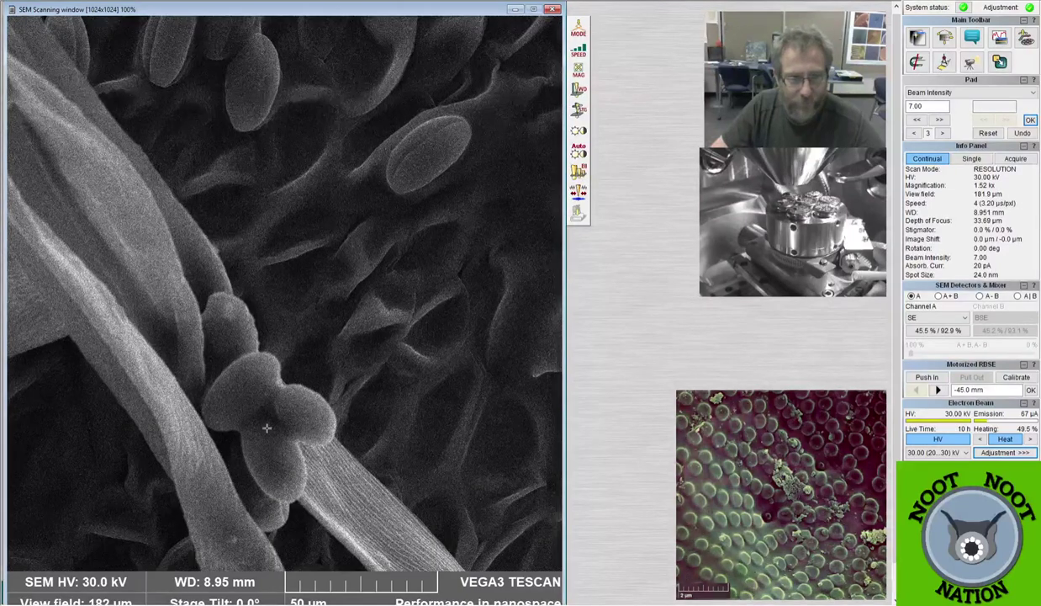
pyautogui.scroll(-1, 267, 428)
pyautogui.scroll(3, 336, 345)
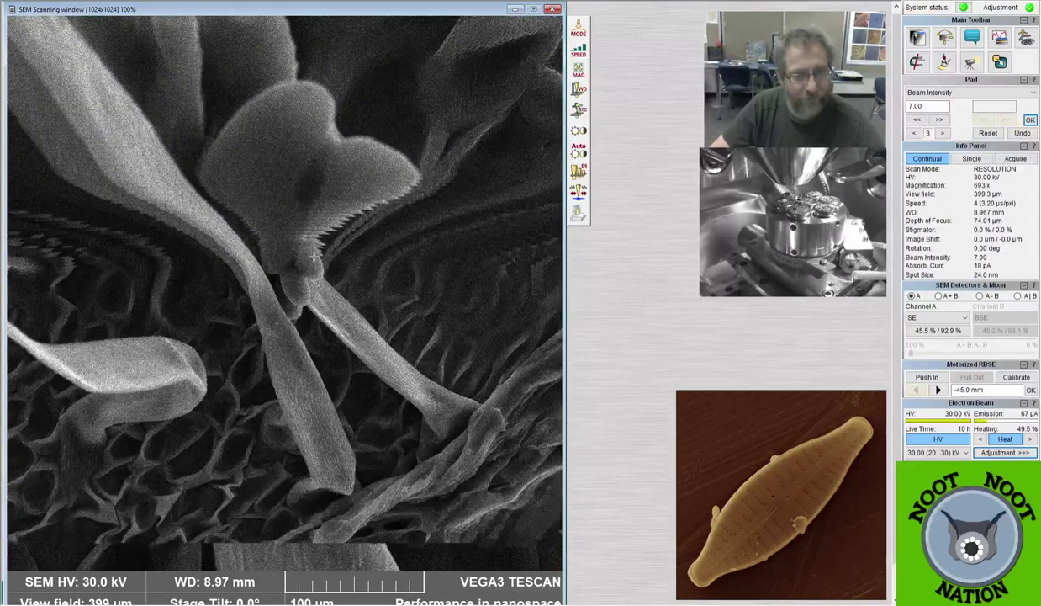
pyautogui.scroll(-3, 314, 255)
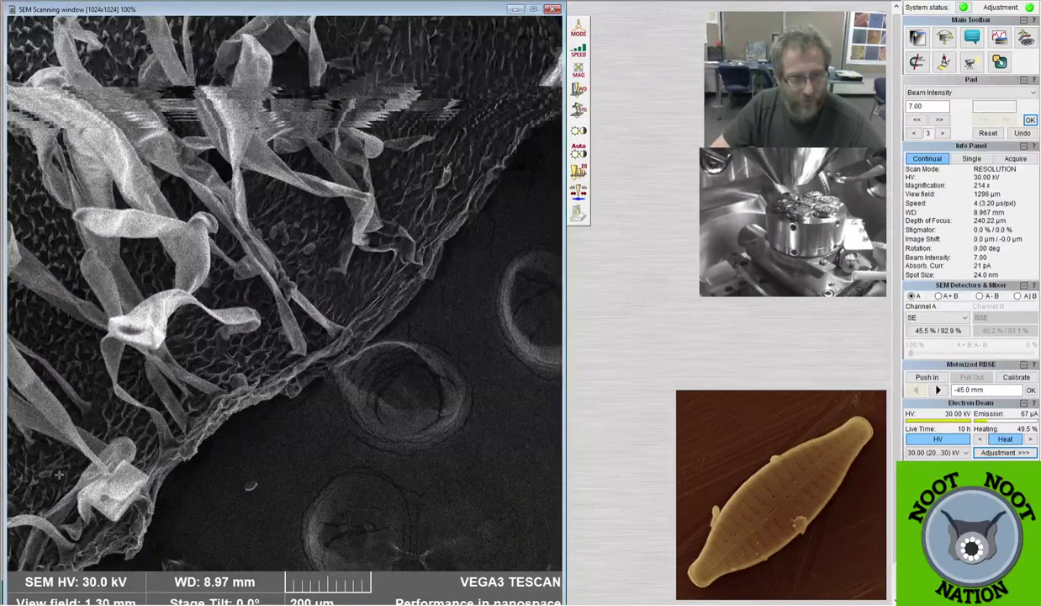
# Examine a pollen grain lying among the petal cells at a 119 µm view field and widen to about 2.5 mm.
pyautogui.press('-')
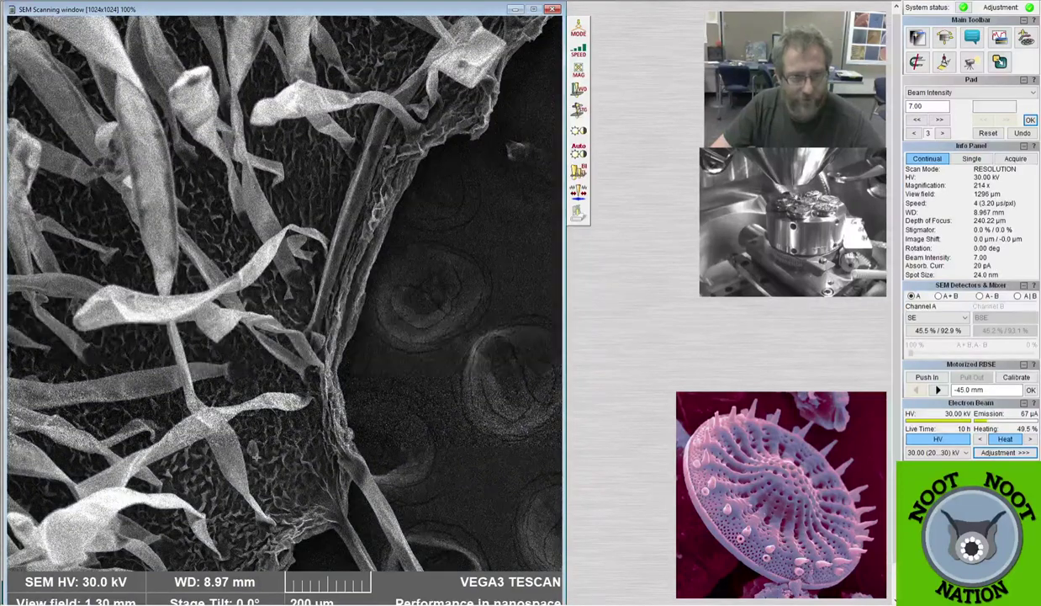
pyautogui.scroll(10, 252, 452)
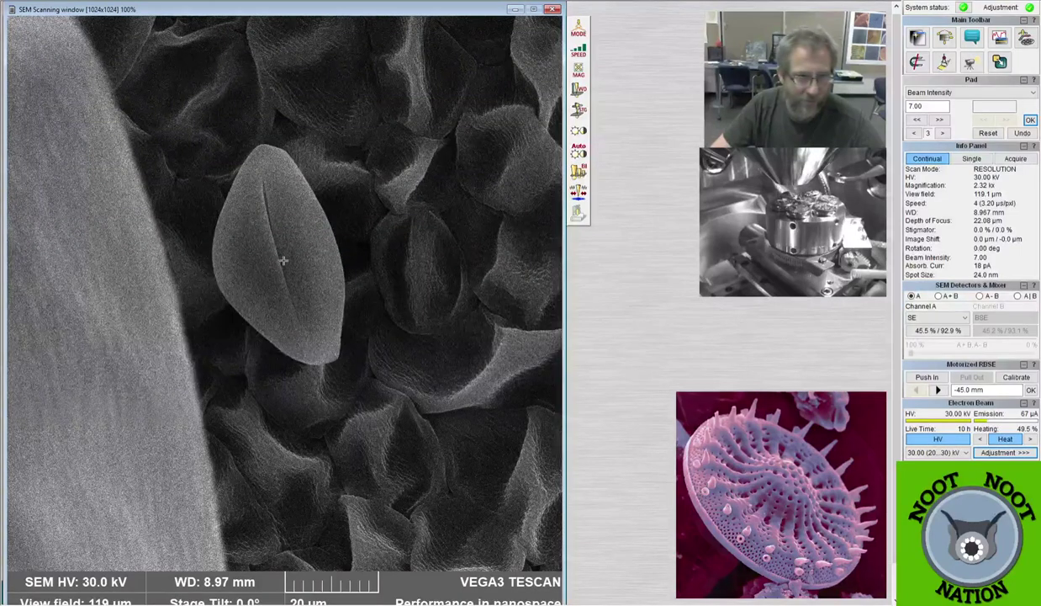
pyautogui.scroll(-12, 283, 261)
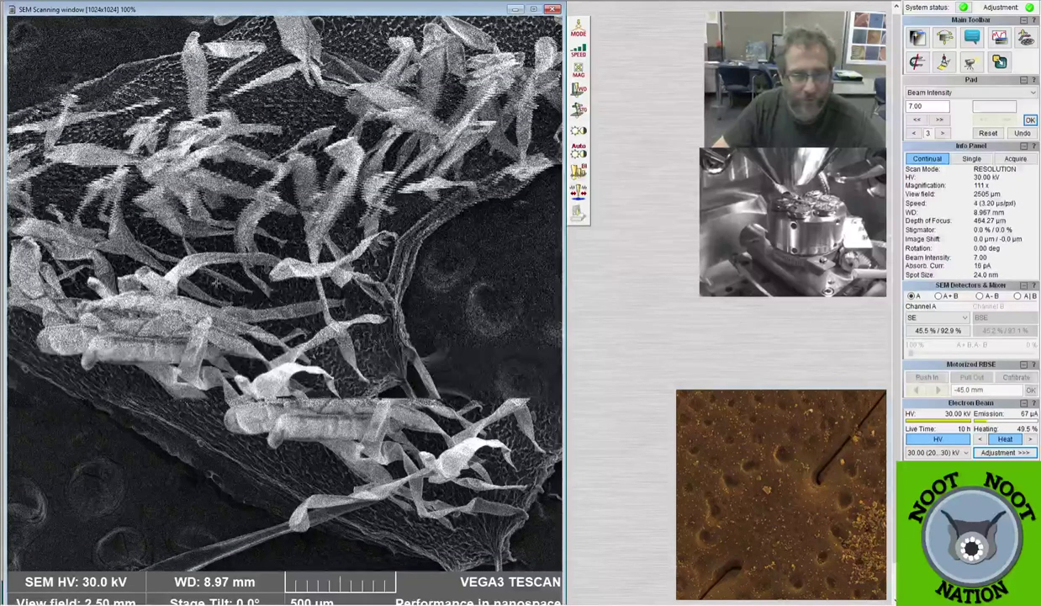
# Magnify the petal hairs to a view field of about 215 µm and refocus their surface at 8.60 mm working distance.
pyautogui.scroll(2, 284, 290)
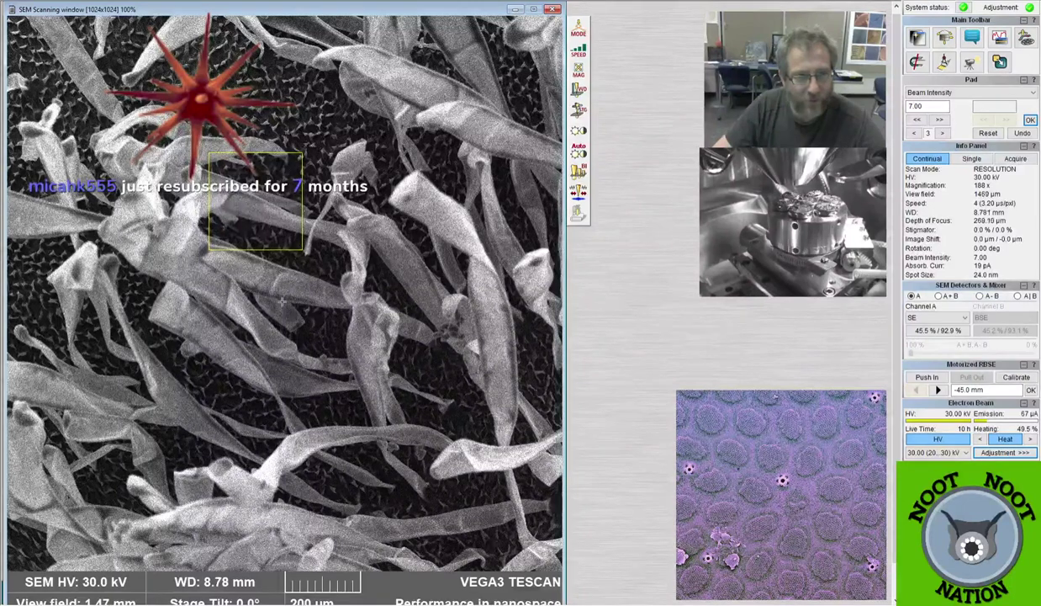
pyautogui.scroll(5, 272, 221)
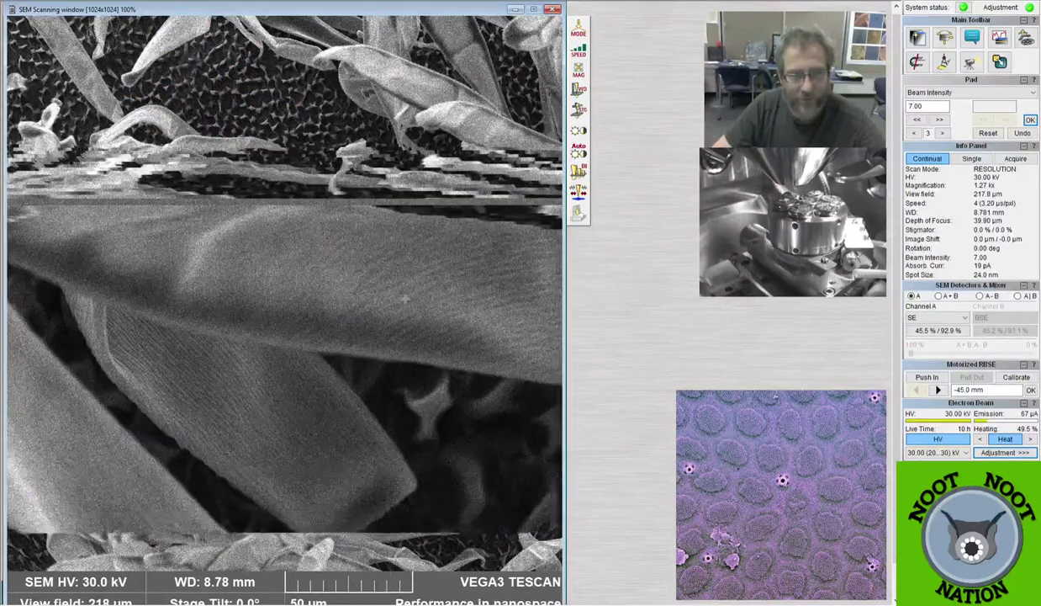
pyautogui.click(405, 297)
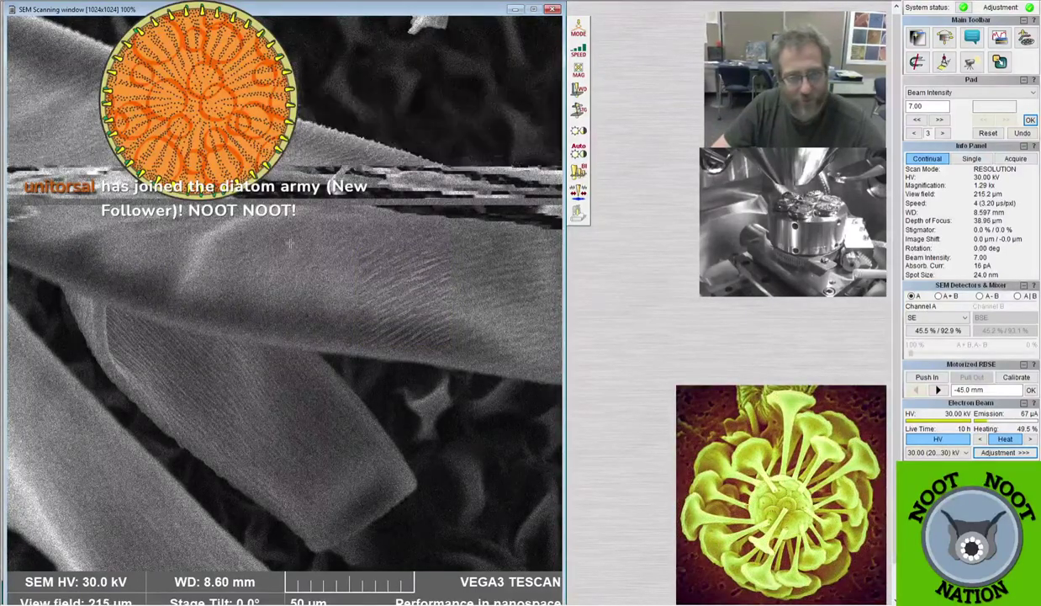
# Frame the hairs at a 1.89 mm view field with scan speed 7, acquire and save Violet flower petal 2.tif, and close it.
pyautogui.scroll(-5, 303, 300)
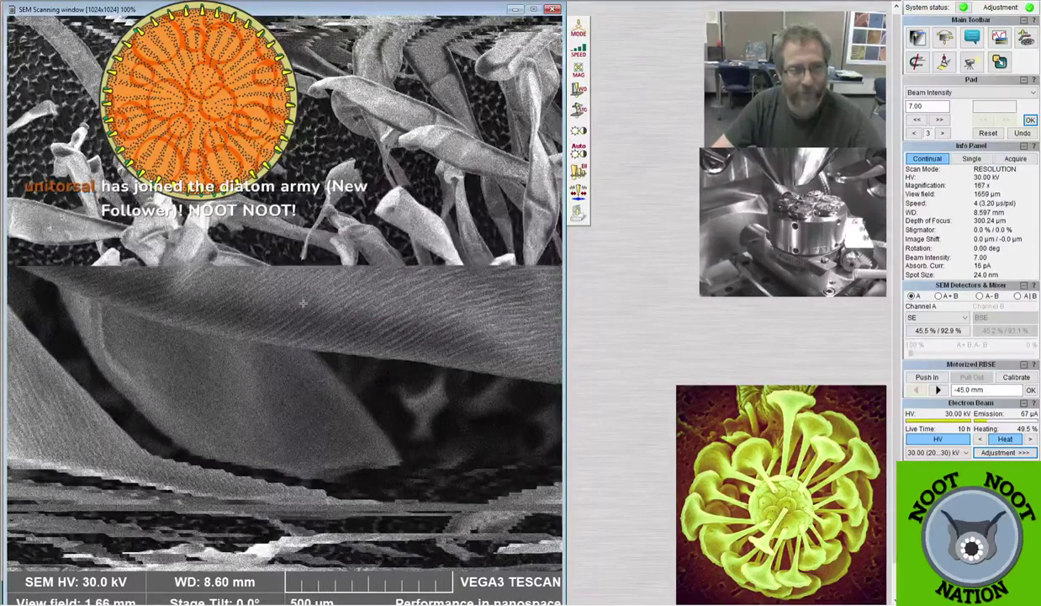
pyautogui.scroll(-2, 302, 300)
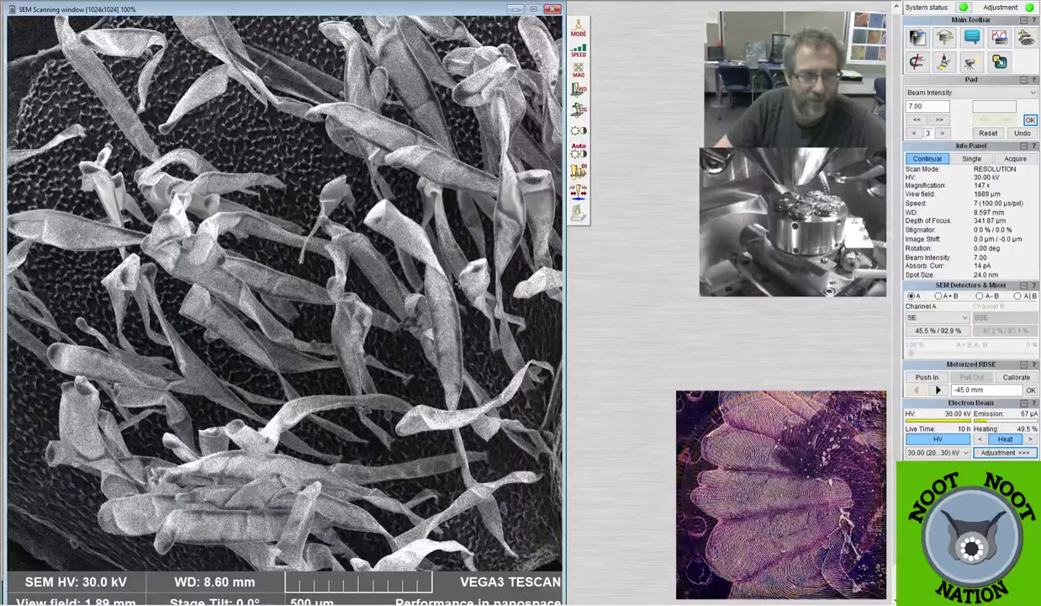
pyautogui.click(578, 216)
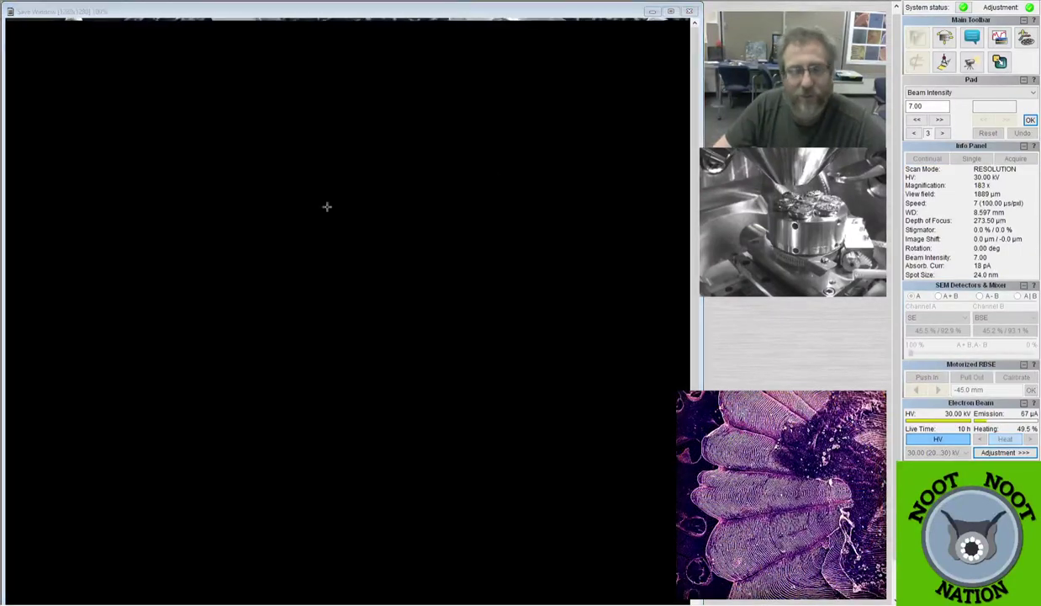
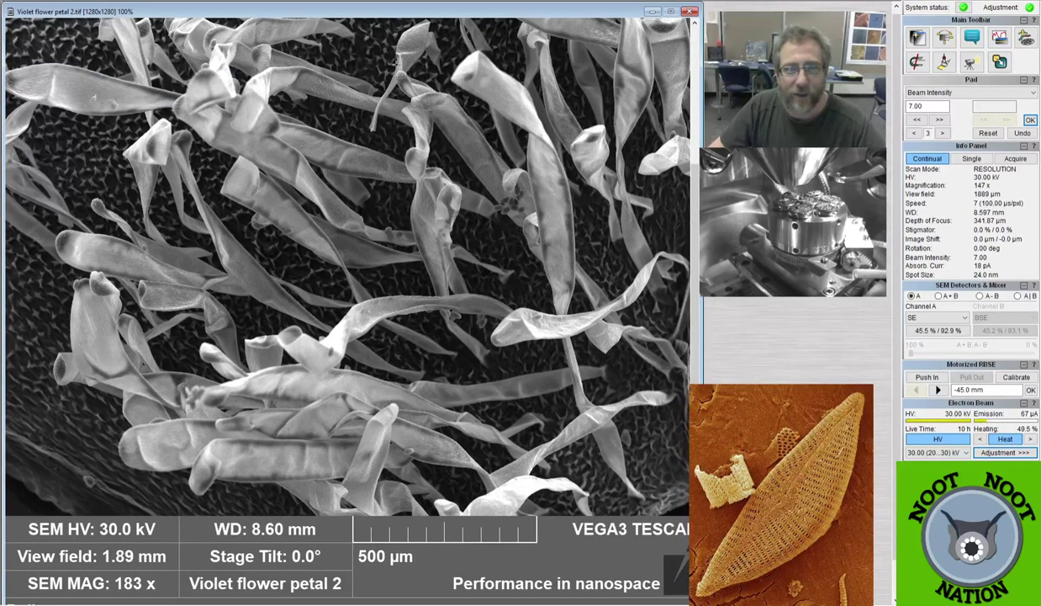
pyautogui.click(689, 12)
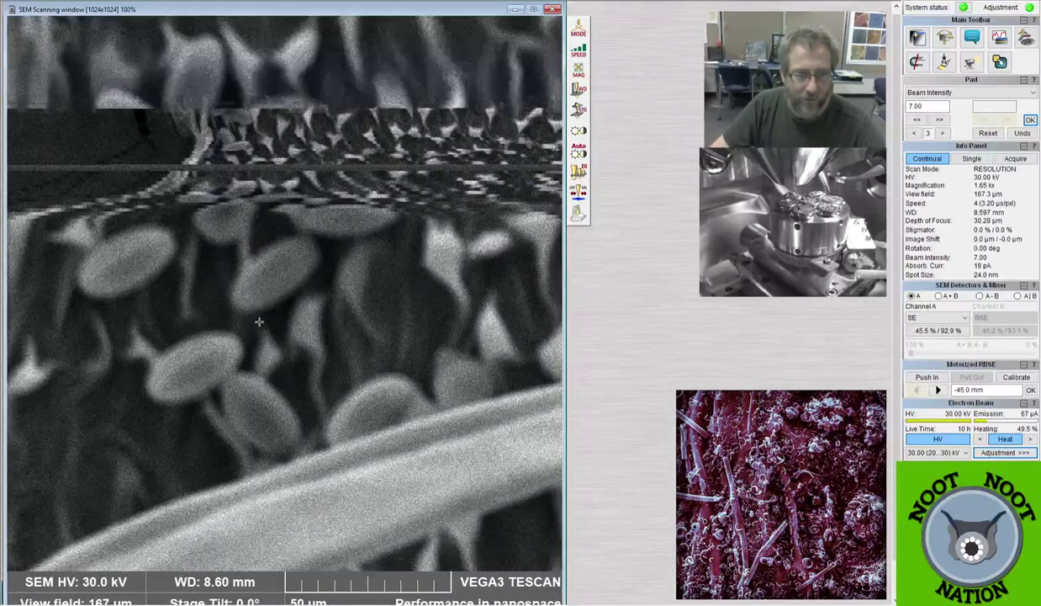
# Refocus the pollen cluster at 8.97 mm working distance using a small focus region around one grain.
pyautogui.click(275, 124)
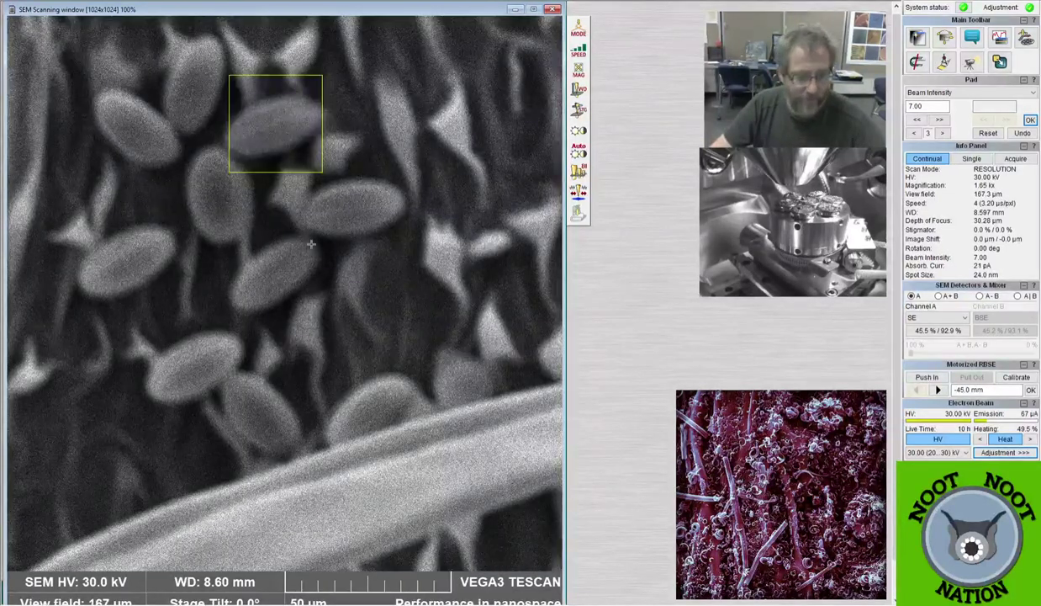
pyautogui.scroll(-8, 311, 244)
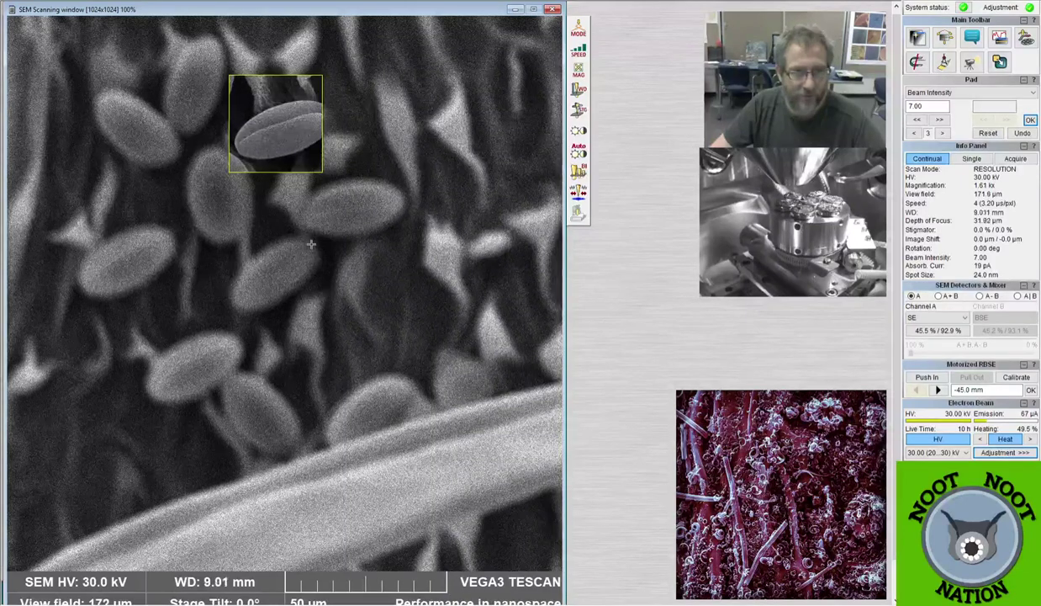
pyautogui.scroll(1, 312, 244)
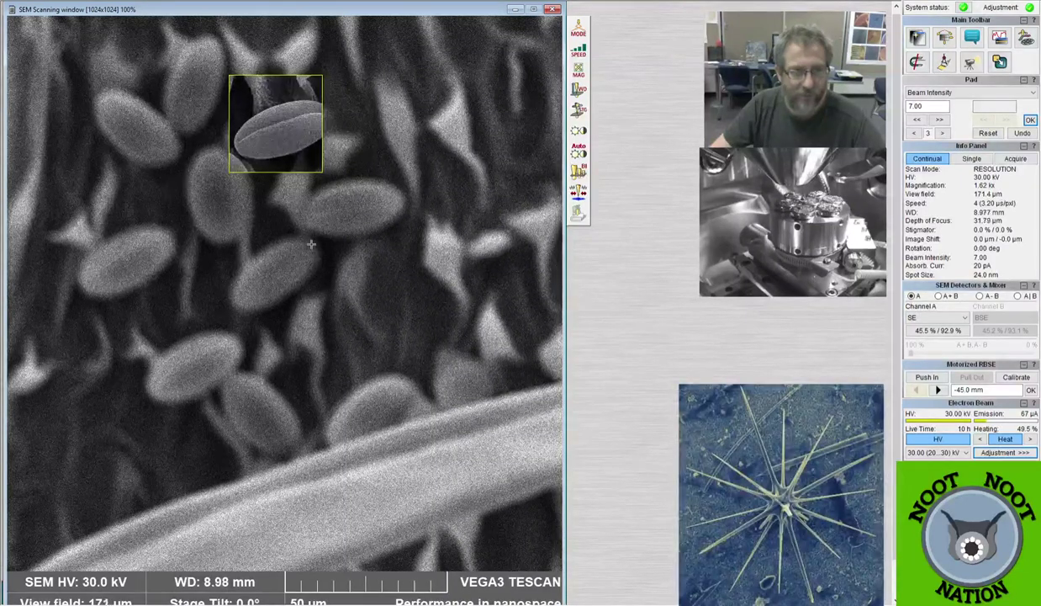
pyautogui.click(284, 146)
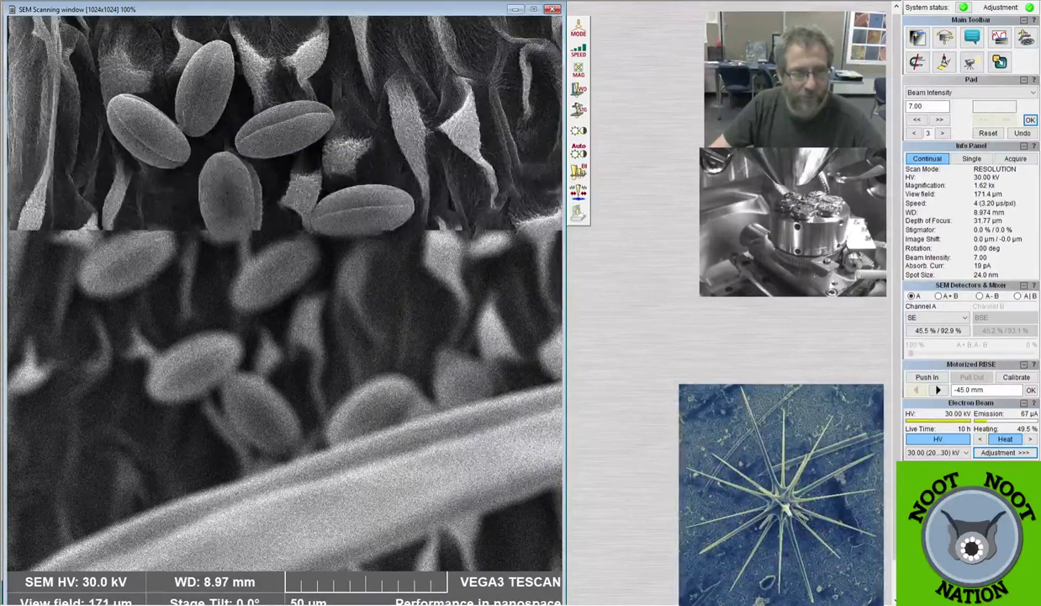
# Magnify one pollen grain to a 40.9 µm view field and fine-focus its surface at 8.99 mm working distance.
pyautogui.scroll(10, 320, 228)
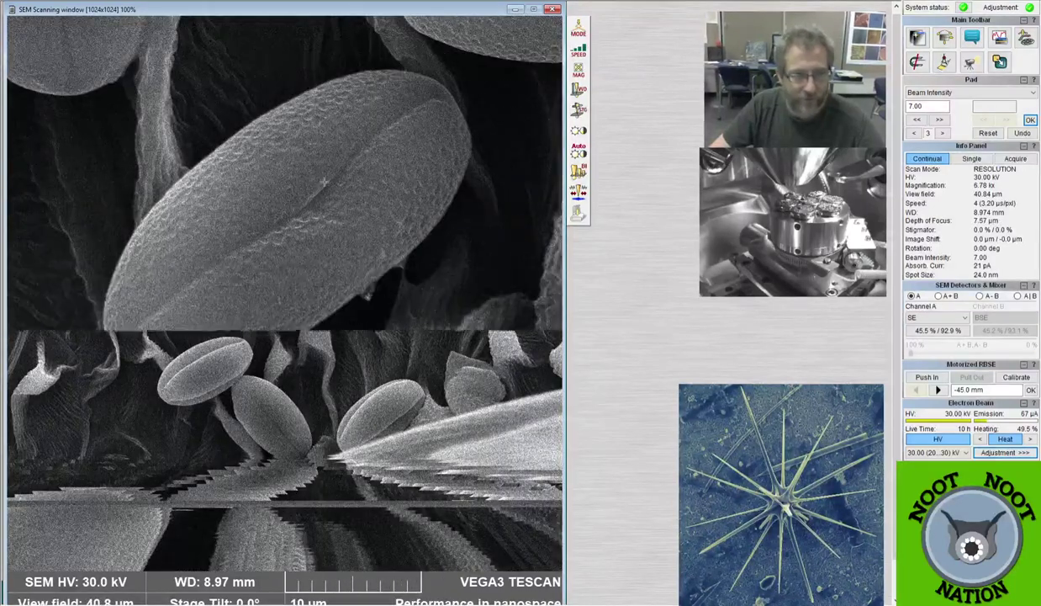
pyautogui.hotkey('ctrl', 'r')
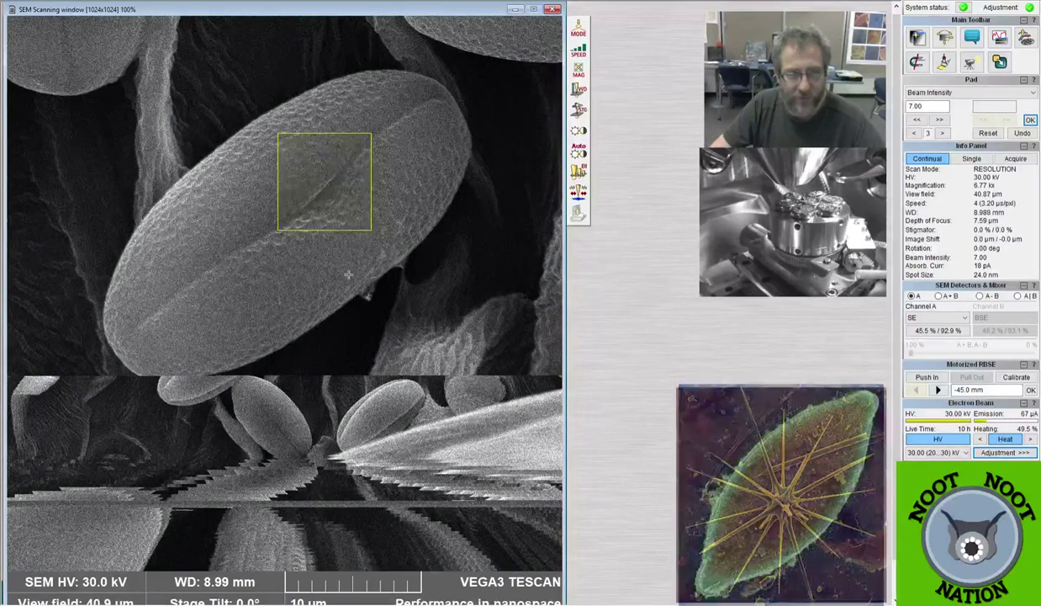
pyautogui.click(263, 174)
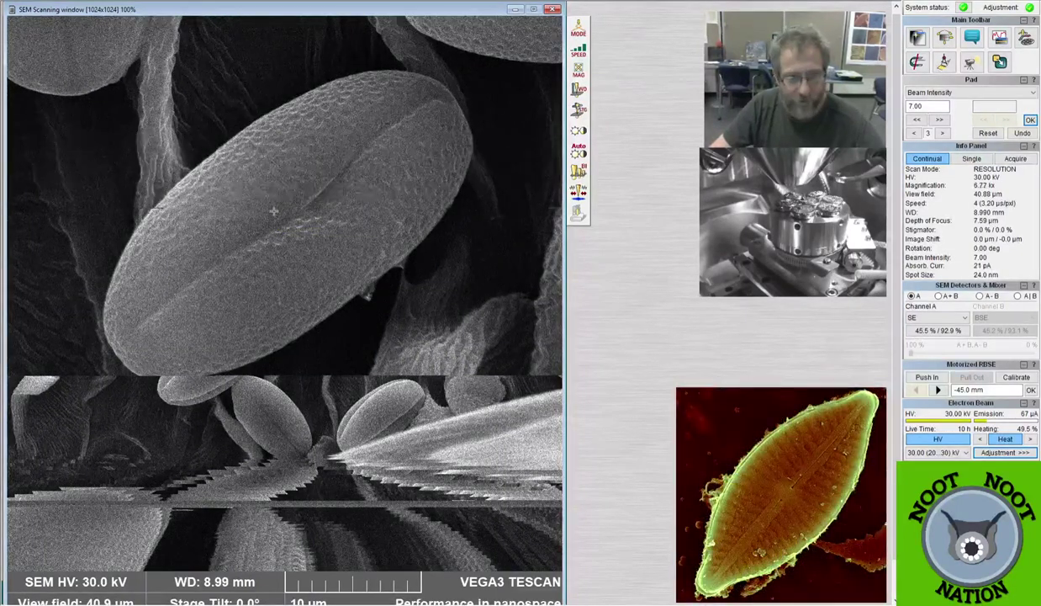
# Frame the pollen cluster at a 173 µm view field with scan speed 7.
pyautogui.scroll(-12, 274, 211)
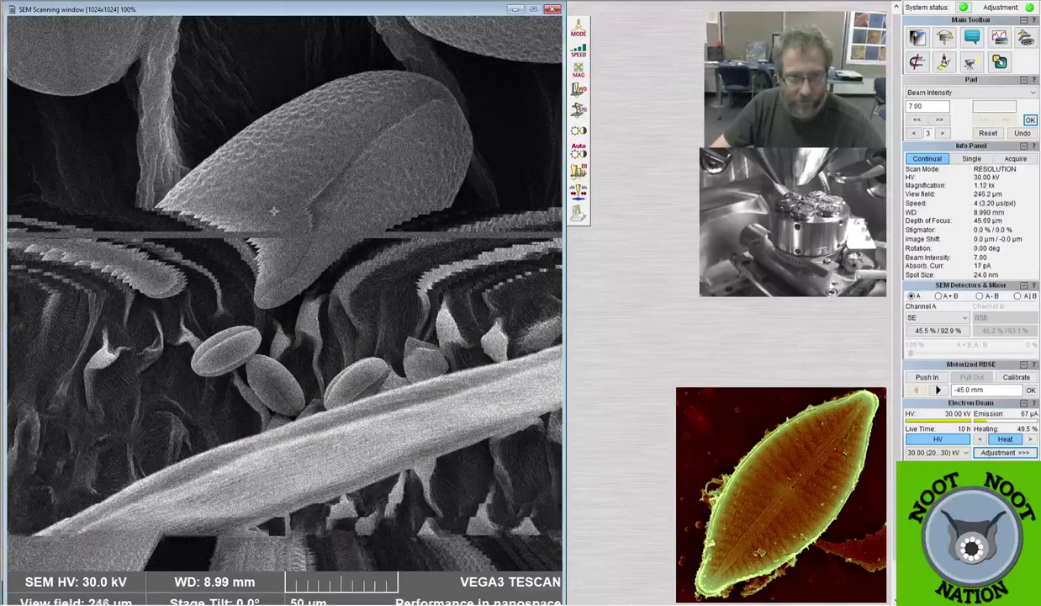
pyautogui.scroll(-1, 274, 211)
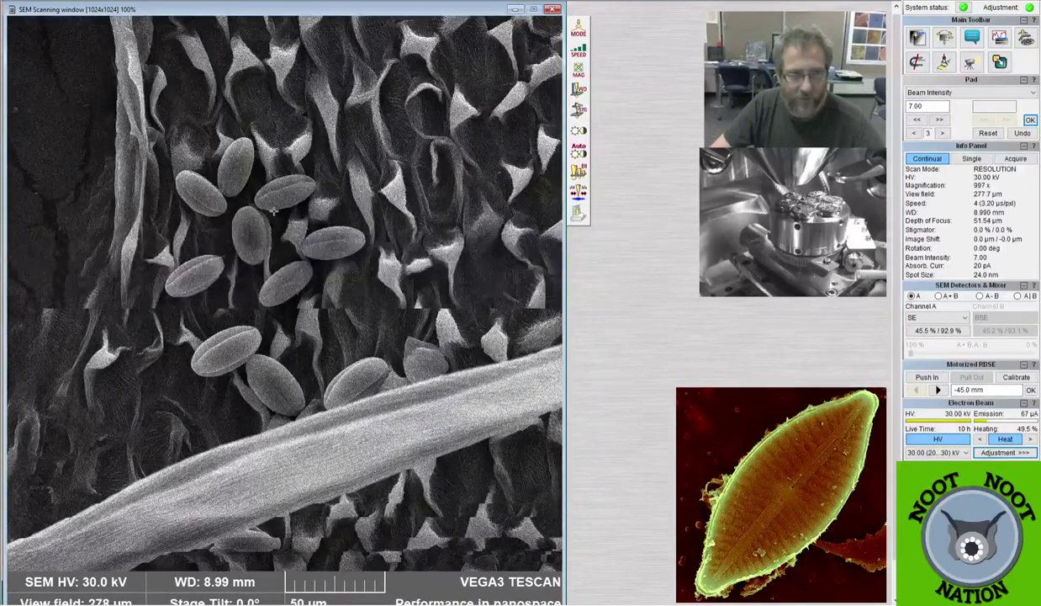
pyautogui.scroll(3, 308, 212)
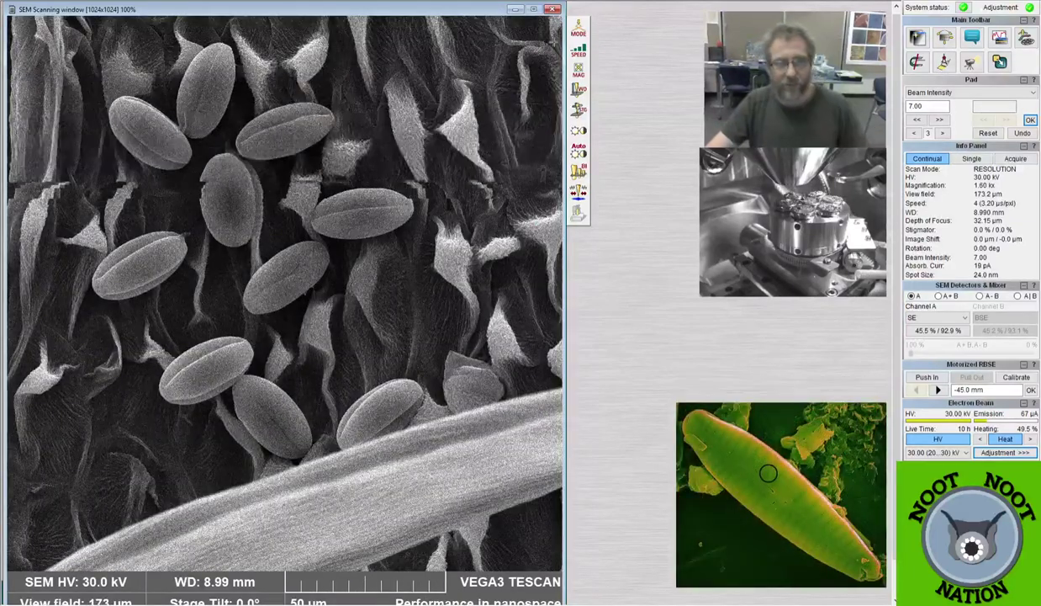
pyautogui.scroll(3, 579, 50)
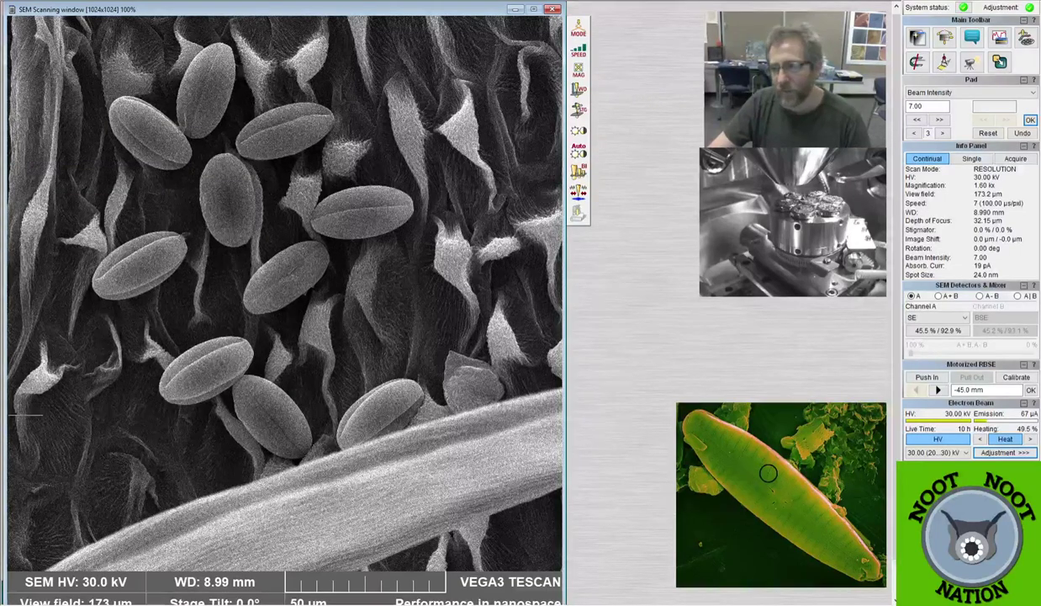
# Start acquiring the pollen cluster image and reduce the display zoom of the image being saved to 71%.
pyautogui.click(579, 212)
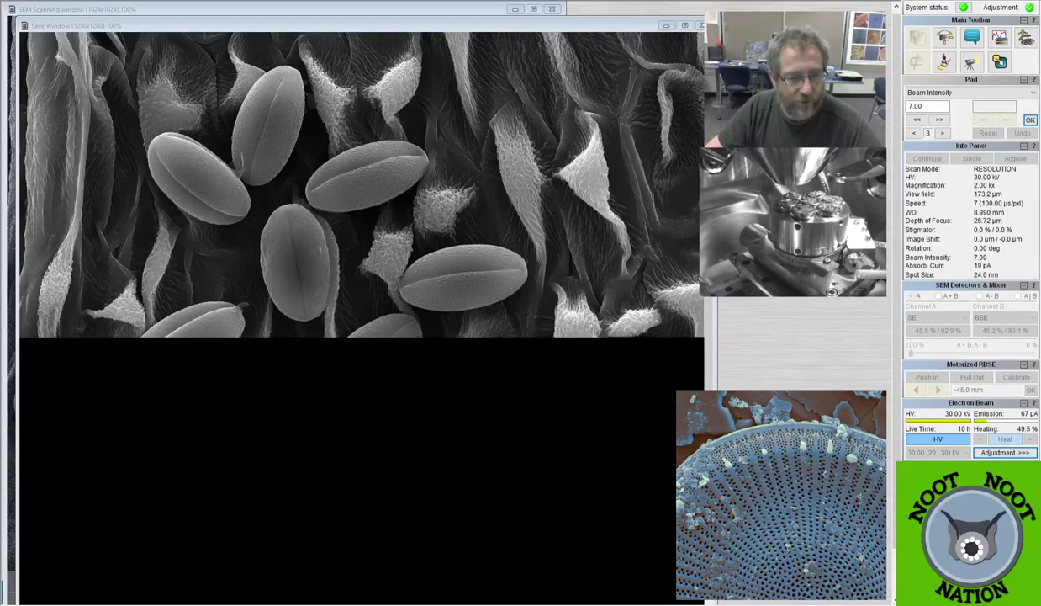
pyautogui.scroll(-2, 469, 427)
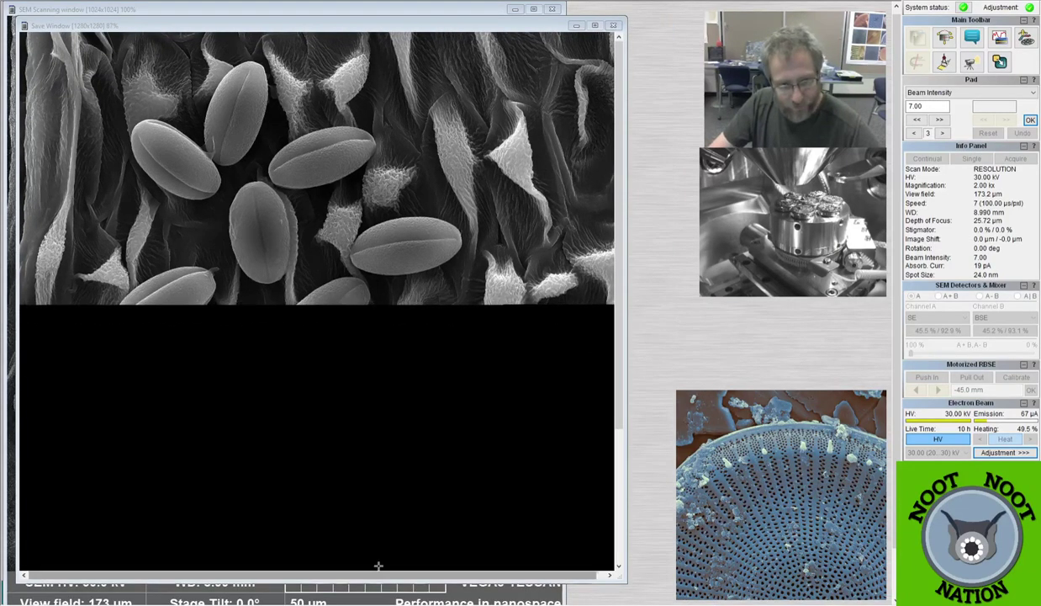
pyautogui.scroll(-3, 372, 470)
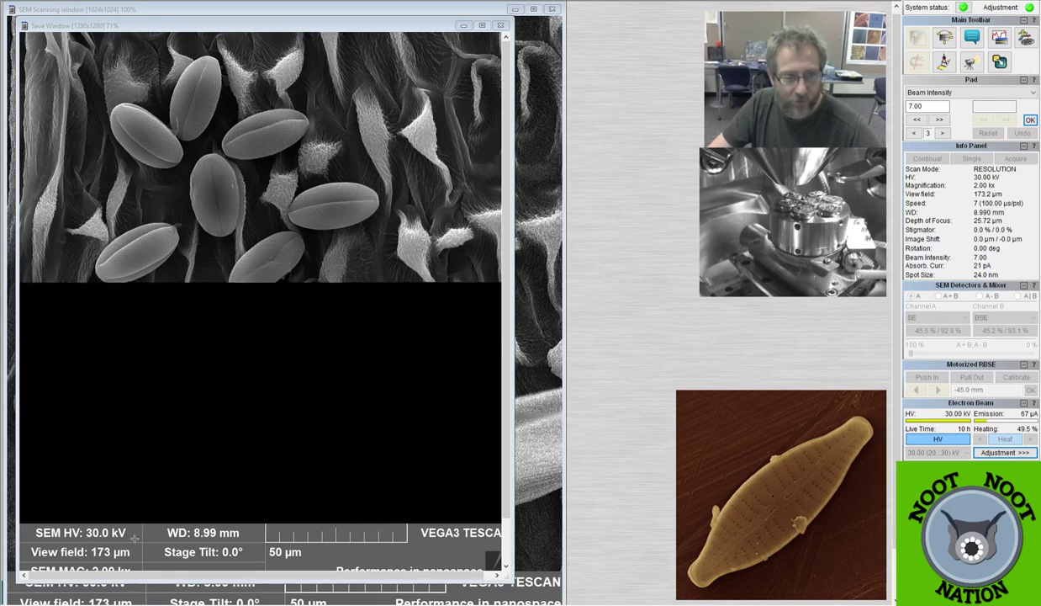
# Set the violet flower pollen image to 87% display zoom and close it once saved.
pyautogui.scroll(2, 282, 235)
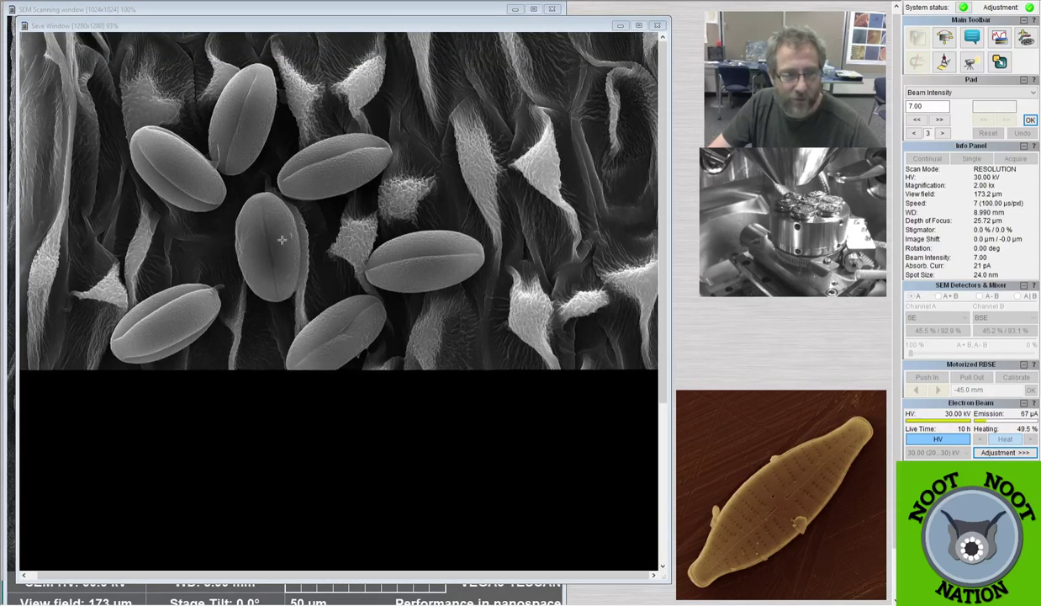
pyautogui.scroll(-2, 281, 235)
pyautogui.scroll(1, 281, 246)
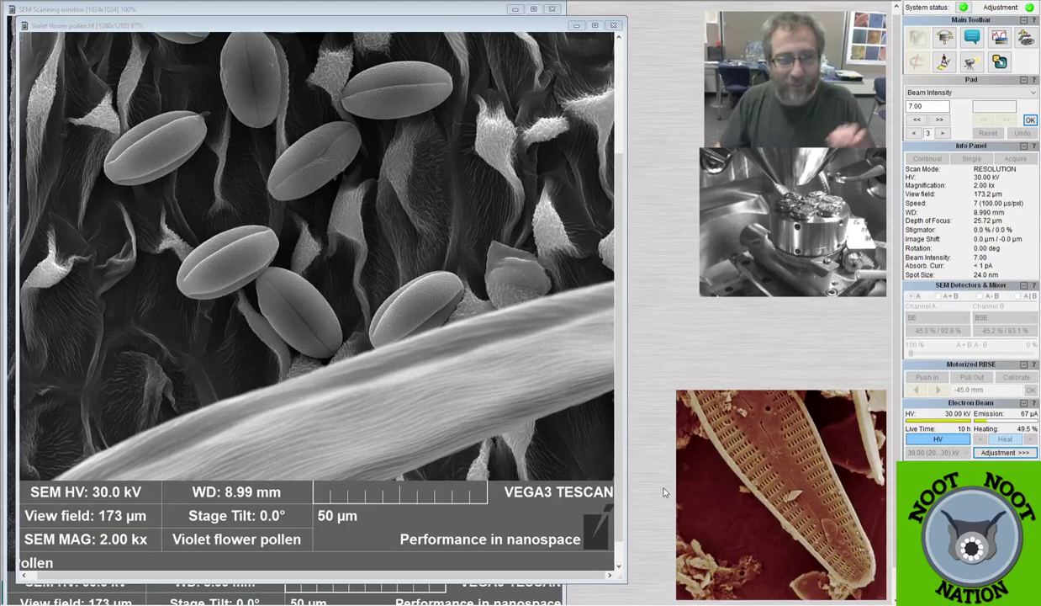
pyautogui.click(615, 27)
# Locate a touching pair of collapsed pollen grains on the petal and focus them at about 96 µm view field and 8.92 mm working distance.
pyautogui.scroll(-5, 281, 308)
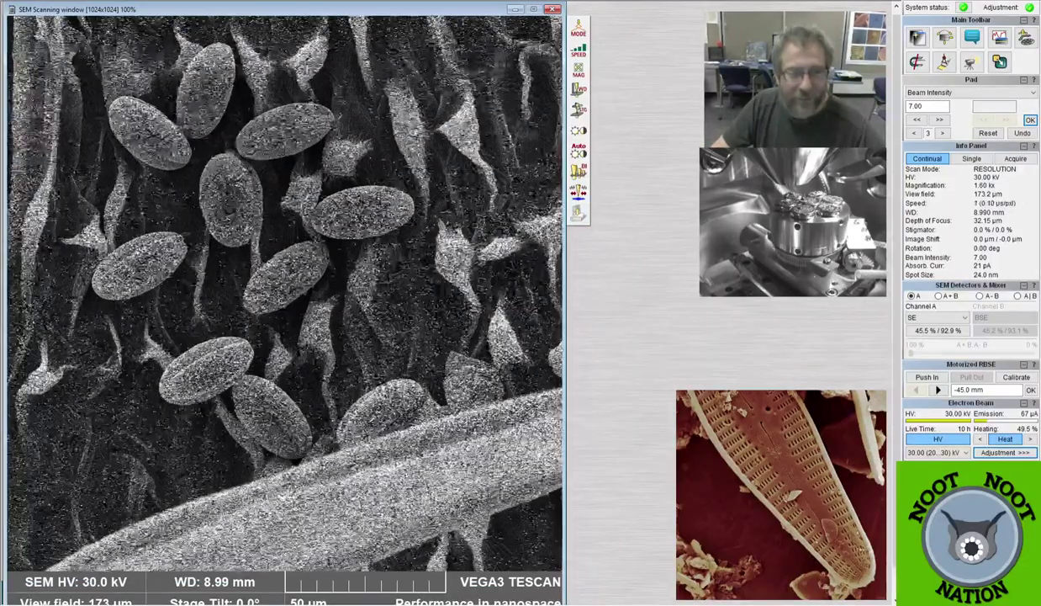
pyautogui.scroll(-5, 281, 309)
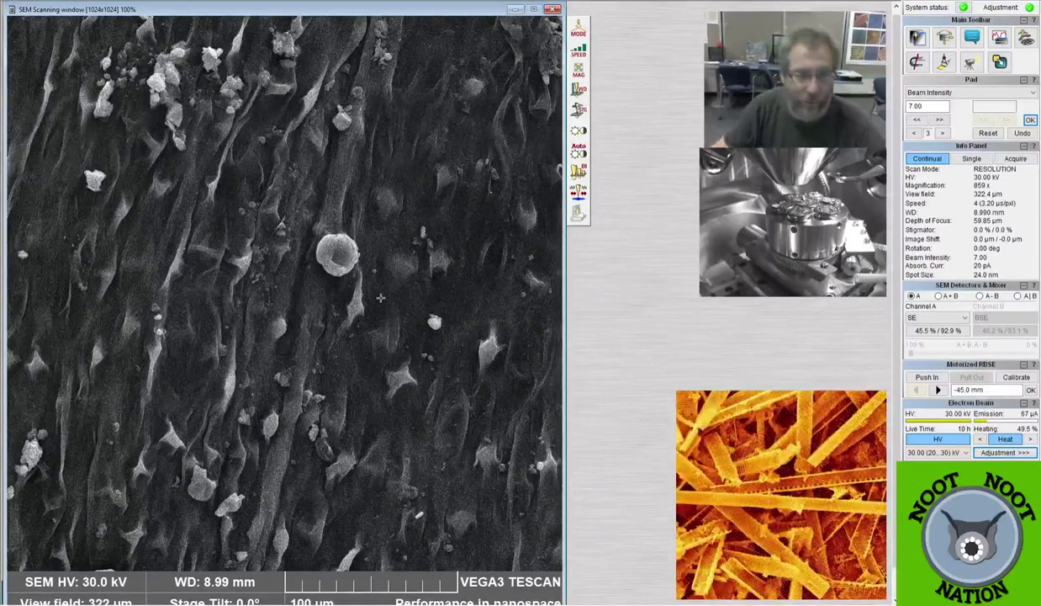
pyautogui.scroll(-3, 311, 282)
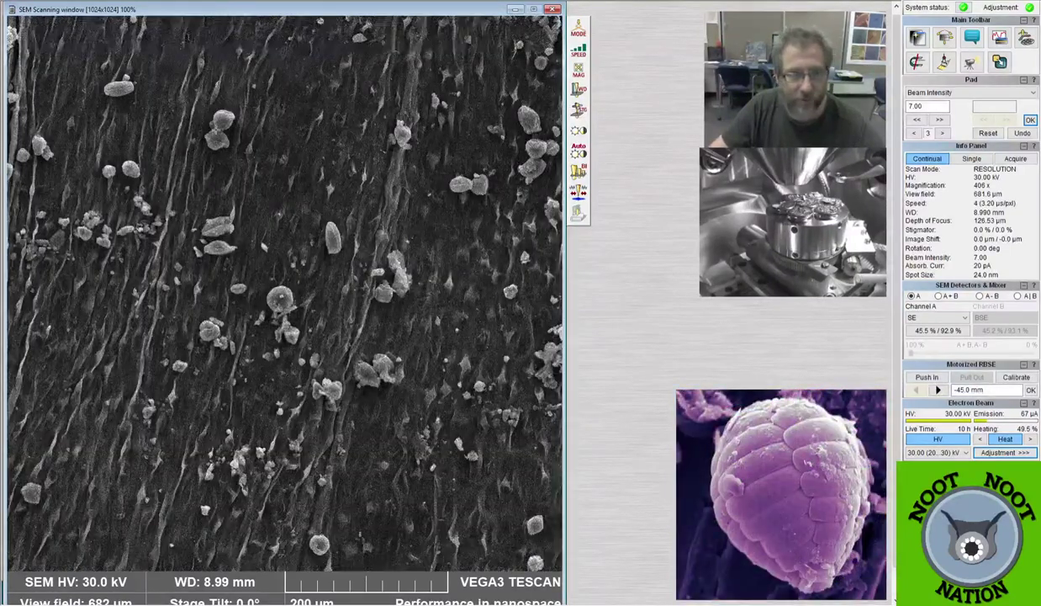
pyautogui.scroll(2, 257, 98)
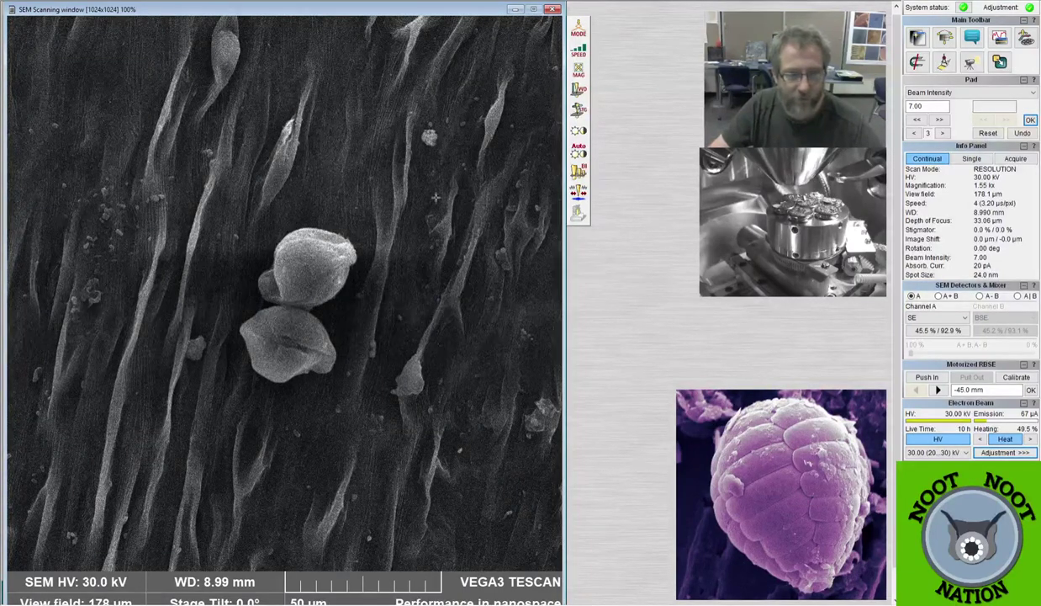
pyautogui.scroll(-5, 353, 399)
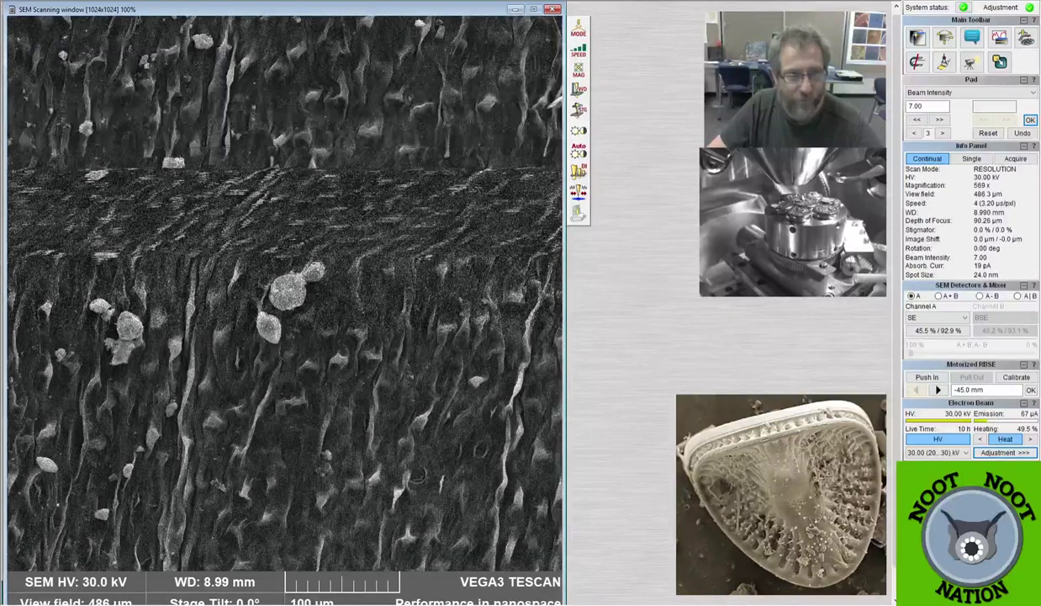
pyautogui.scroll(-2, 249, 276)
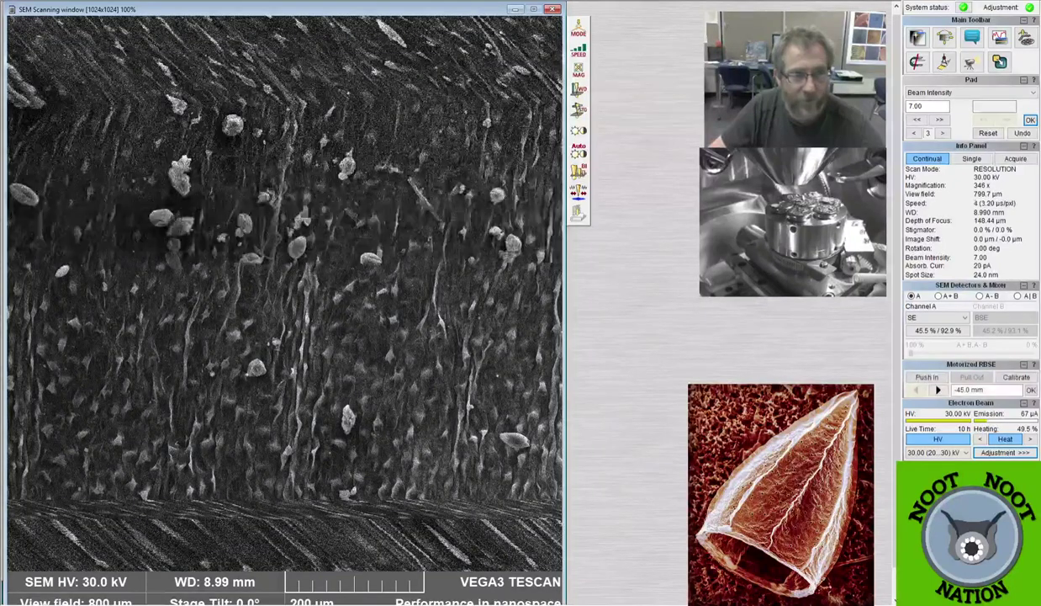
pyautogui.scroll(5, 285, 293)
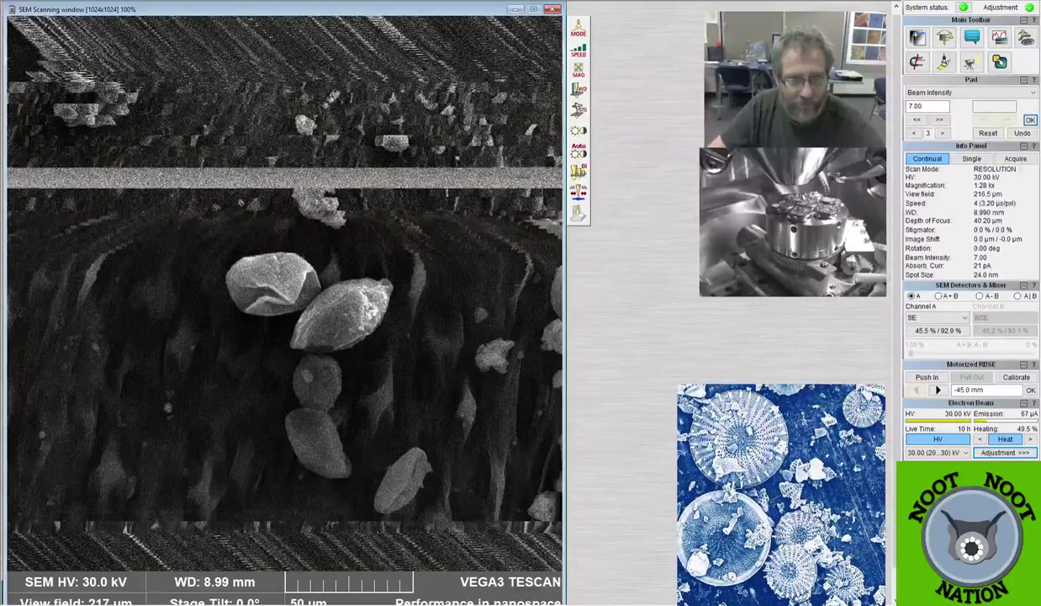
pyautogui.scroll(1, 323, 311)
pyautogui.scroll(4, 319, 311)
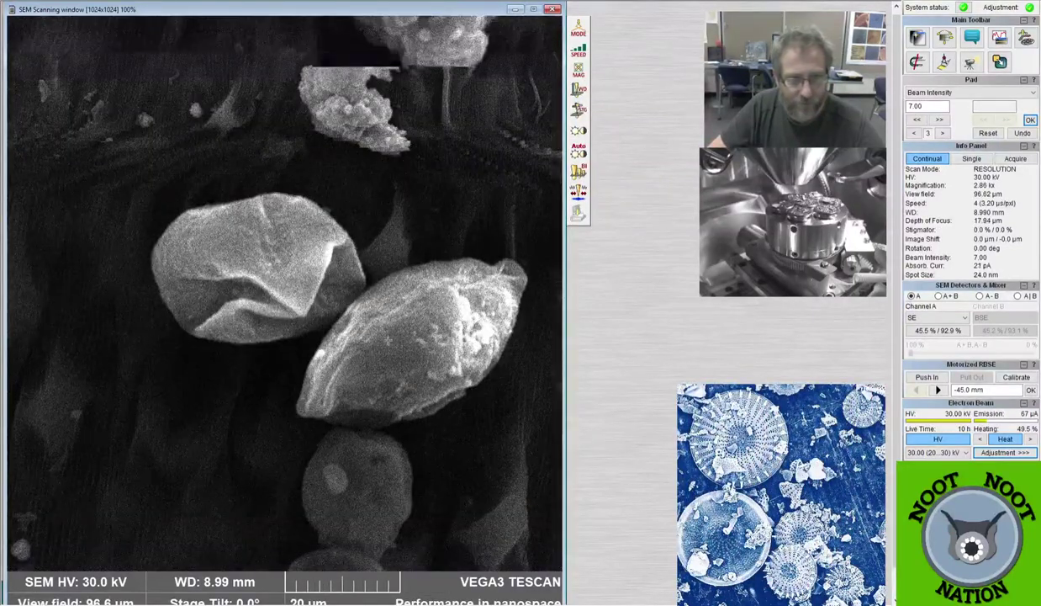
pyautogui.moveTo(227, 212); pyautogui.dragTo(321, 310)
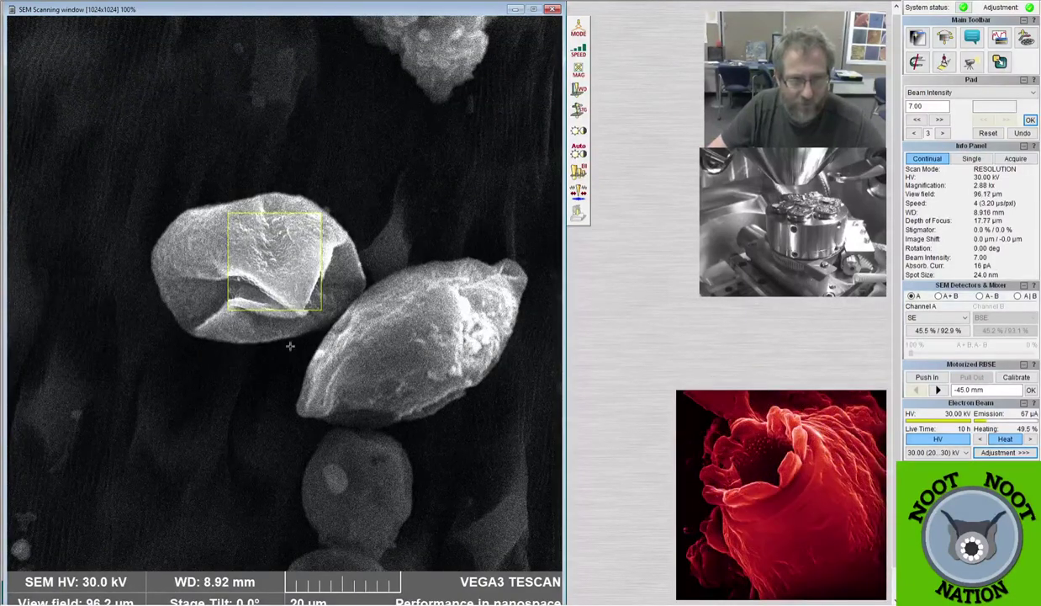
pyautogui.click(338, 272)
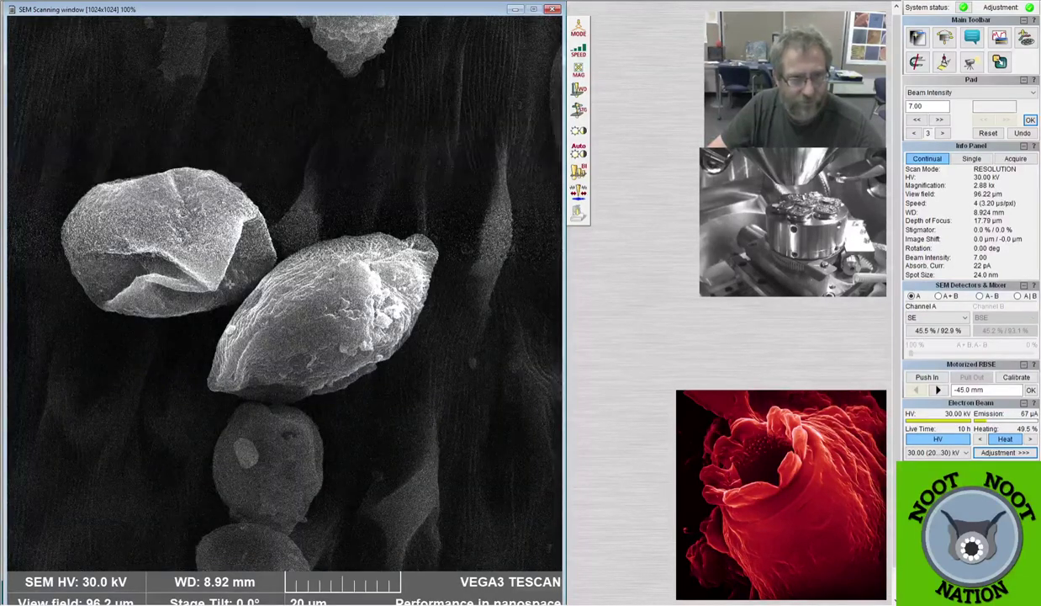
# Frame the pollen group at a 185 µm view field with automatic contrast and brightness, and save its image as Maple pollen 1.
pyautogui.scroll(-5, 229, 284)
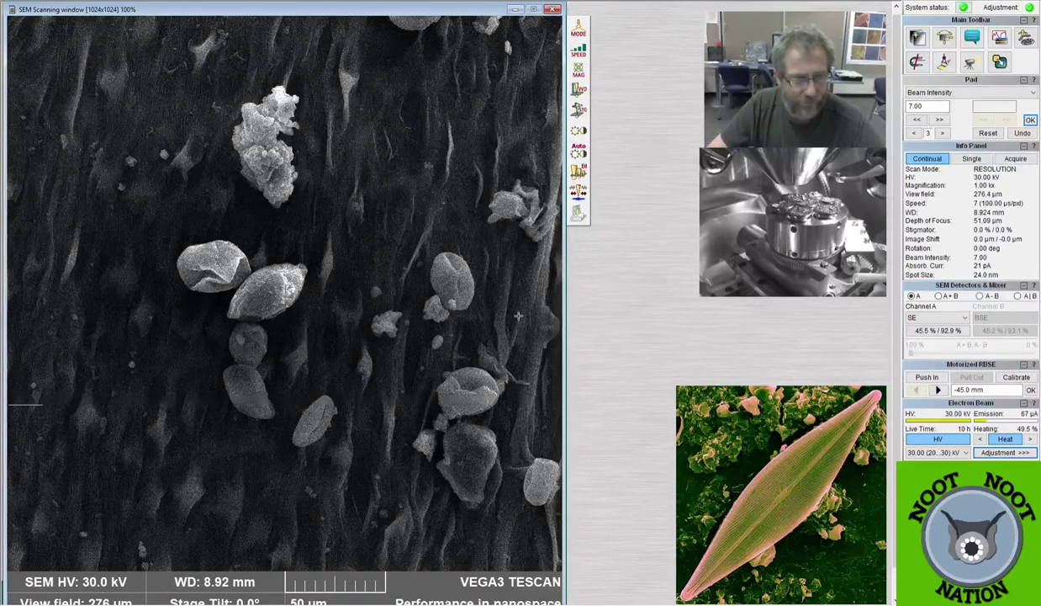
pyautogui.click(580, 156)
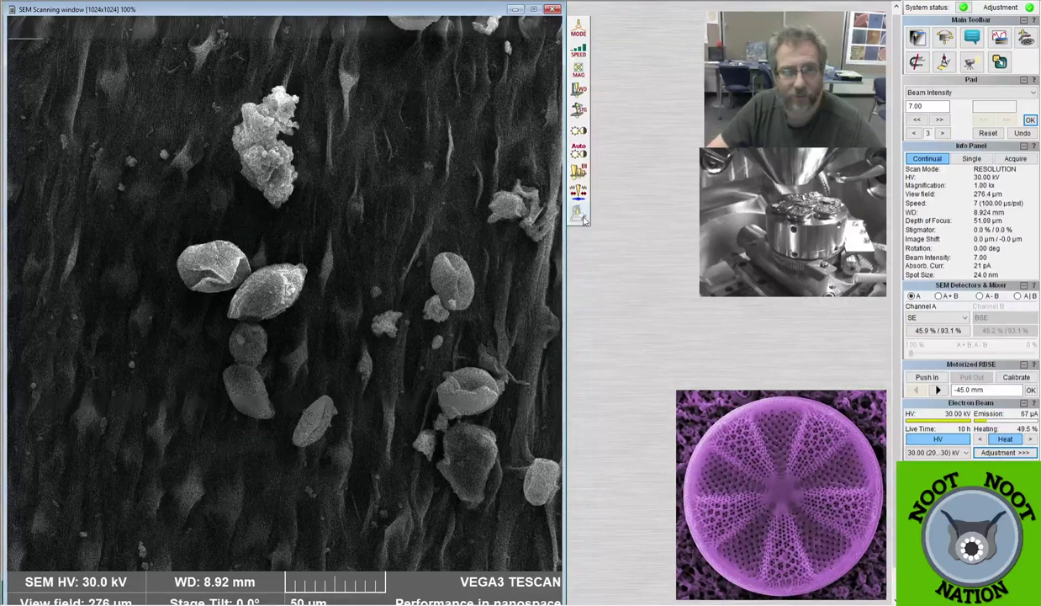
pyautogui.scroll(-1, 327, 160)
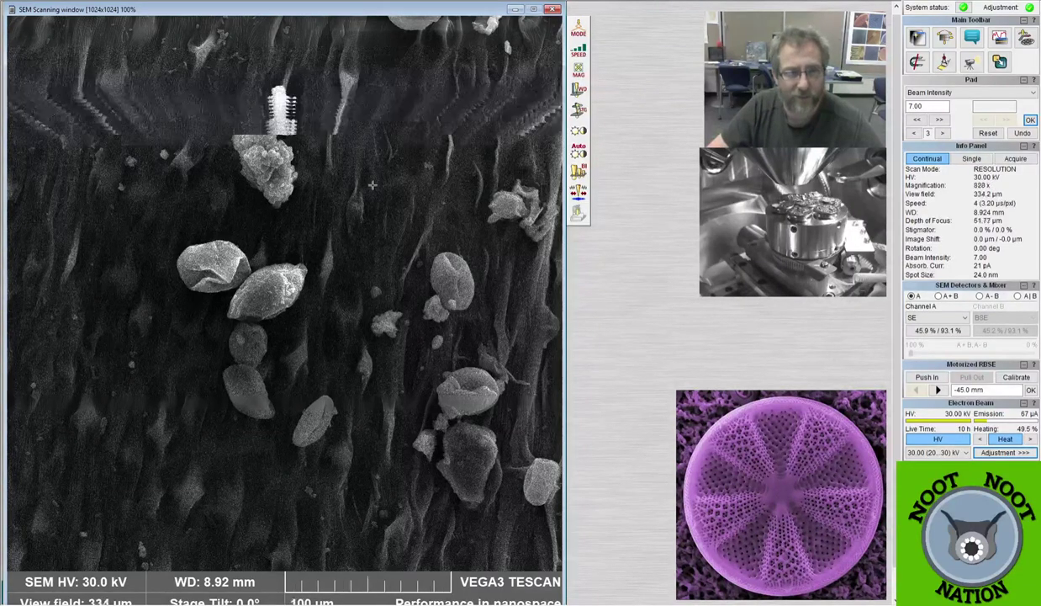
pyautogui.scroll(2, 414, 275)
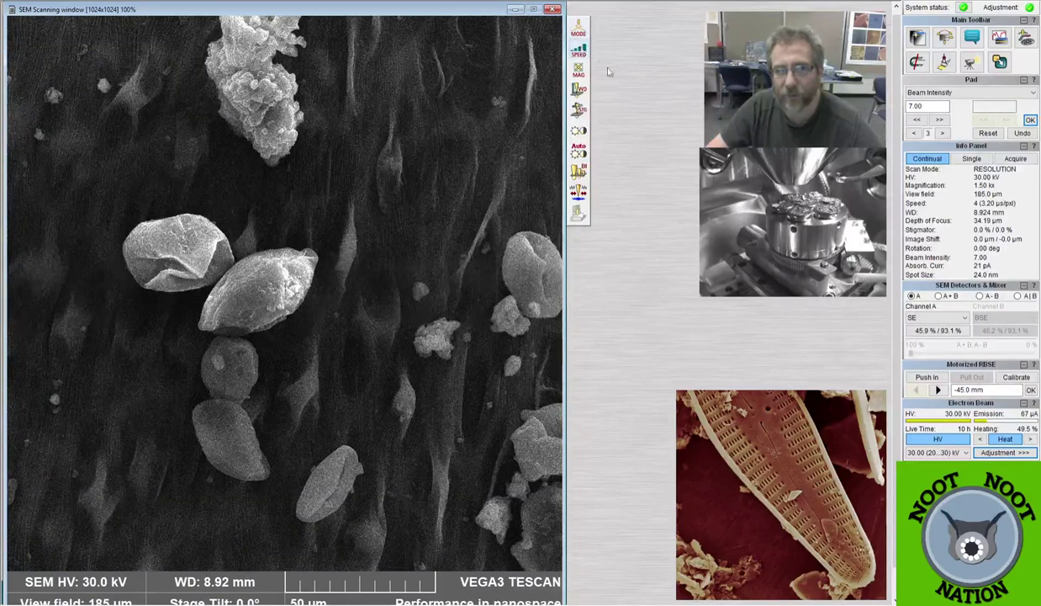
pyautogui.click(579, 215)
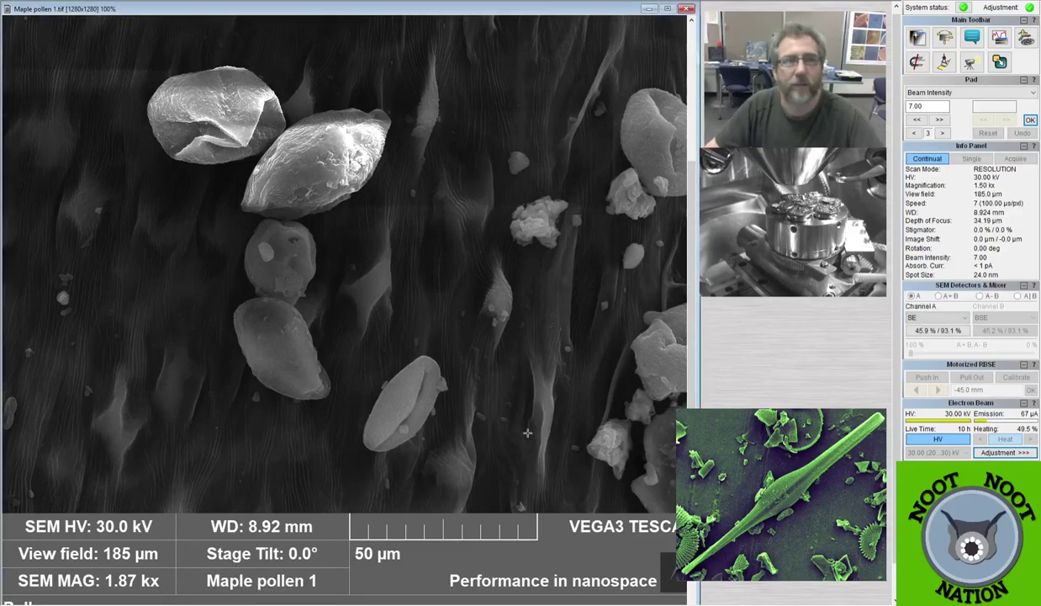
pyautogui.click(686, 9)
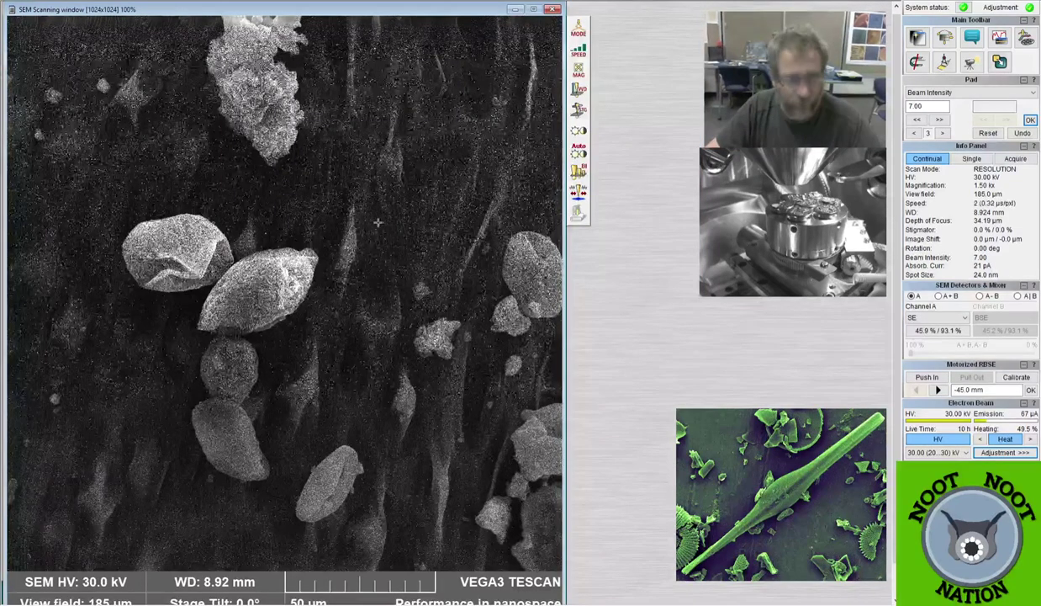
# Survey the petal at scan speed 4 and magnify the spherical pitted pollen grain to a 37.7 µm view field.
pyautogui.scroll(-5, 358, 231)
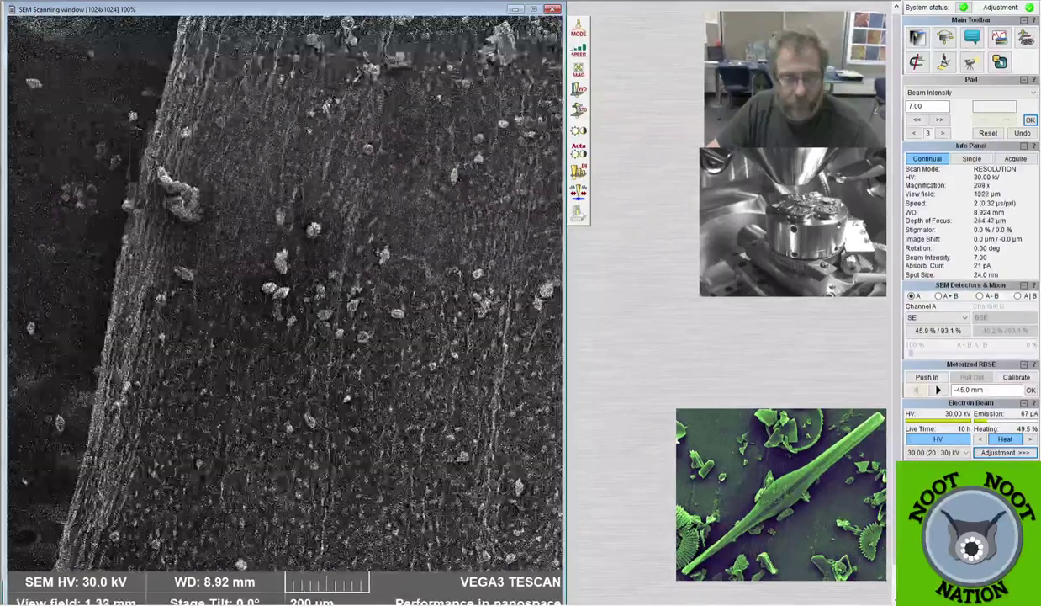
pyautogui.press('4')
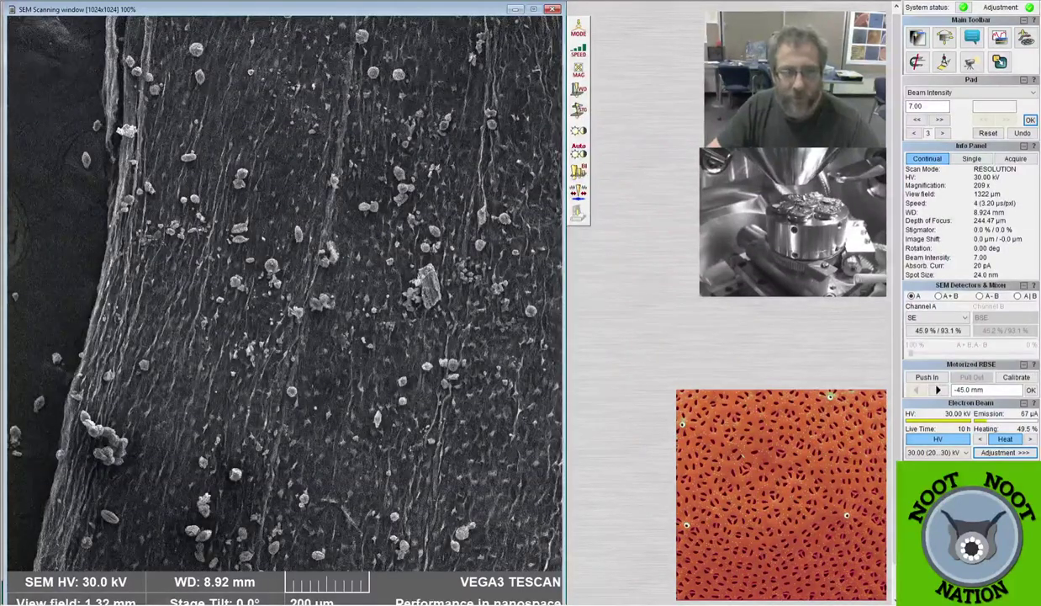
pyautogui.scroll(5, 376, 80)
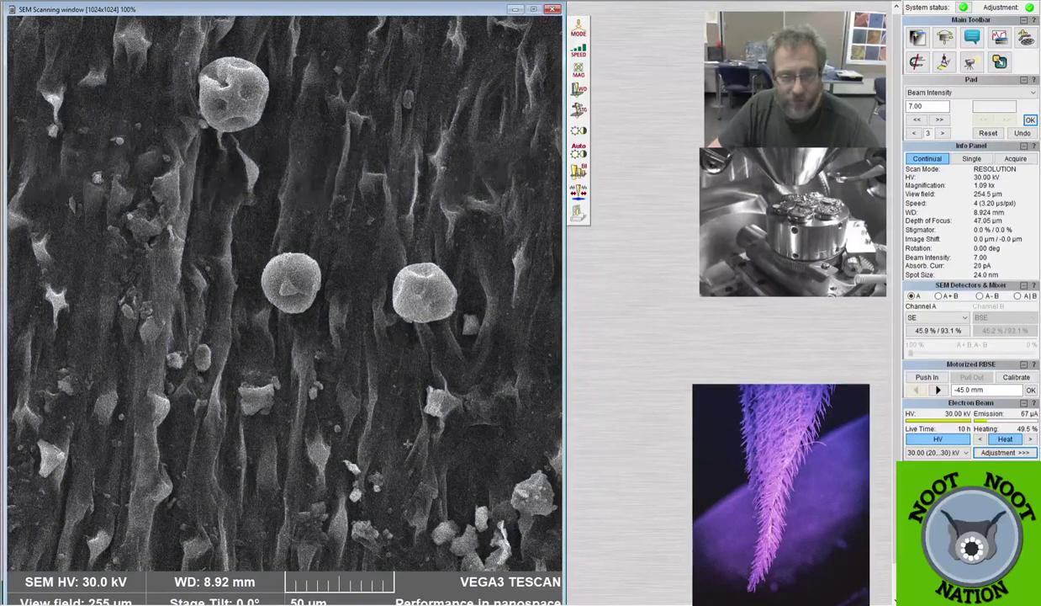
pyautogui.scroll(-4, 407, 443)
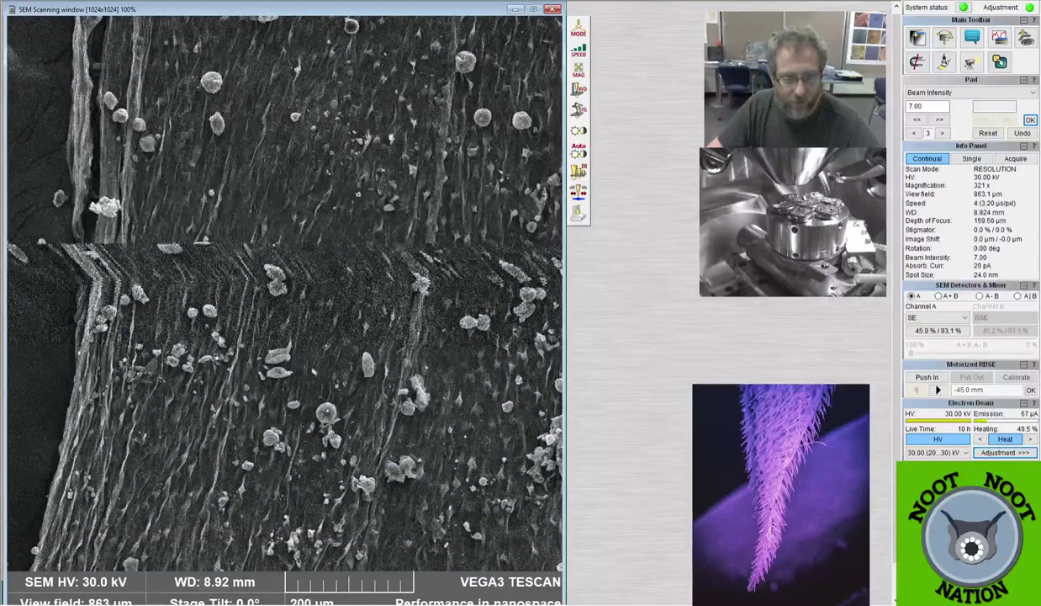
pyautogui.scroll(5, 285, 295)
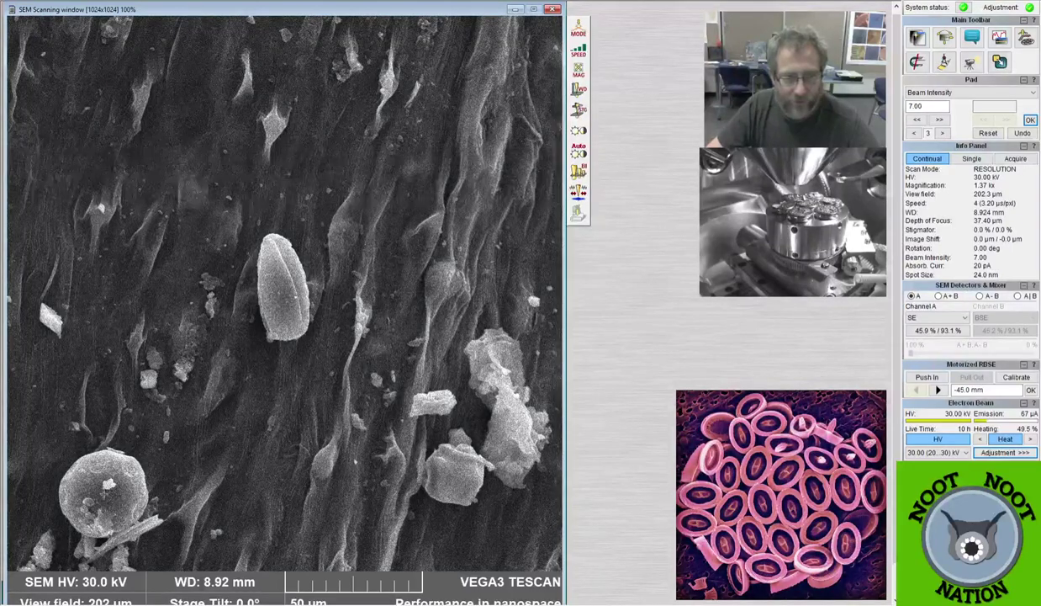
pyautogui.scroll(4, 340, 477)
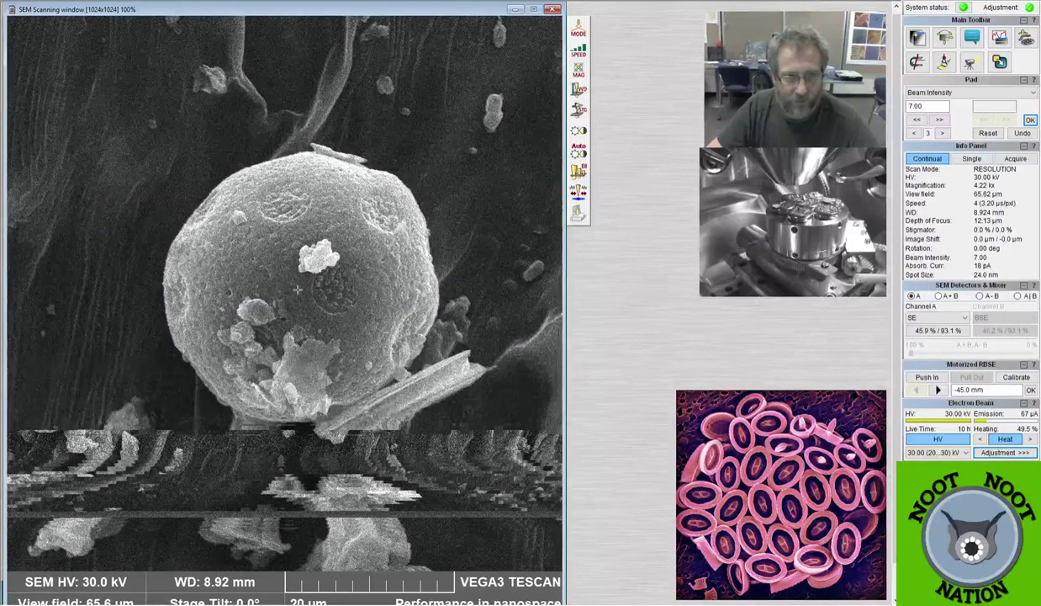
pyautogui.scroll(1, 302, 291)
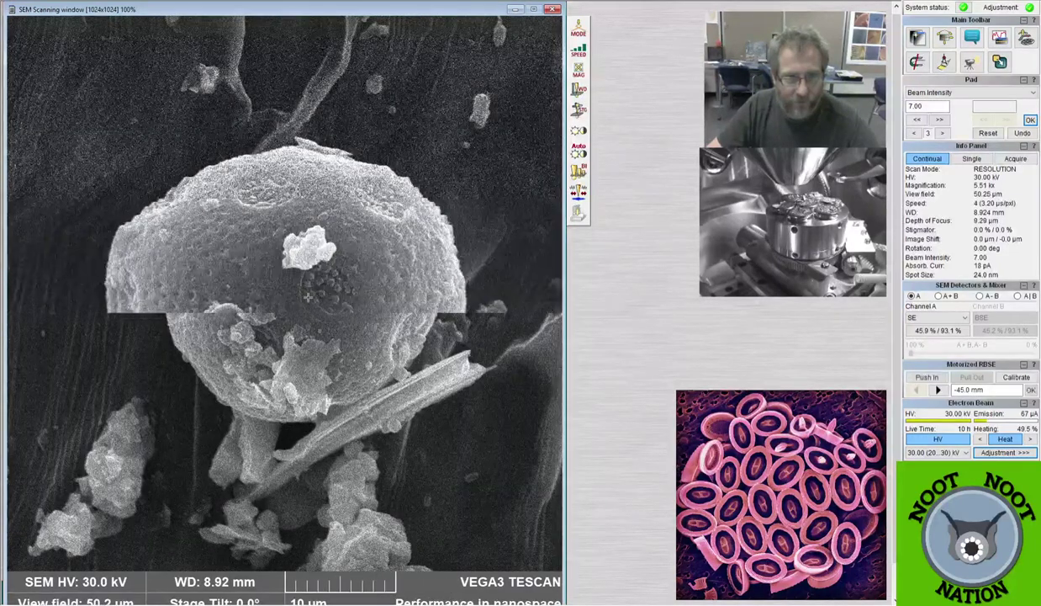
pyautogui.scroll(1, 308, 296)
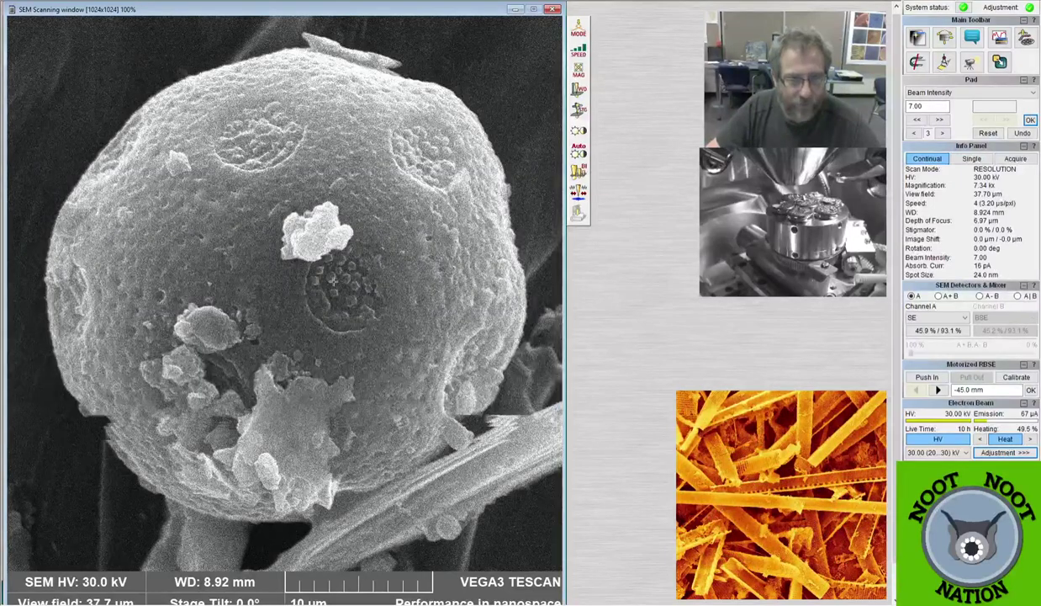
# Fine-focus the spherical grain's surface at about 8.93 mm working distance, using a small focus region at a 35 µm view field.
pyautogui.click(333, 281)
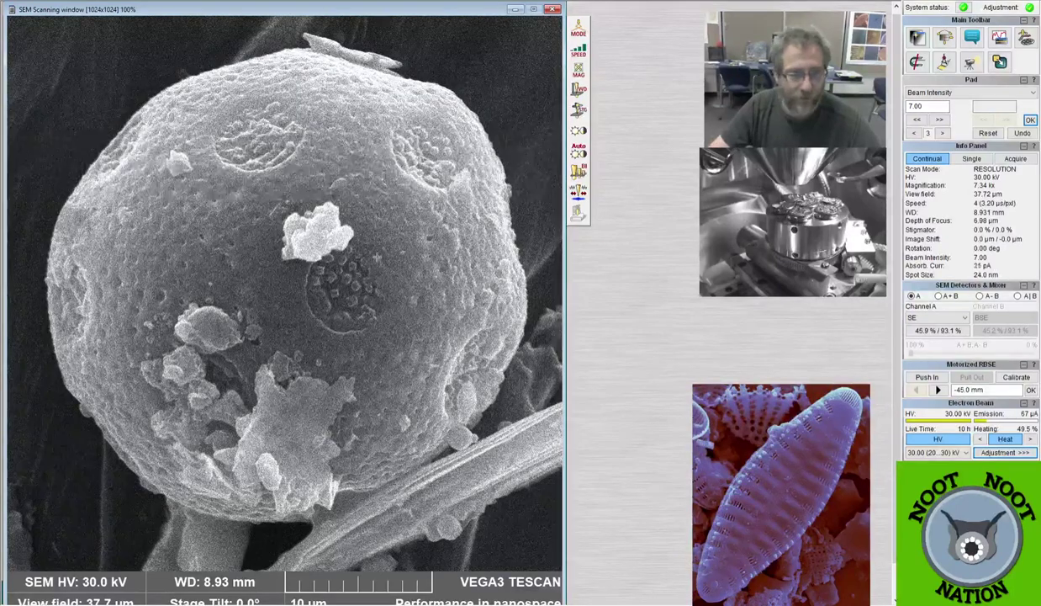
pyautogui.scroll(-5, 387, 252)
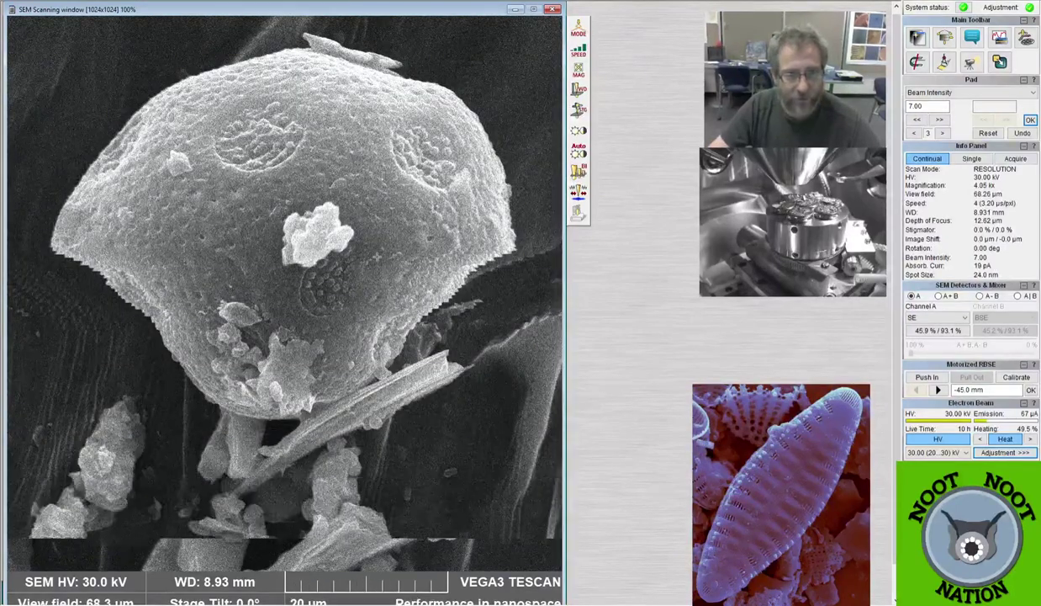
pyautogui.scroll(5, 370, 262)
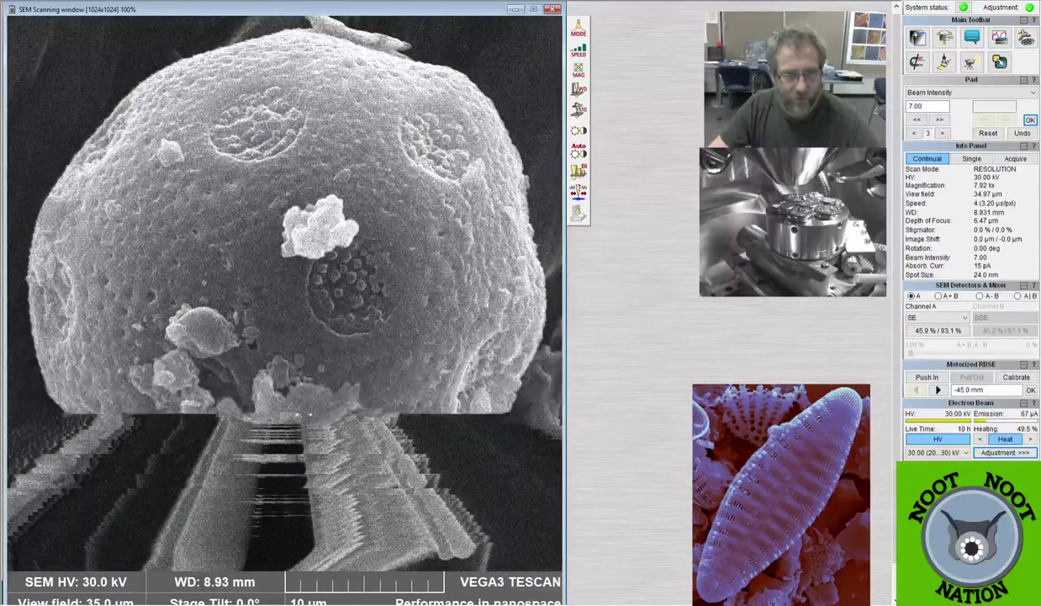
pyautogui.moveTo(175, 200); pyautogui.dragTo(269, 296)
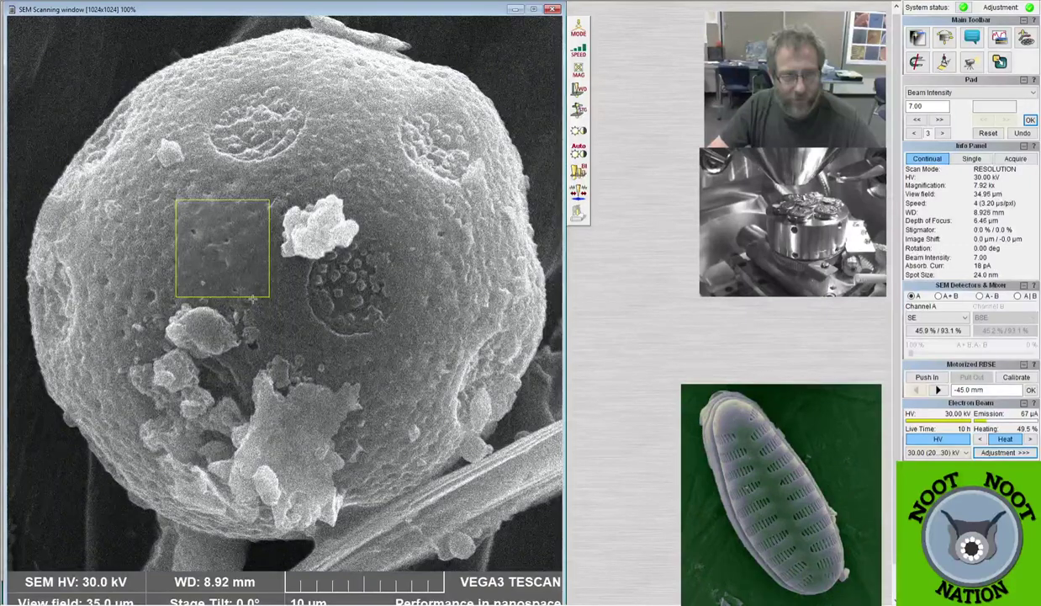
# Frame the spherical grain at a 59.6 µm view field with automatic contrast and scan speed 7, and save its image as Dodecahedron pollen.
pyautogui.scroll(-2, 304, 259)
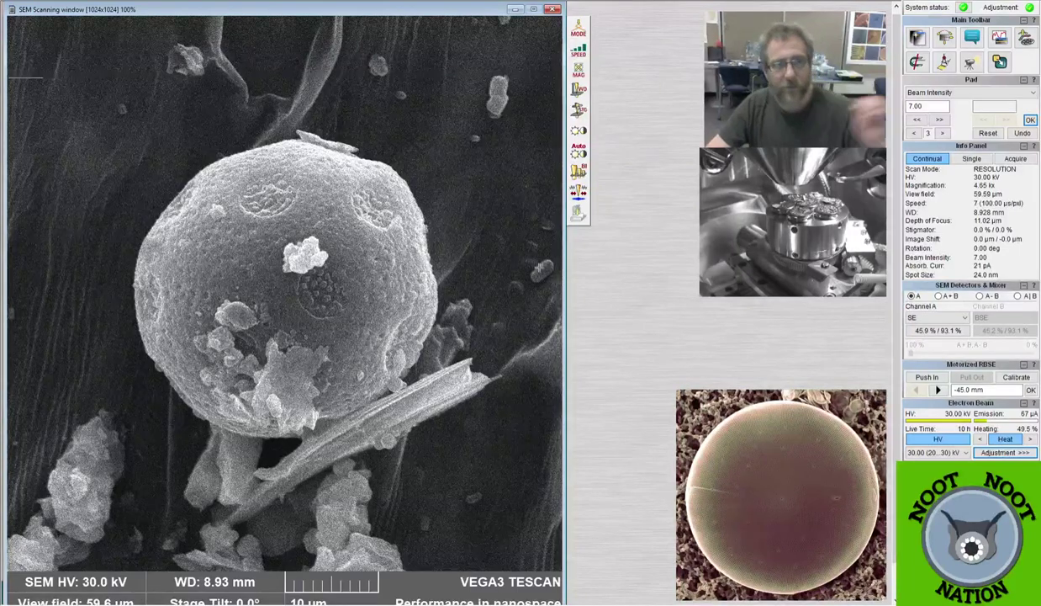
pyautogui.click(585, 155)
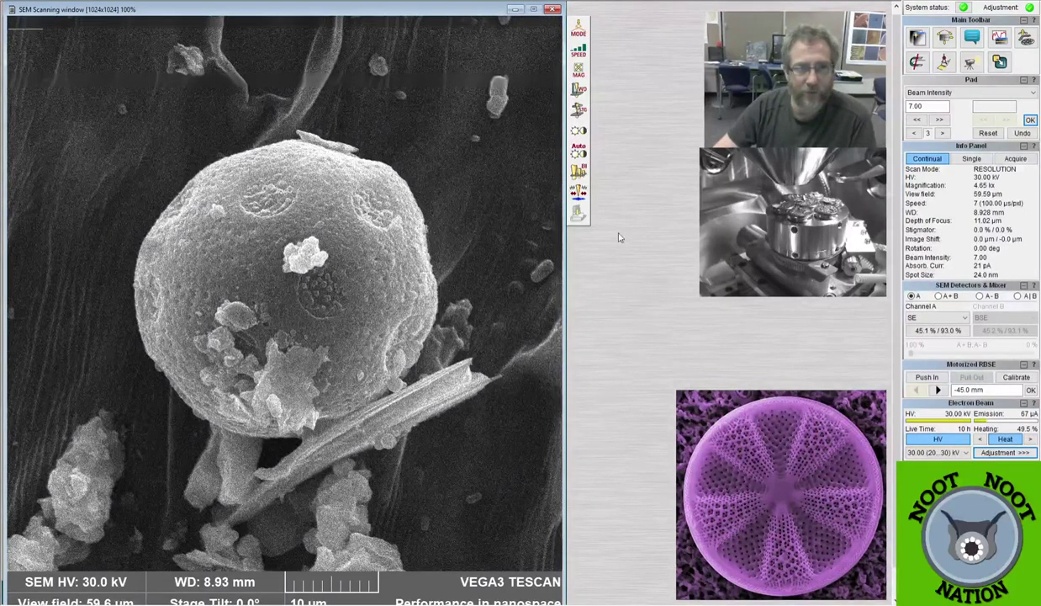
pyautogui.click(578, 213)
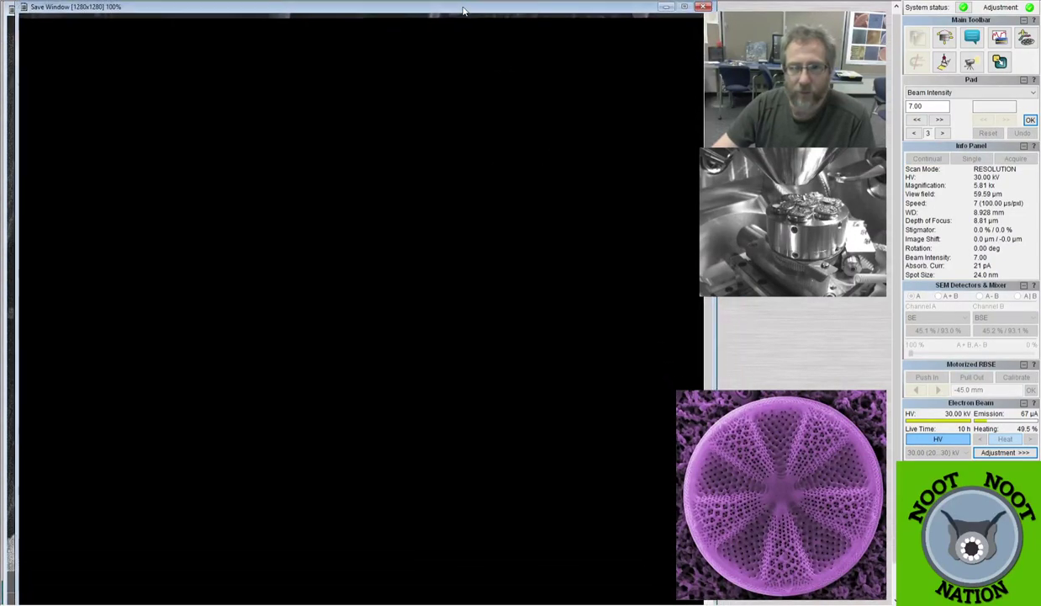
pyautogui.moveTo(465, 26); pyautogui.dragTo(462, 9)
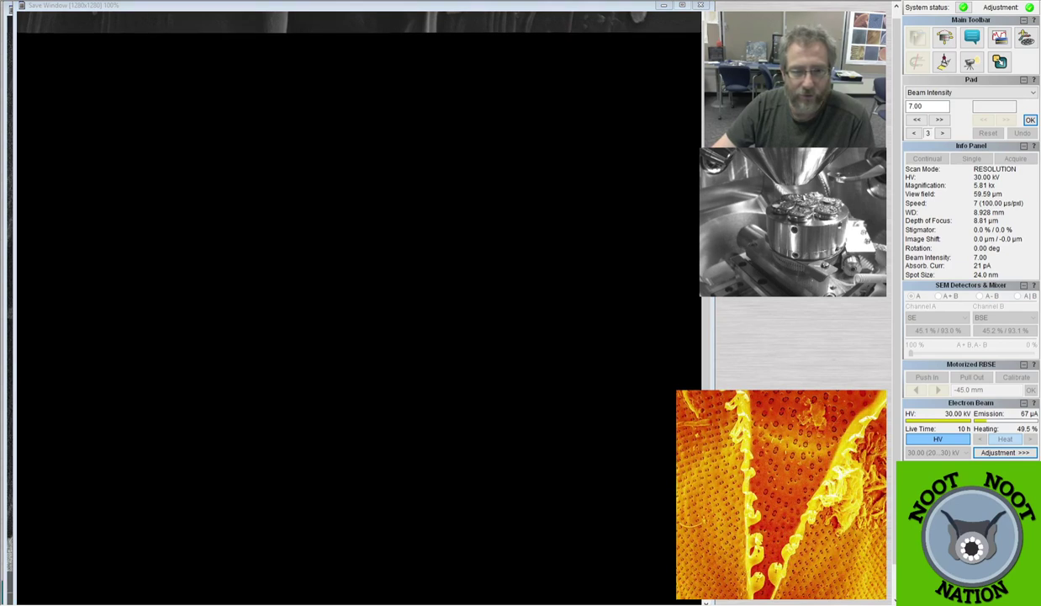
pyautogui.click(653, 291)
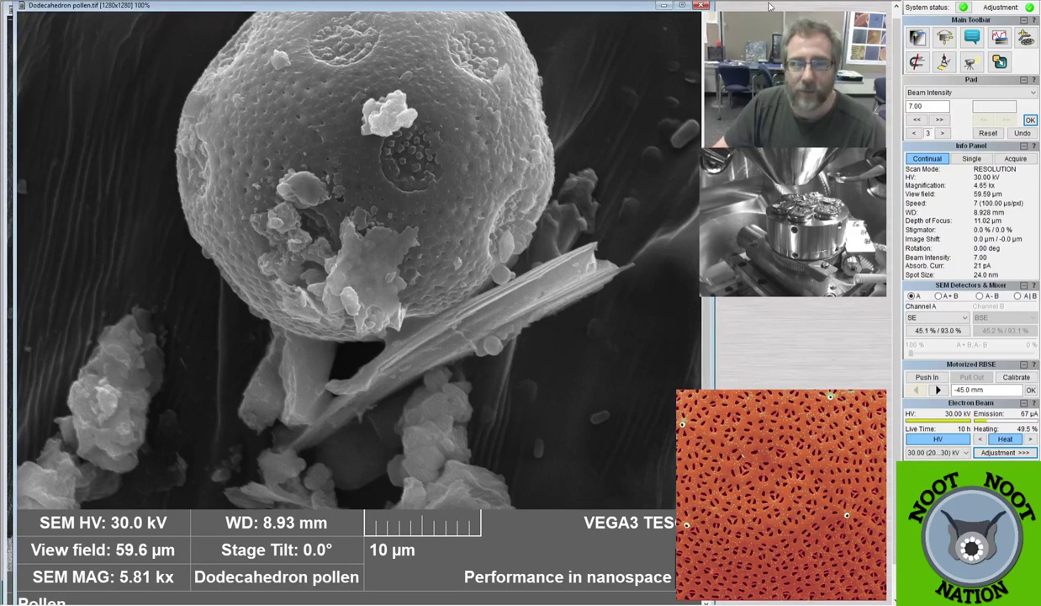
# Close the saved image, widen the petal view to a 1065 µm view field at scan speed 4, and move to another area.
pyautogui.click(700, 6)
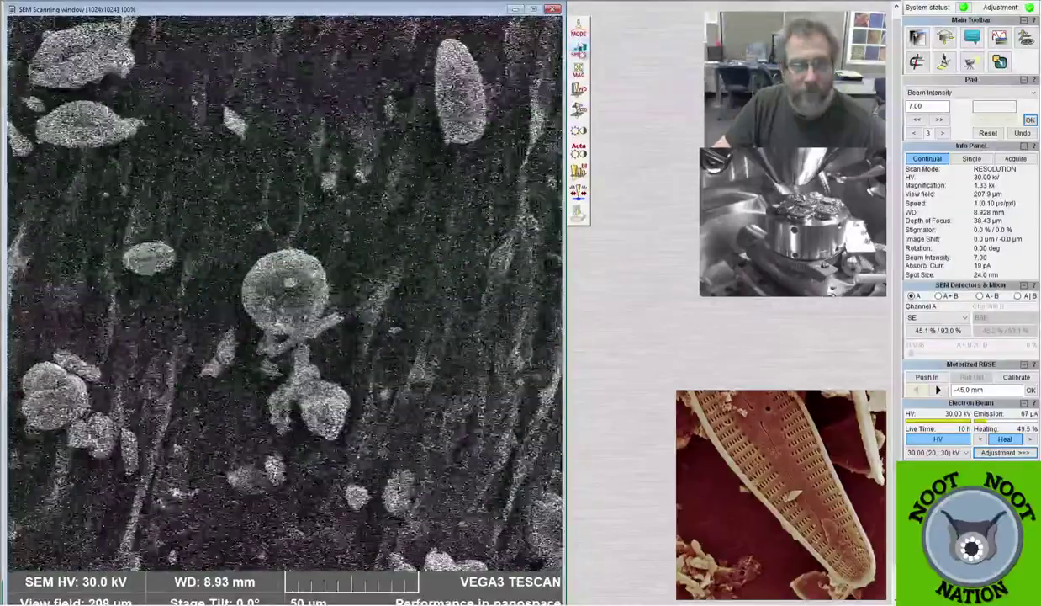
pyautogui.press('4')
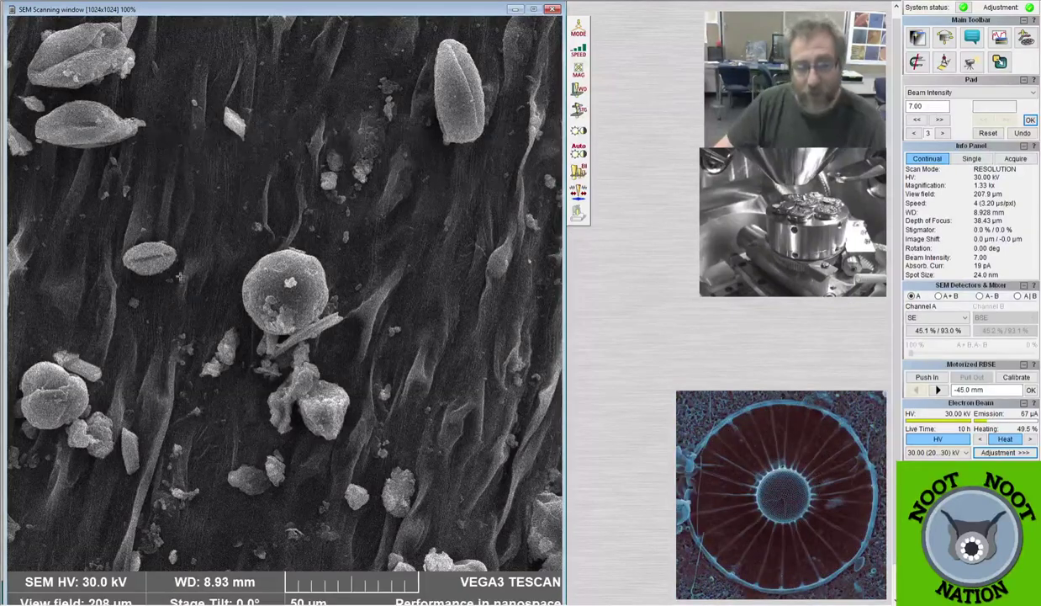
pyautogui.scroll(-3, 172, 302)
pyautogui.scroll(-1, 182, 287)
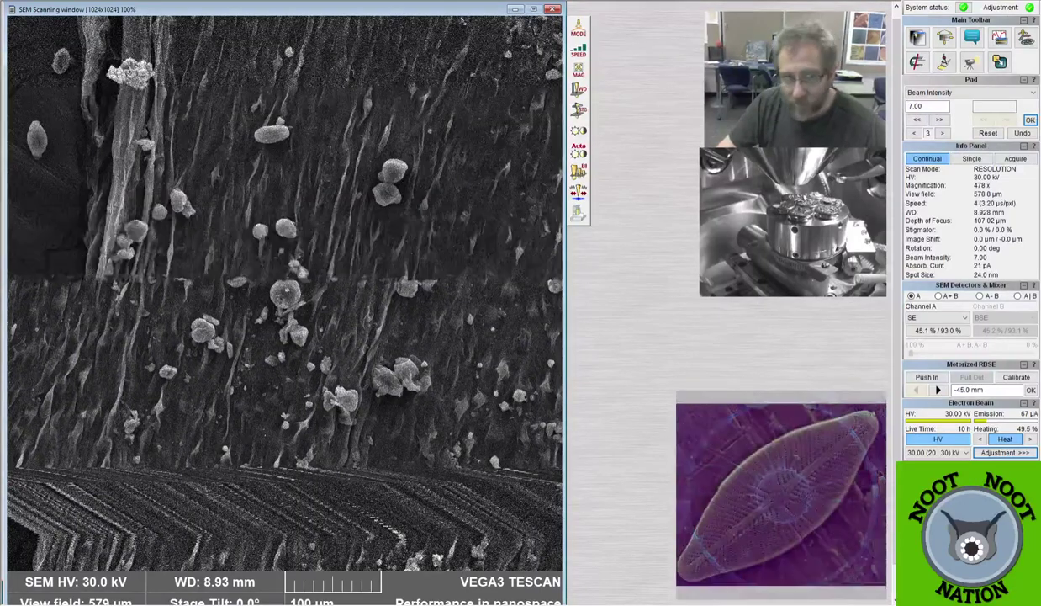
pyautogui.scroll(-3, 135, 193)
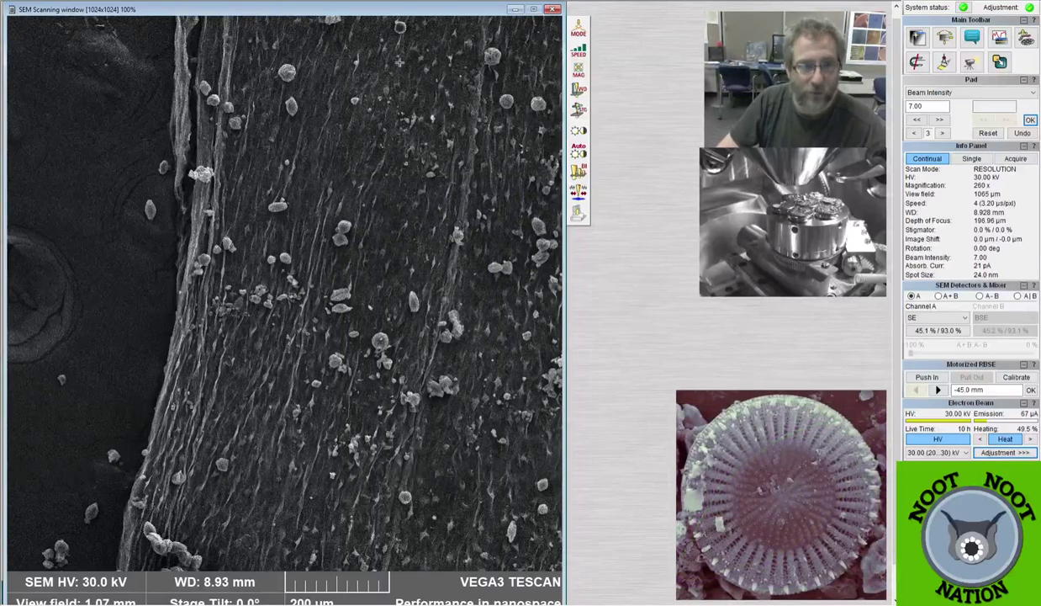
pyautogui.doubleClick(399, 61)
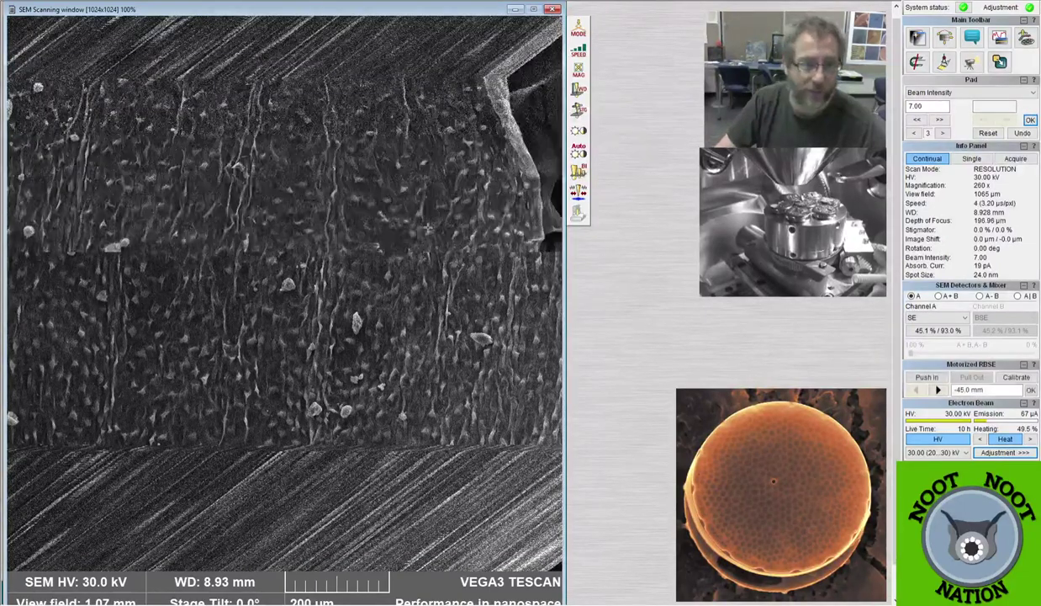
# Magnify the elongated, furrowed pollen grain to a 67 µm view field and focus its surface at about 8.91 mm working distance.
pyautogui.scroll(5, 284, 291)
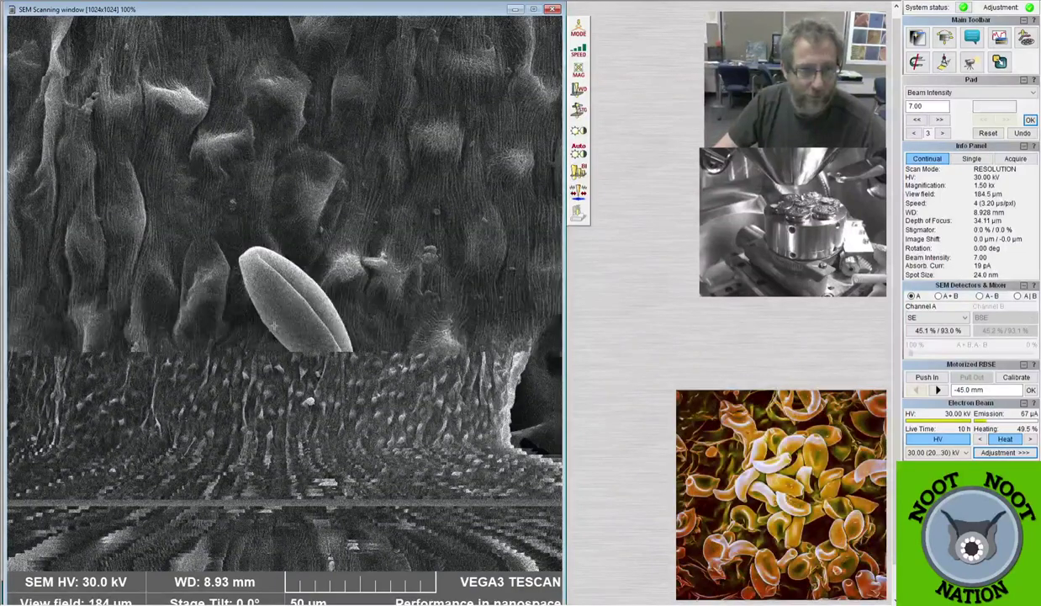
pyautogui.scroll(3, 334, 196)
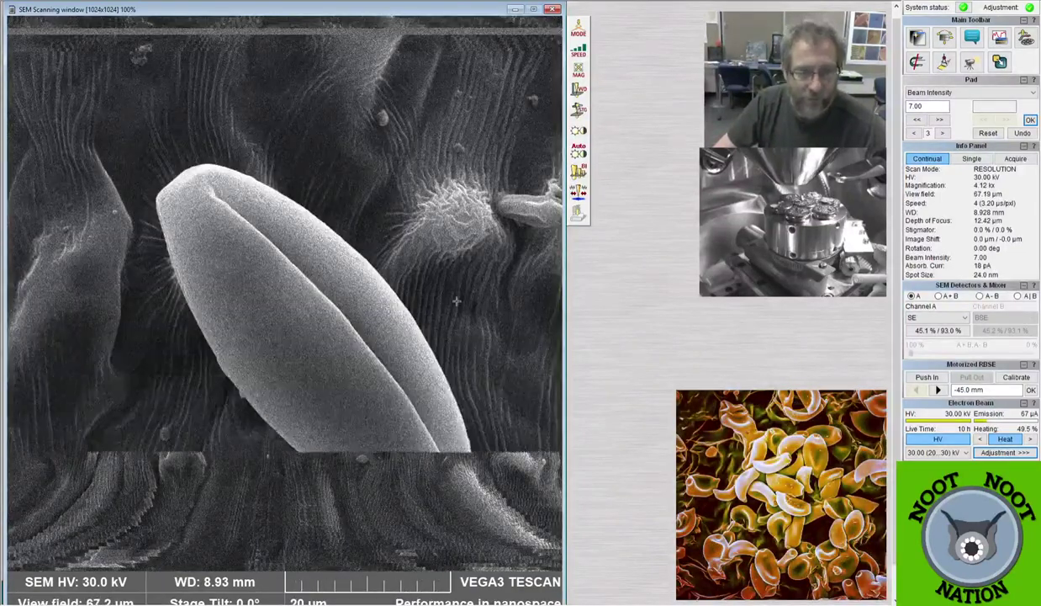
pyautogui.click(451, 274)
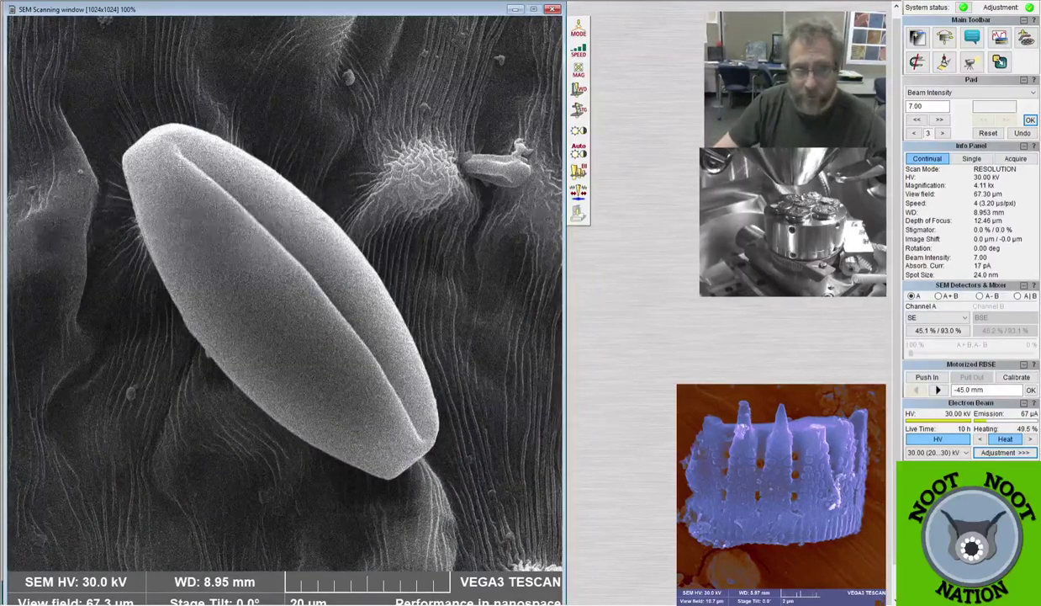
pyautogui.moveTo(137, 110); pyautogui.dragTo(229, 207)
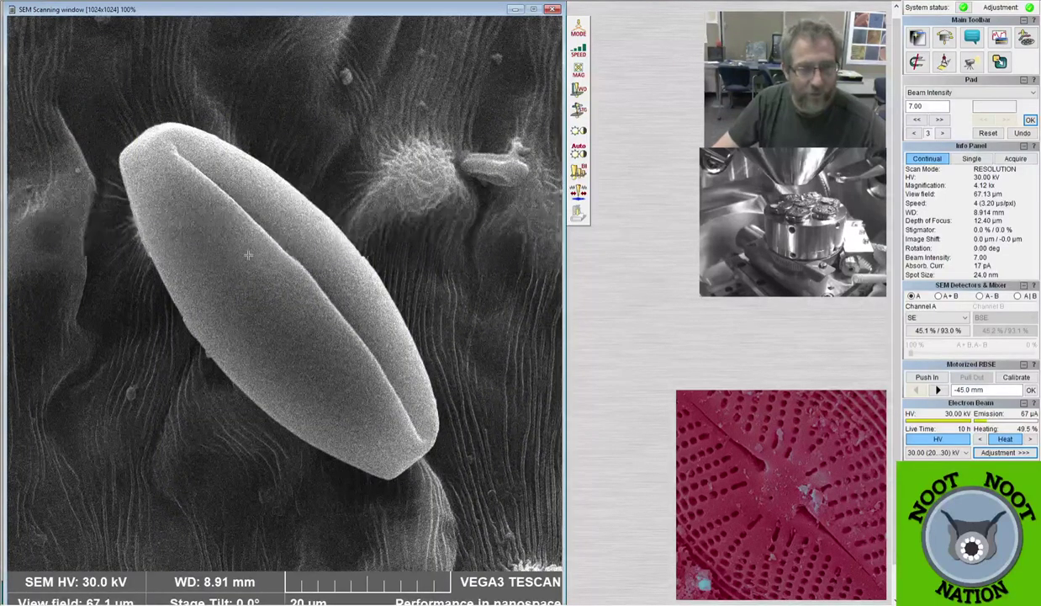
# Frame the elongated grain at a 62.6 µm view field with scan speed 7, and save its image as Random pollen I found on Maple.
pyautogui.scroll(-2, 317, 315)
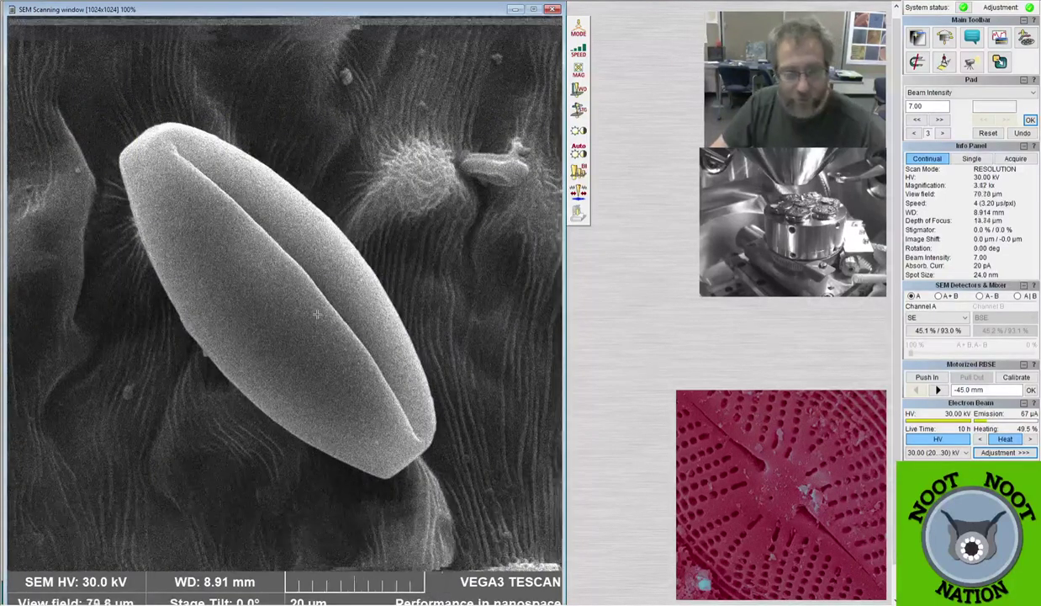
pyautogui.scroll(4, 317, 314)
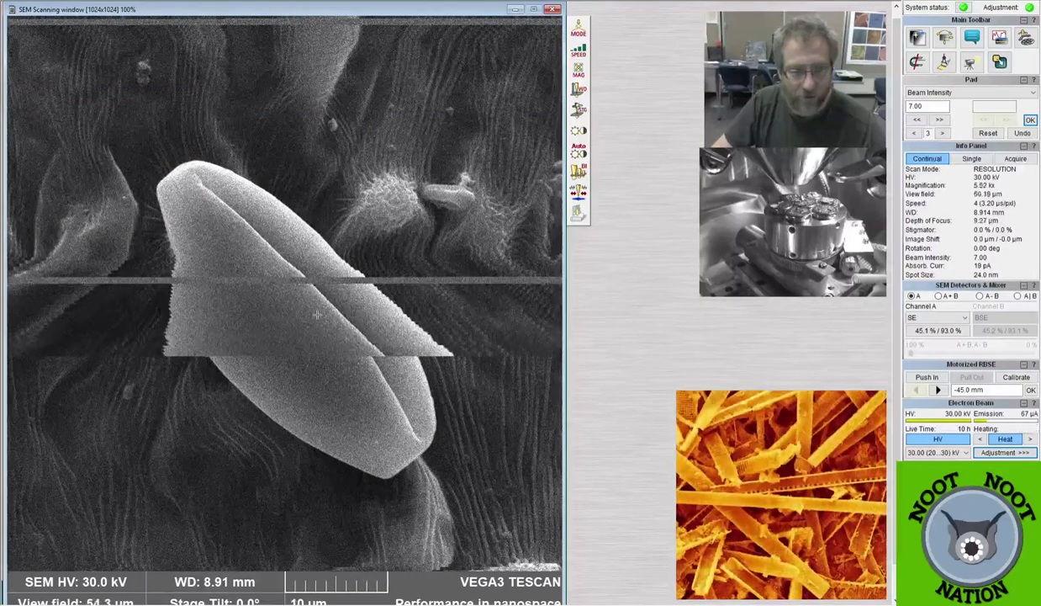
pyautogui.scroll(1, 317, 314)
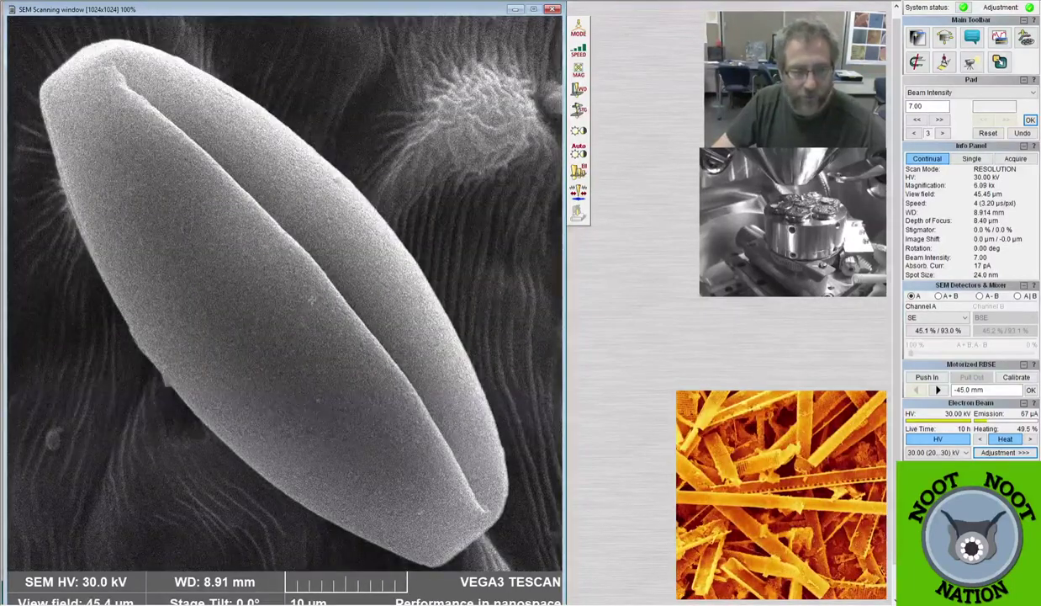
pyautogui.scroll(-1, 313, 297)
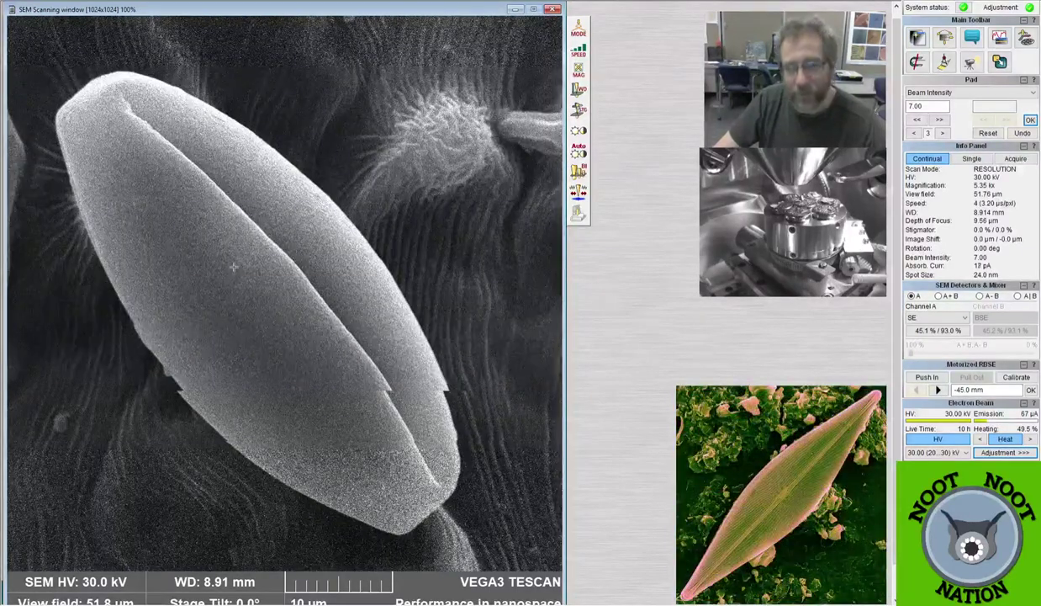
pyautogui.press('3')
pyautogui.press('4')
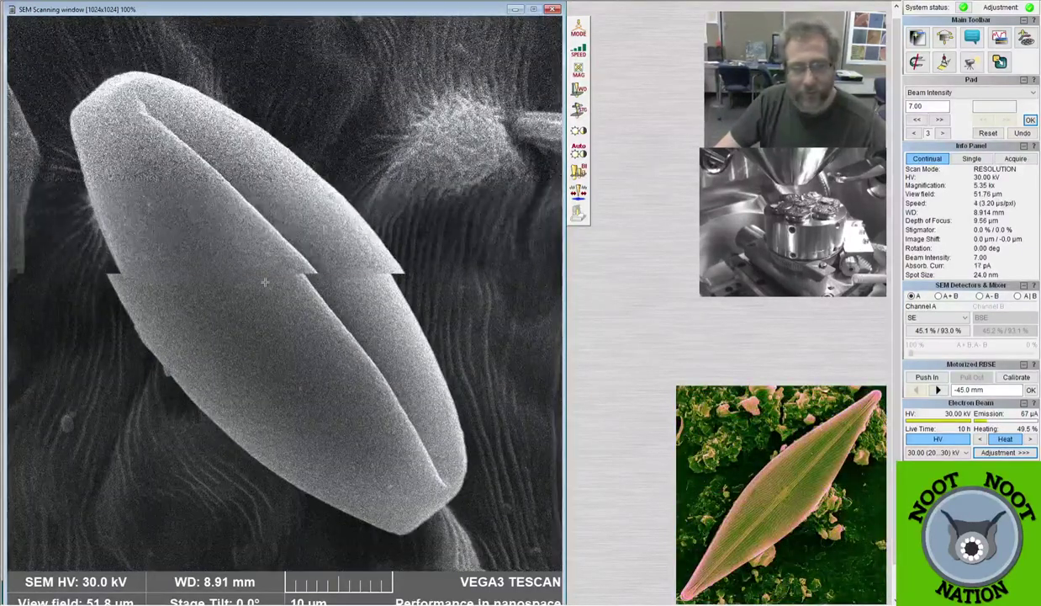
pyautogui.scroll(-2, 265, 282)
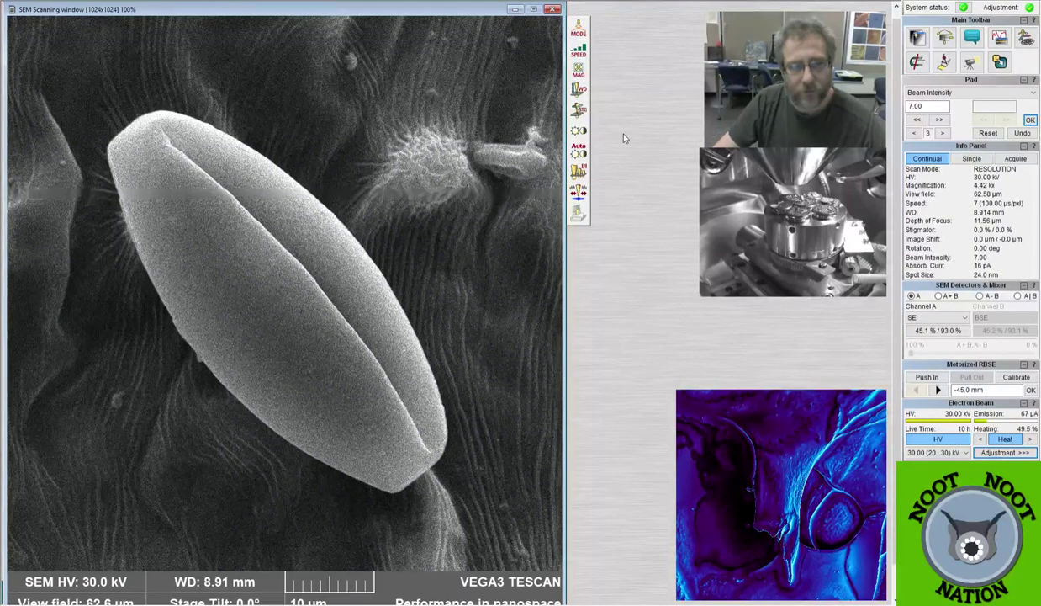
pyautogui.click(578, 213)
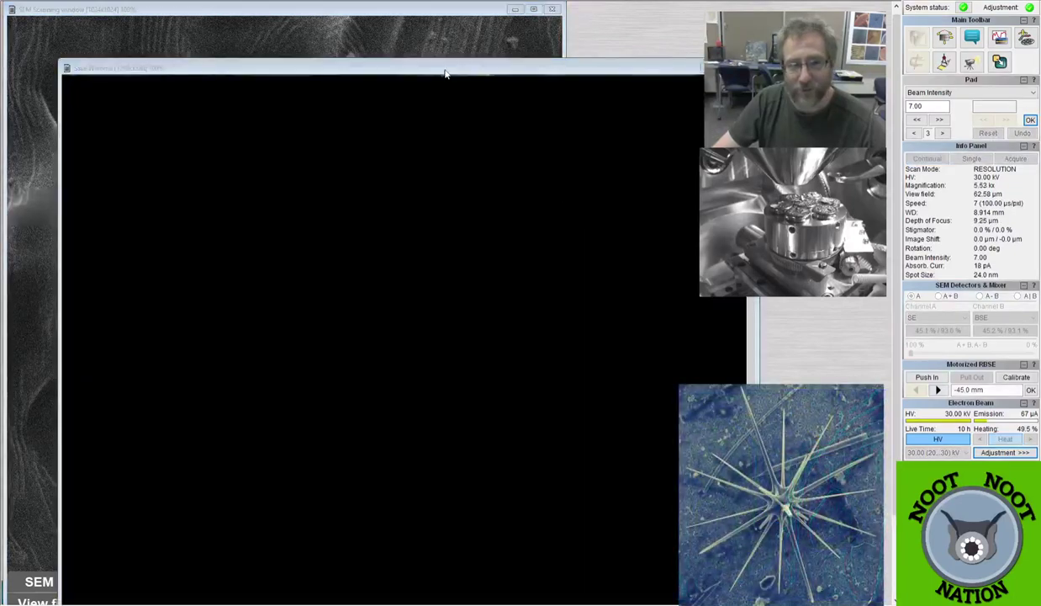
pyautogui.moveTo(446, 70); pyautogui.dragTo(391, 14)
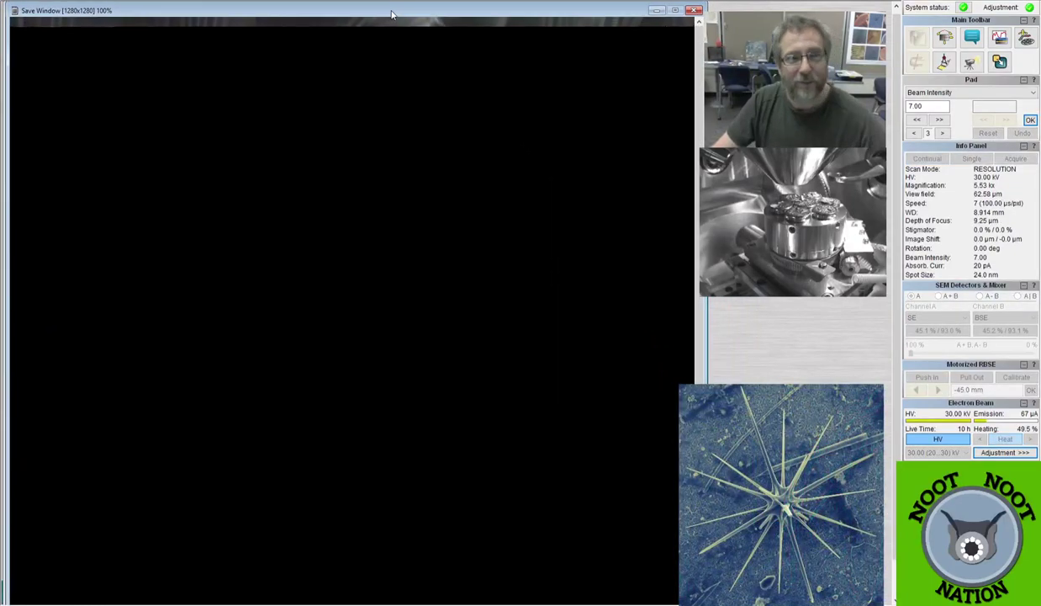
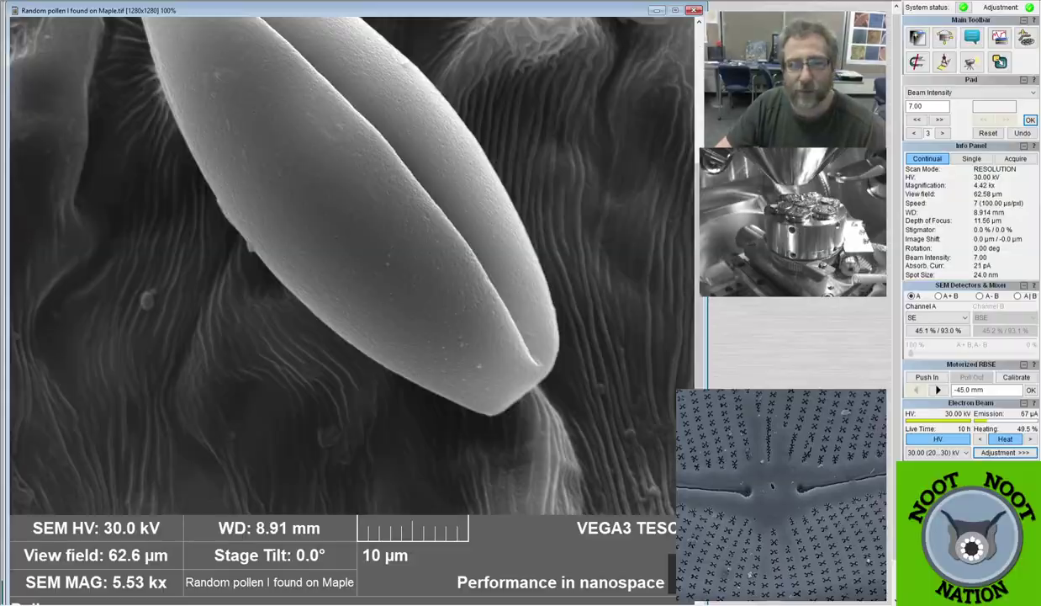
# Close the saved image, move to the phlox petal, and survey it at a 2700 µm view field with scan speed 4.
pyautogui.click(692, 11)
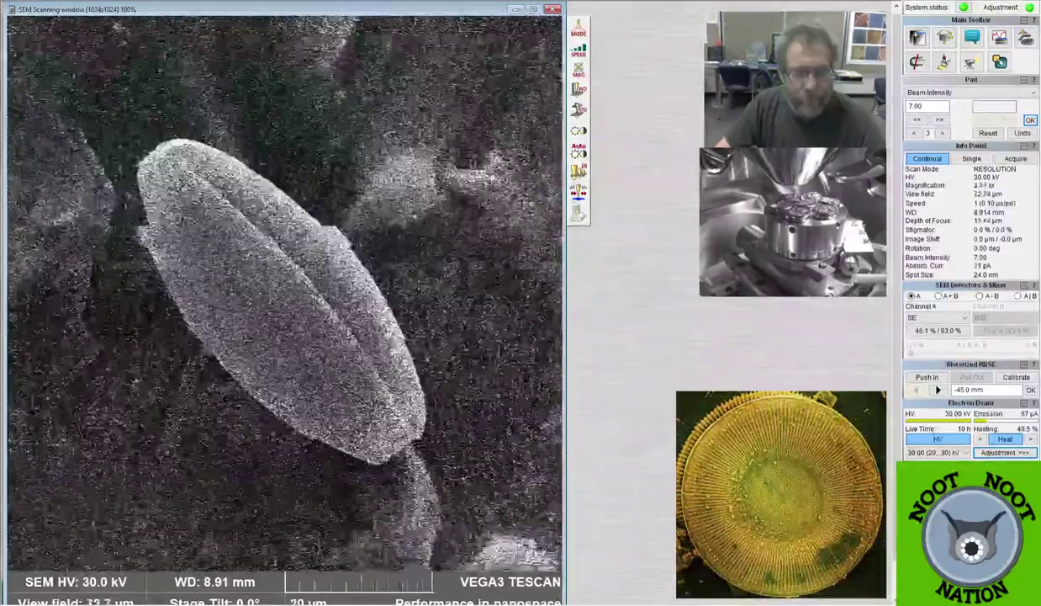
pyautogui.scroll(-3, 284, 294)
pyautogui.scroll(-2, 284, 294)
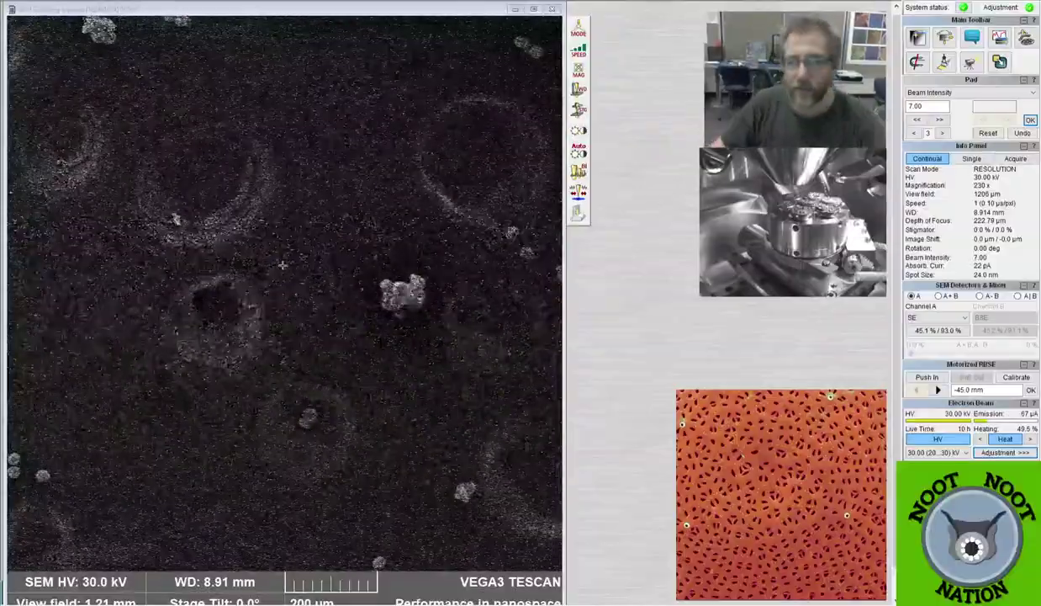
pyautogui.scroll(-5, 282, 265)
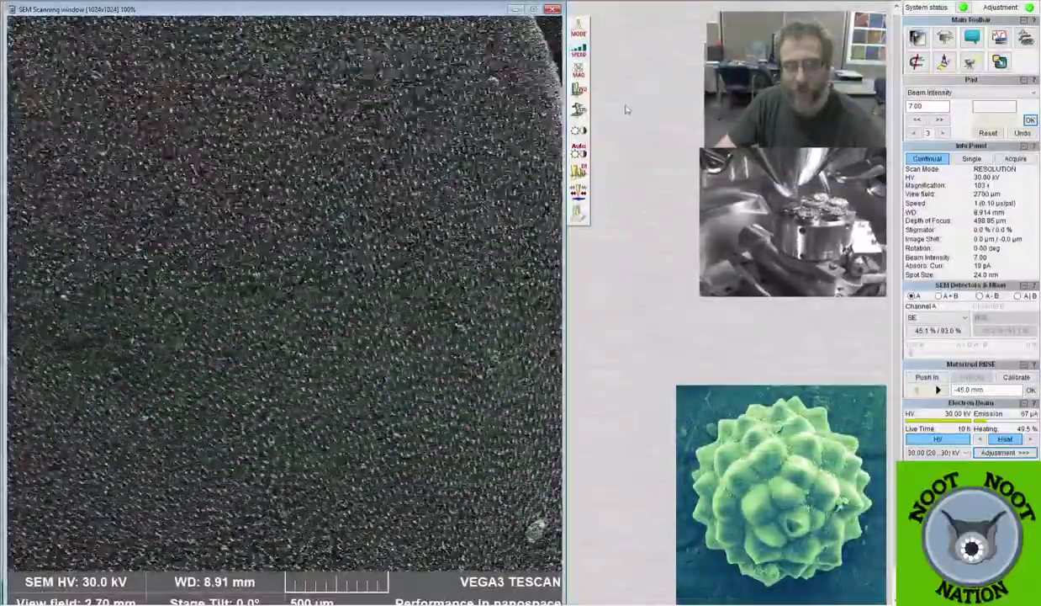
pyautogui.press('4')
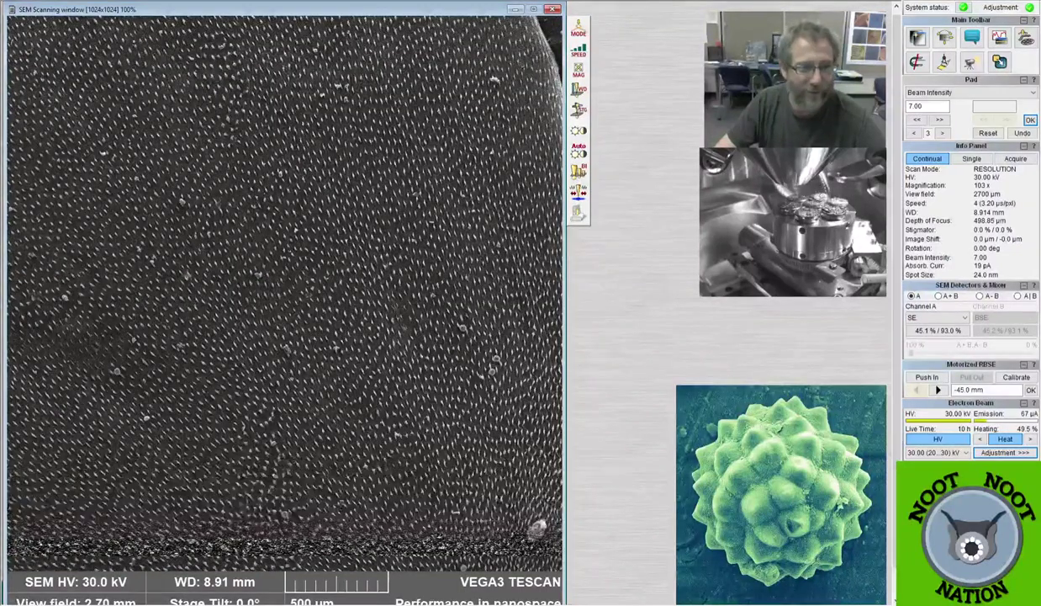
# Magnify the ridged bumps on the phlox petal surface to a 59 µm view field.
pyautogui.press('KP_Add')
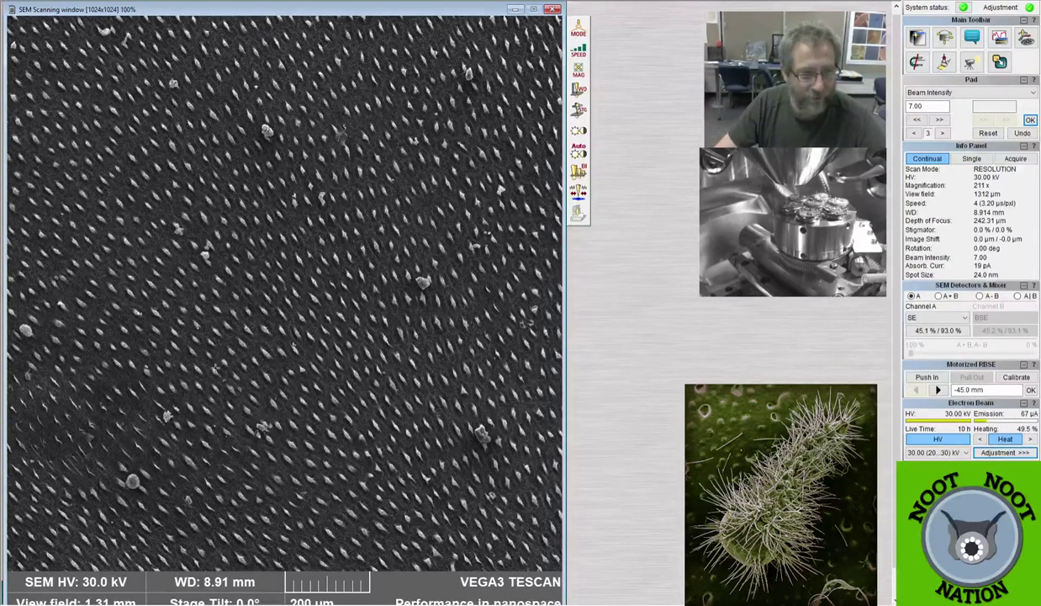
pyautogui.scroll(3, 226, 340)
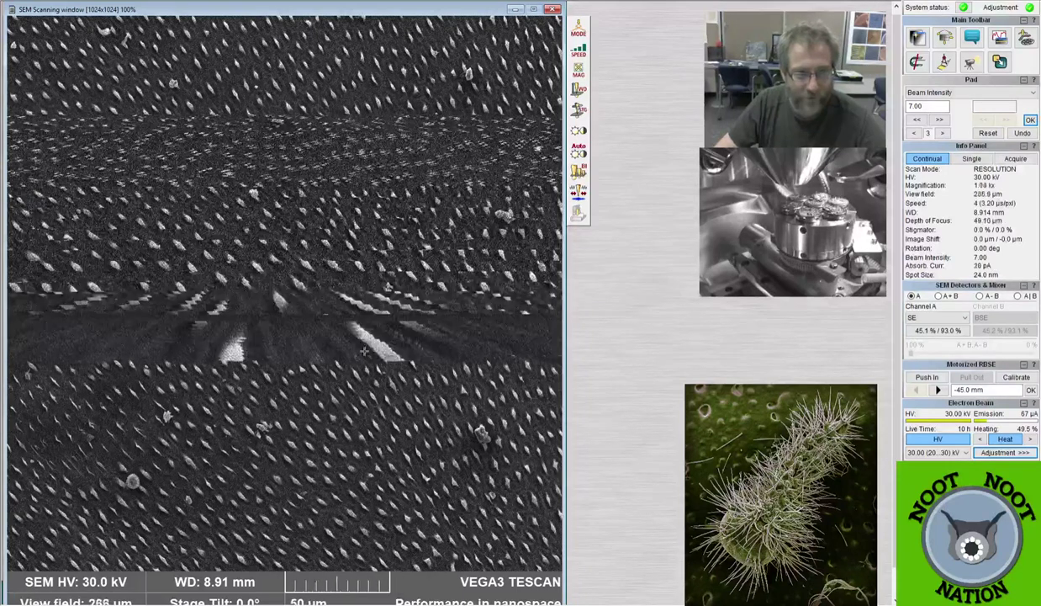
pyautogui.scroll(1, 311, 374)
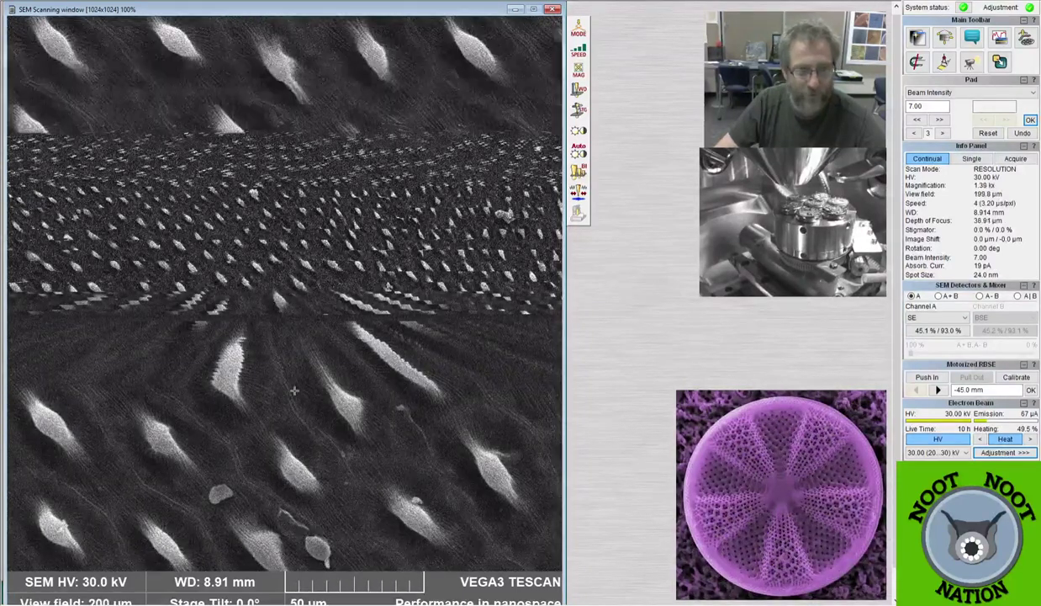
pyautogui.scroll(2, 294, 390)
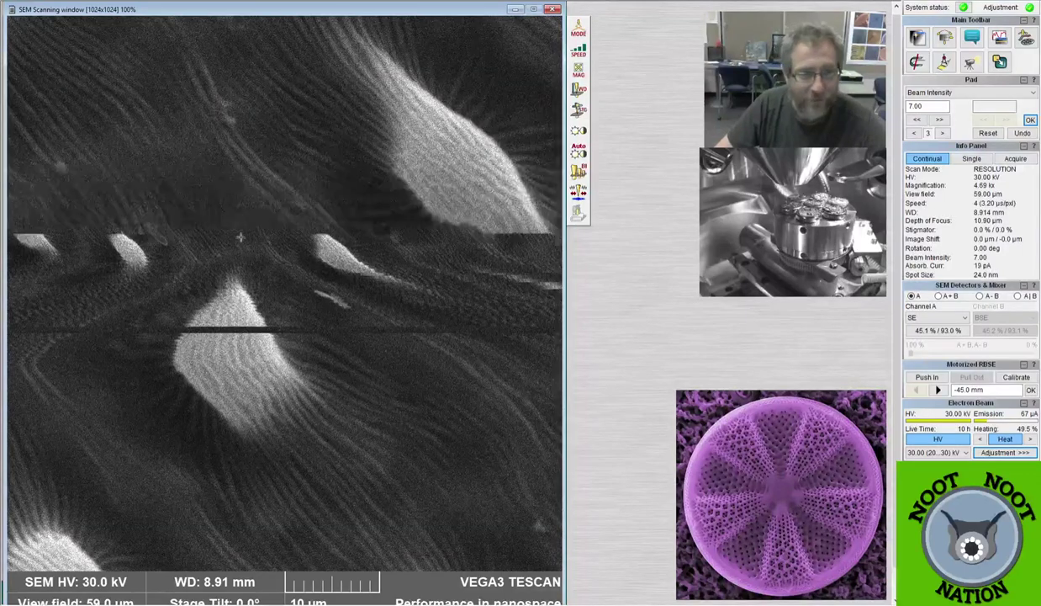
# Fine-focus the petal bump's ridges at about 8.975 mm working distance, using a small focus region over its lower end.
pyautogui.hotkey('ctrl', 'r')
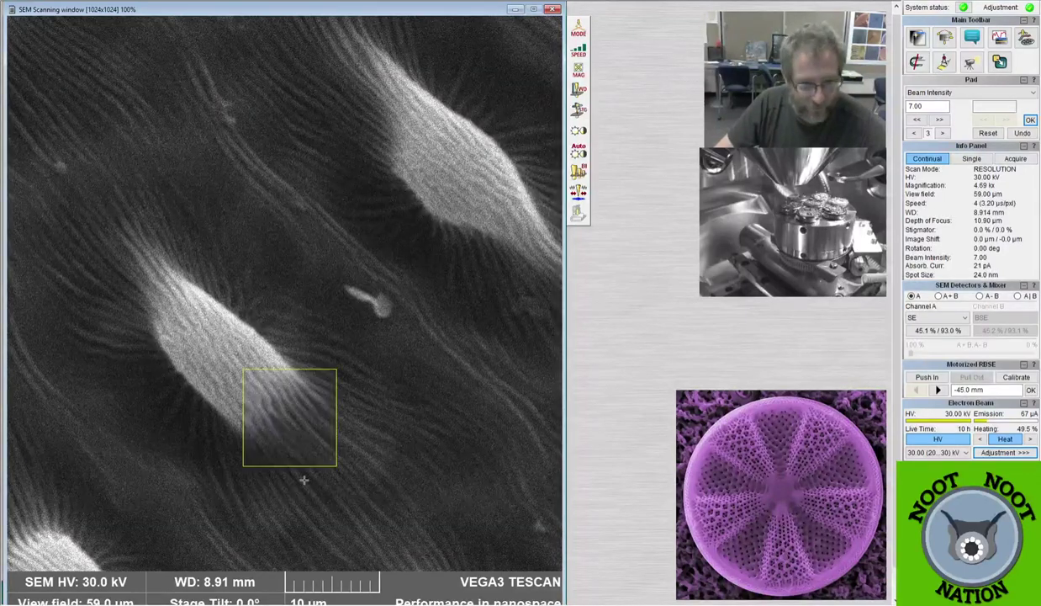
pyautogui.scroll(-1, 304, 479)
pyautogui.scroll(3, 304, 479)
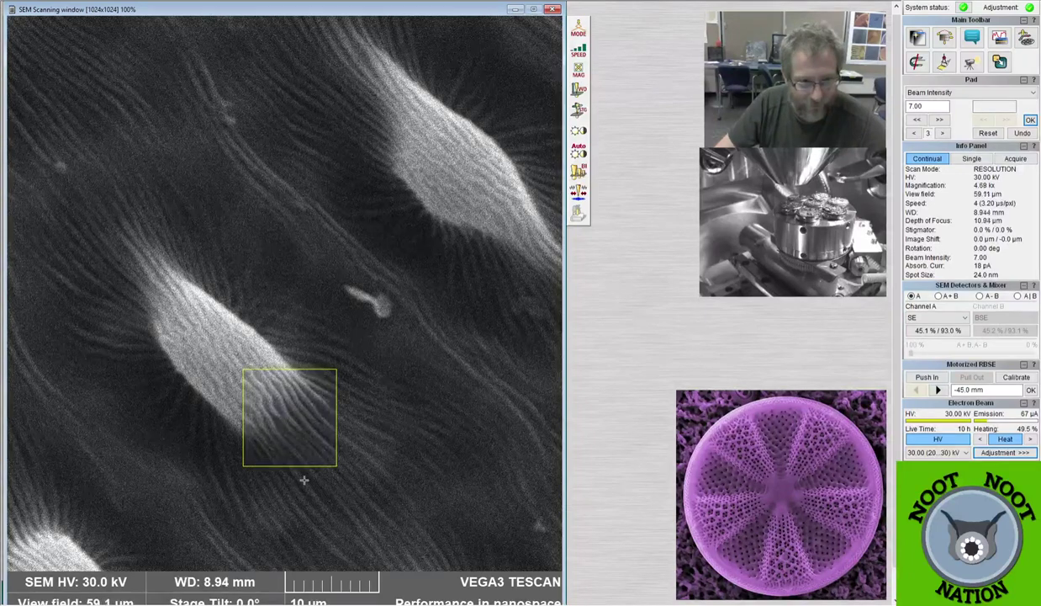
pyautogui.scroll(2, 304, 480)
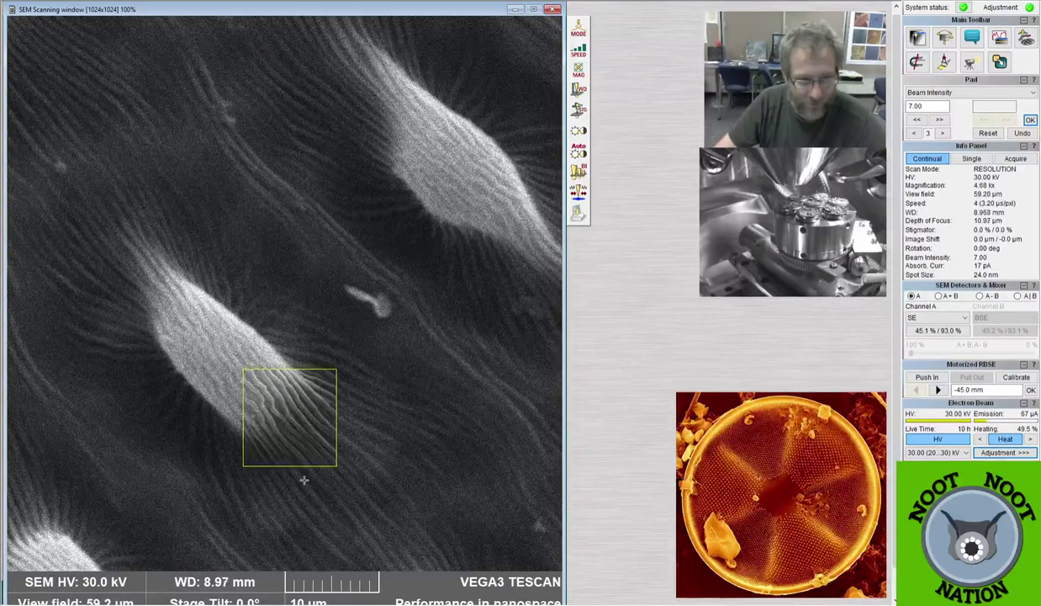
pyautogui.scroll(2, 304, 480)
pyautogui.scroll(-2, 304, 479)
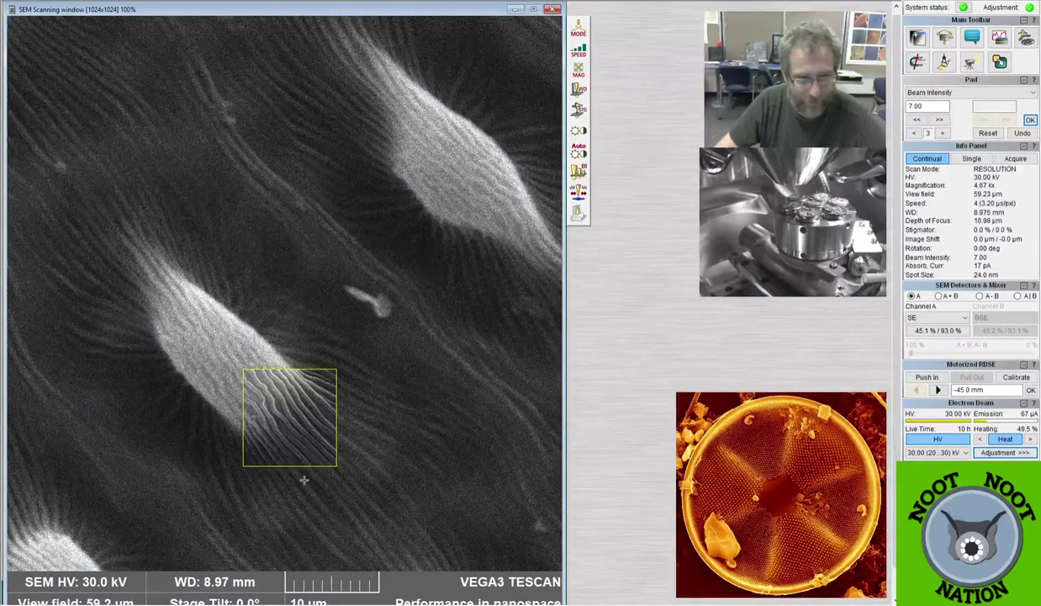
pyautogui.click(280, 324)
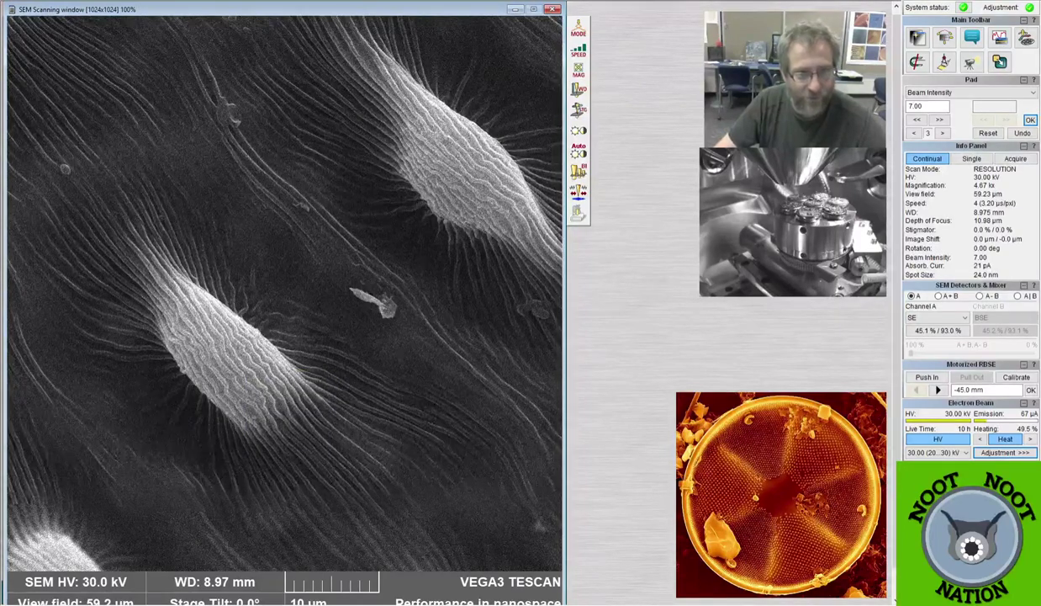
# Frame the field of petal bumps at a 272 µm view field with scan speed 7, and save its image as Phlox petal flower.
pyautogui.scroll(-3, 225, 383)
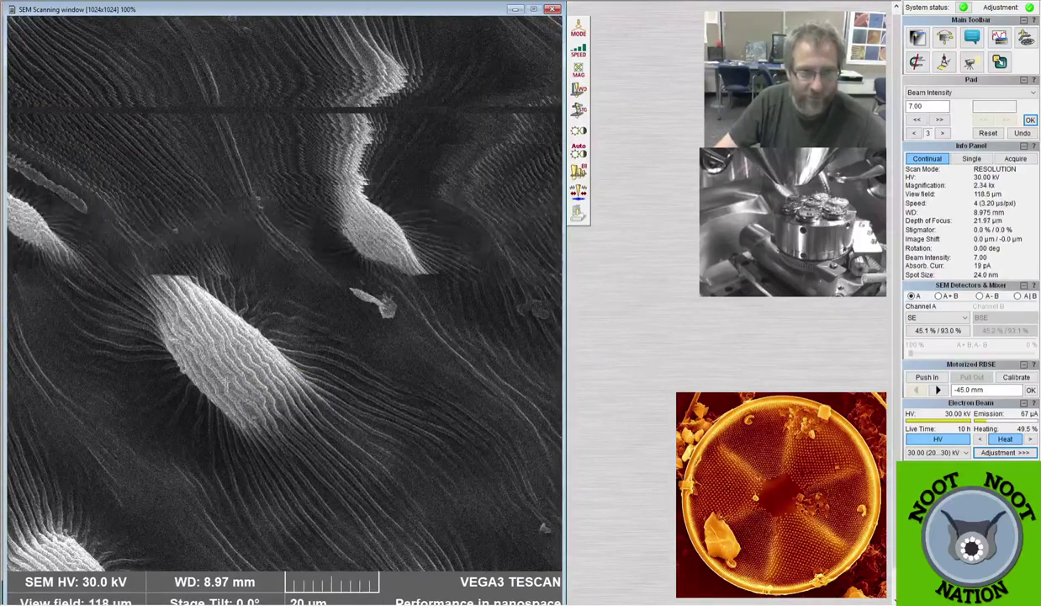
pyautogui.scroll(-2, 226, 382)
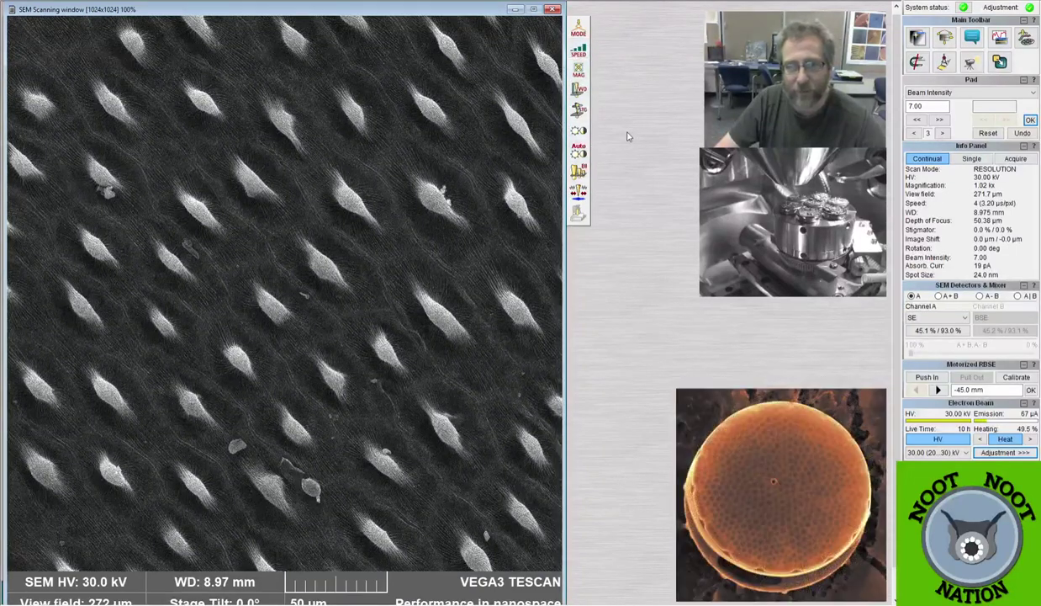
pyautogui.press('7')
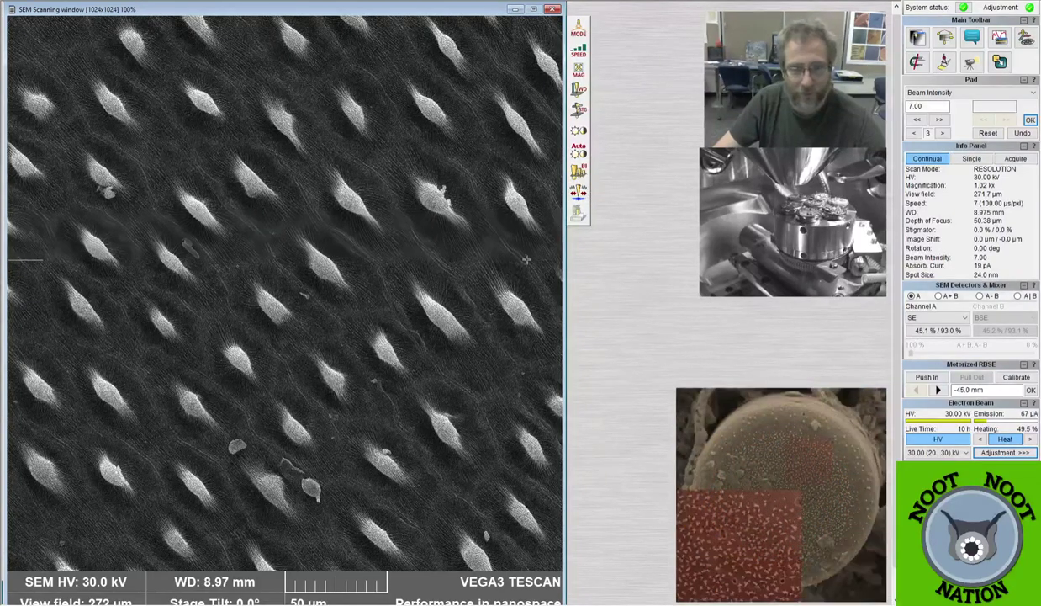
pyautogui.click(578, 214)
pyautogui.doubleClick(503, 81)
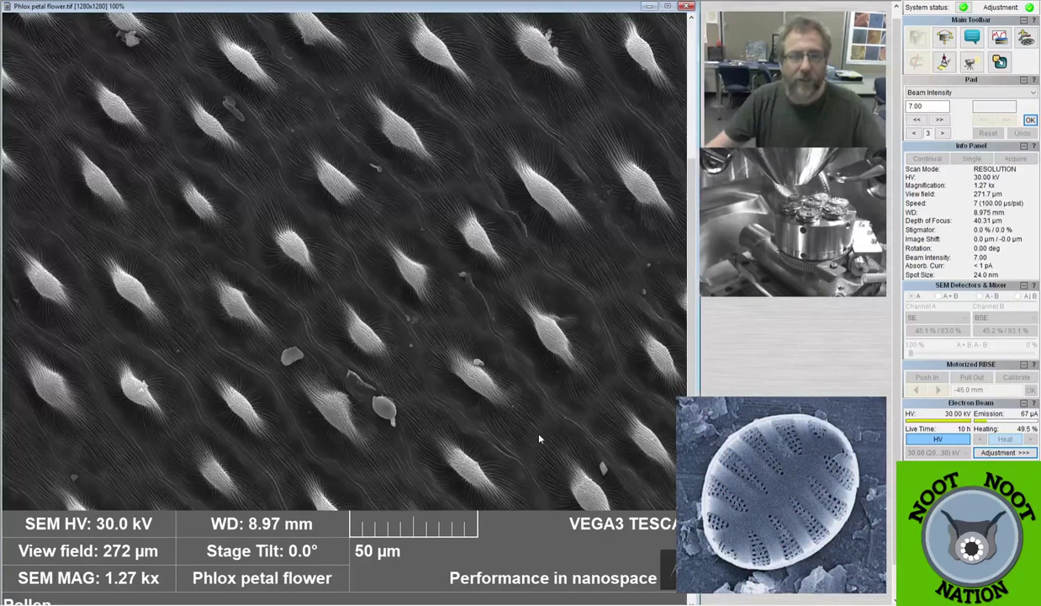
# Close the saved image, widen the petal view to an 1172 µm view field at scan speed 7, and save it as Phlox petal flower 2.
pyautogui.click(688, 6)
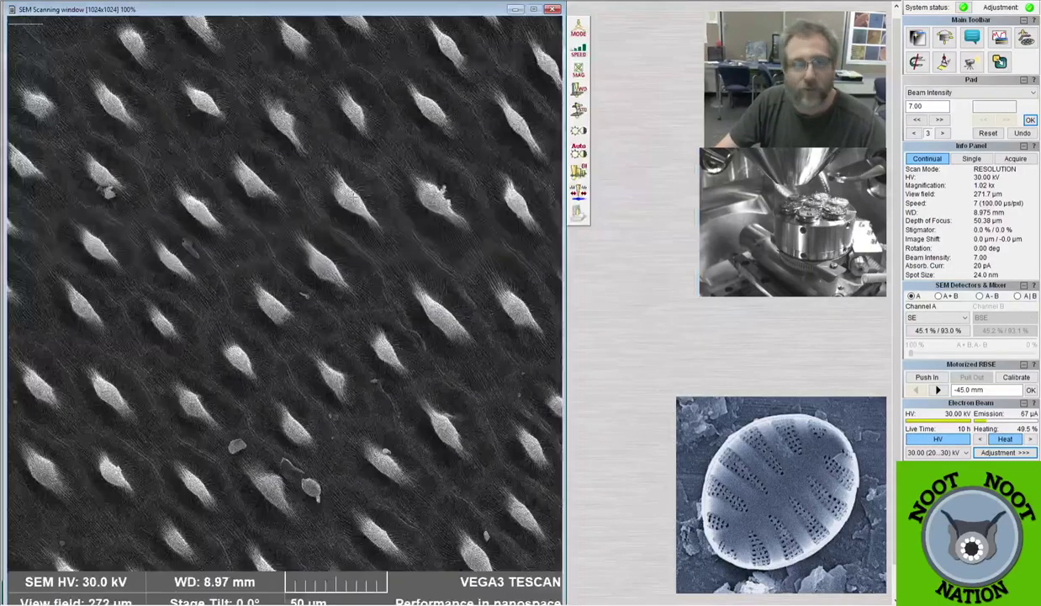
pyautogui.scroll(-5, 231, 320)
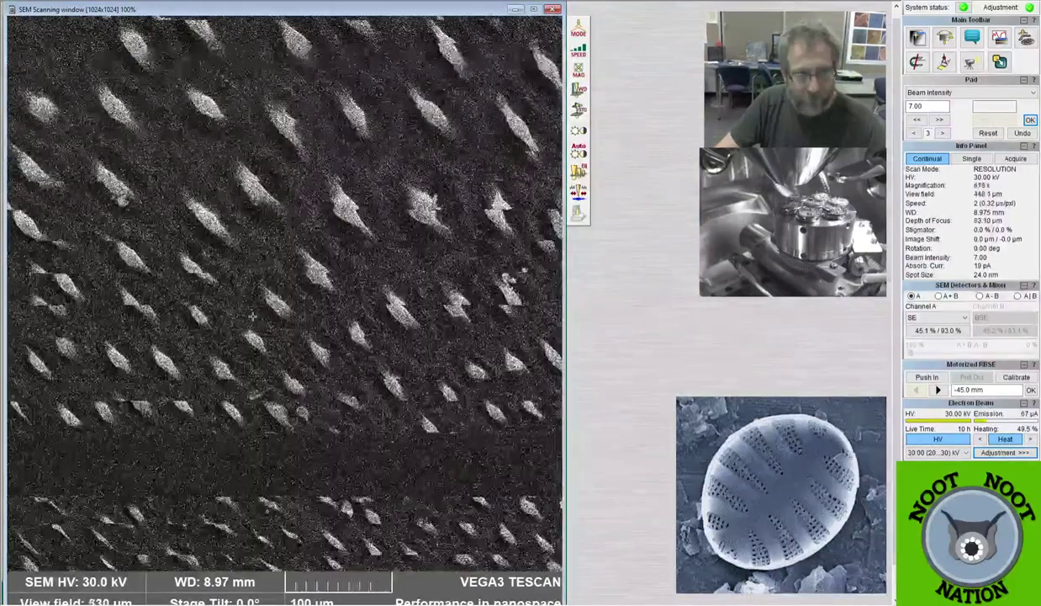
pyautogui.scroll(-2, 253, 317)
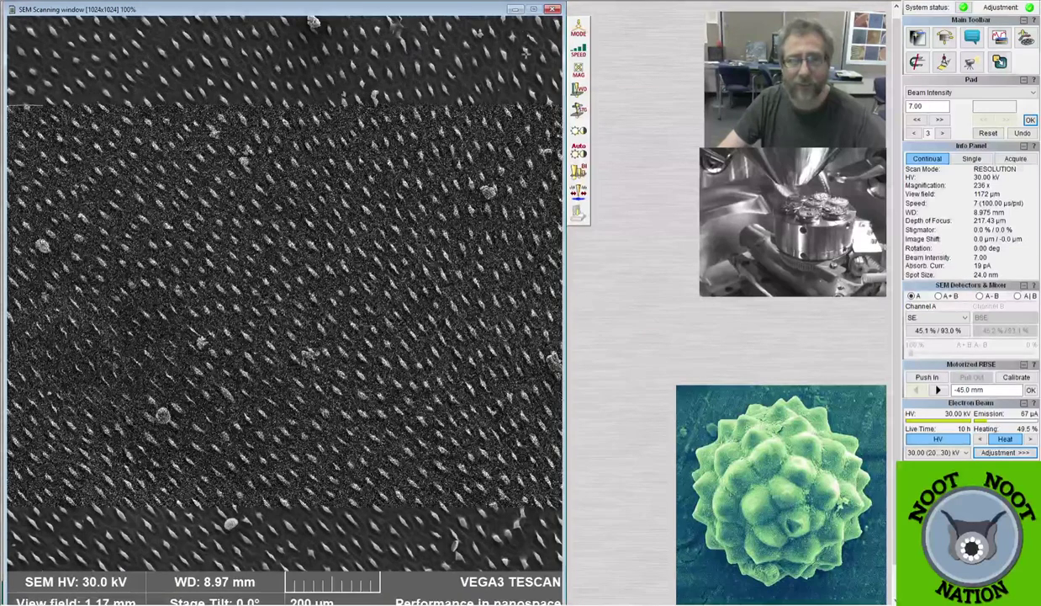
pyautogui.click(578, 214)
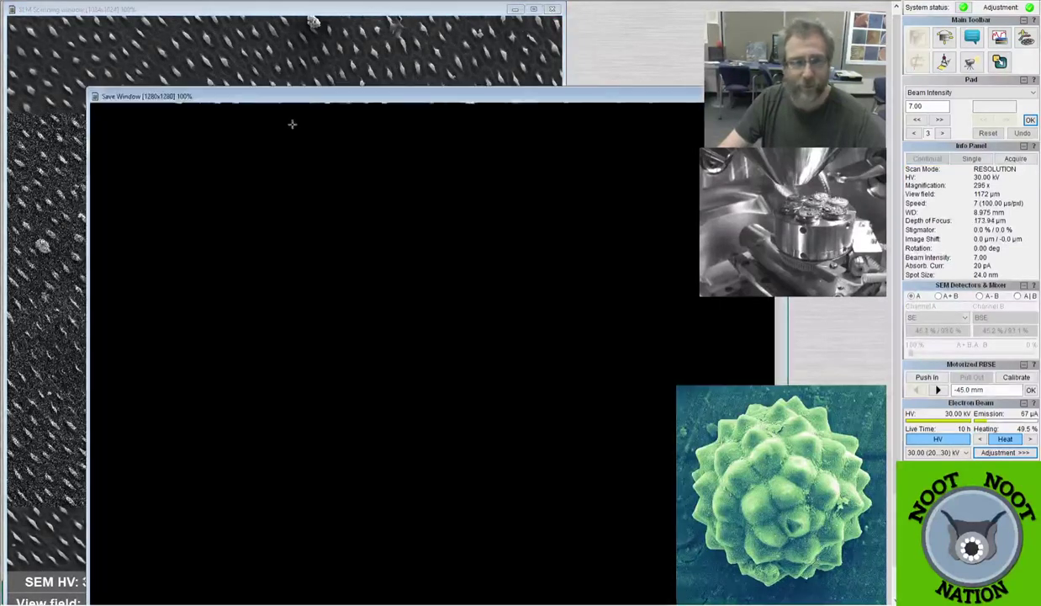
pyautogui.moveTo(359, 95); pyautogui.dragTo(275, 14)
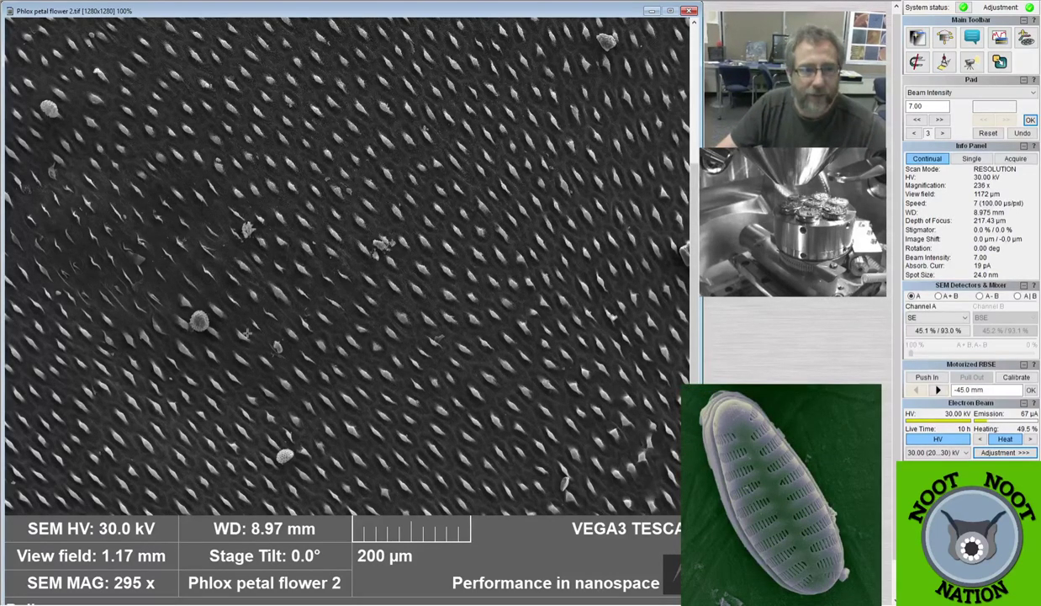
# Close the saved image, magnify a pollen grain on the petal to a 40.4 µm view field, and fine-focus it at about 8.966 mm working distance.
pyautogui.click(689, 11)
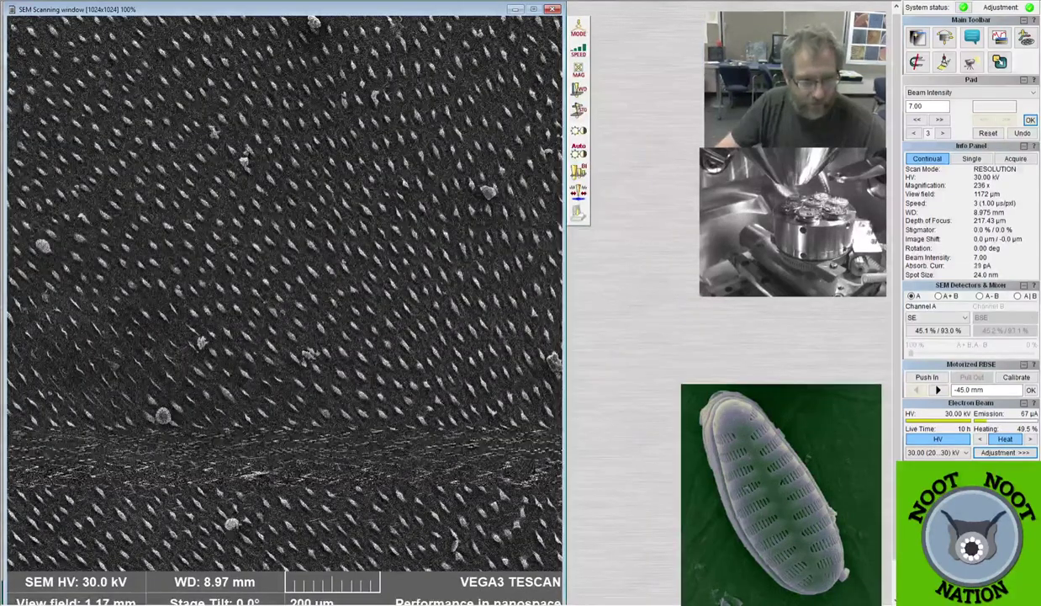
pyautogui.scroll(10, 284, 295)
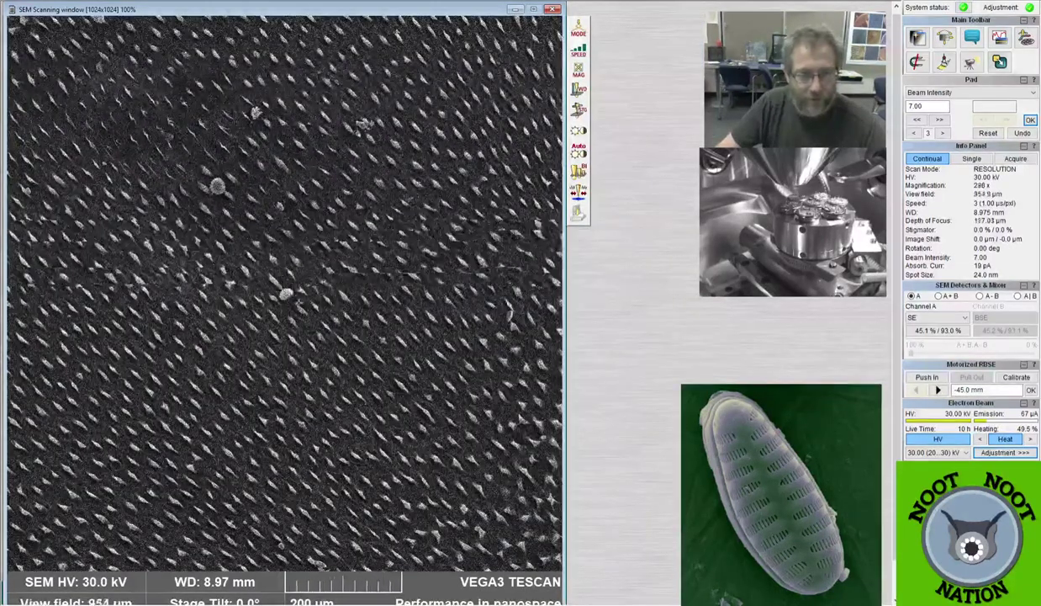
pyautogui.scroll(5, 284, 294)
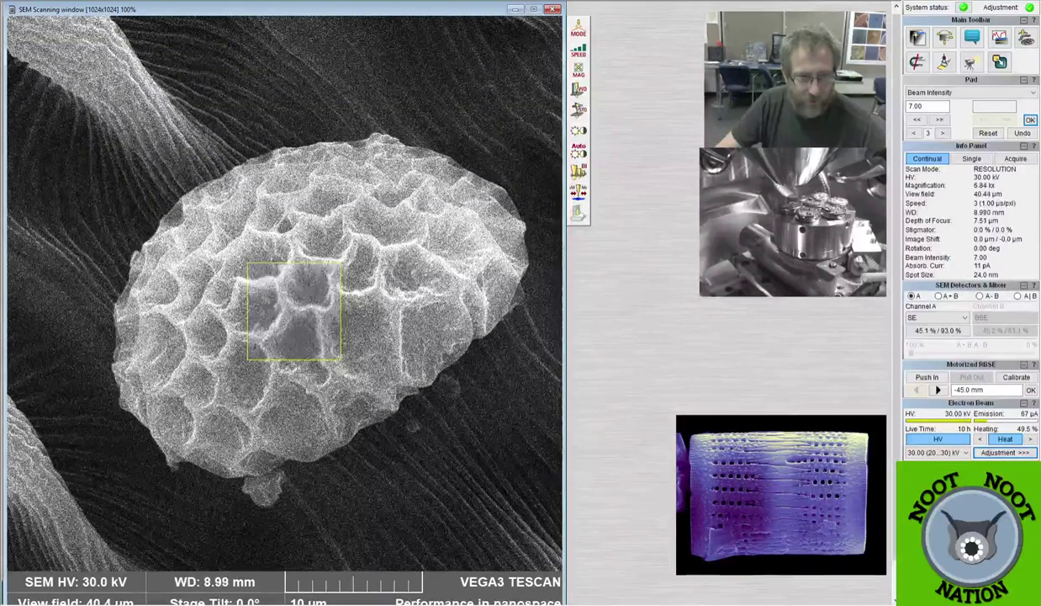
pyautogui.scroll(-1, 284, 295)
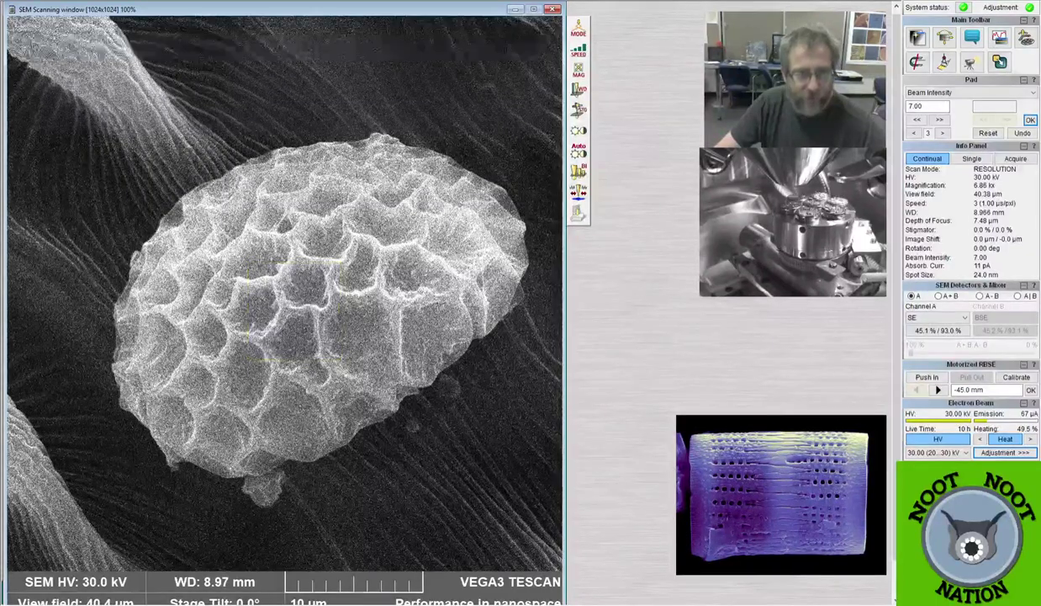
# Return to the petal overview and inspect the rounder pollen grain among the bumps at a 44.9 µm view field.
pyautogui.scroll(-5, 284, 295)
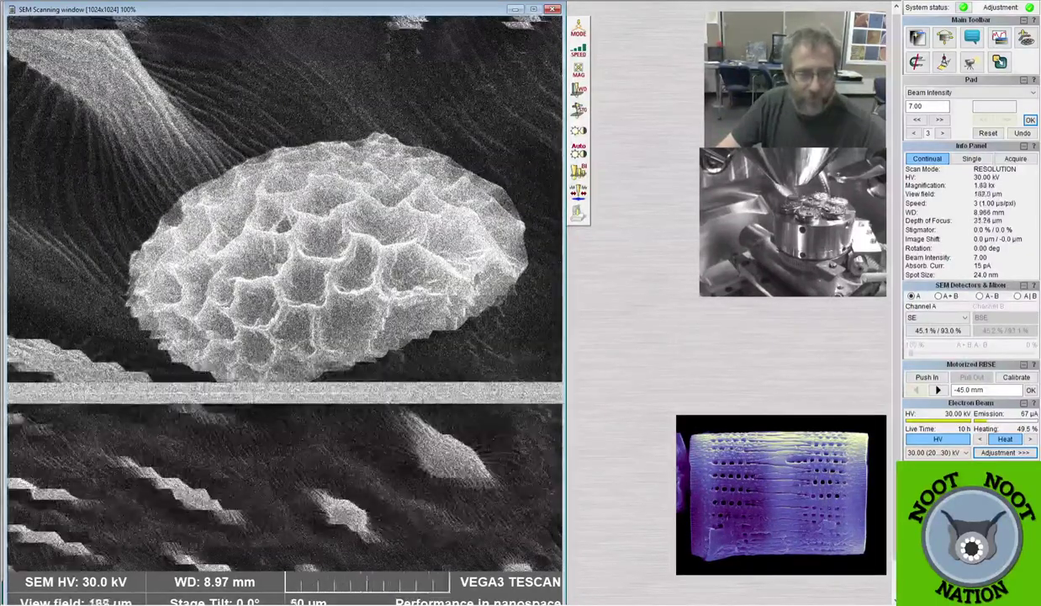
pyautogui.scroll(-4, 284, 295)
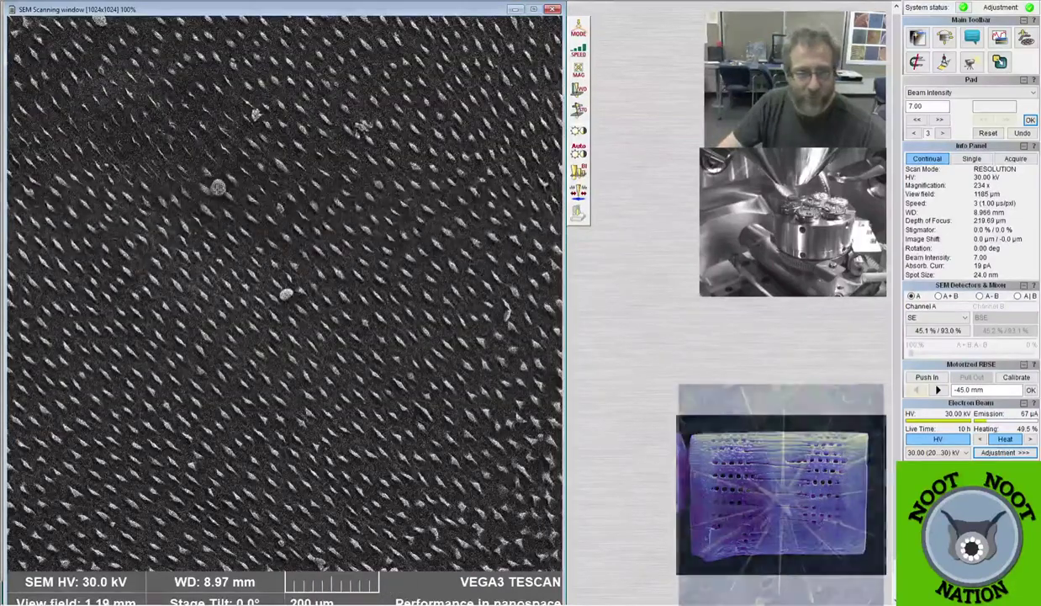
pyautogui.scroll(6, 284, 294)
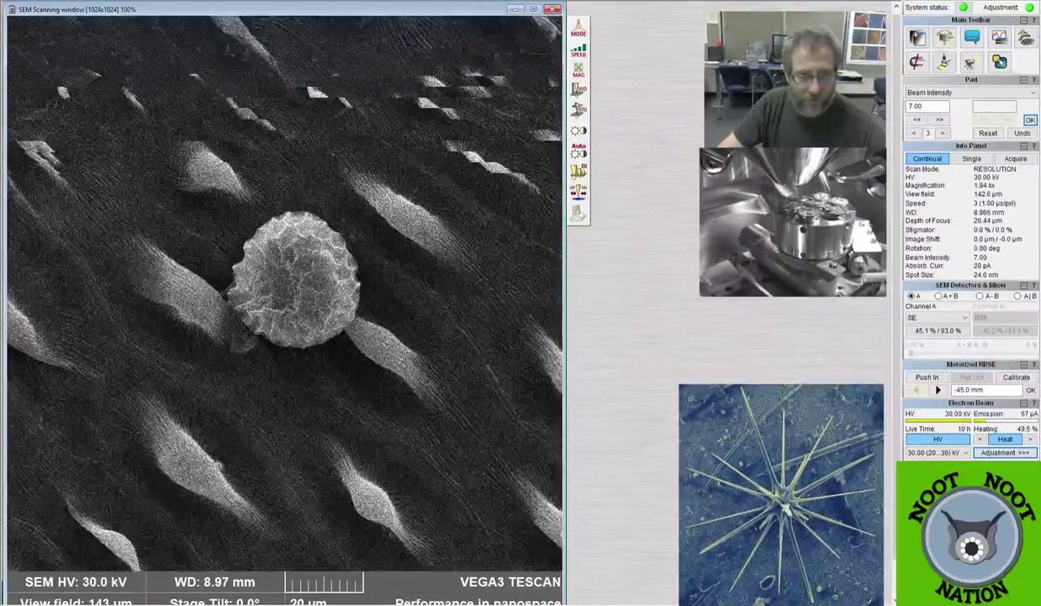
pyautogui.scroll(3, 282, 278)
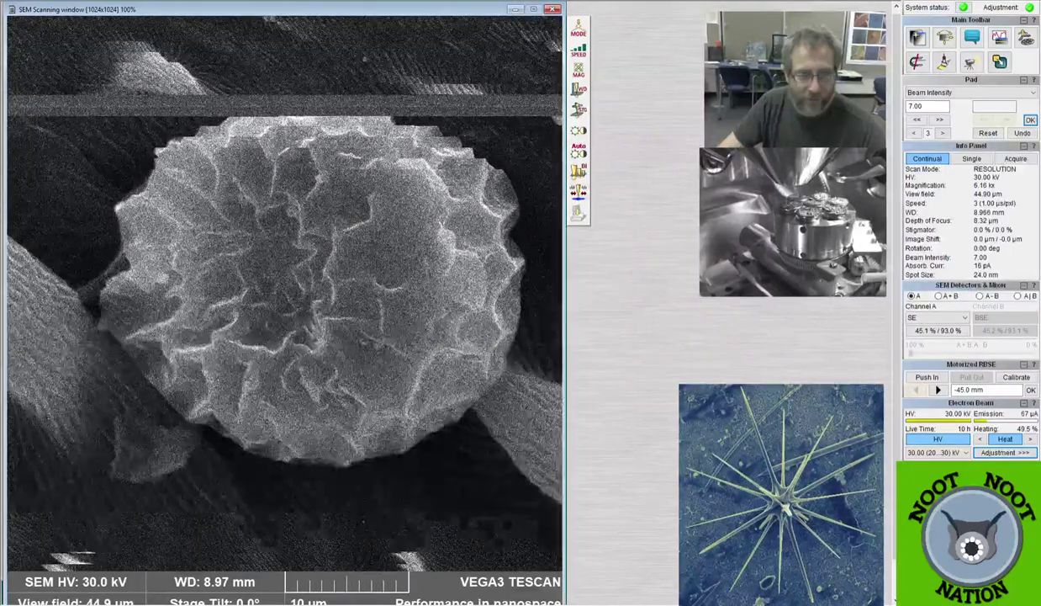
# Zoom back out, magnify another pollen grain to a 28.65 µm view field, and focus its surface pit at about 8.955 mm working distance.
pyautogui.scroll(-4, 285, 278)
pyautogui.scroll(-5, 284, 294)
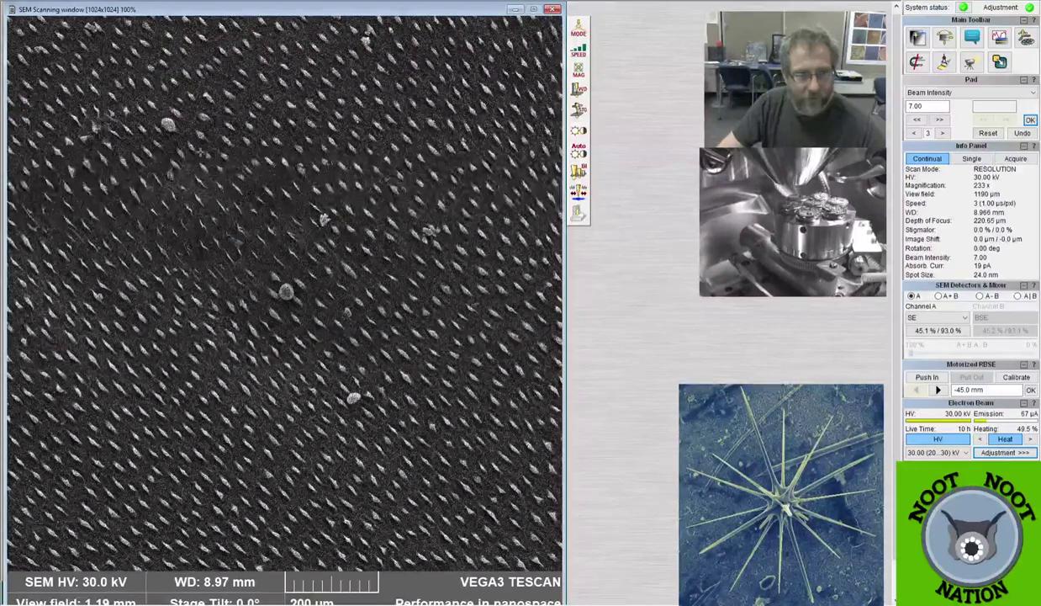
pyautogui.scroll(2, 316, 308)
pyautogui.scroll(6, 315, 308)
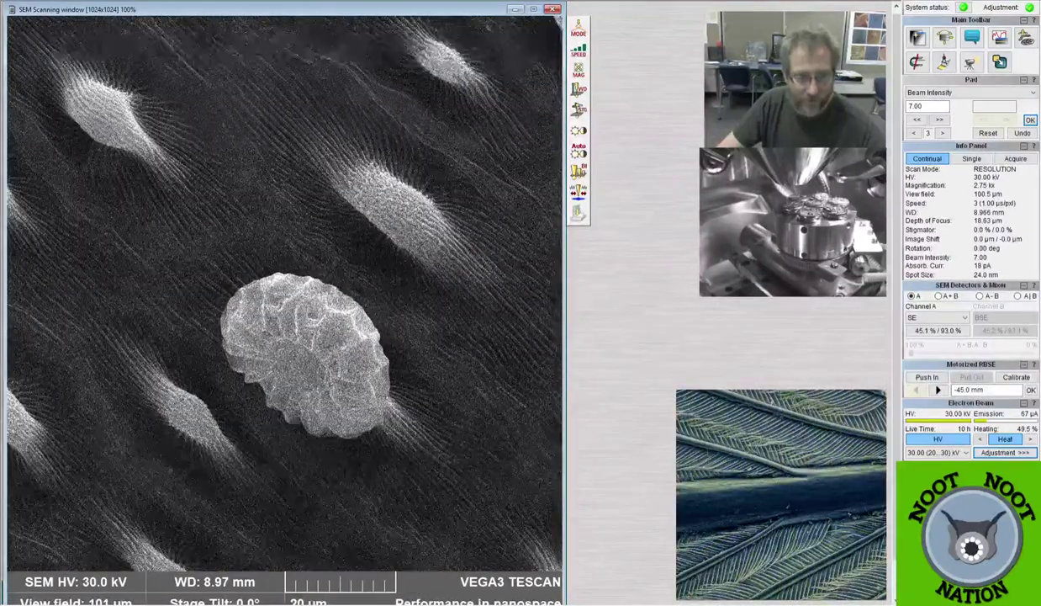
pyautogui.scroll(4, 315, 308)
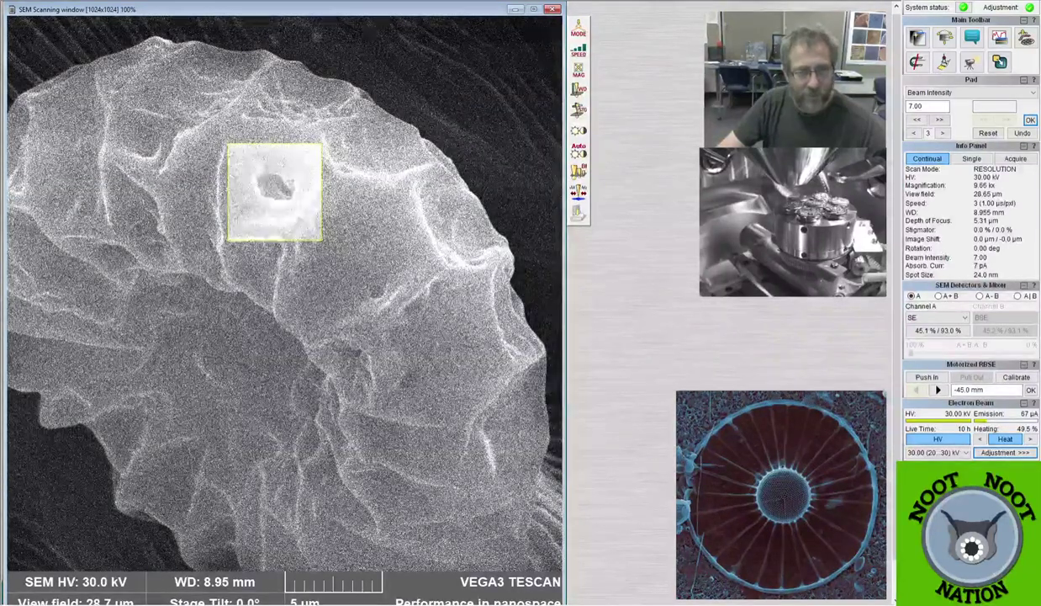
# Frame the whole grain at a 68 µm view field and refocus on the petal ridges beside it at about 8.980 mm working distance.
pyautogui.scroll(-3, 284, 290)
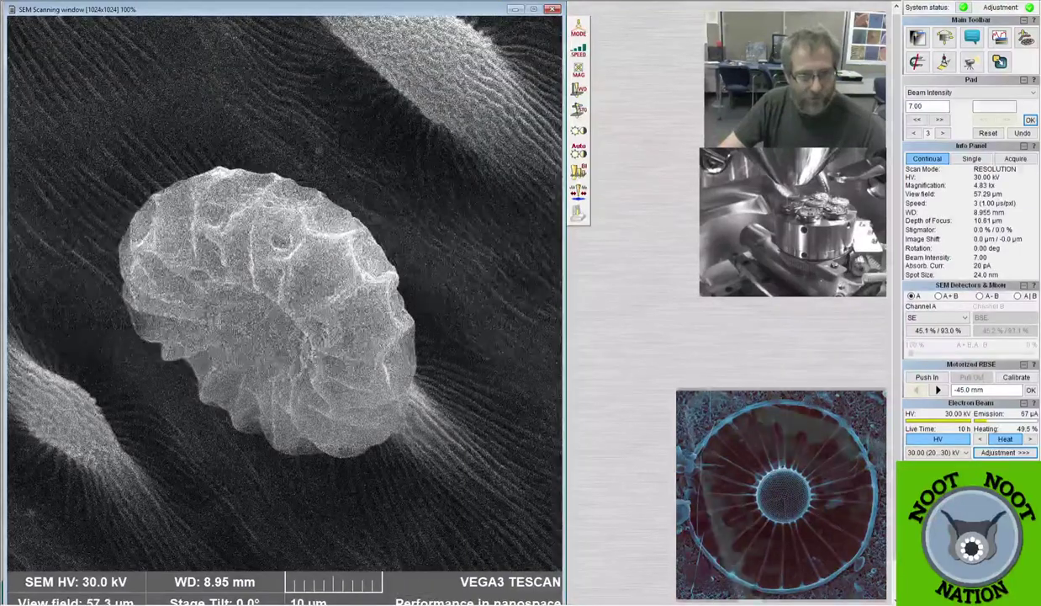
pyautogui.scroll(-1, 284, 290)
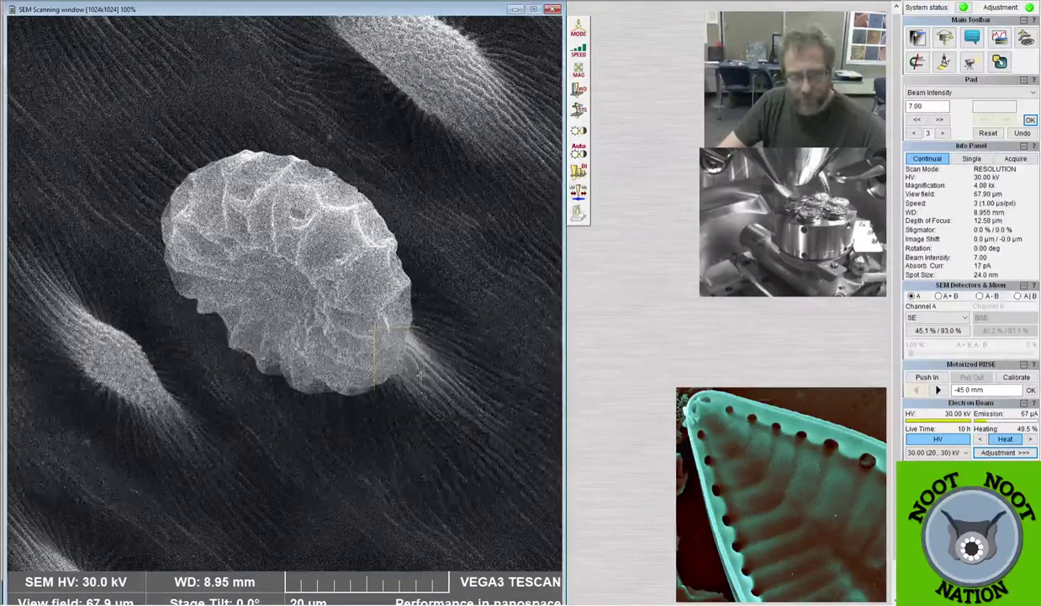
pyautogui.hotkey('ctrl', 'r')
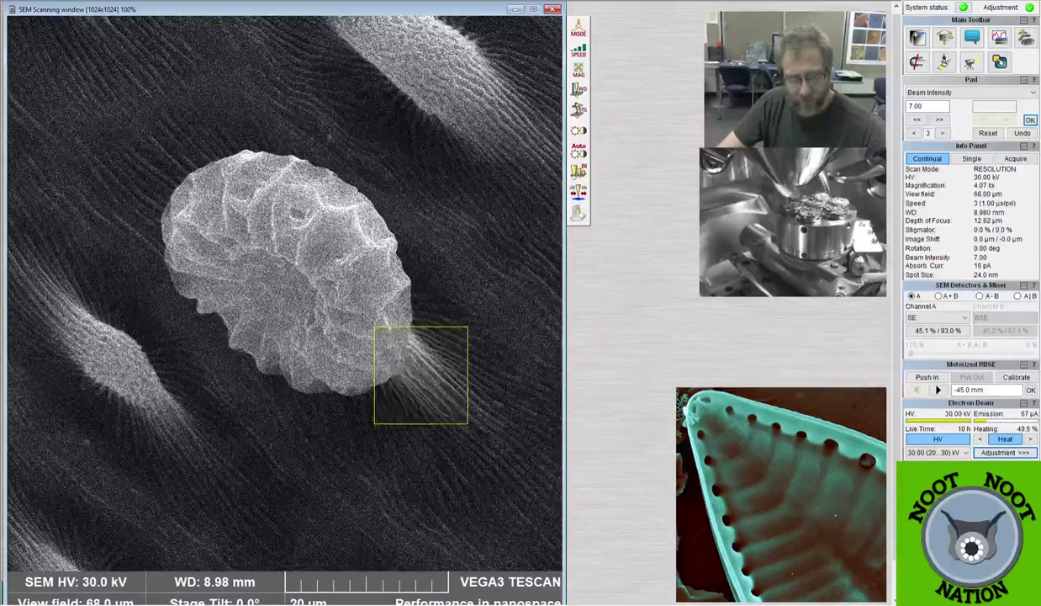
pyautogui.hotkey('ctrl', 'r')
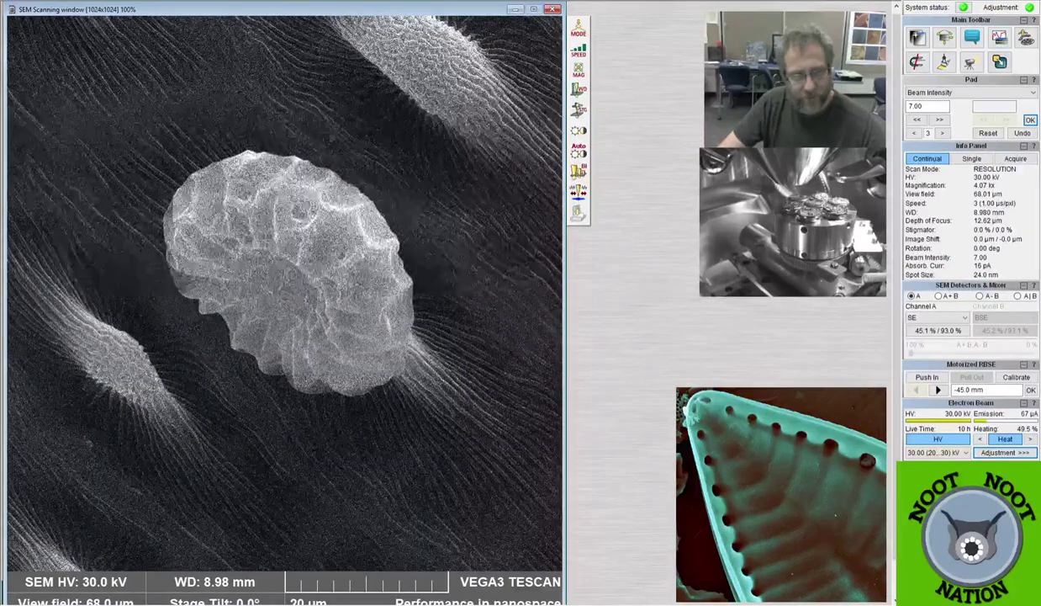
# Fine-focus the Phlox pollen grain at a working distance of 8.96 mm and set the scan speed to 7.
pyautogui.hotkey('ctrl', 'r')
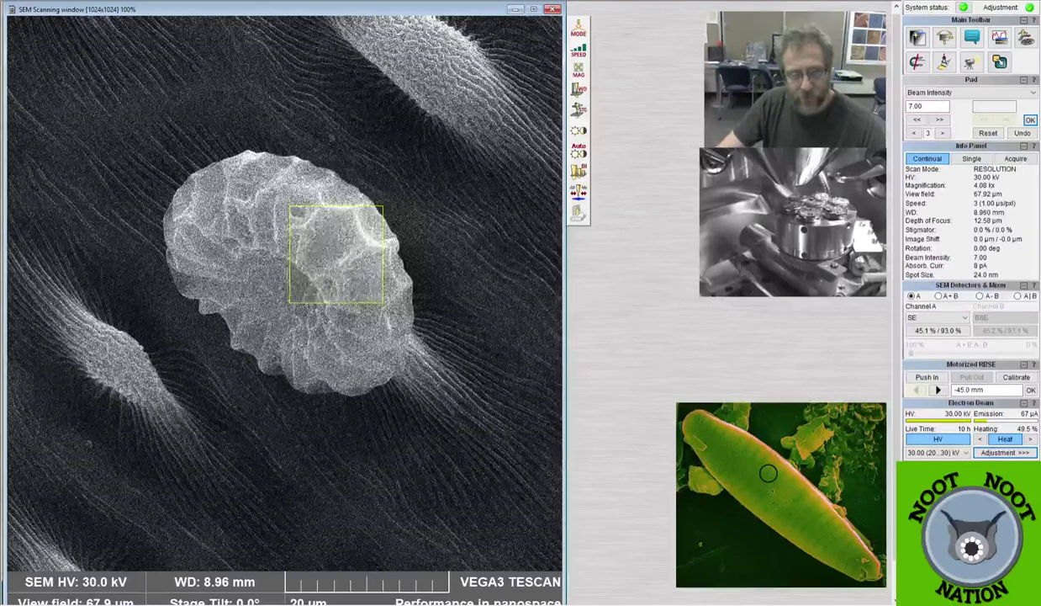
pyautogui.hotkey('ctrl', 'r')
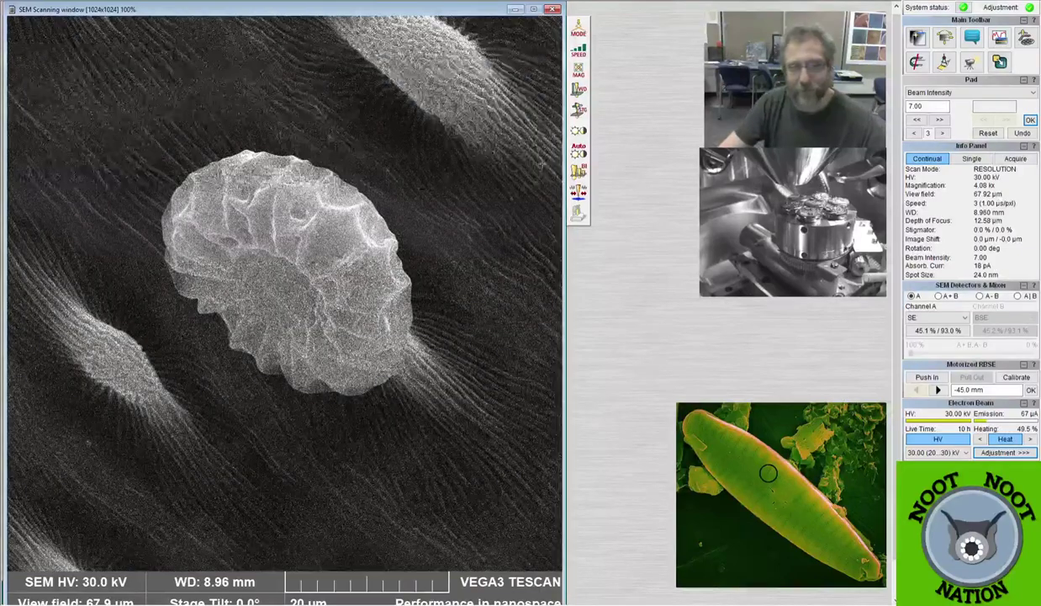
pyautogui.click(584, 54)
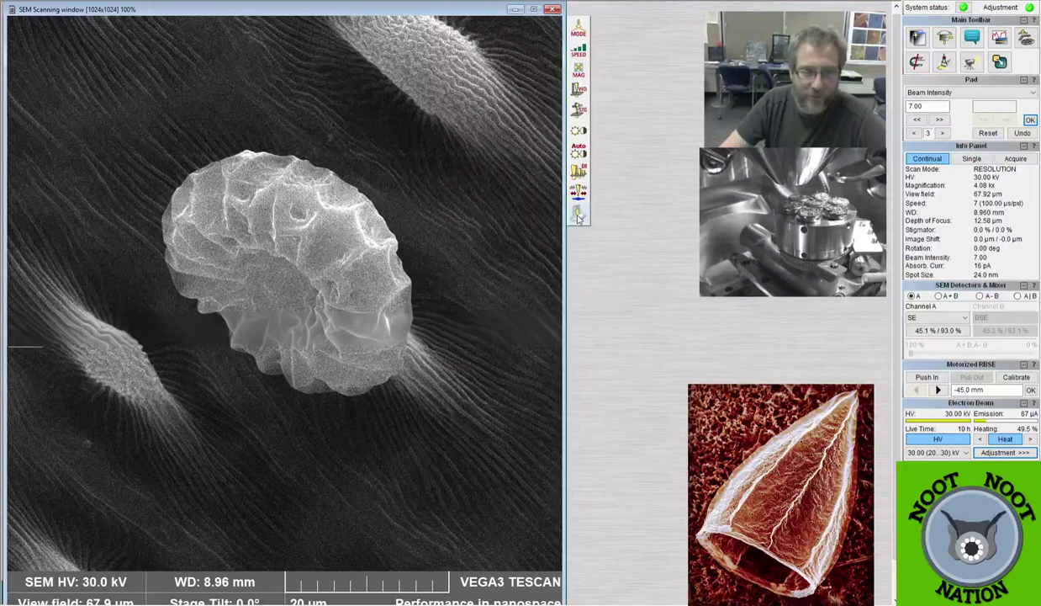
# Acquire a 1280x1280 image of the pollen grain and arrange the save window over the scanning window at 100% zoom.
pyautogui.click(578, 215)
pyautogui.moveTo(508, 115); pyautogui.dragTo(414, 17)
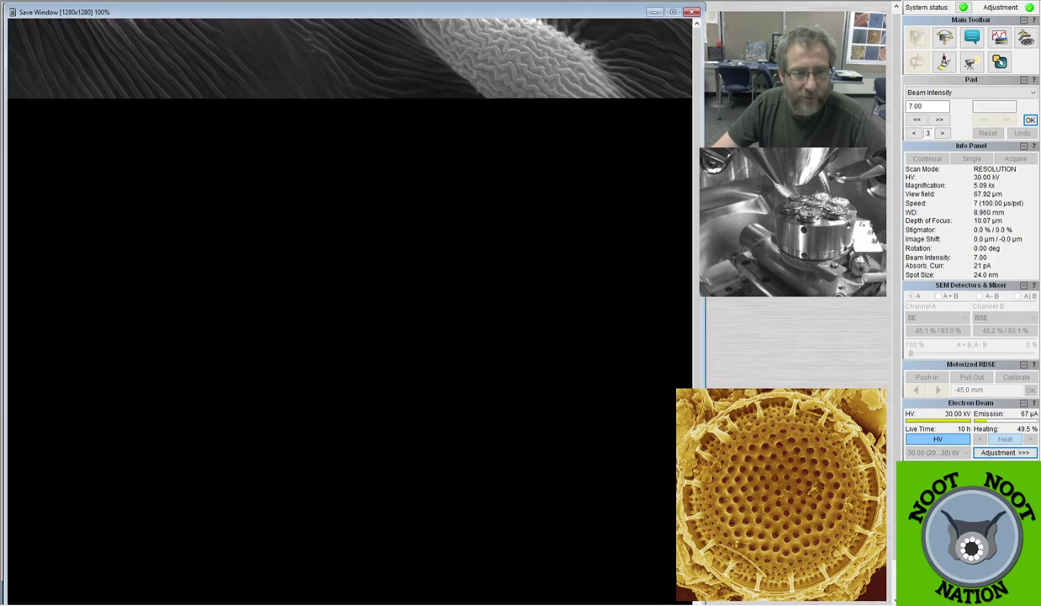
pyautogui.scroll(-2, 381, 291)
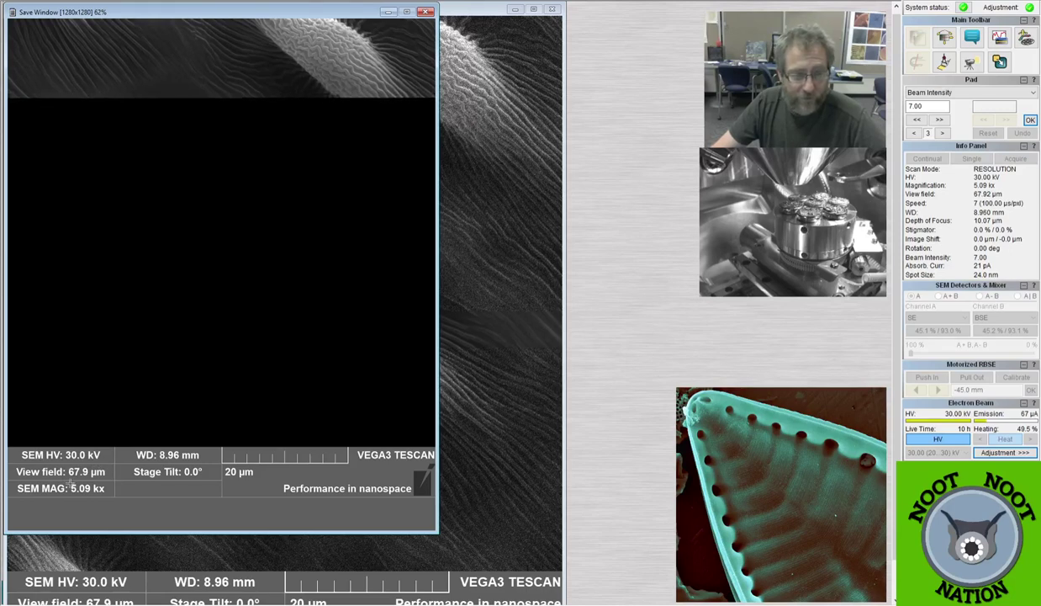
pyautogui.moveTo(200, 6); pyautogui.dragTo(287, 31)
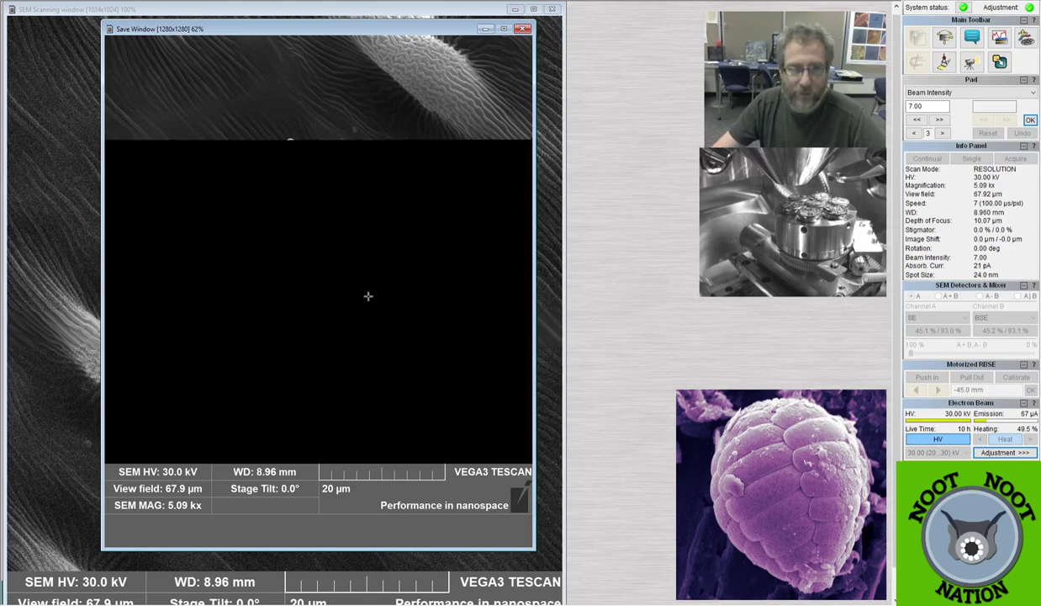
pyautogui.scroll(3, 367, 295)
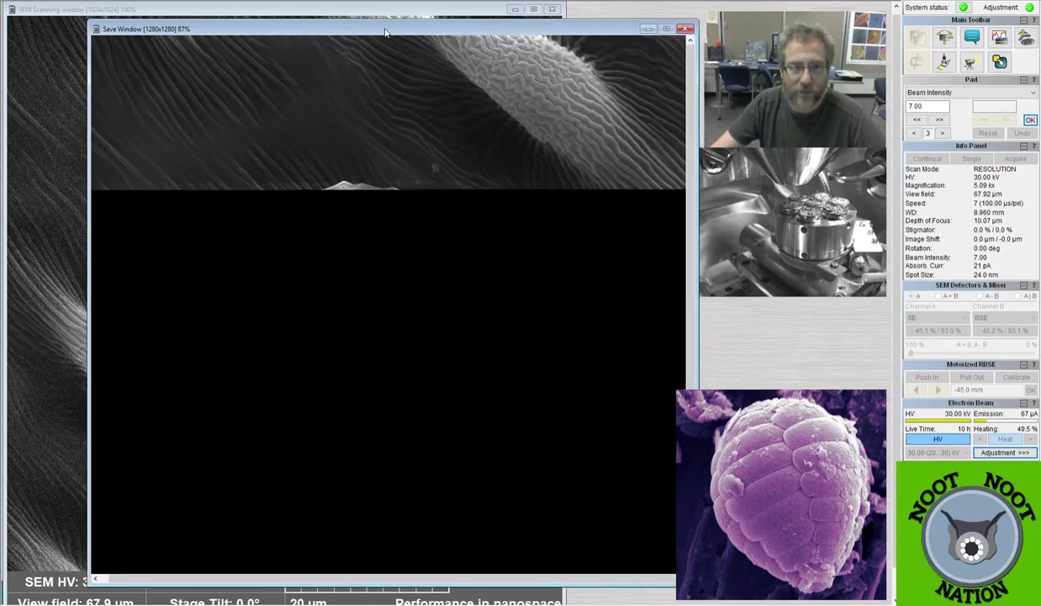
pyautogui.moveTo(385, 32); pyautogui.dragTo(322, 32)
pyautogui.scroll(1, 387, 219)
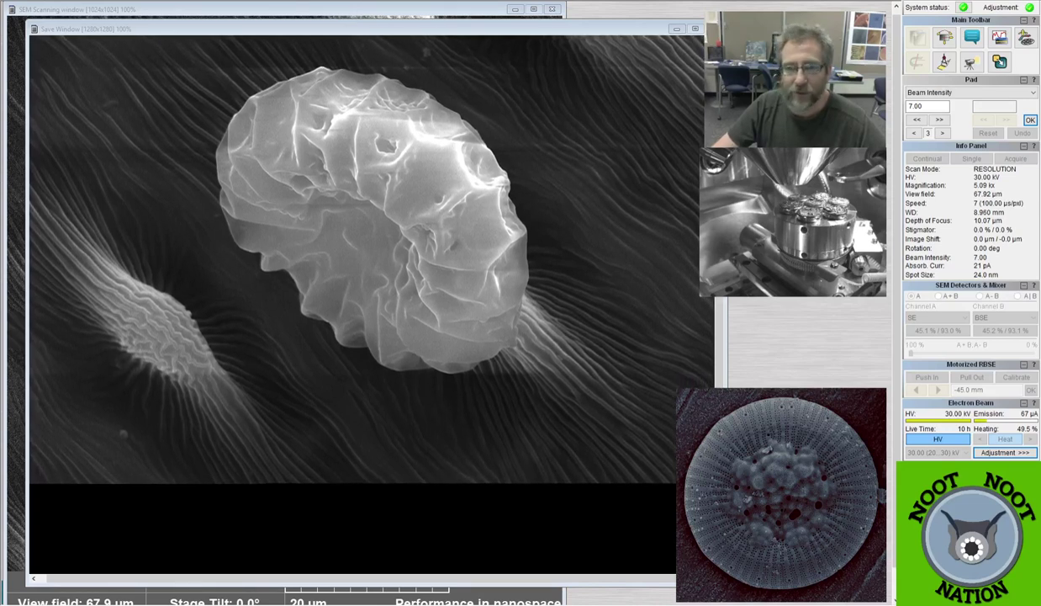
# Save the acquired image as Phlox pollen 1.tif with the label Phlox pollen 1 and close its window.
pyautogui.click(502, 121)
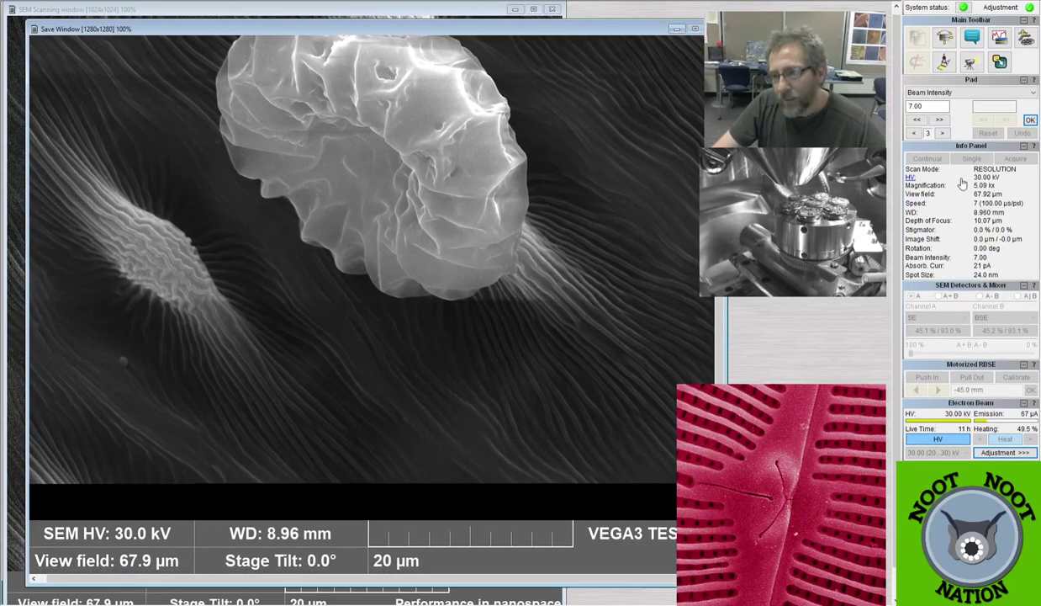
pyautogui.click(986, 185)
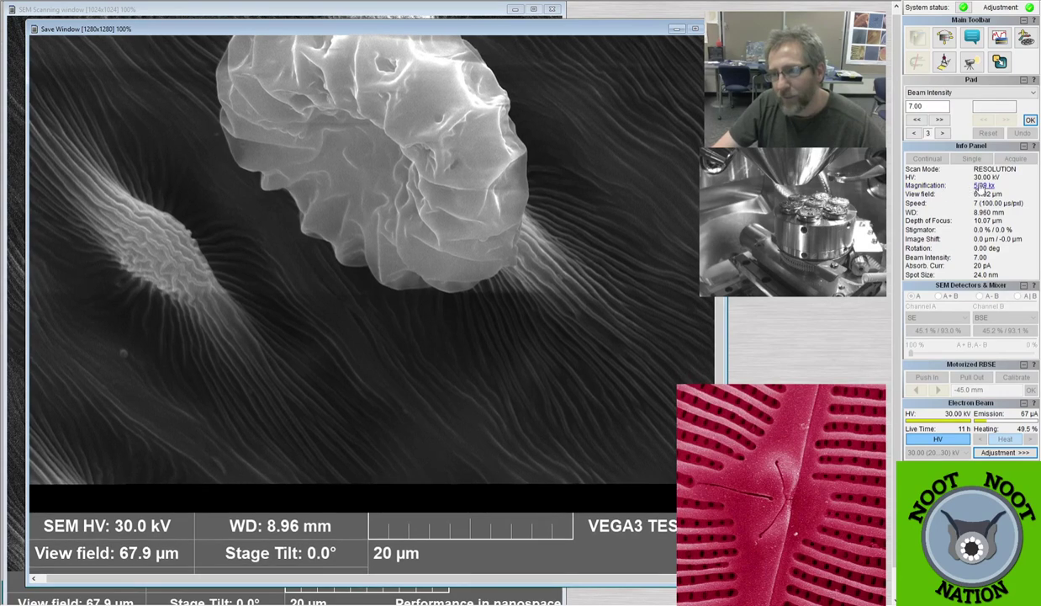
pyautogui.click(990, 230)
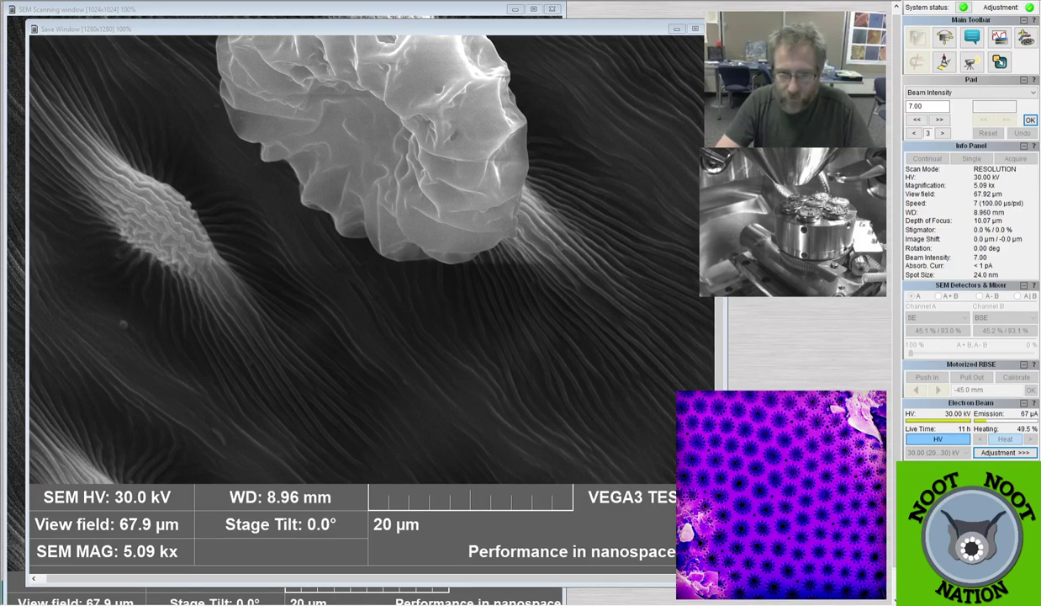
pyautogui.moveTo(647, 31); pyautogui.dragTo(644, 32)
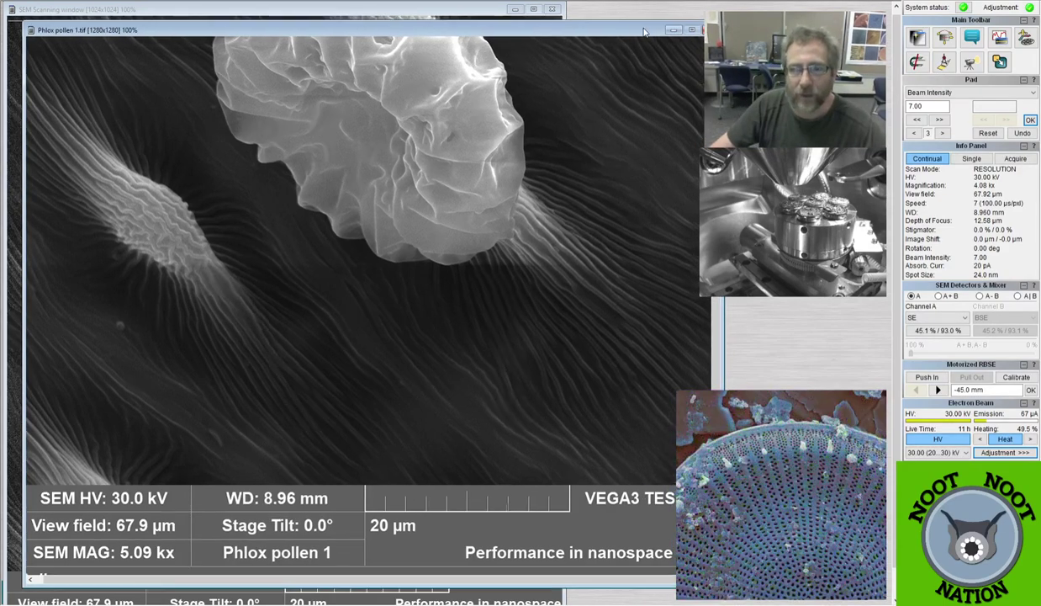
pyautogui.hotkey('ctrl', 'F4')
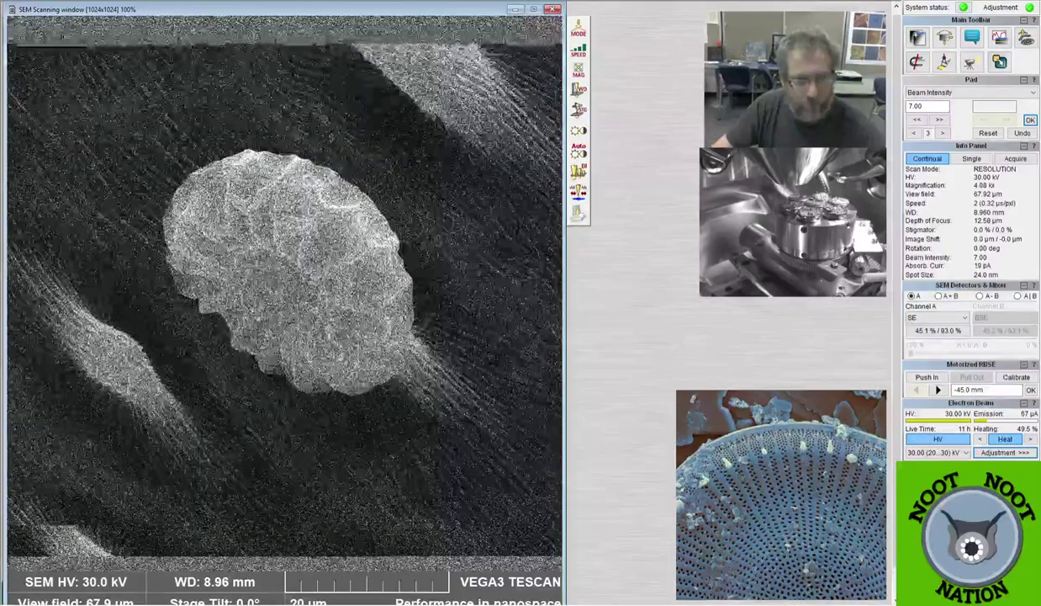
# Move to another cluster of pollen grains, focus at 8.98 mm and frame the group with a view field of about 157 µm.
pyautogui.scroll(-10, 336, 288)
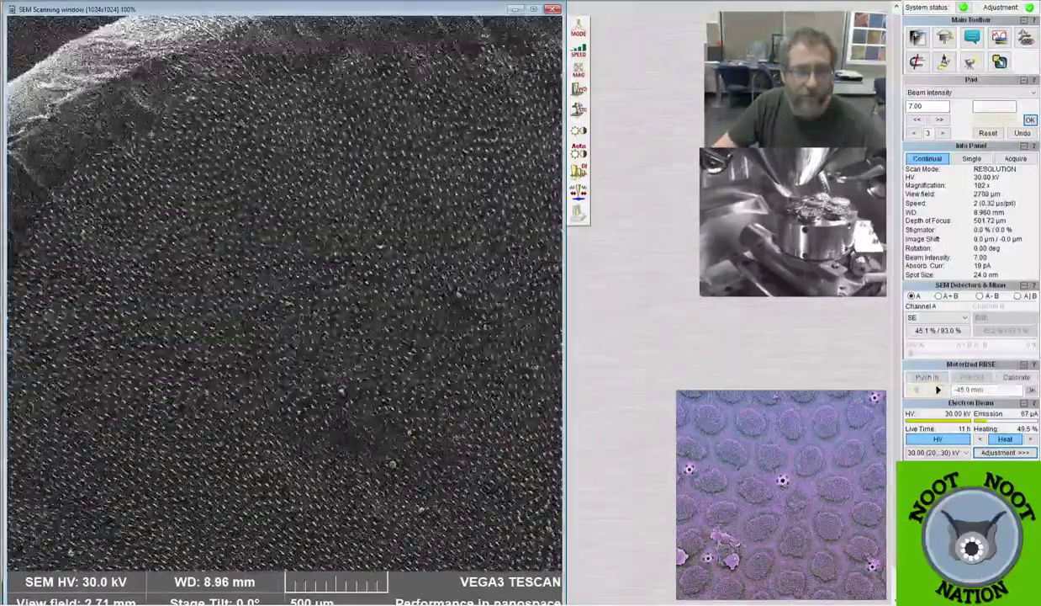
pyautogui.moveTo(157, 133); pyautogui.dragTo(351, 242)
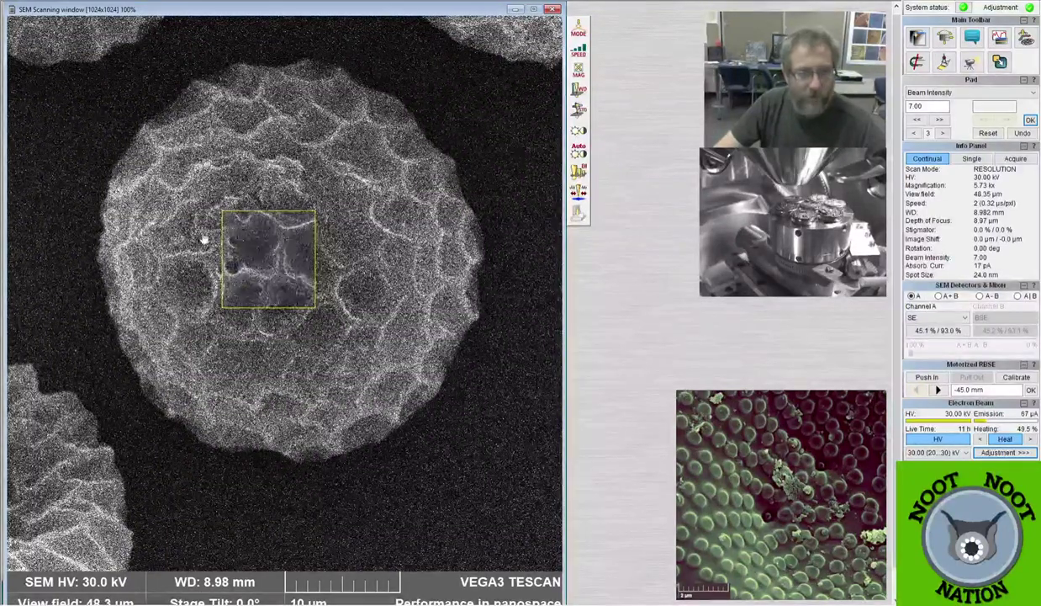
pyautogui.scroll(-5, 284, 293)
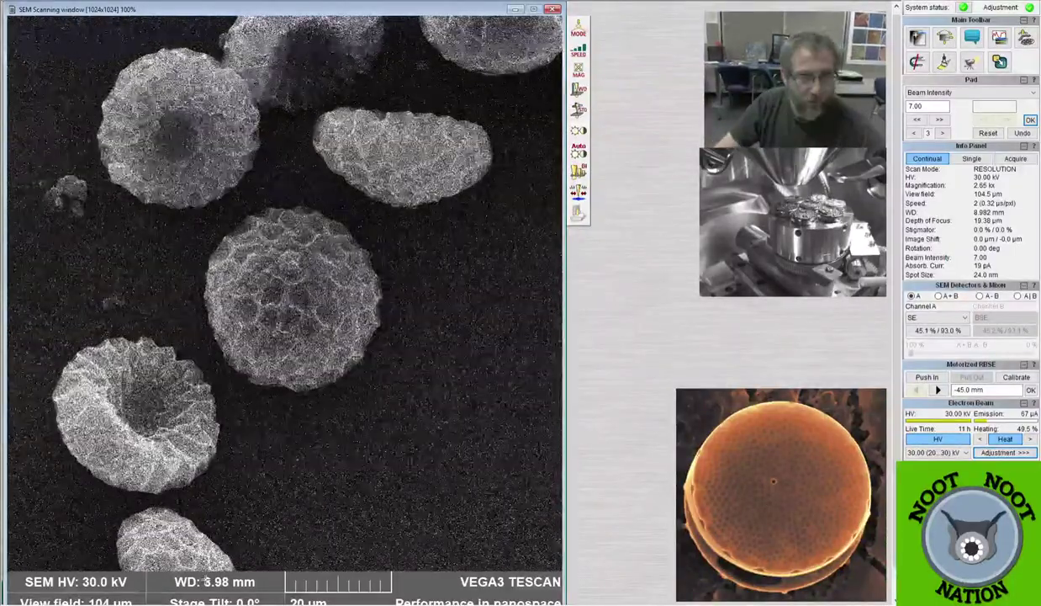
pyautogui.scroll(-2, 286, 295)
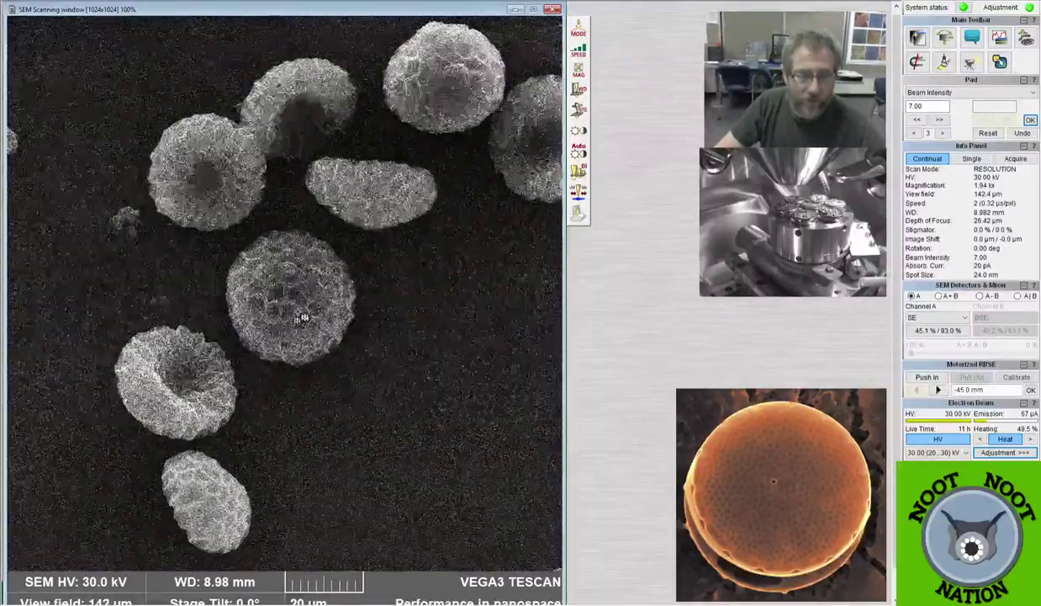
pyautogui.moveTo(305, 318); pyautogui.dragTo(294, 304)
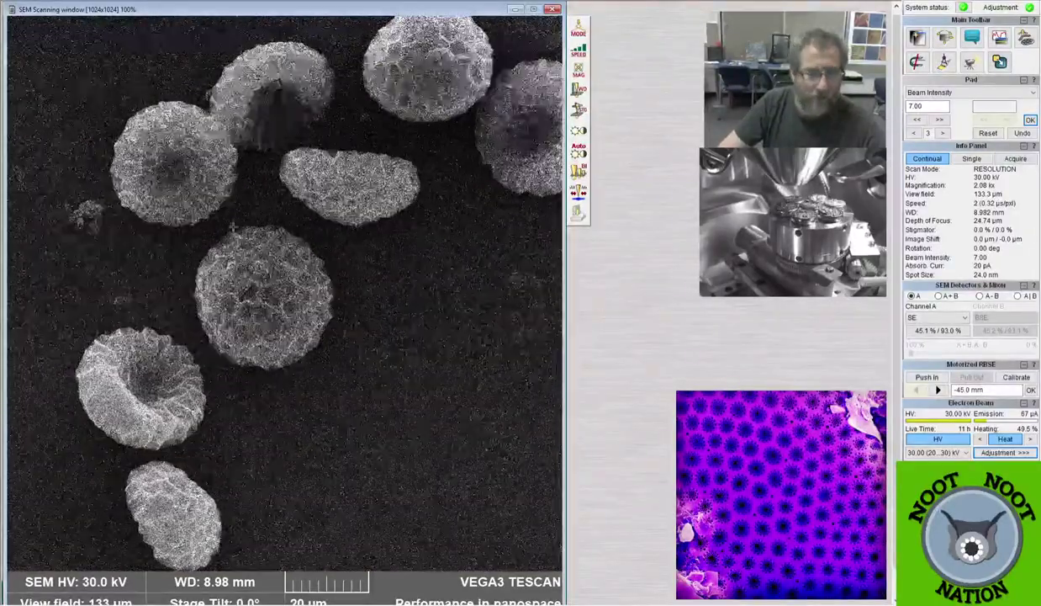
pyautogui.scroll(-1, 236, 229)
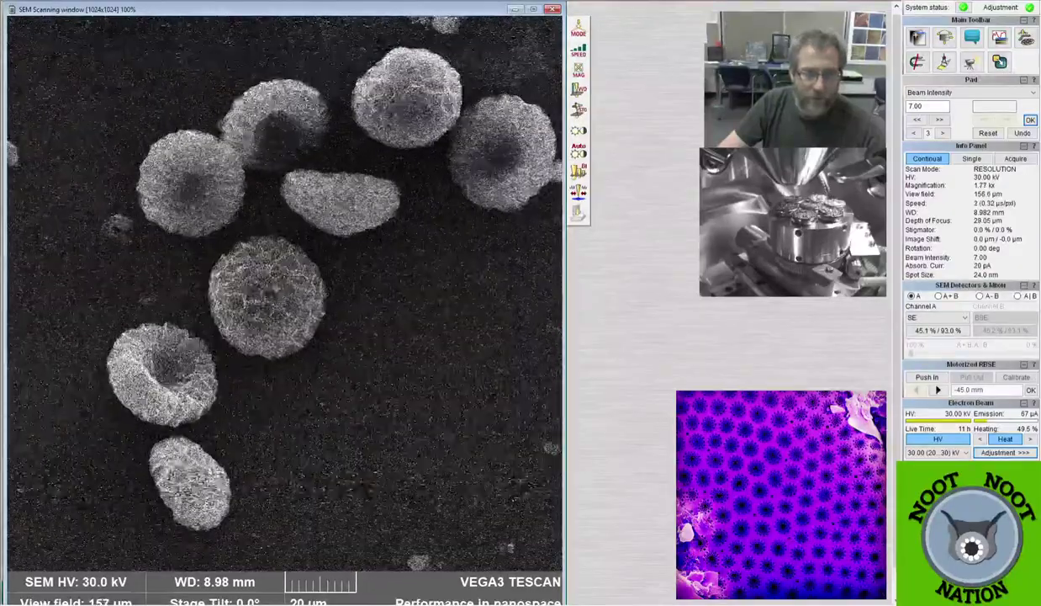
pyautogui.click(360, 339)
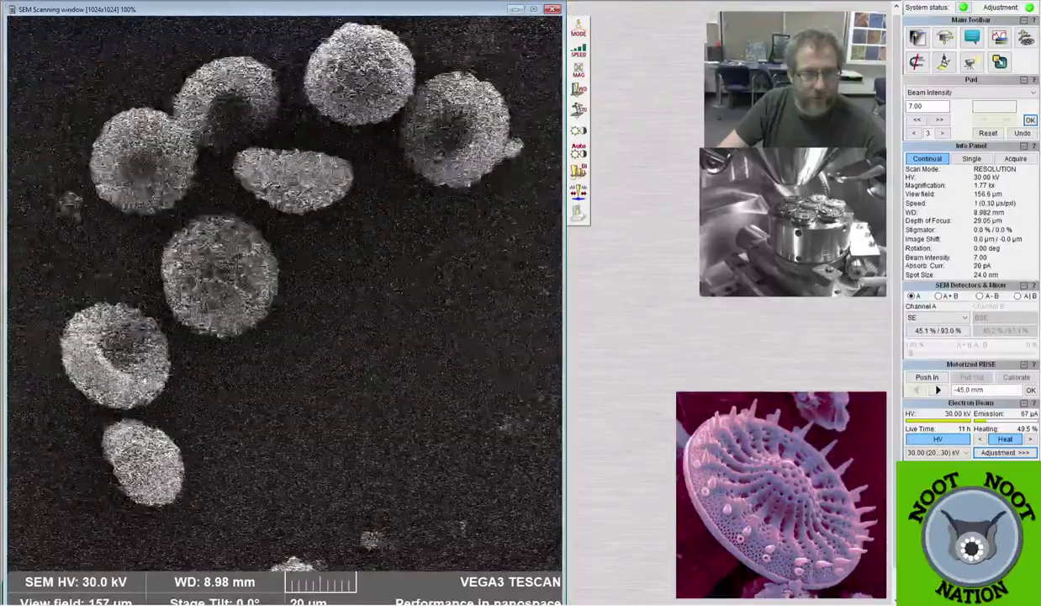
# Acquire a 1280x1280 image of the pollen cluster at scan speed 7, save it as Phlox pollen 2.tif and close it.
pyautogui.click(581, 47)
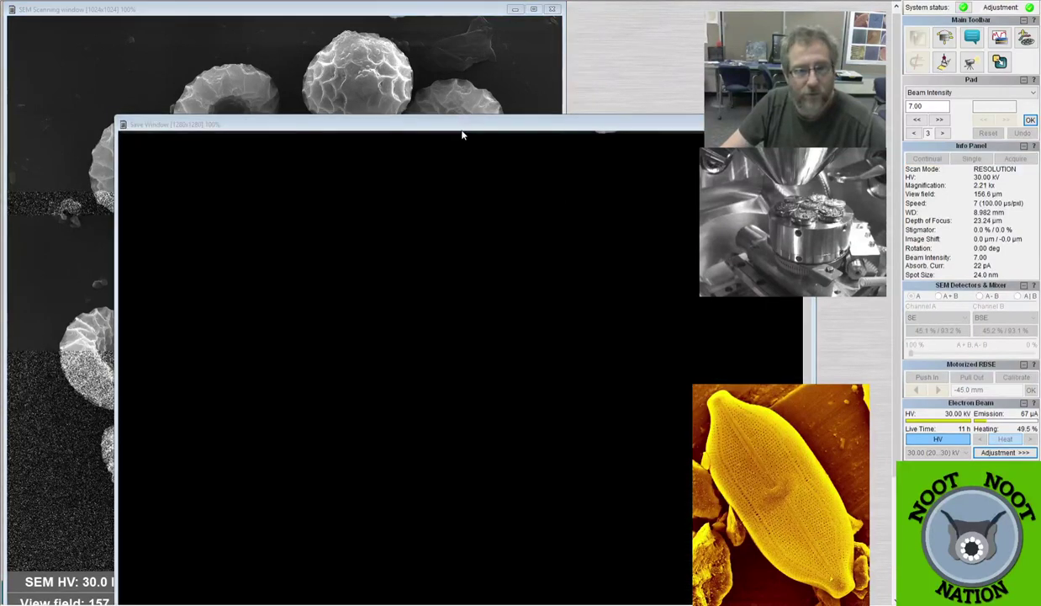
pyautogui.moveTo(462, 135); pyautogui.dragTo(348, 19)
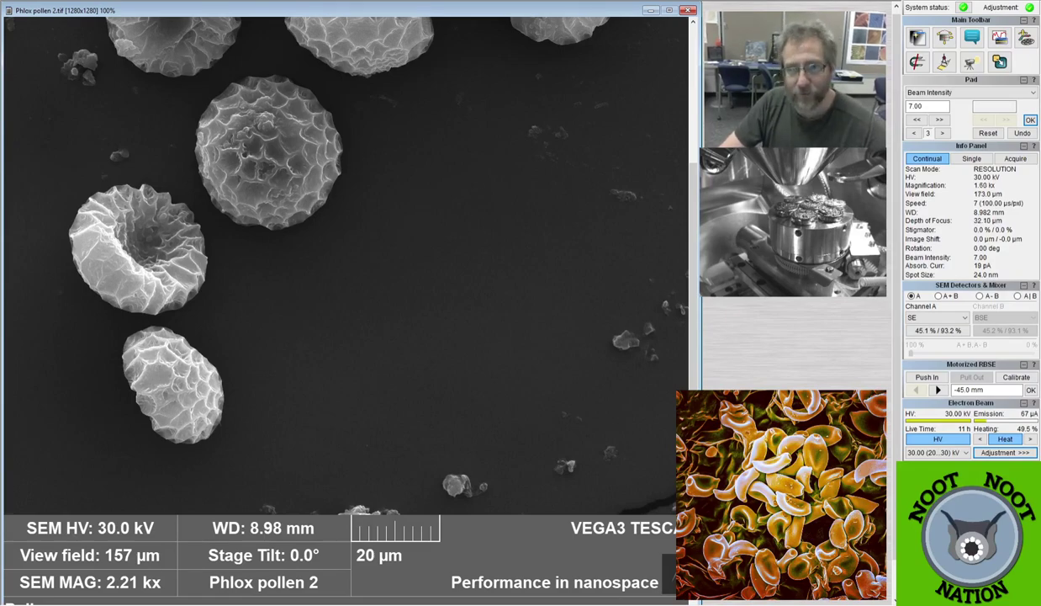
pyautogui.click(688, 10)
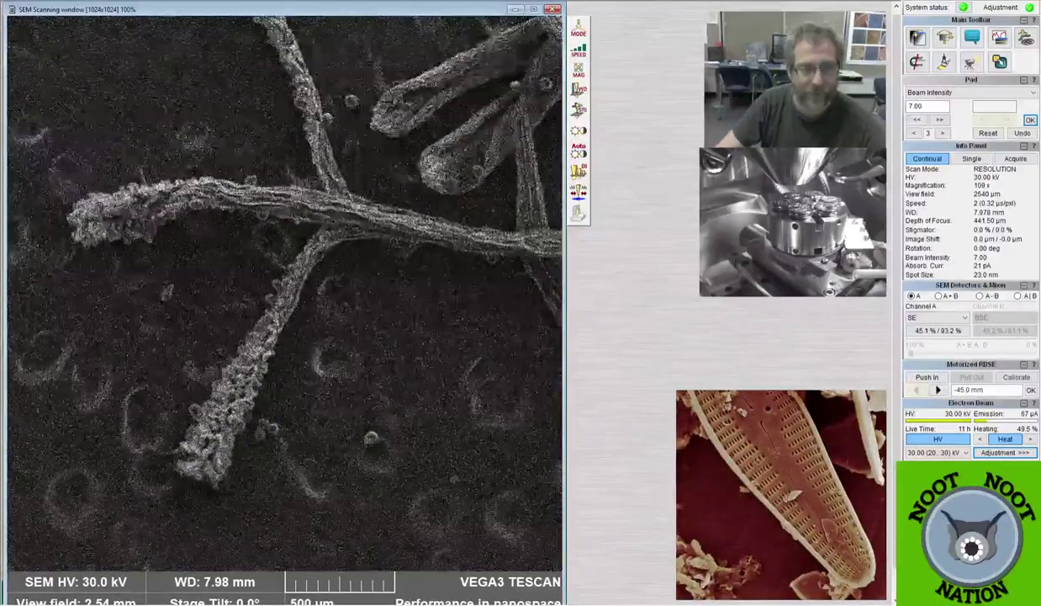
# Magnify the isolated round grain beside the stalks to a view field of about 327 µm and focus it at scan speed 4.
pyautogui.scroll(3, 253, 372)
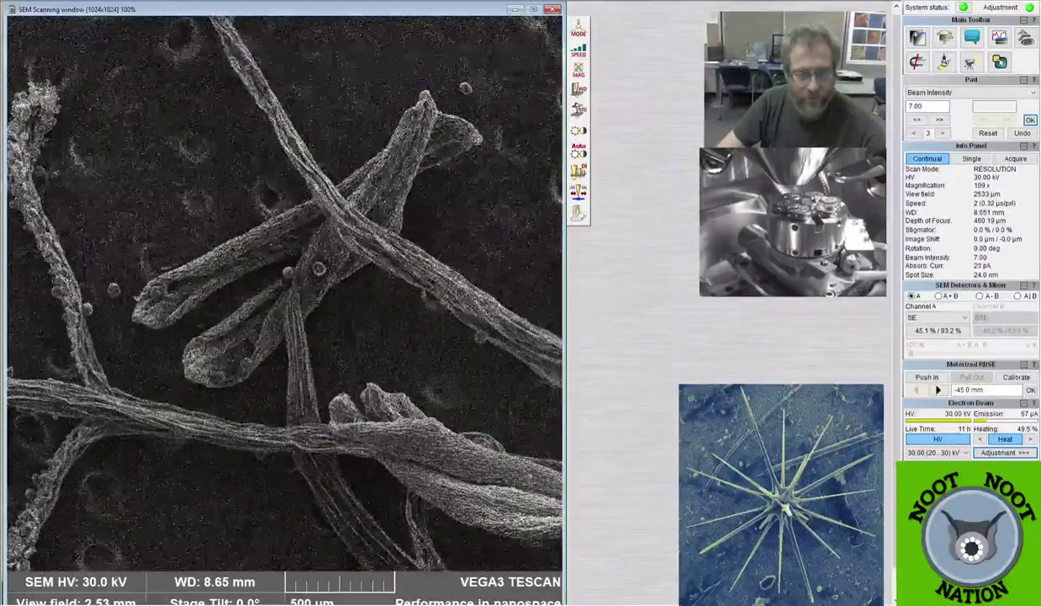
pyautogui.scroll(3, 263, 364)
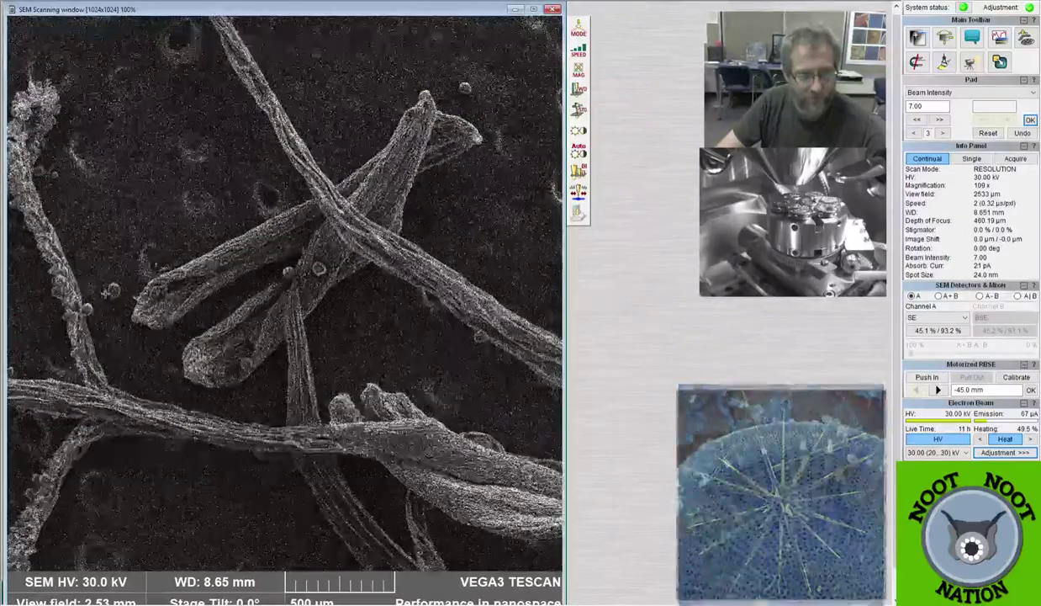
pyautogui.scroll(3, 263, 363)
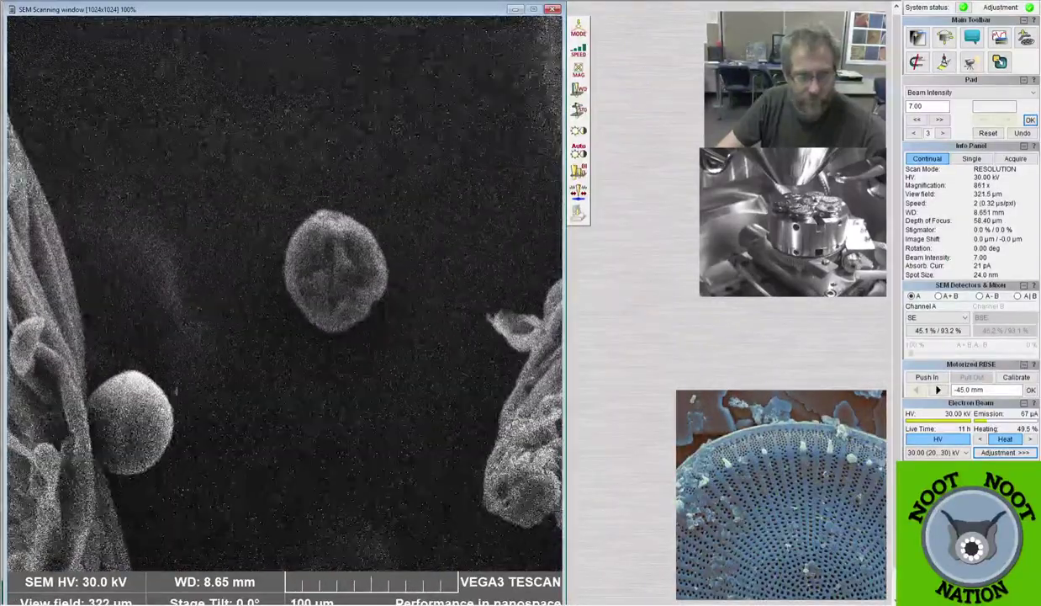
pyautogui.click(328, 263)
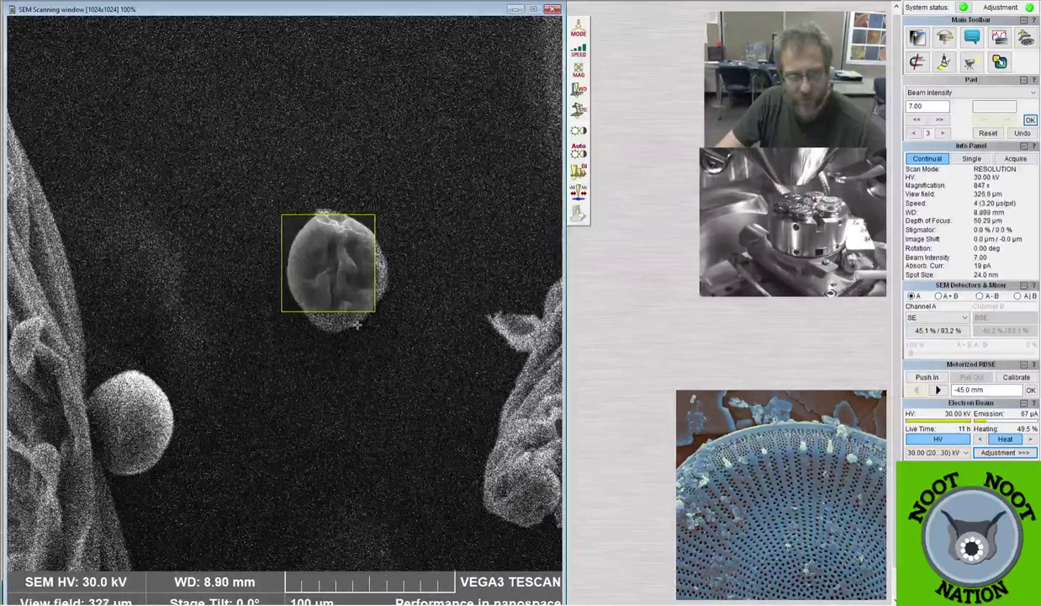
pyautogui.click(313, 229)
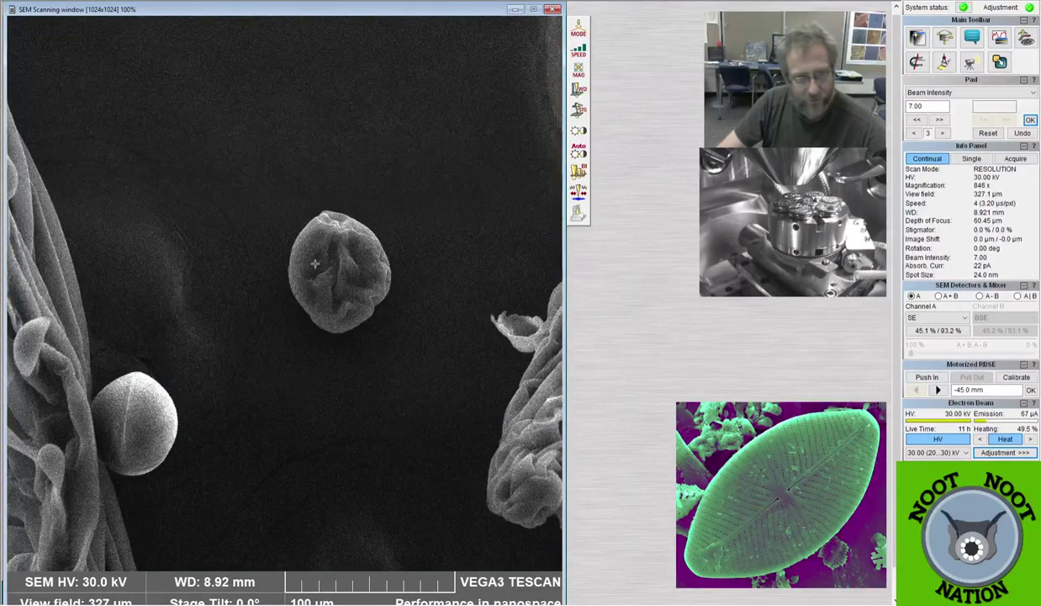
# Frame the open stalk tip holding the cluster of rounded bodies at a view field of about 297 µm and focus at 8.84 mm.
pyautogui.scroll(-3, 285, 271)
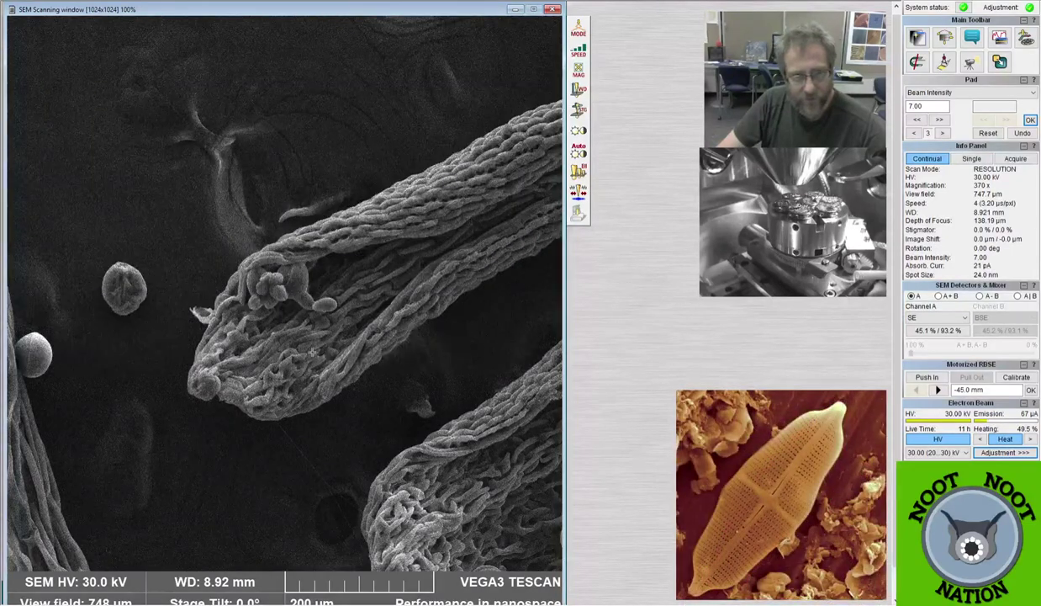
pyautogui.scroll(5, 303, 341)
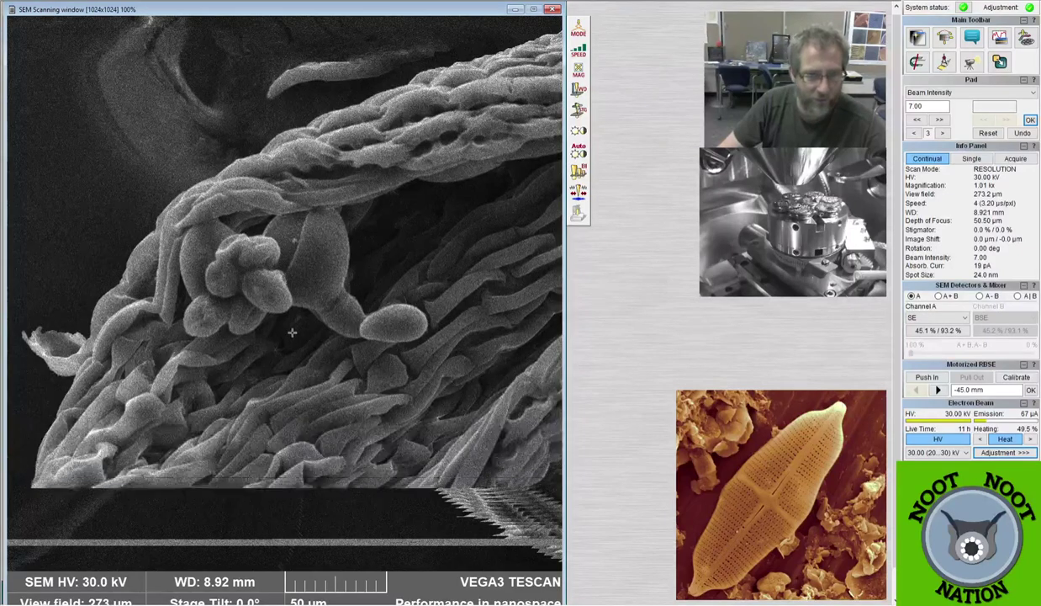
pyautogui.click(305, 459)
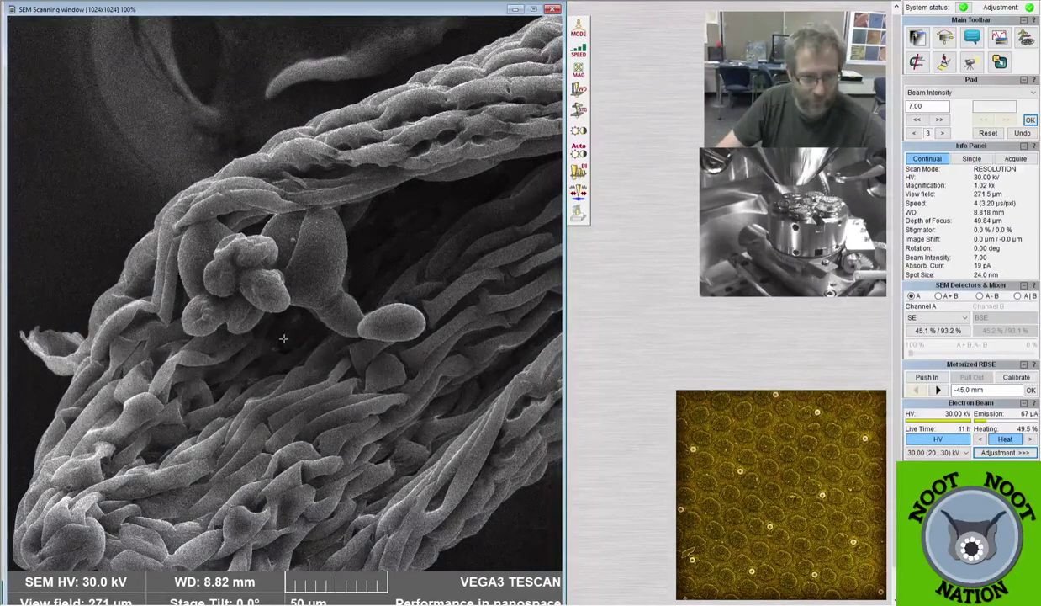
pyautogui.middleClick(325, 431)
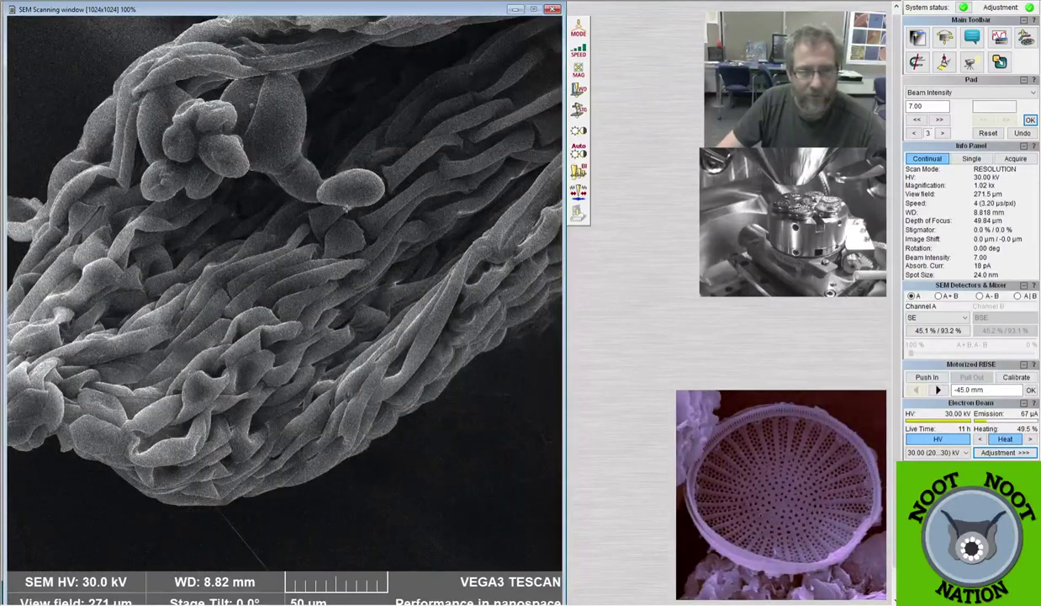
pyautogui.scroll(-2, 272, 144)
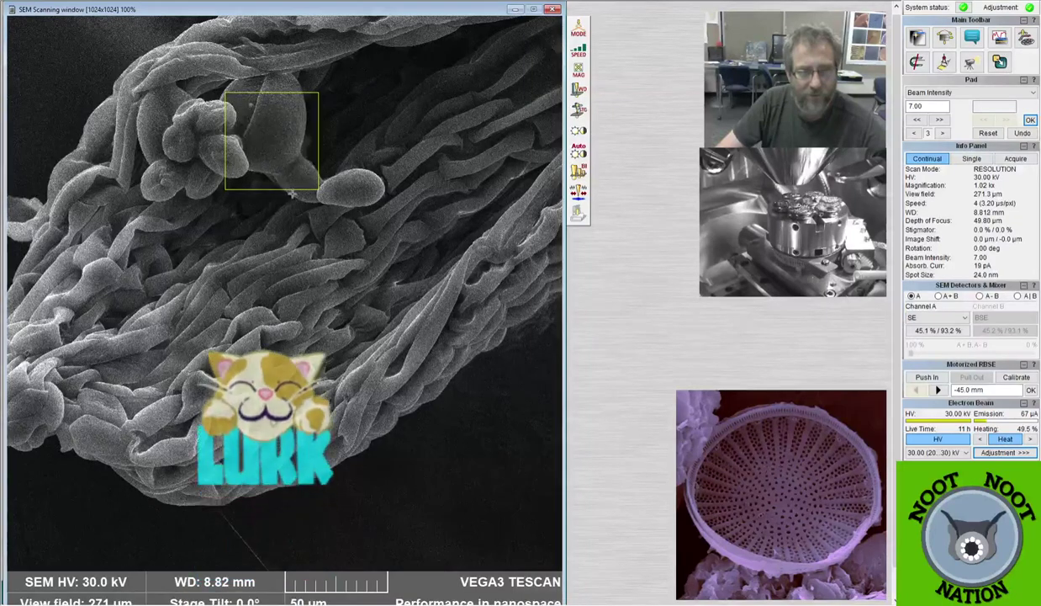
pyautogui.scroll(1, 295, 195)
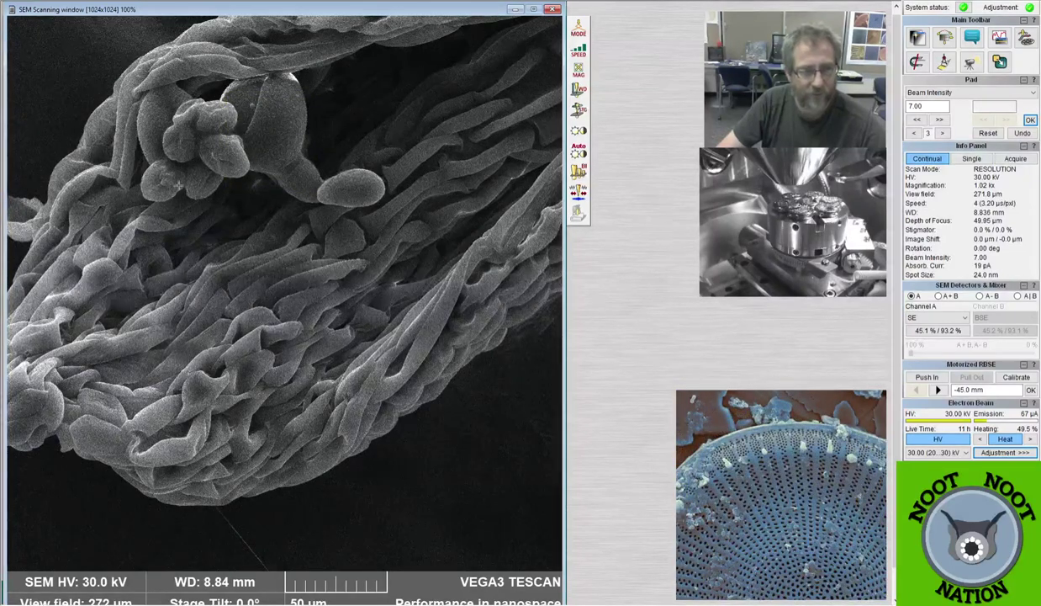
pyautogui.scroll(-1, 217, 229)
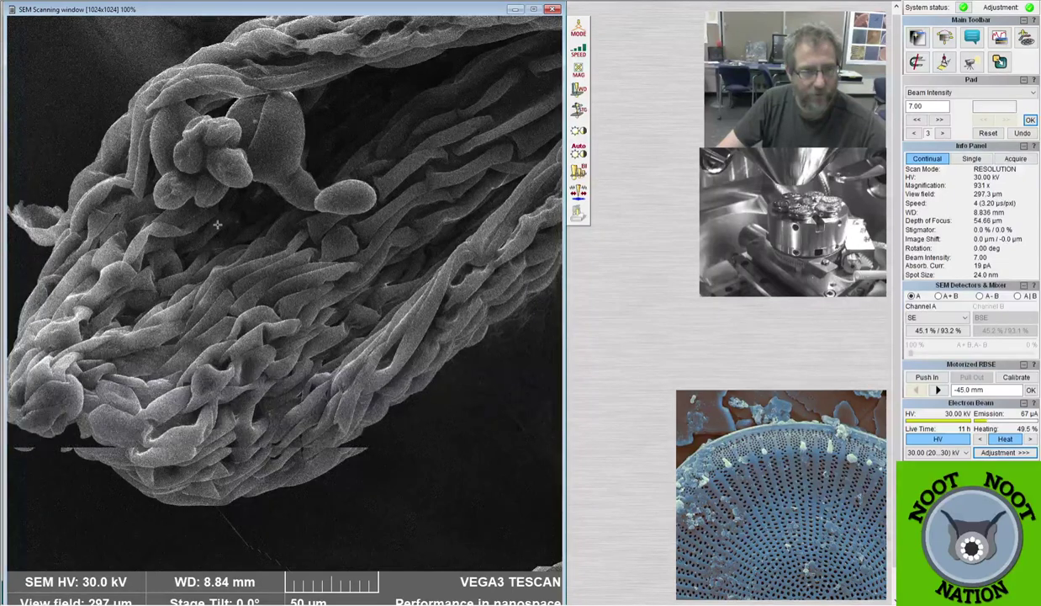
# Frame the cluster of rounded bodies in the open stalk tip at a view field of about 204 µm and scan speed 7.
pyautogui.scroll(1, 237, 234)
pyautogui.scroll(1, 237, 234)
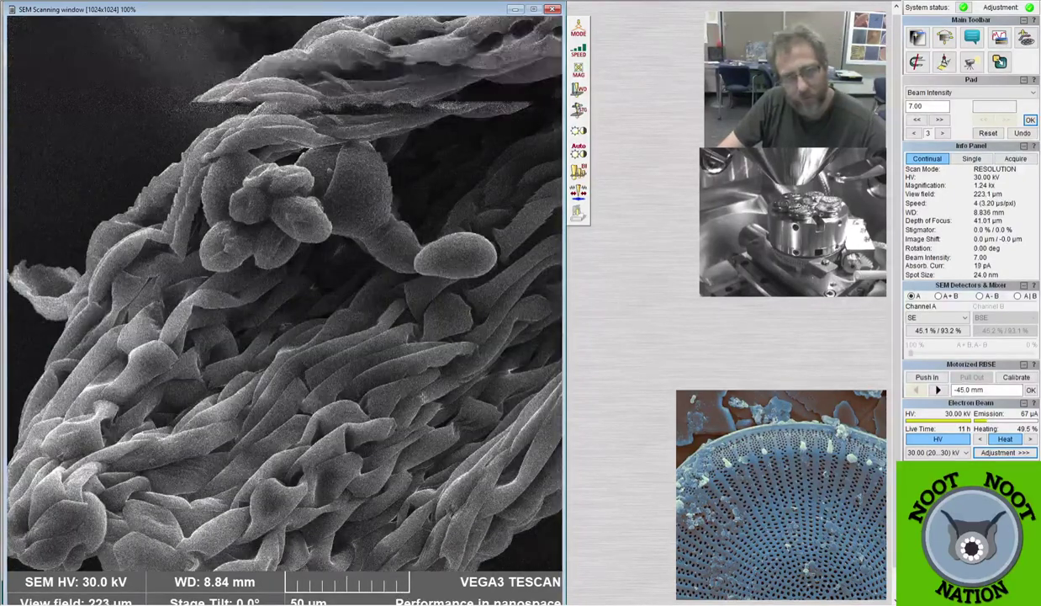
pyautogui.click(370, 386)
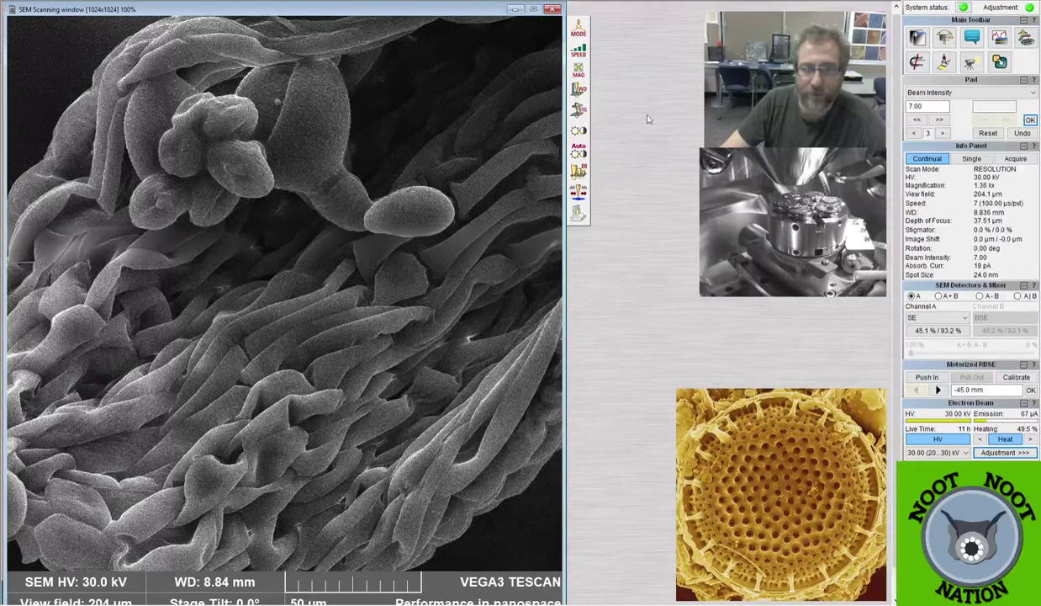
# Acquire an image of the rounded-body cluster at scan speed 7 and close its image window.
pyautogui.click(580, 215)
pyautogui.moveTo(551, 155); pyautogui.dragTo(424, 14)
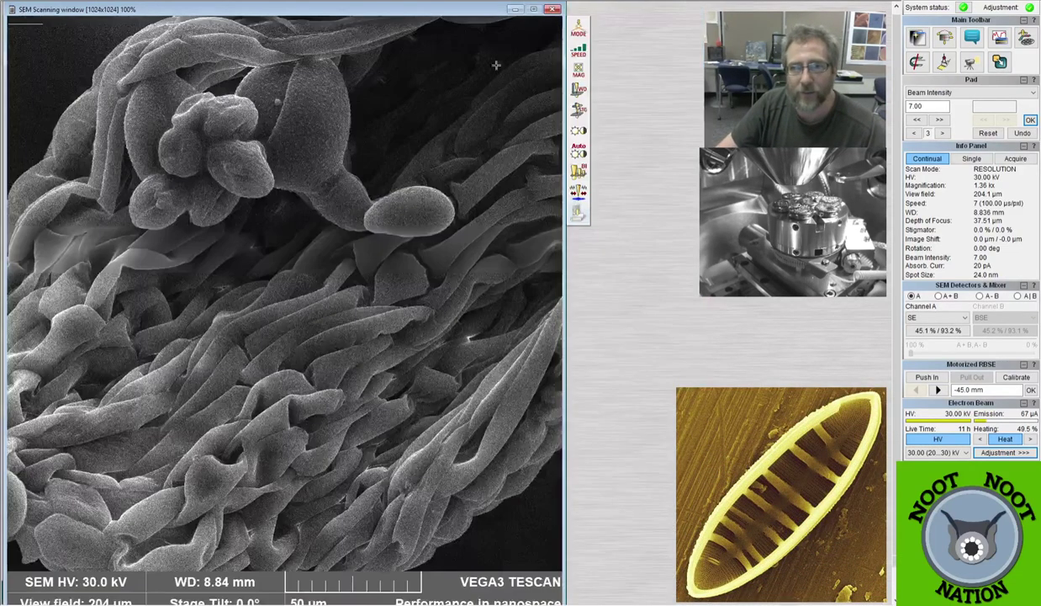
pyautogui.click(689, 8)
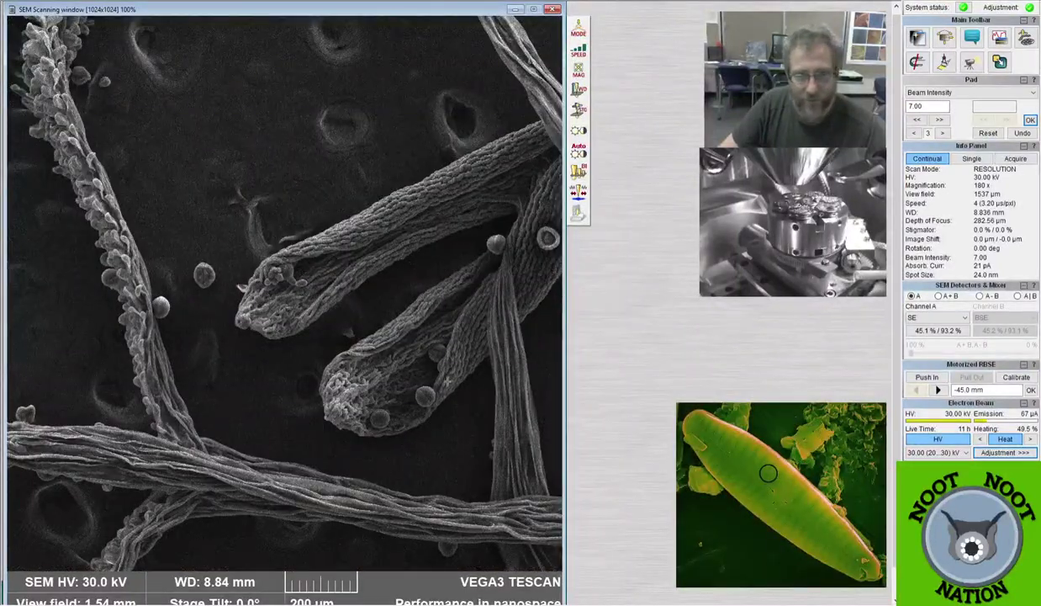
# Move to the round pollen grains inside the neighbouring open stalk tip, focus at 8.86 mm and frame them at a view field of about 328 µm.
pyautogui.scroll(5, 431, 400)
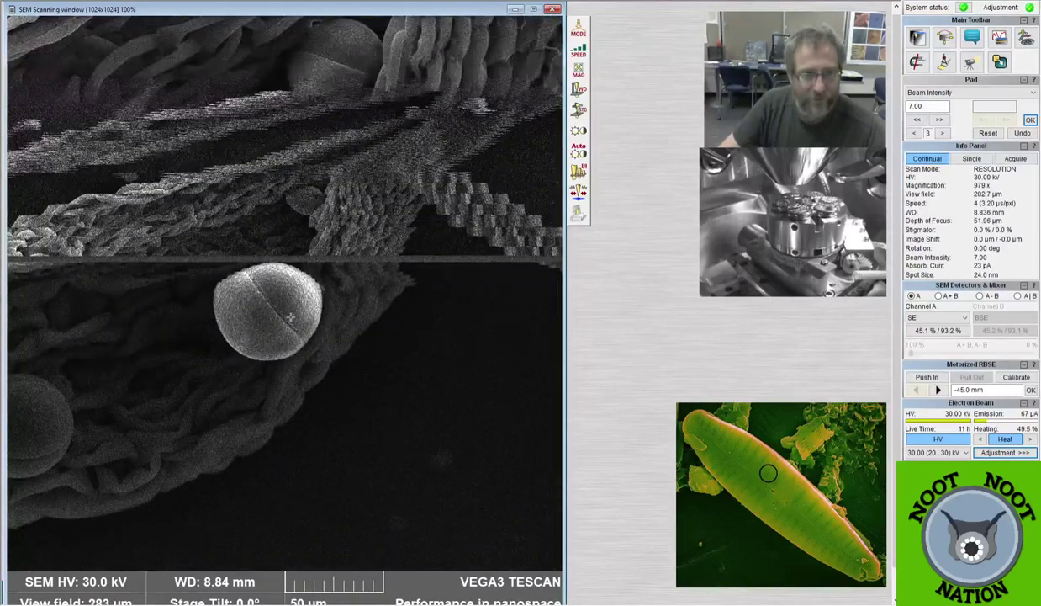
pyautogui.doubleClick(111, 367)
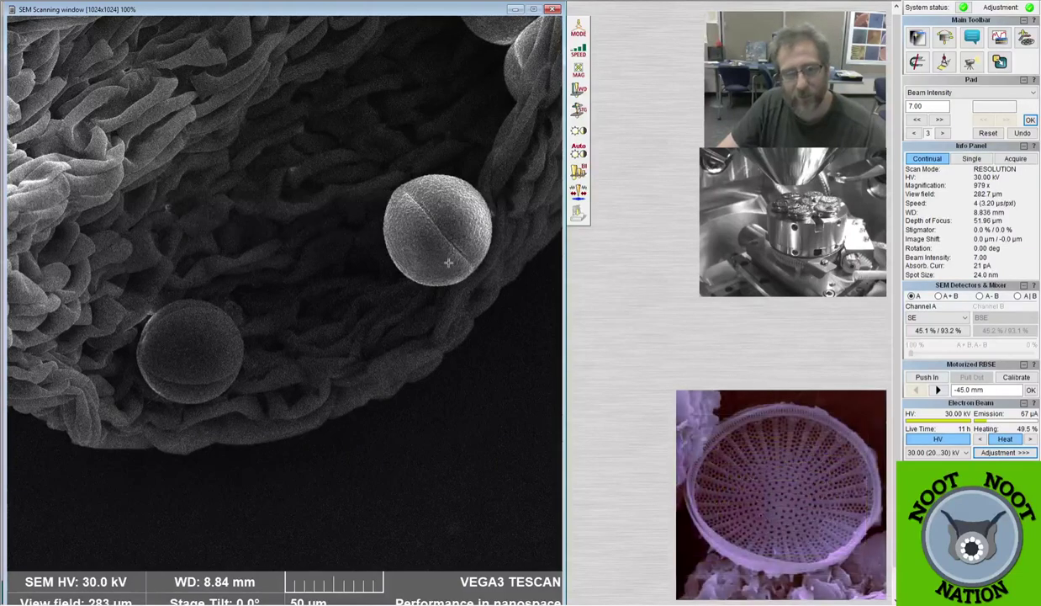
pyautogui.scroll(-5, 422, 257)
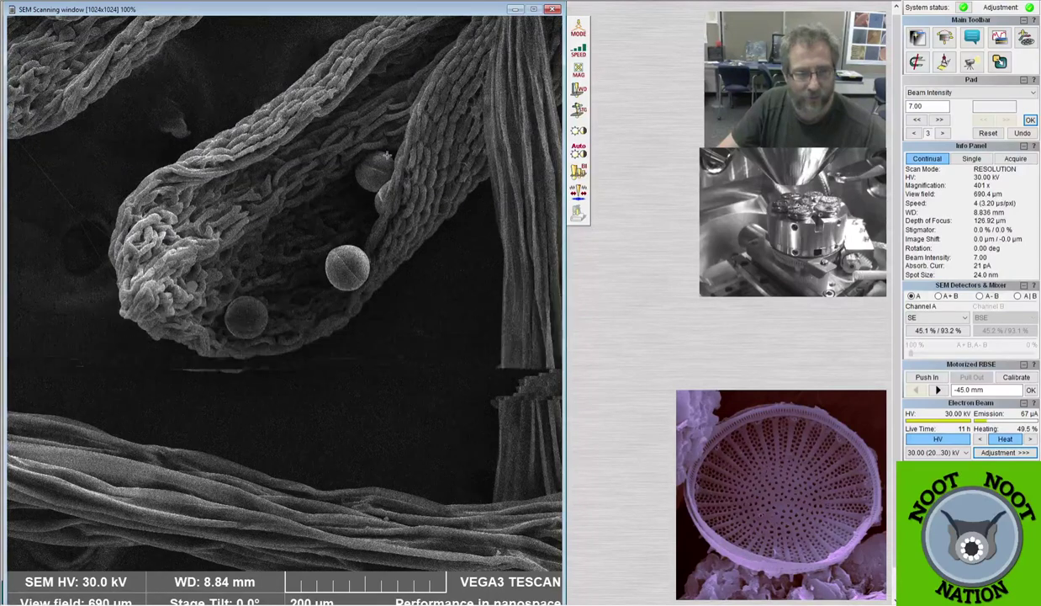
pyautogui.scroll(4, 318, 223)
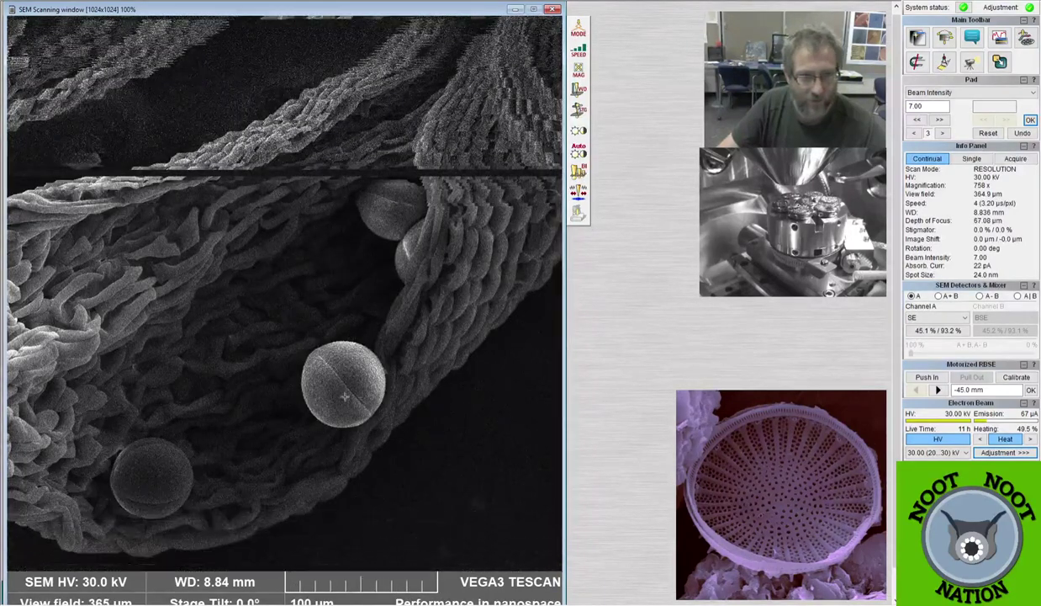
pyautogui.click(342, 385)
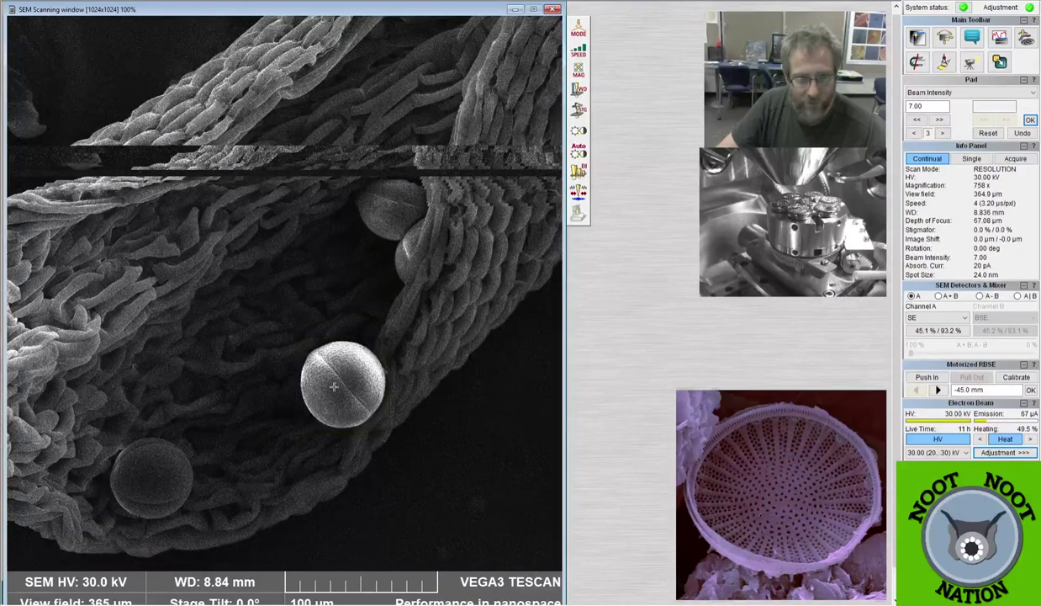
pyautogui.scroll(7, 350, 402)
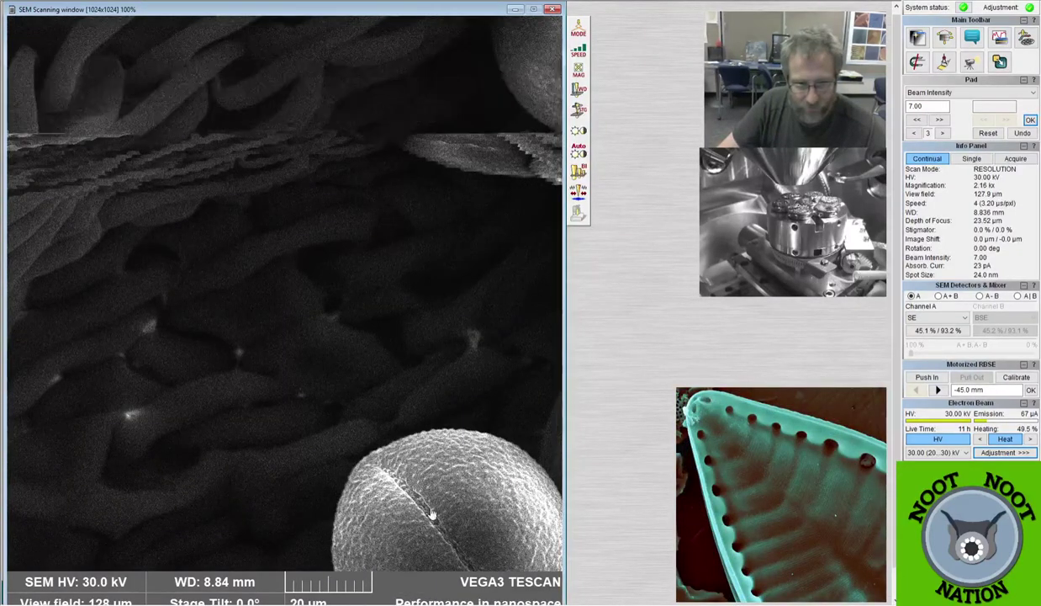
pyautogui.click(432, 505)
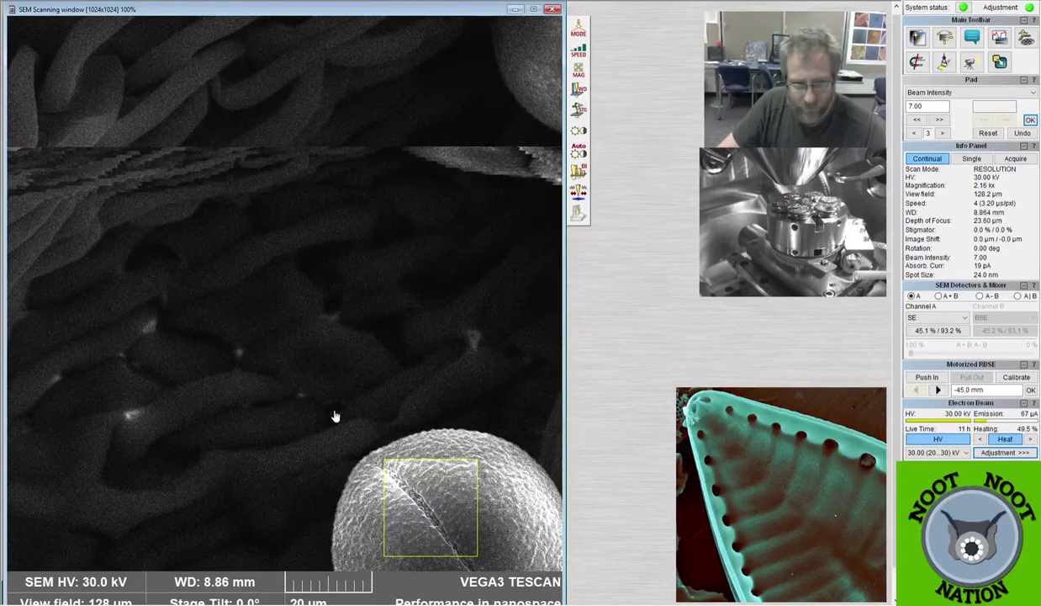
pyautogui.scroll(-2, 305, 368)
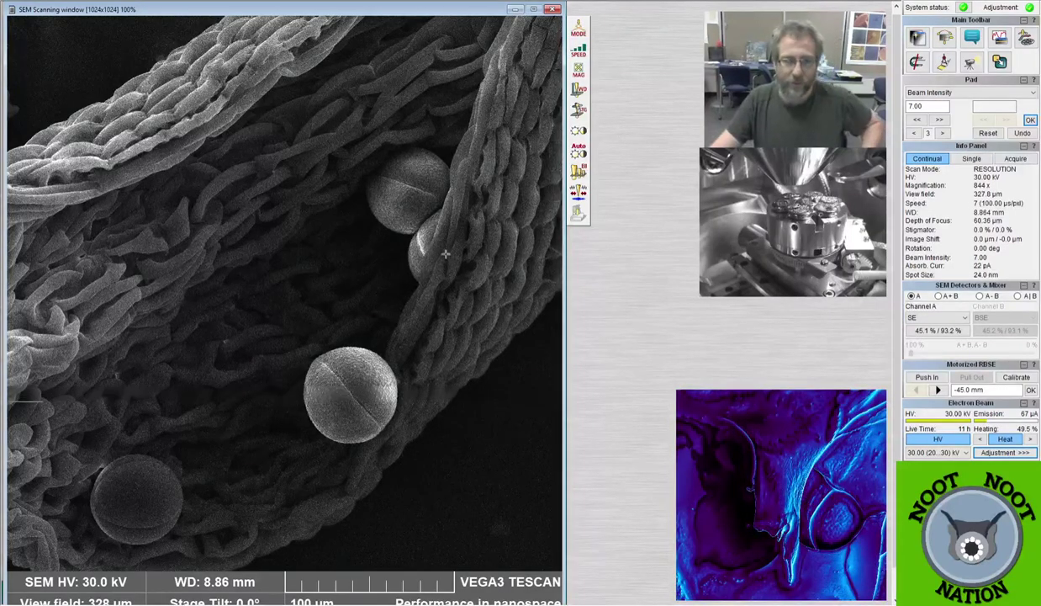
# Acquire a 1280x1280 image of the grains in the stalk tip at scan speed 7, save it as Spring Beauty pollen.tif and close it.
pyautogui.click(578, 212)
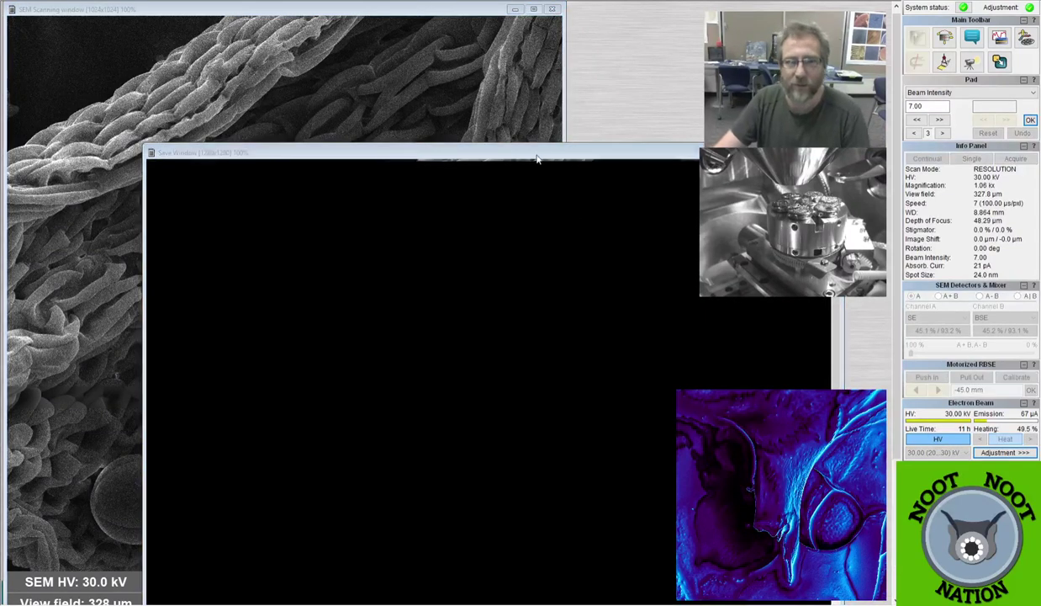
pyautogui.moveTo(536, 168); pyautogui.dragTo(391, 19)
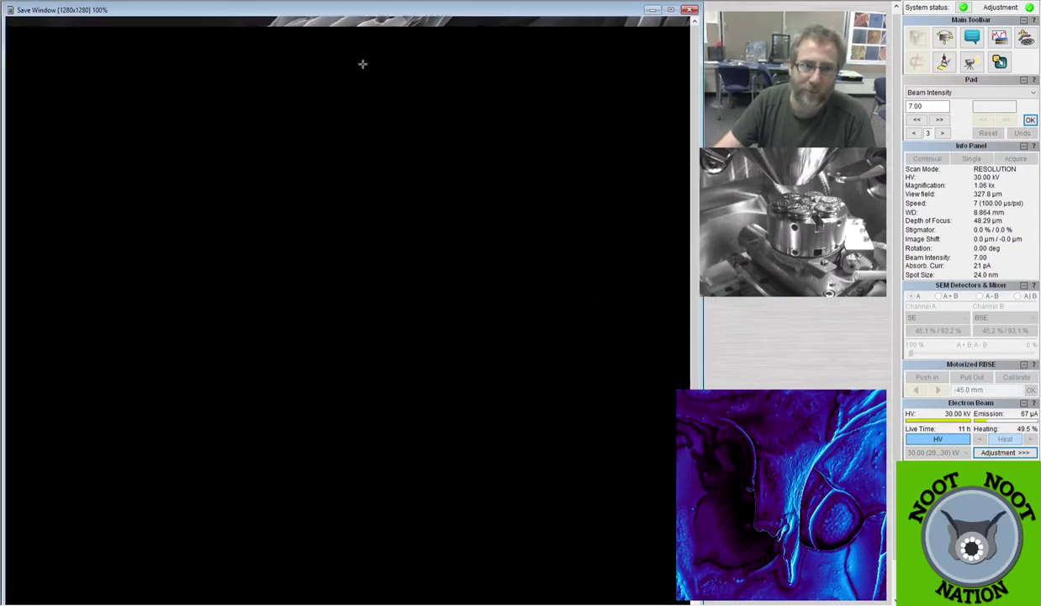
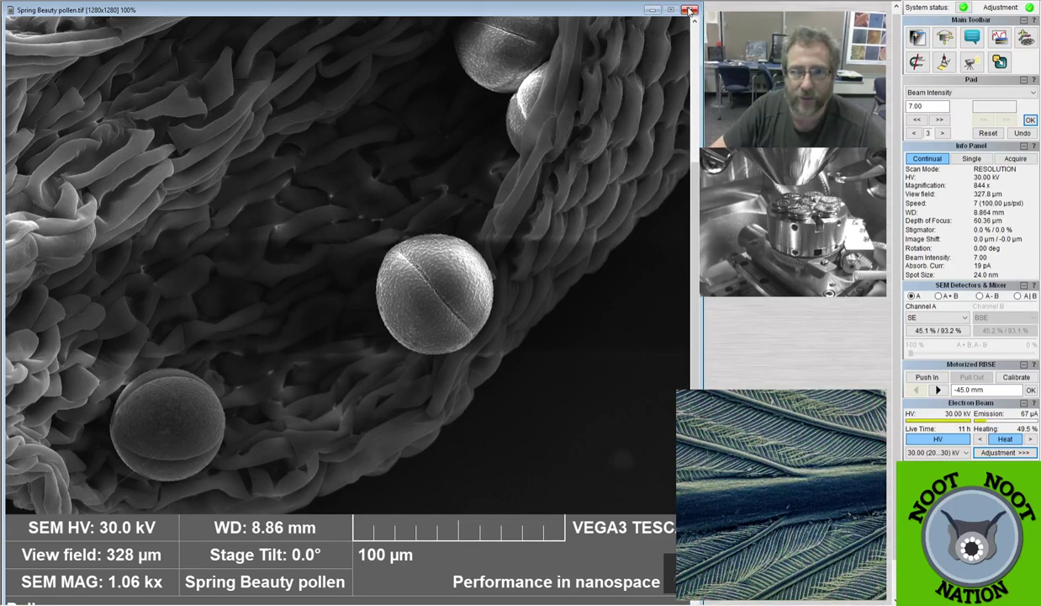
pyautogui.click(688, 10)
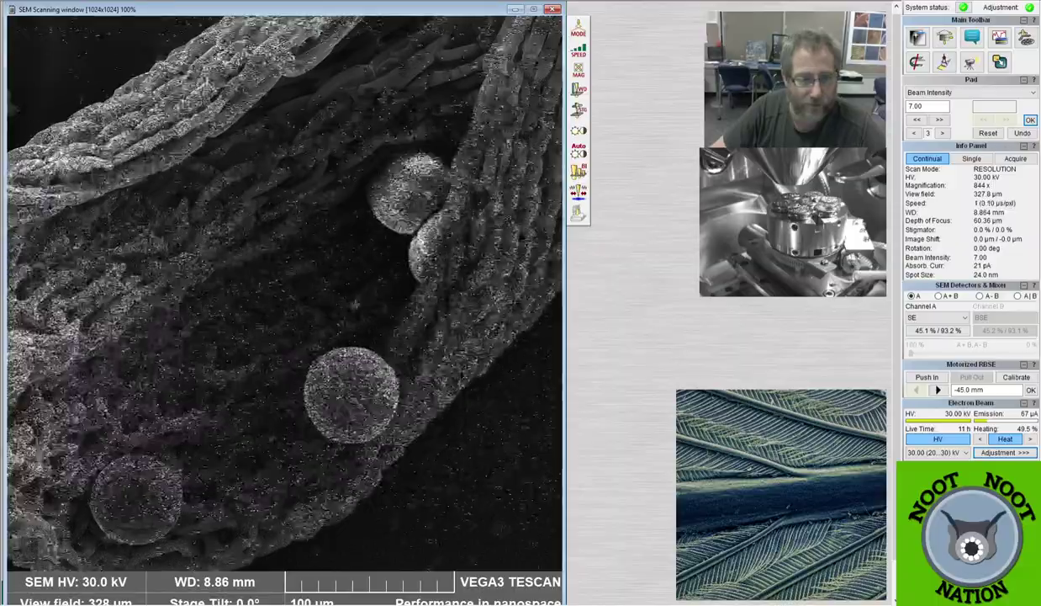
# Survey the surrounding stalks and background at view fields of about 1.3 to 2.7 mm to find another isolated pollen grain.
pyautogui.scroll(-5, 286, 301)
pyautogui.scroll(-1, 286, 301)
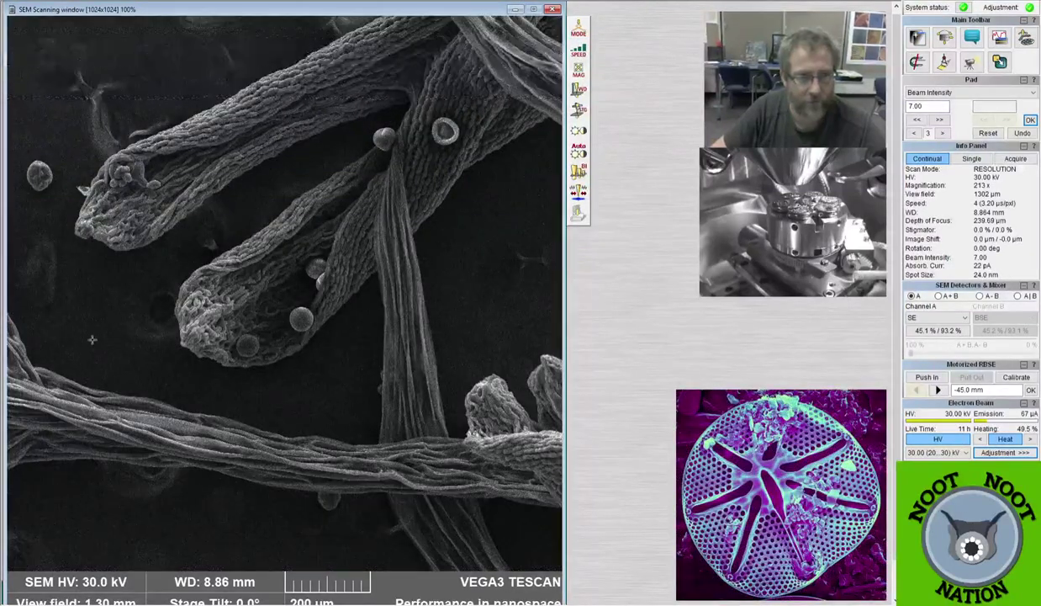
pyautogui.doubleClick(485, 91)
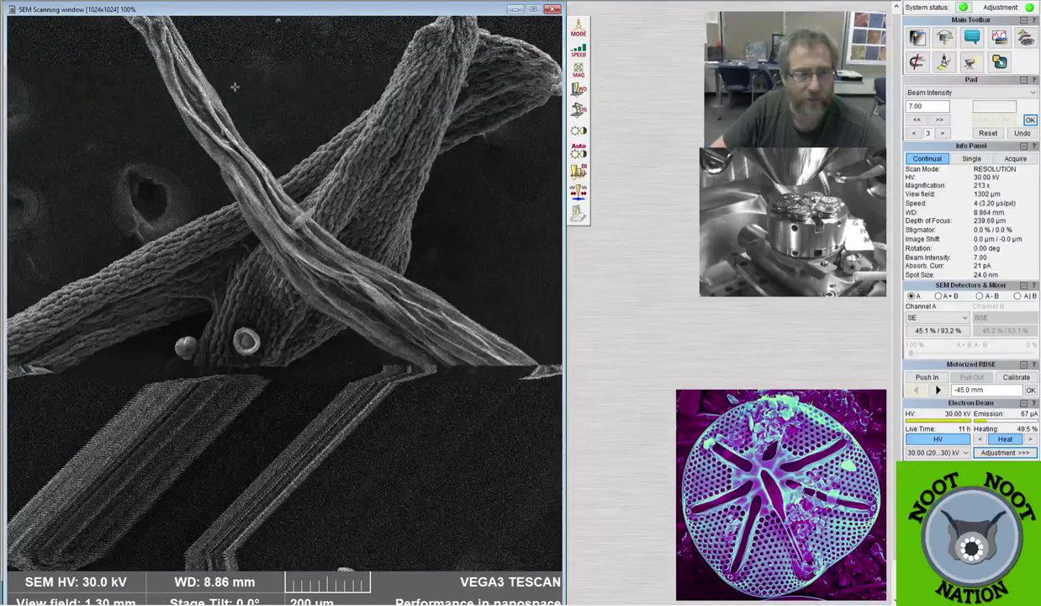
pyautogui.doubleClick(480, 99)
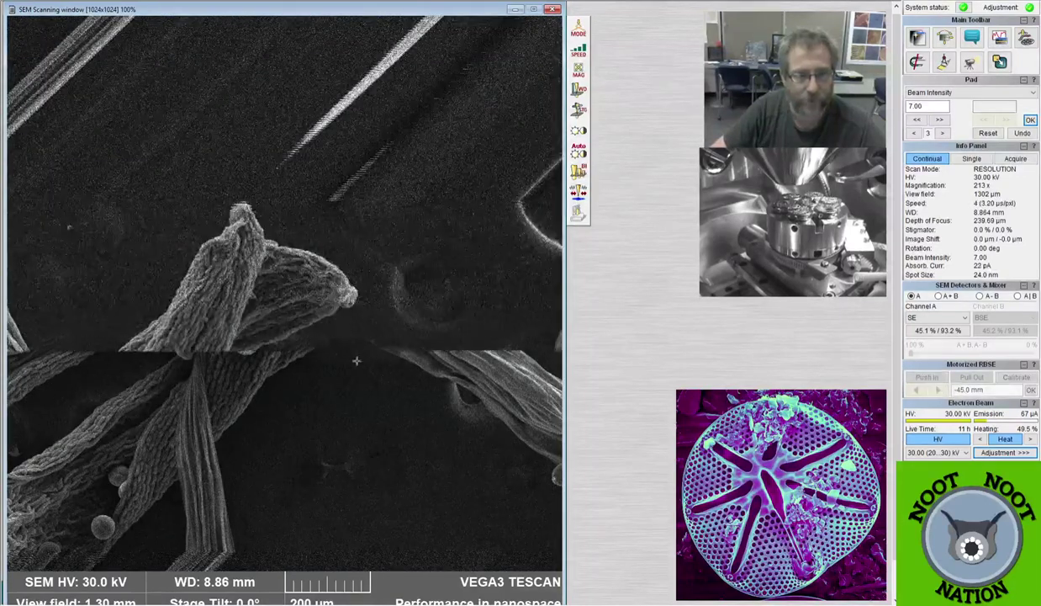
pyautogui.doubleClick(355, 486)
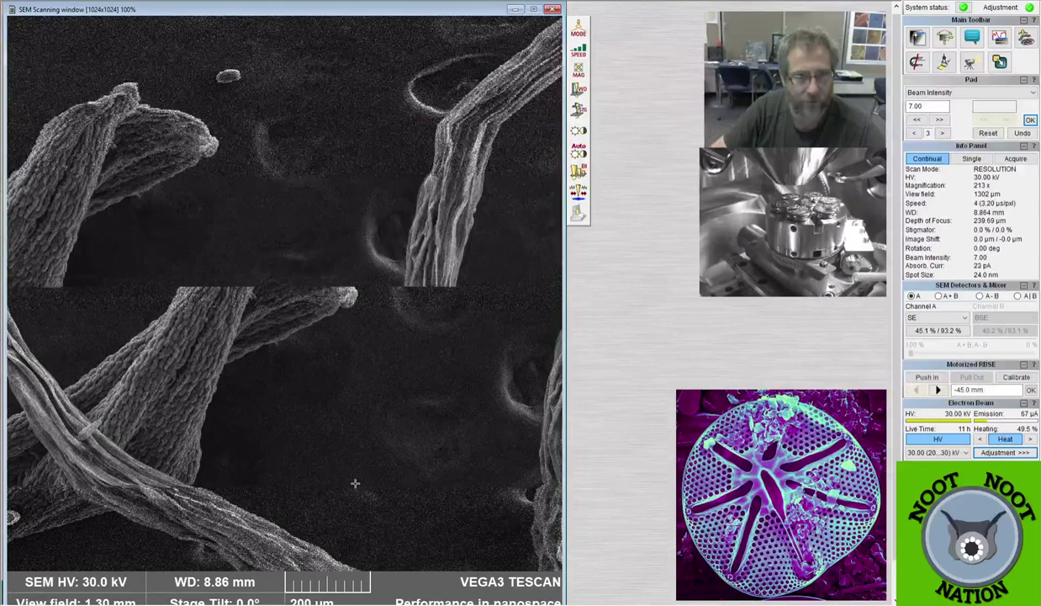
pyautogui.doubleClick(322, 491)
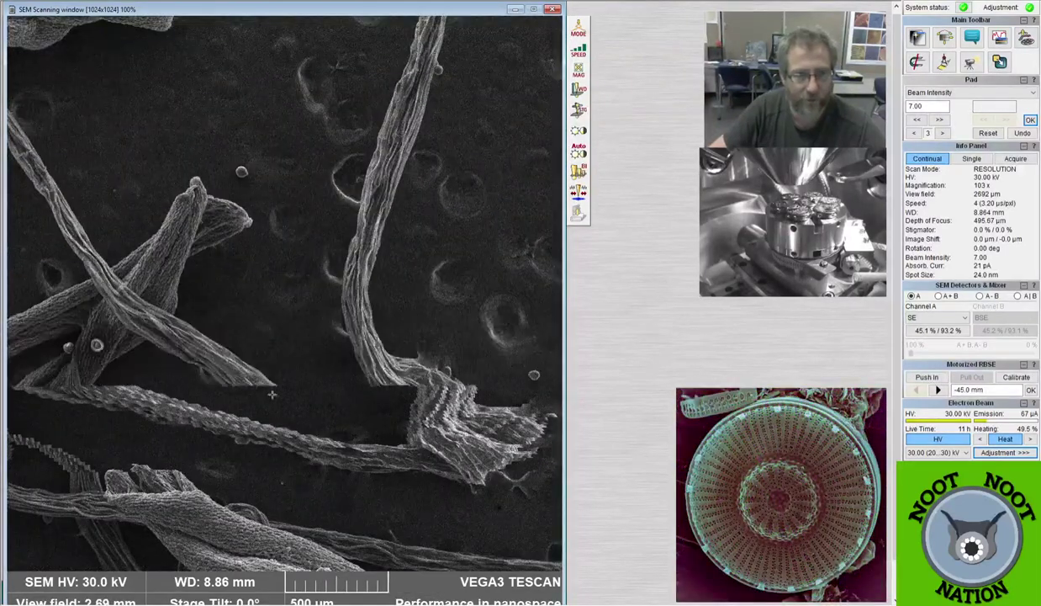
pyautogui.doubleClick(324, 534)
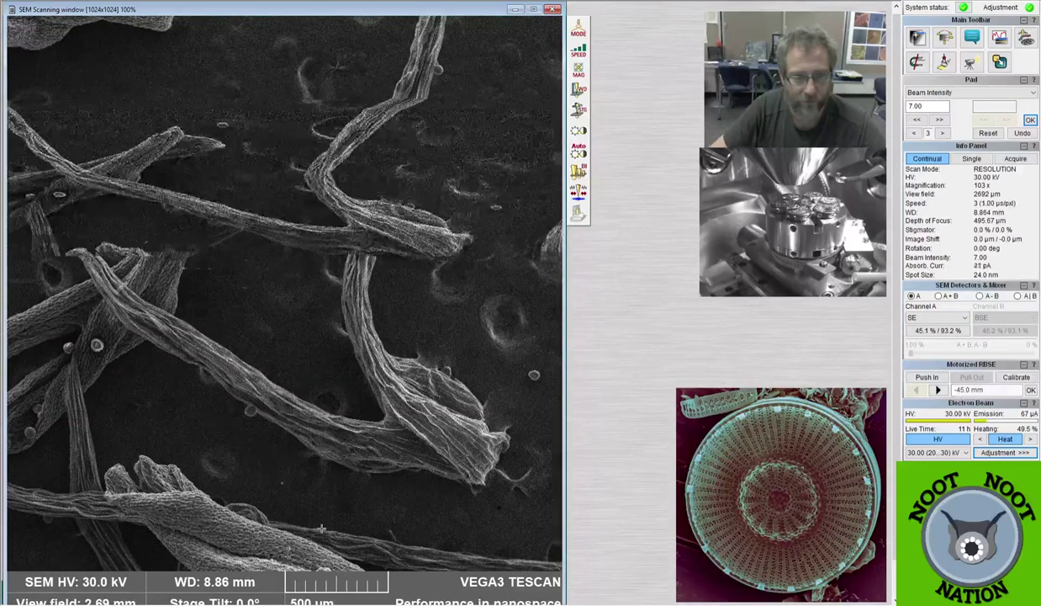
pyautogui.doubleClick(324, 530)
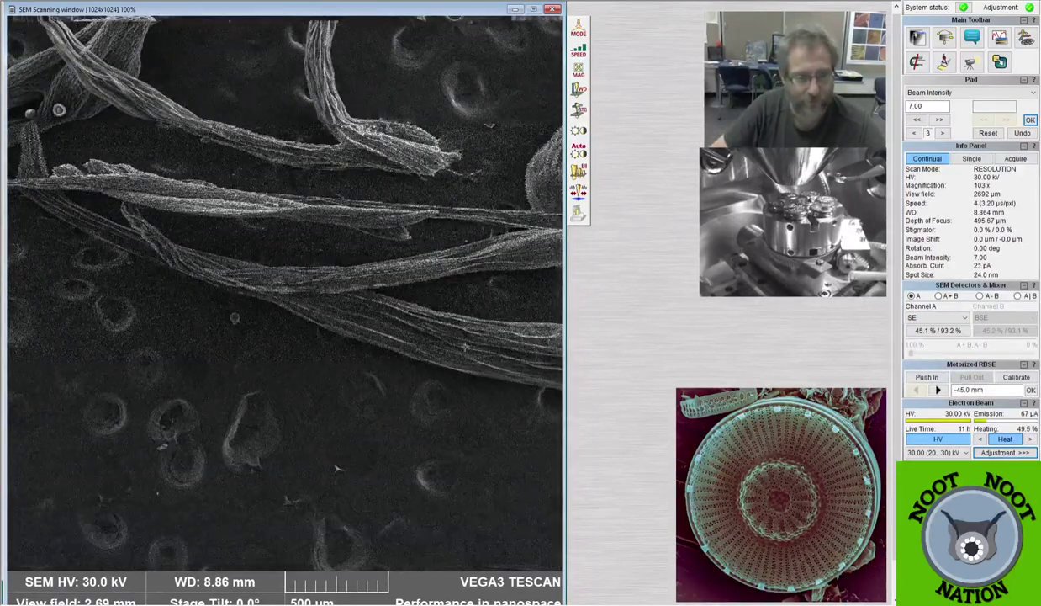
pyautogui.doubleClick(473, 343)
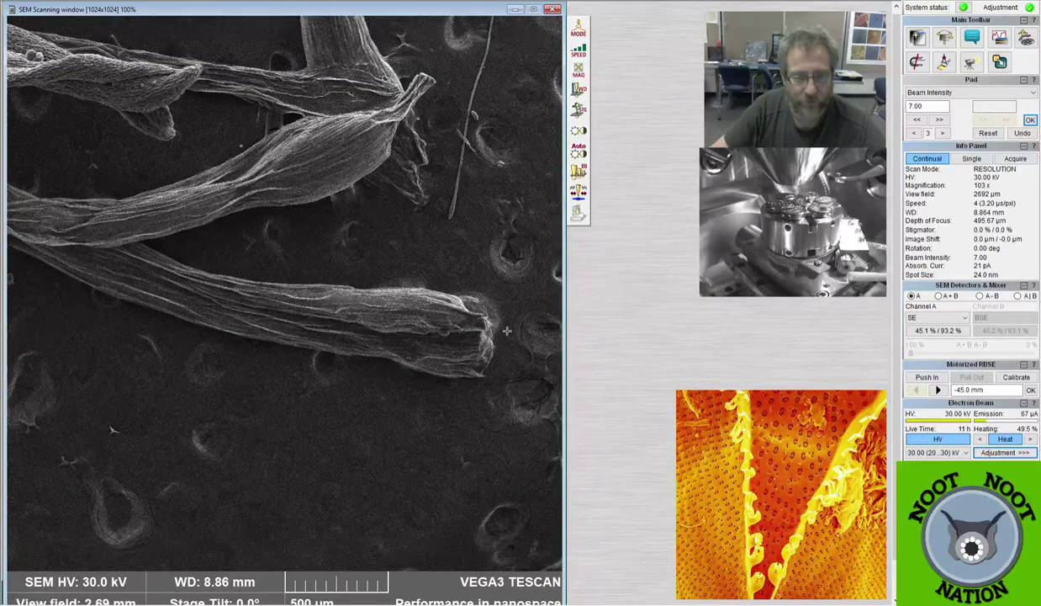
pyautogui.doubleClick(497, 229)
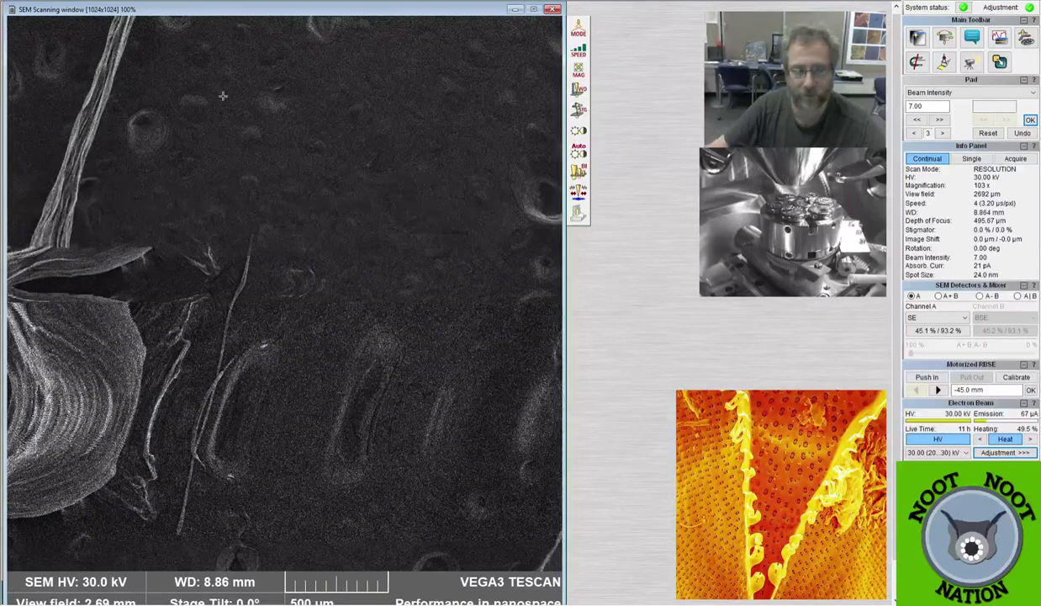
pyautogui.doubleClick(124, 103)
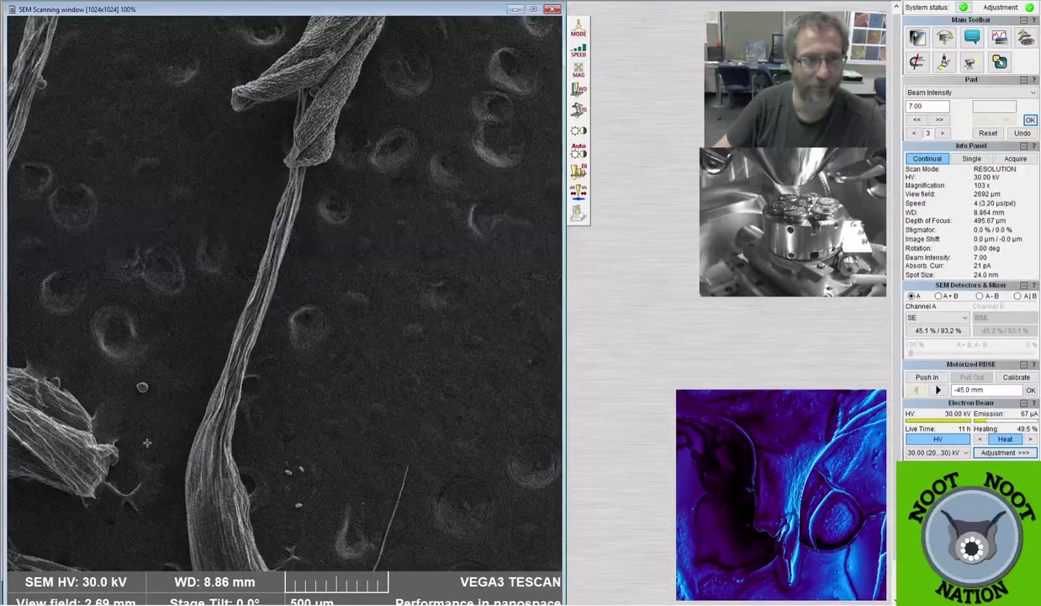
# Magnify the isolated grain beside the stalks to a view field of about 62 µm and focus it at 8.95 mm.
pyautogui.scroll(5, 284, 291)
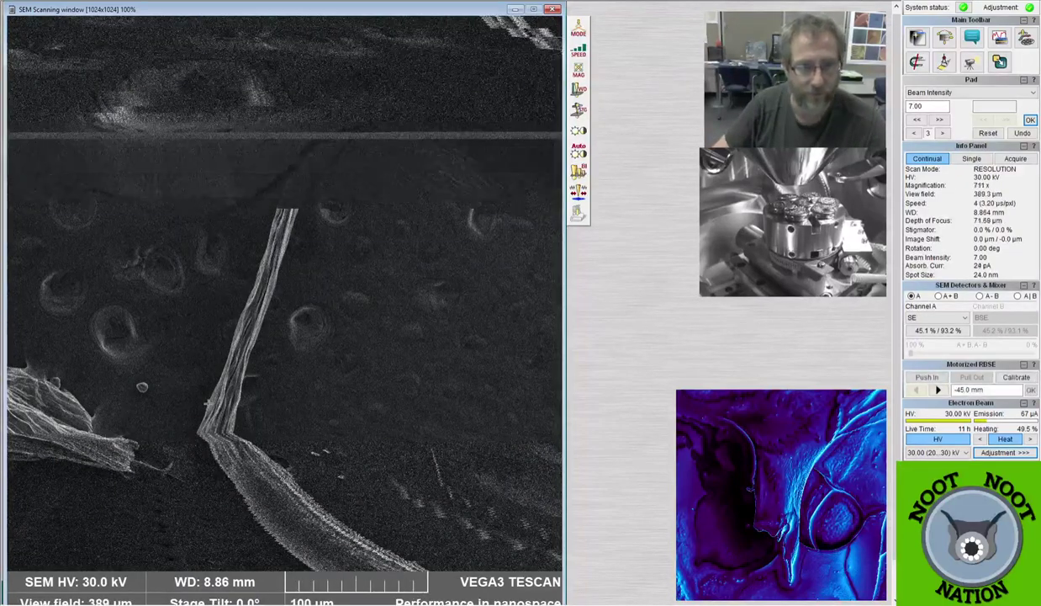
pyautogui.scroll(3, 316, 301)
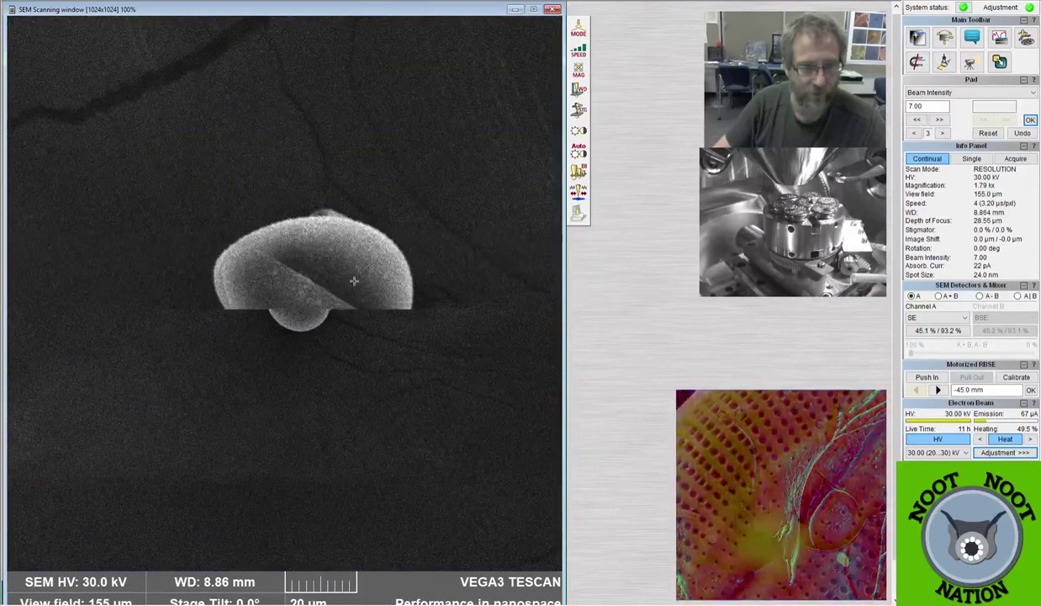
pyautogui.scroll(1, 337, 298)
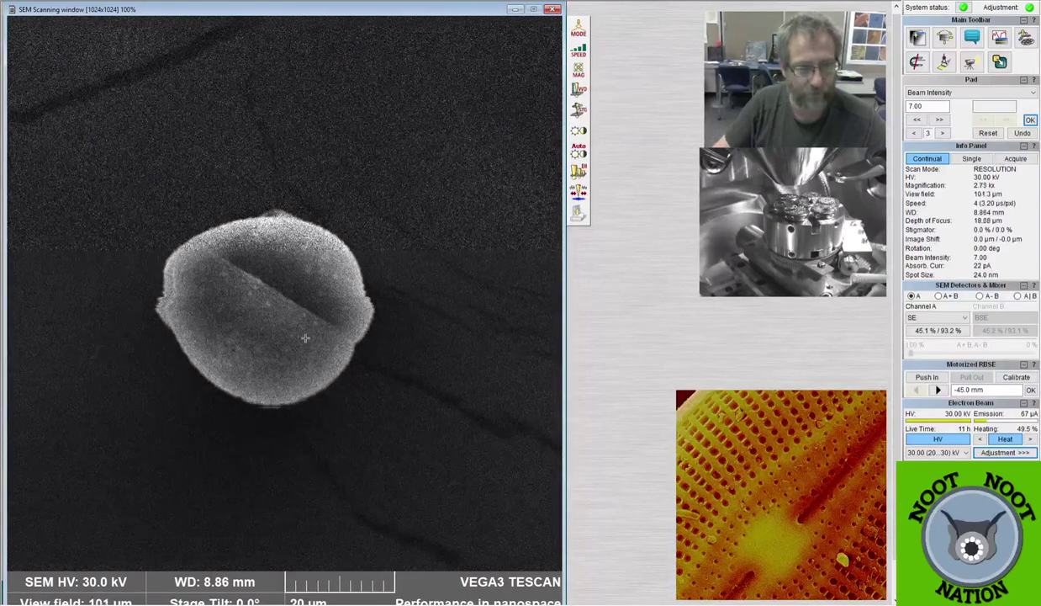
pyautogui.scroll(1, 315, 333)
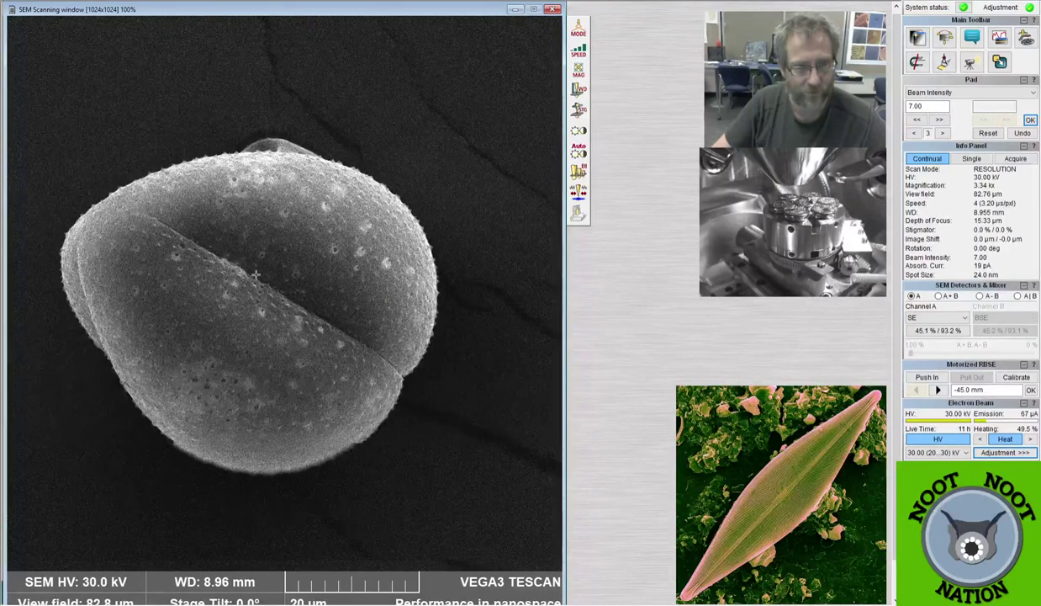
pyautogui.scroll(1, 255, 274)
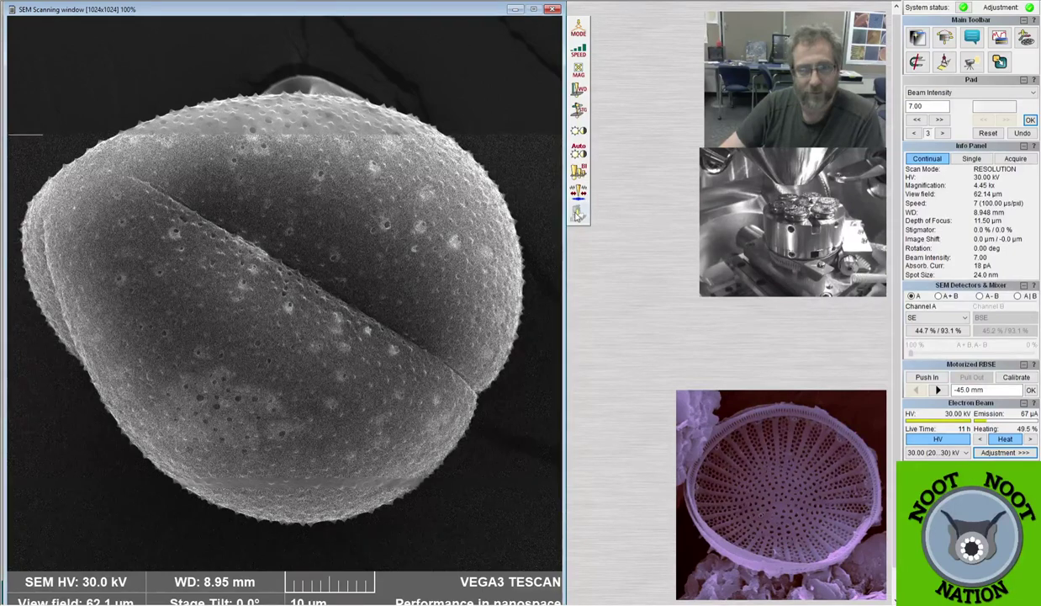
# Acquire a 1280x1280 image of the isolated grain at scan speed 7, save it as Spring Beauty pollen 2.tif and close it.
pyautogui.click(578, 215)
pyautogui.moveTo(588, 176); pyautogui.dragTo(435, 21)
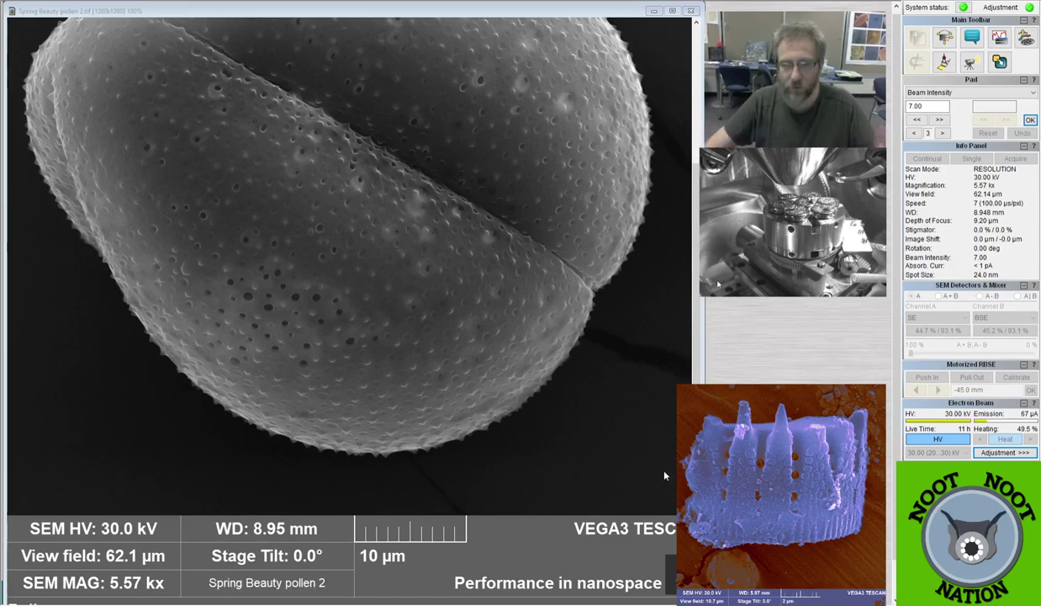
pyautogui.click(692, 11)
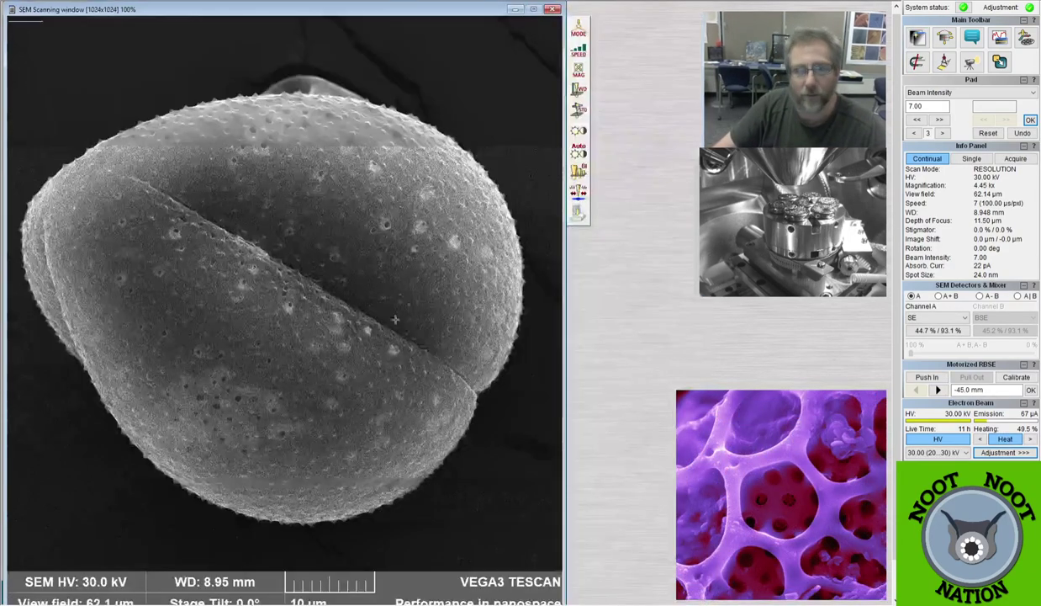
# Locate another isolated pollen grain near the stalks, magnify it to a view field of about 67 µm and focus it at 8.92 mm.
pyautogui.scroll(-5, 301, 319)
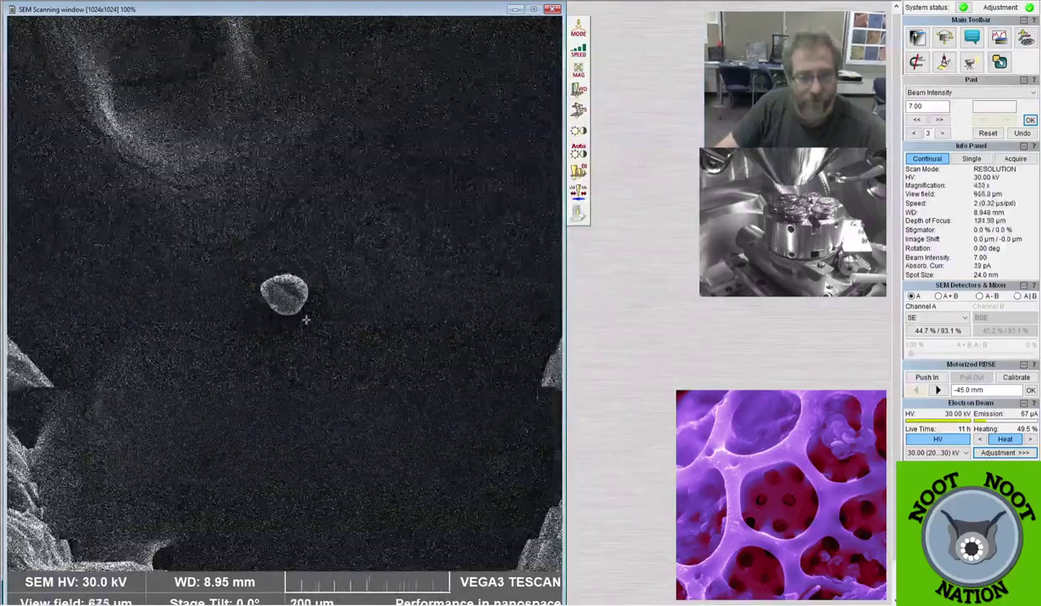
pyautogui.scroll(-3, 301, 320)
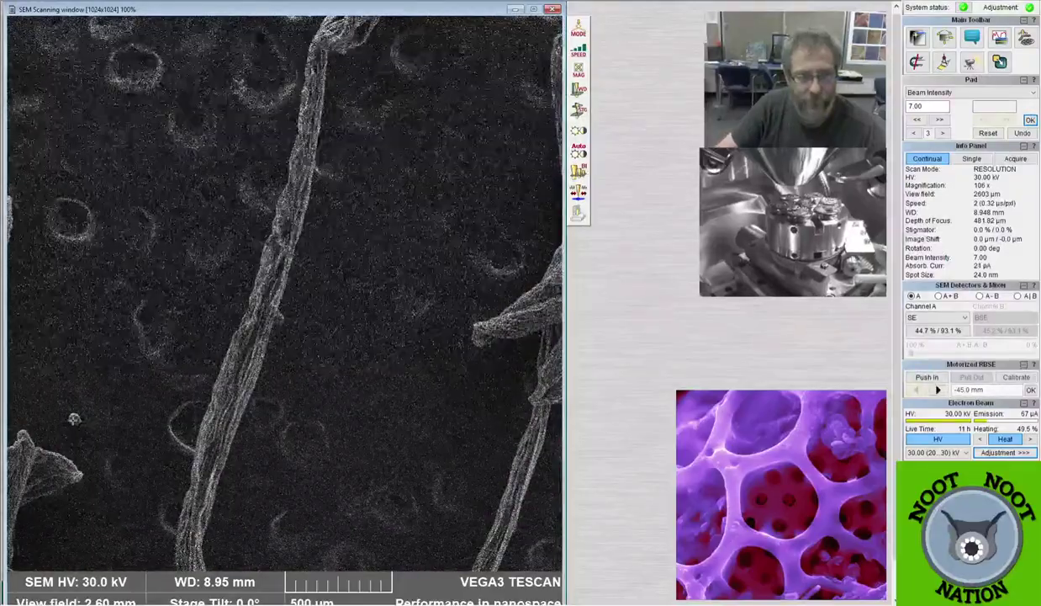
pyautogui.doubleClick(74, 418)
pyautogui.scroll(12, 74, 418)
pyautogui.scroll(2, 333, 339)
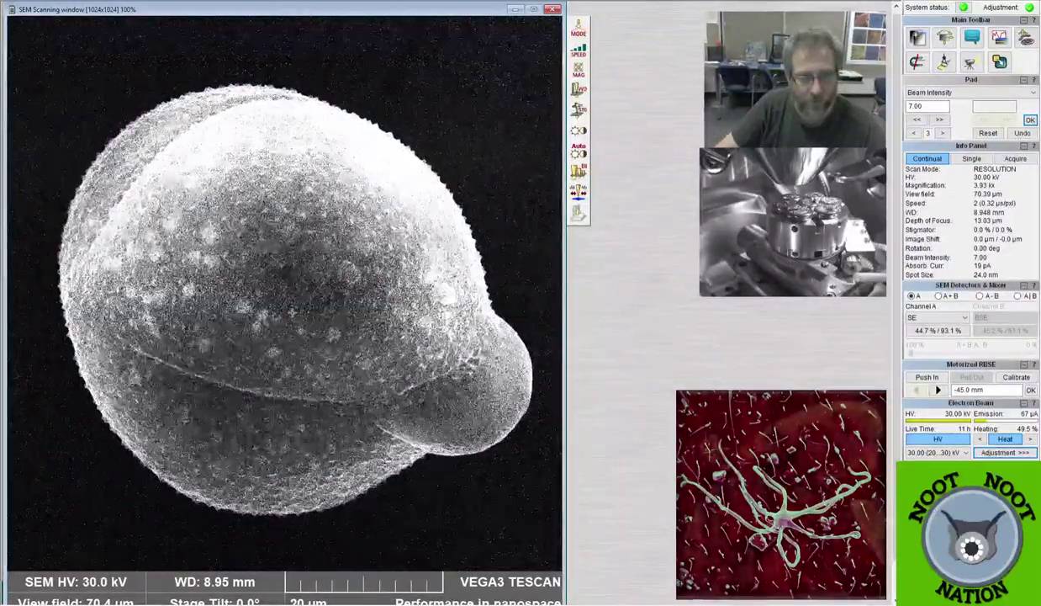
pyautogui.click(289, 306)
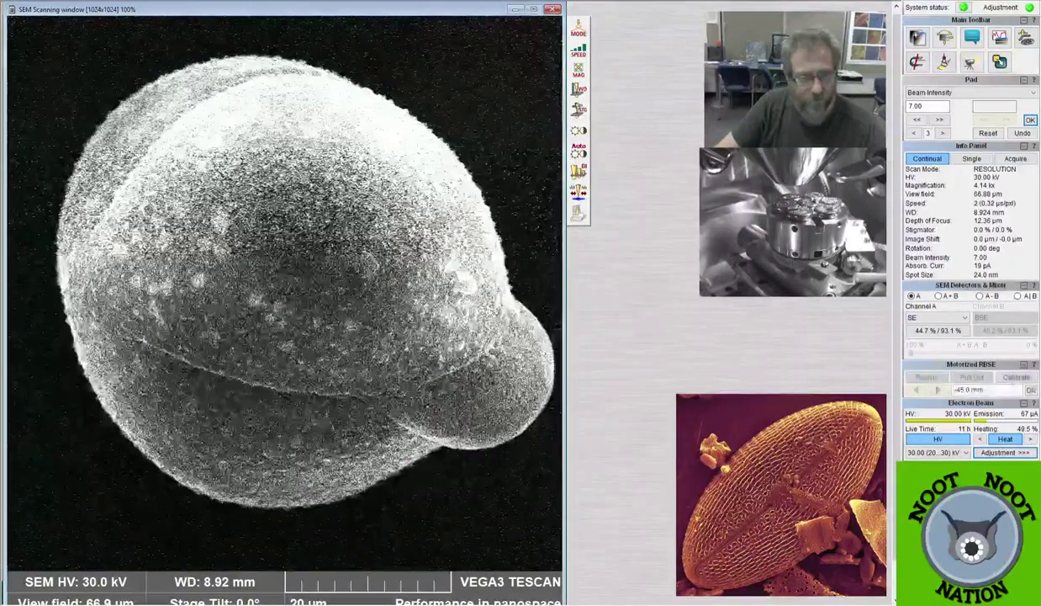
# Inspect the pollen grains on the neighbouring stalk's blunt end at a view field of about 339 µm, adjusting the focus to 8.73 mm.
pyautogui.scroll(-10, 283, 322)
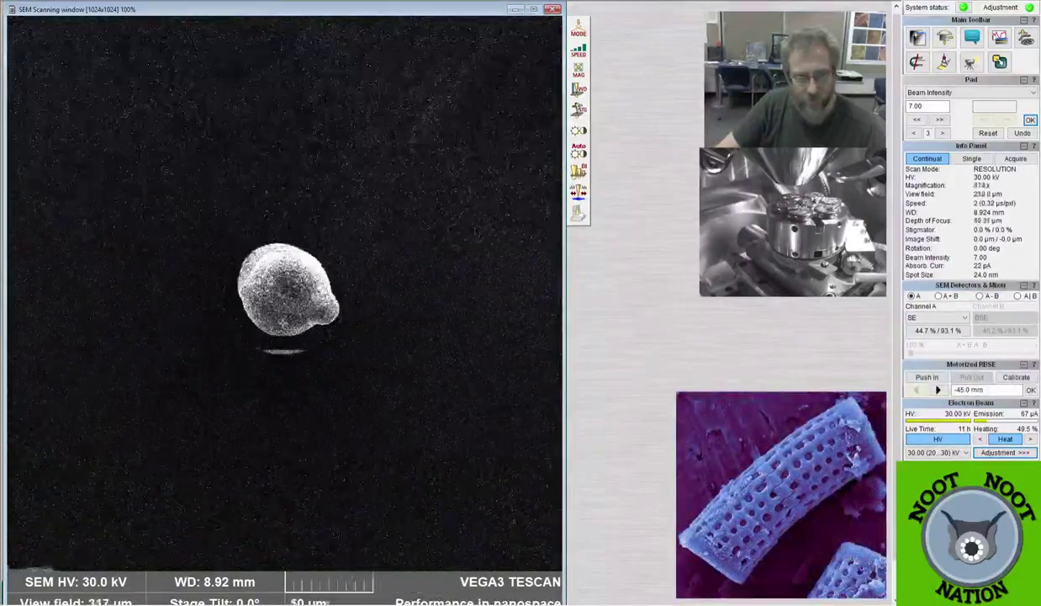
pyautogui.scroll(-7, 283, 323)
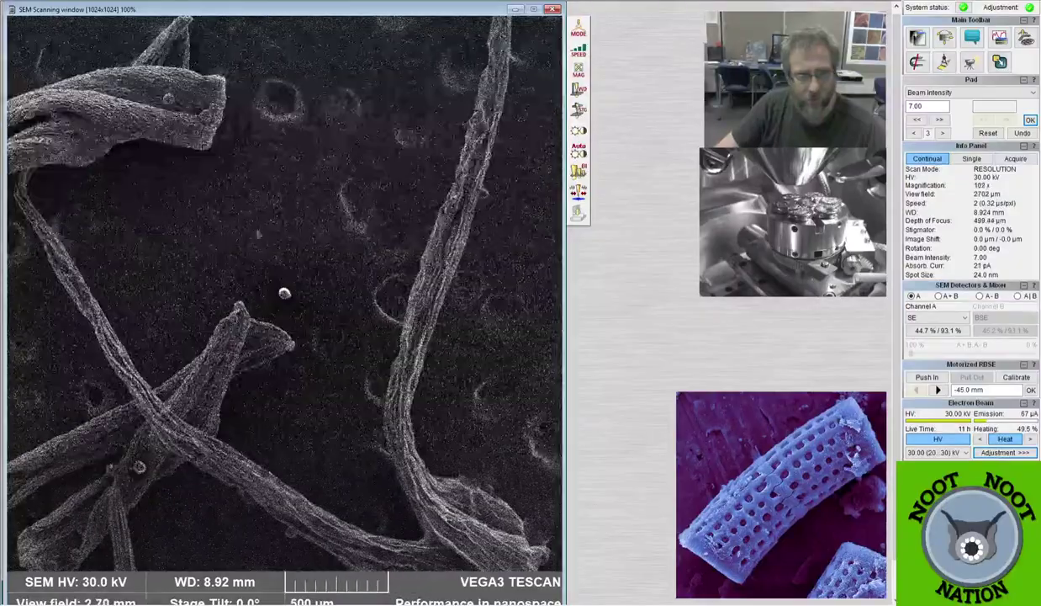
pyautogui.scroll(10, 283, 322)
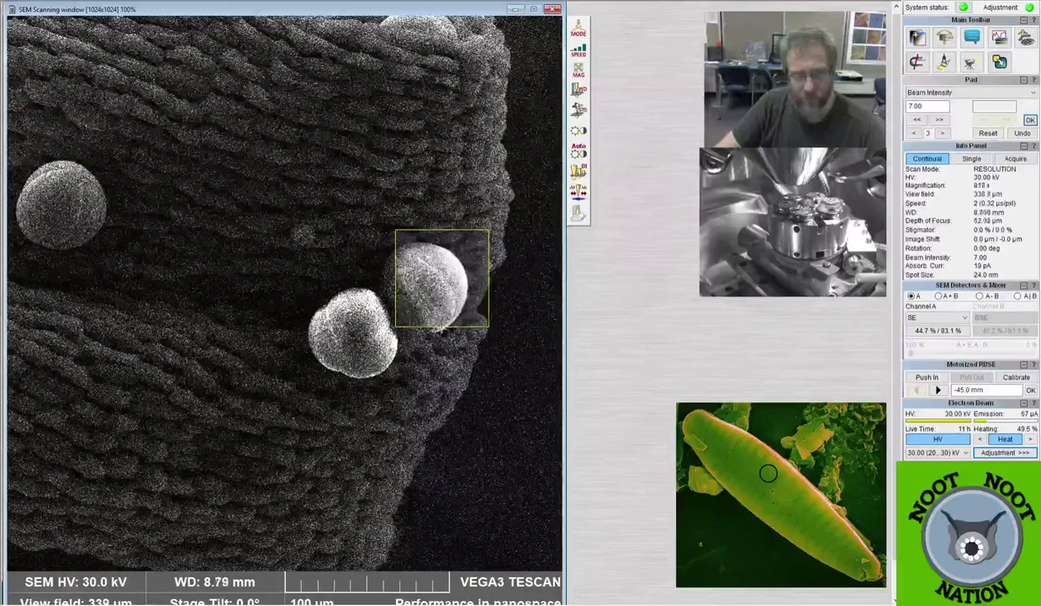
pyautogui.scroll(-5, 293, 249)
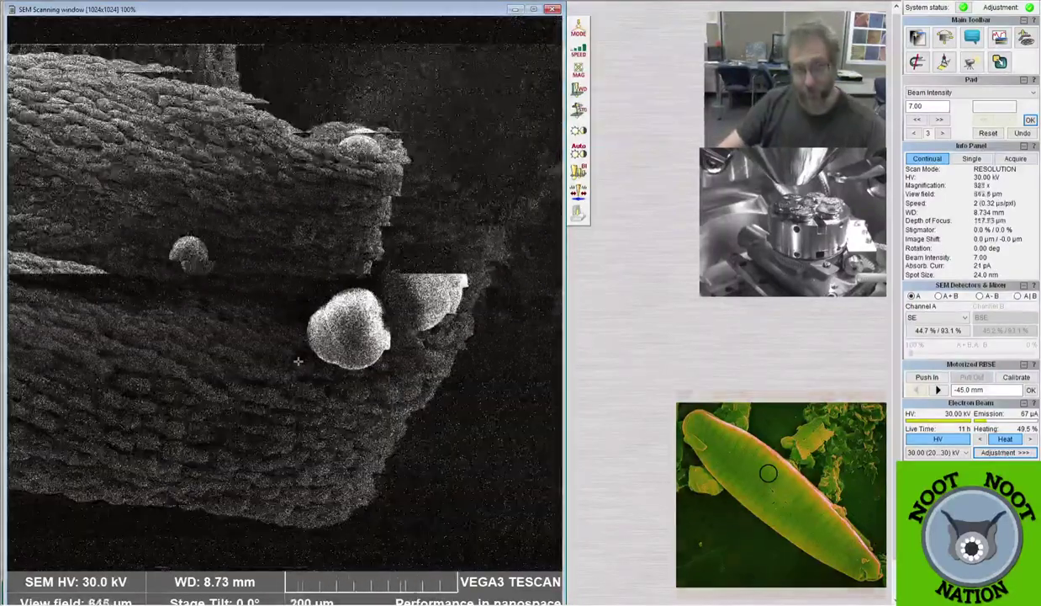
pyautogui.scroll(-3, 299, 289)
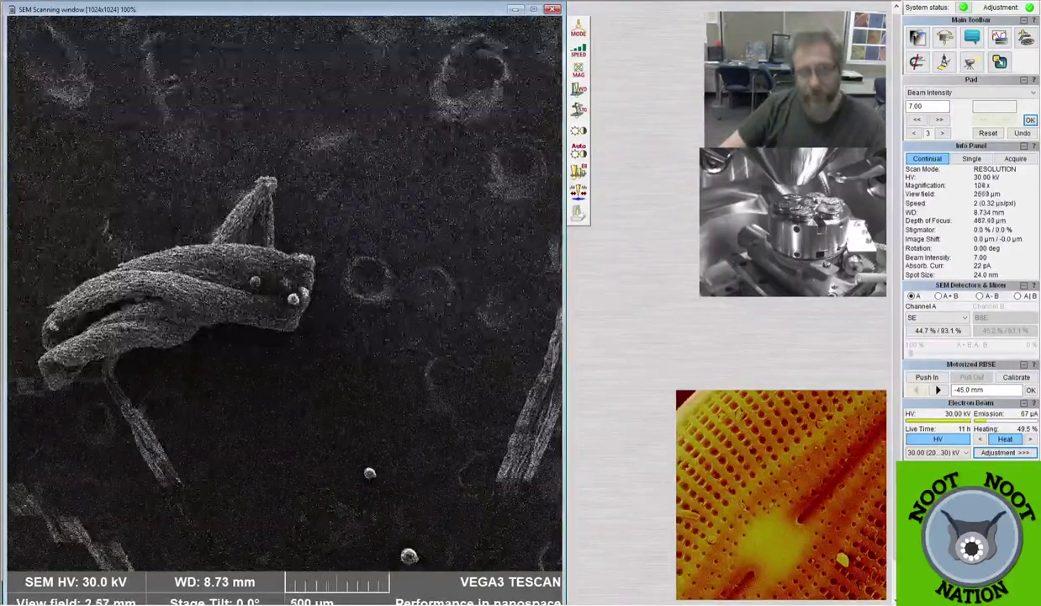
# Move the stage across the pitted background at a view field of about 2.67 mm to reach the ridged petal surface.
pyautogui.doubleClick(271, 155)
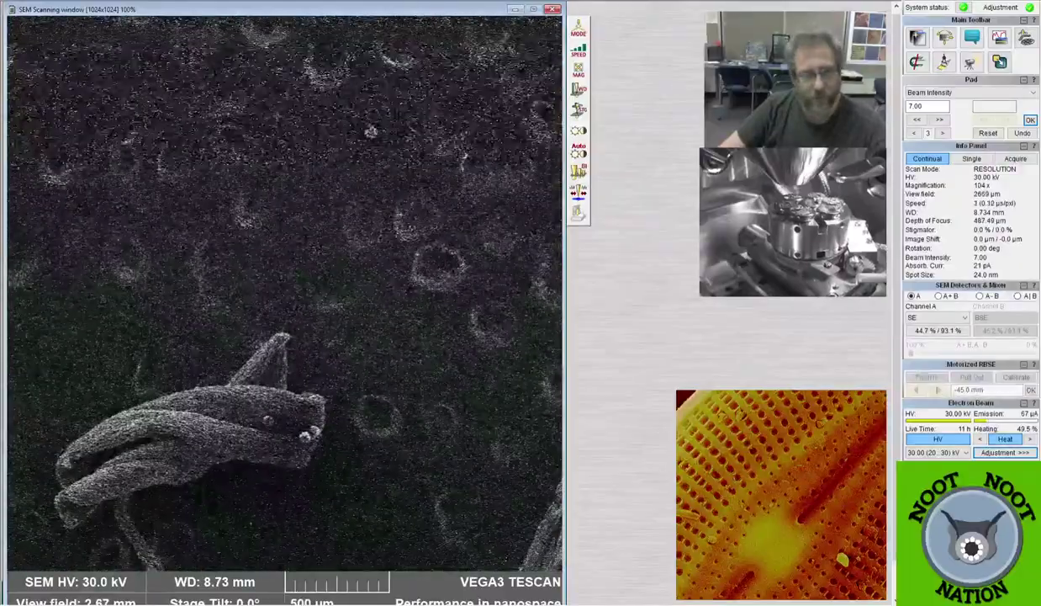
pyautogui.doubleClick(284, 177)
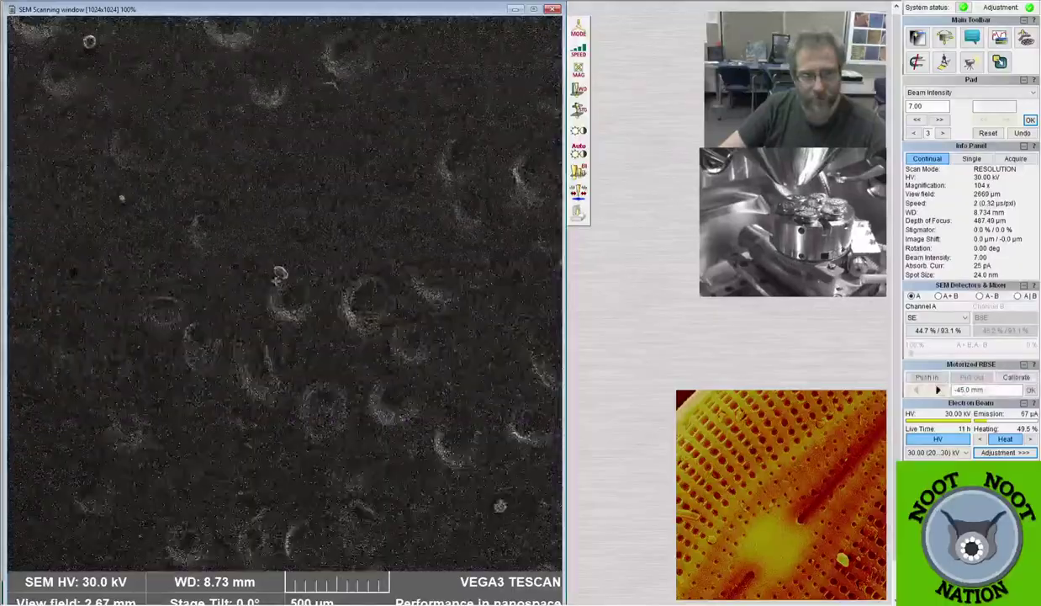
pyautogui.doubleClick(87, 92)
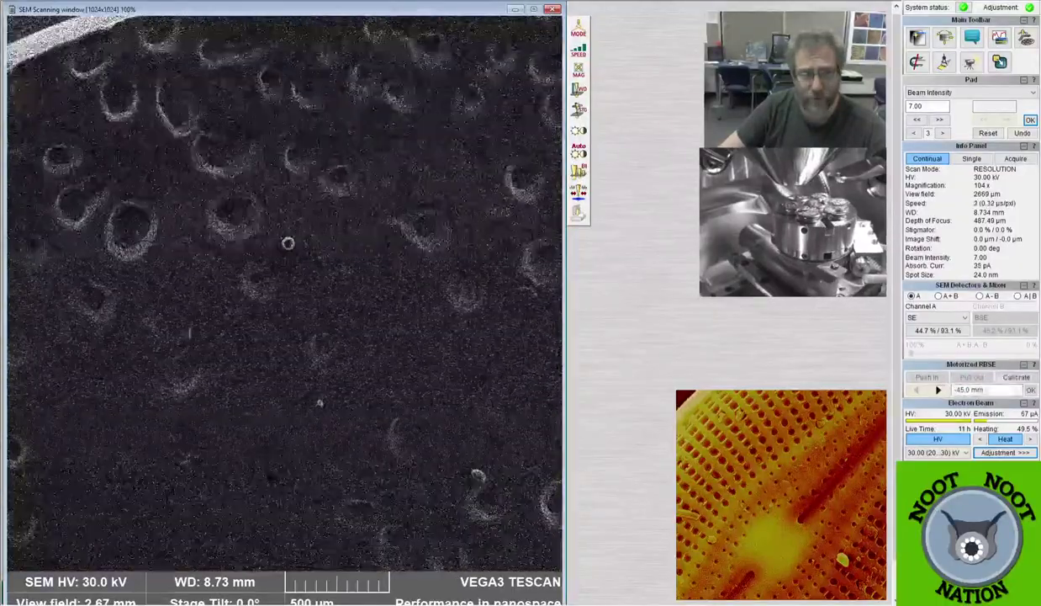
pyautogui.doubleClick(83, 396)
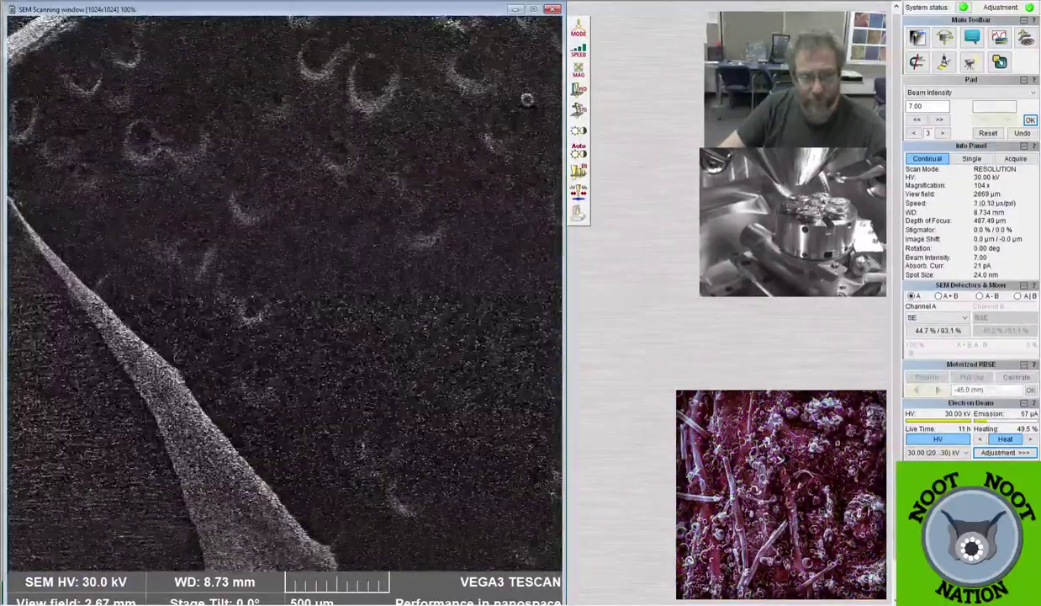
pyautogui.doubleClick(157, 419)
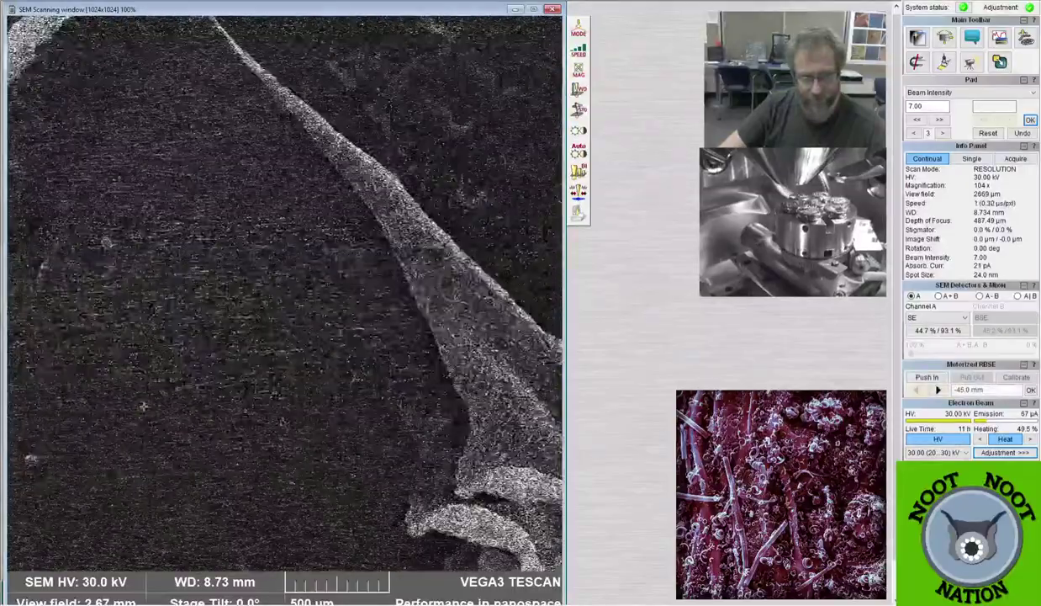
pyautogui.doubleClick(144, 406)
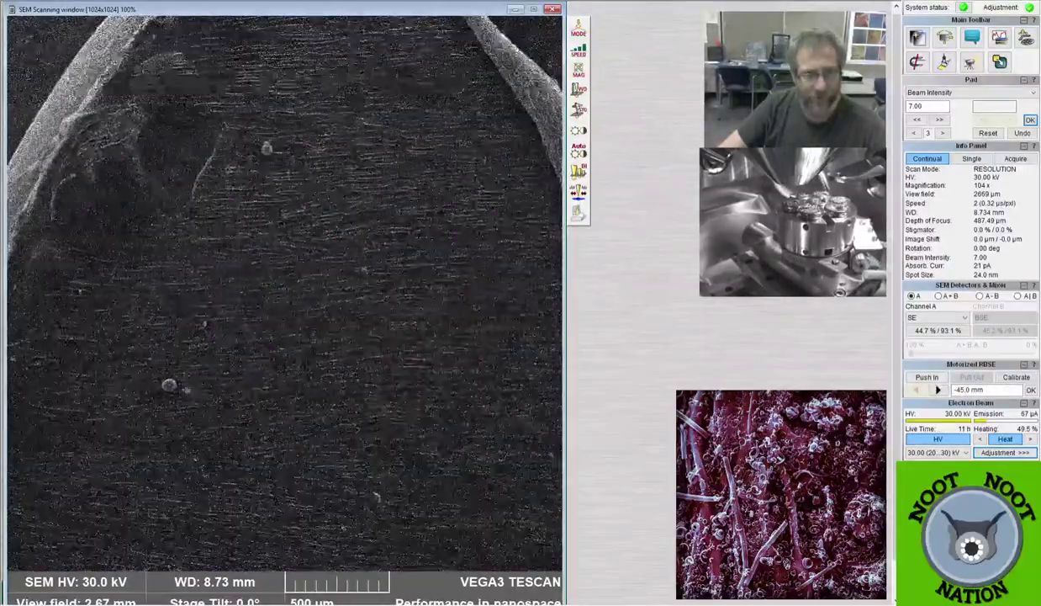
# Centre the area around the petal's pollen grain and focus the ridges beside it at 8.93 mm with a view field of about 32 µm.
pyautogui.doubleClick(184, 388)
pyautogui.scroll(3, 189, 403)
pyautogui.scroll(1, 252, 321)
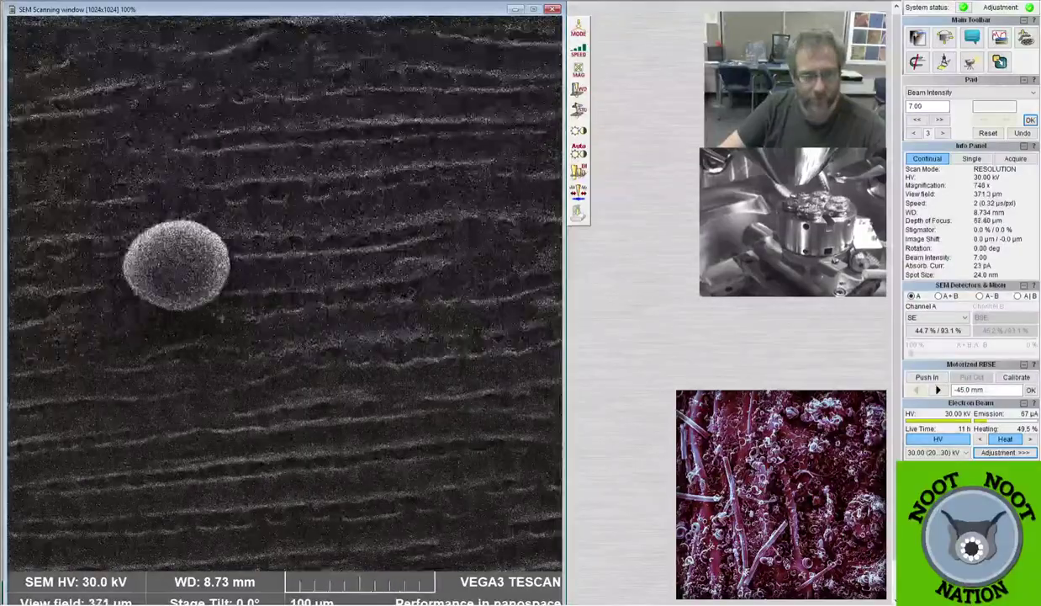
pyautogui.scroll(4, 239, 269)
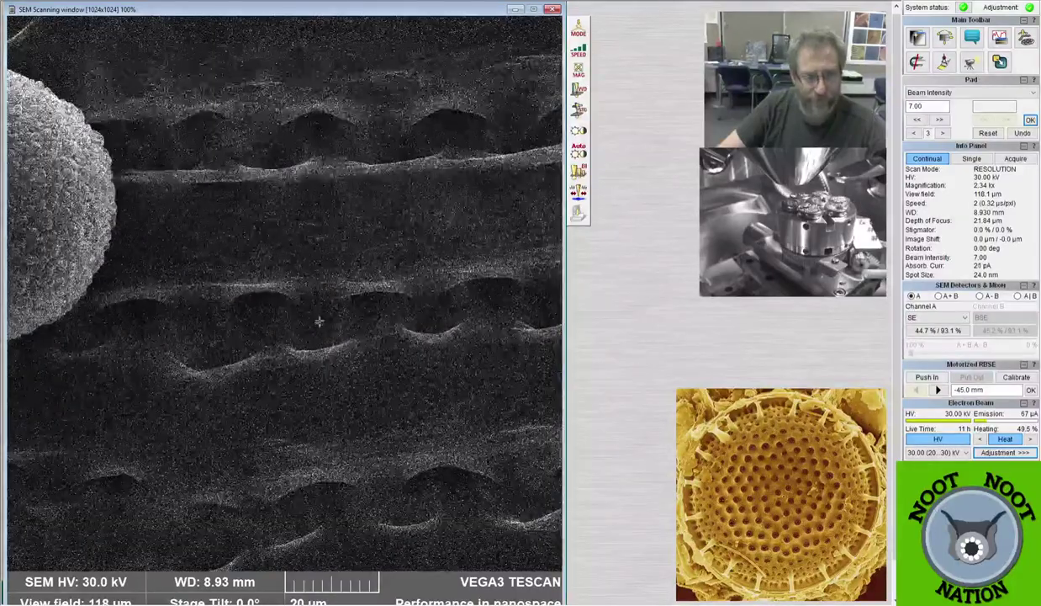
pyautogui.scroll(3, 323, 286)
pyautogui.scroll(2, 318, 337)
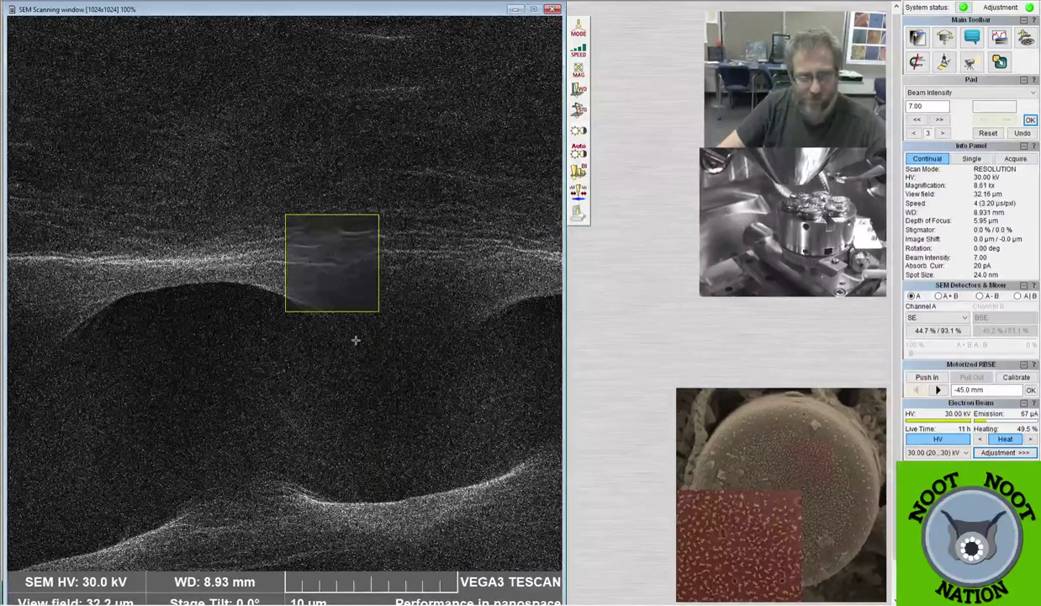
pyautogui.click(389, 296)
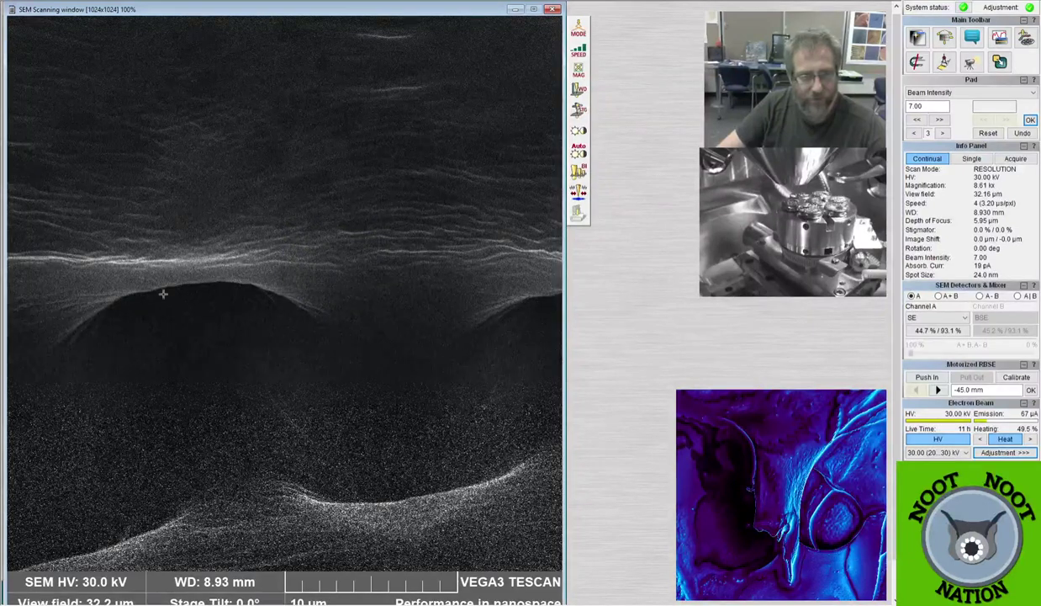
# Frame the whole pollen grain with the surrounding petal ridges at a view field of about 234 µm, focused at 8.92 mm.
pyautogui.scroll(-3, 290, 396)
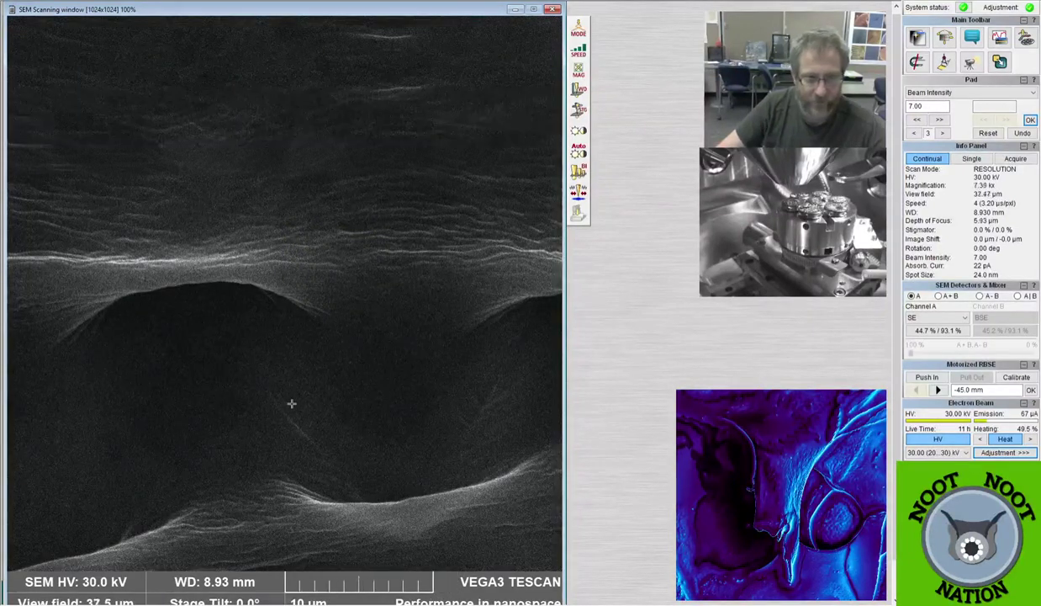
pyautogui.scroll(-3, 291, 403)
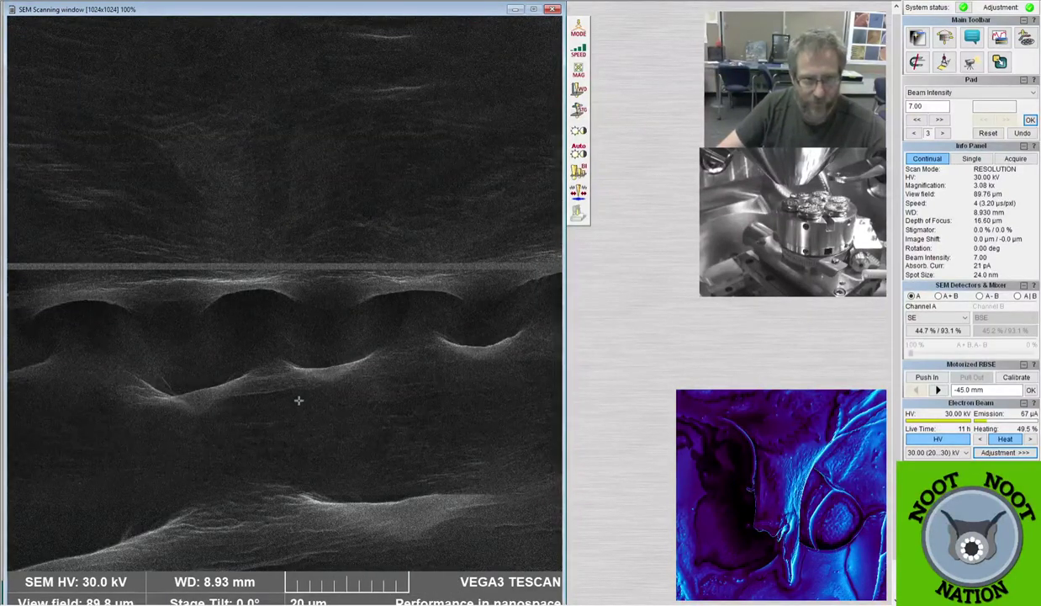
pyautogui.scroll(-2, 300, 399)
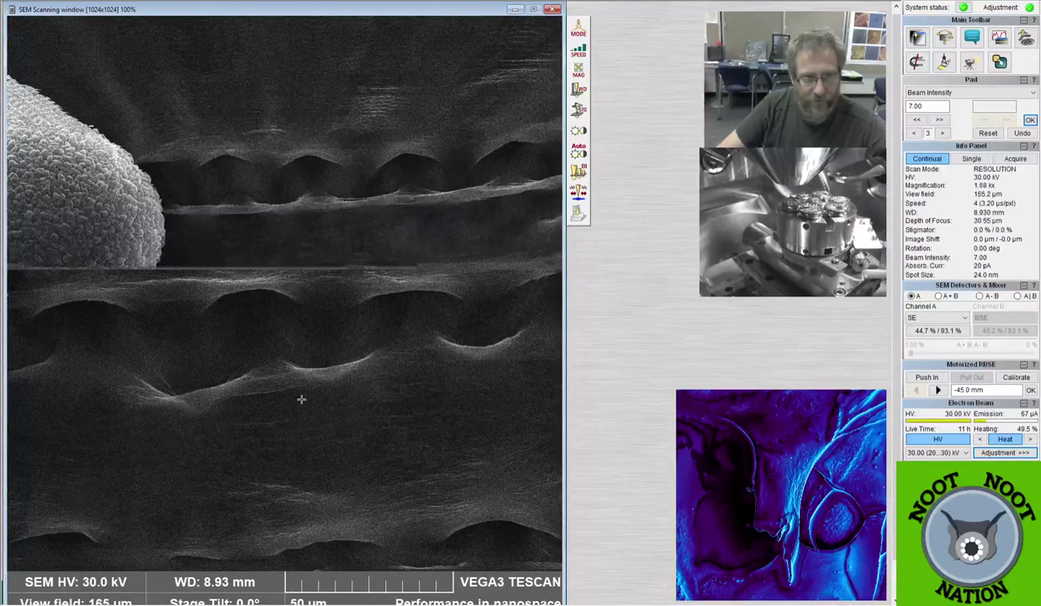
pyautogui.scroll(-1, 301, 399)
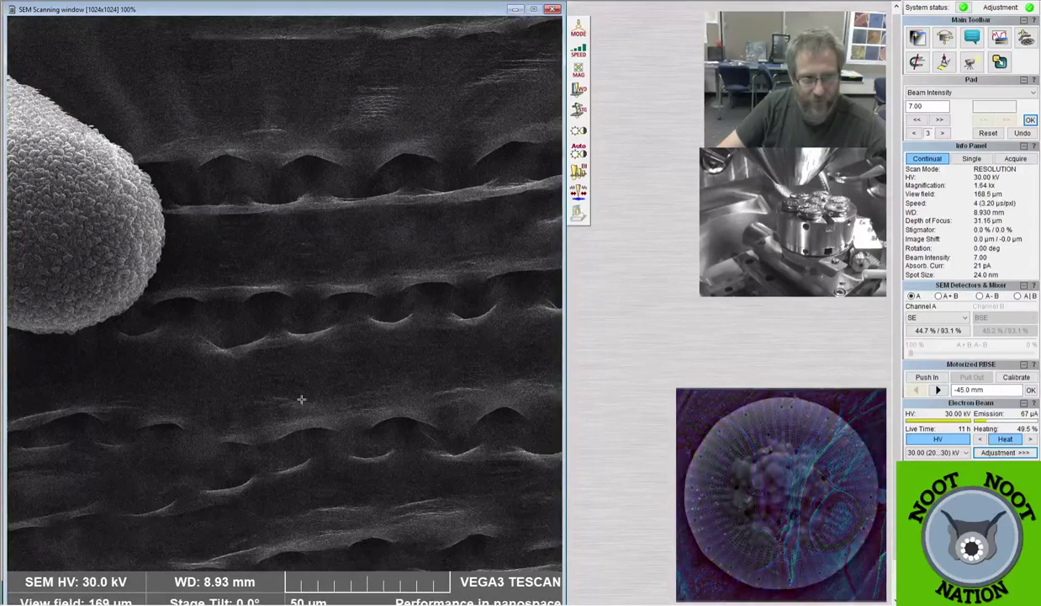
pyautogui.scroll(-3, 230, 373)
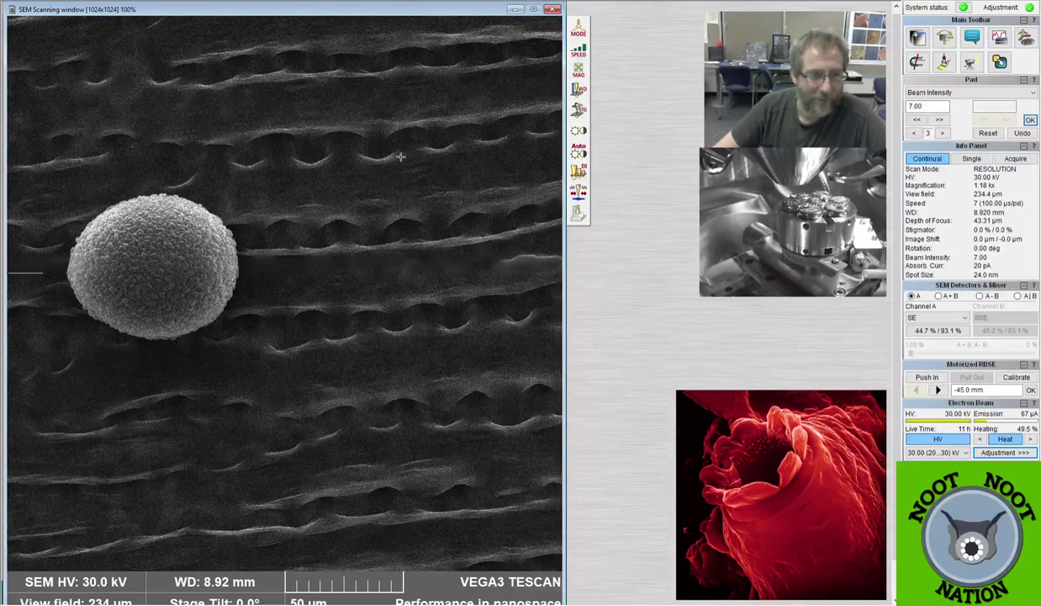
# Acquire a 1280x1280 image of the petal surface at scan speed 7, save it as Spring Beauty petal.tif and close it.
pyautogui.click(577, 217)
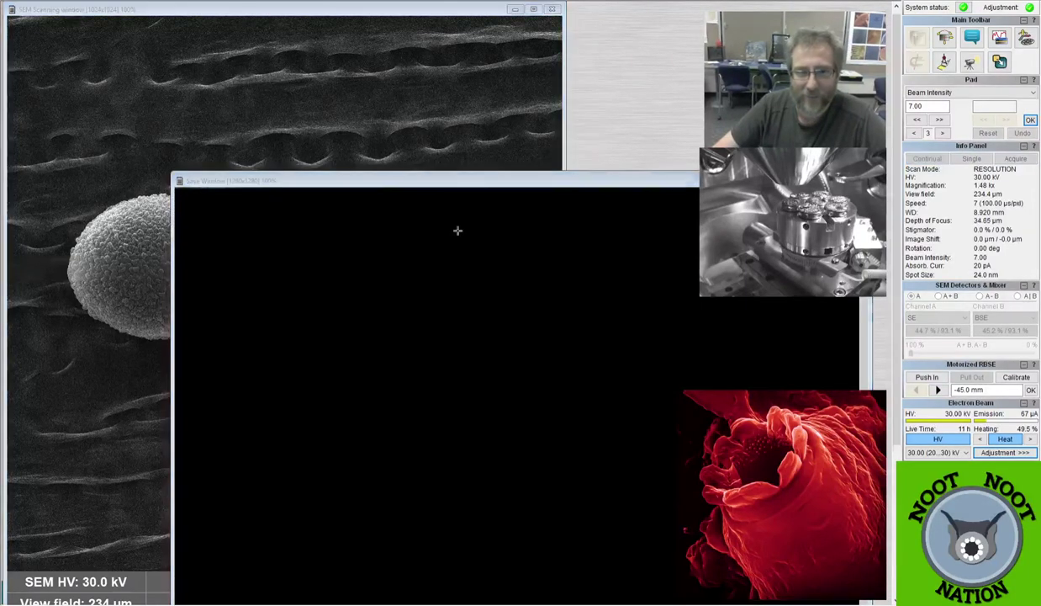
pyautogui.moveTo(498, 176); pyautogui.dragTo(330, 15)
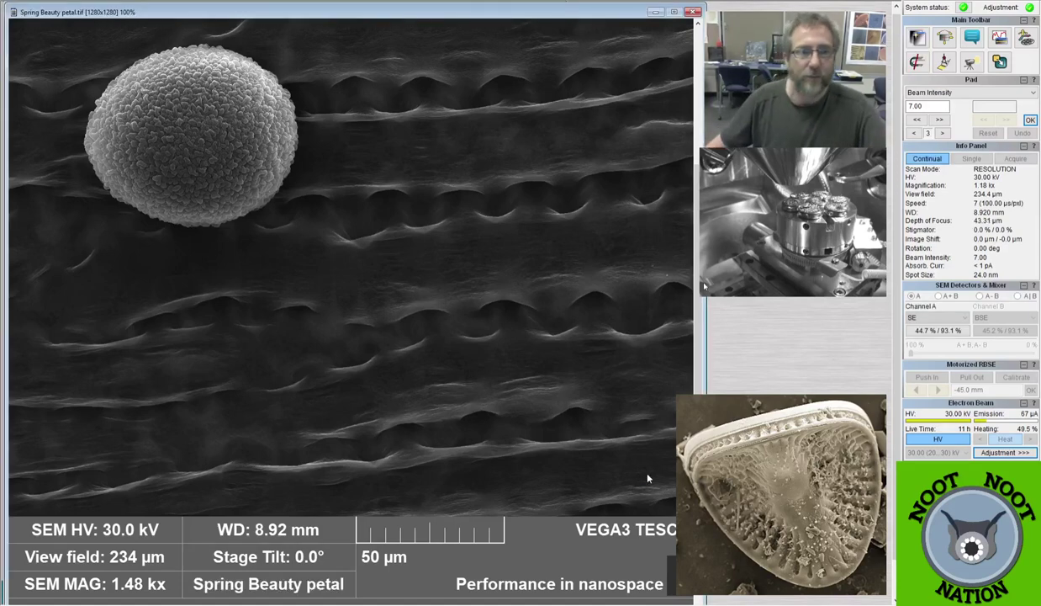
pyautogui.click(693, 13)
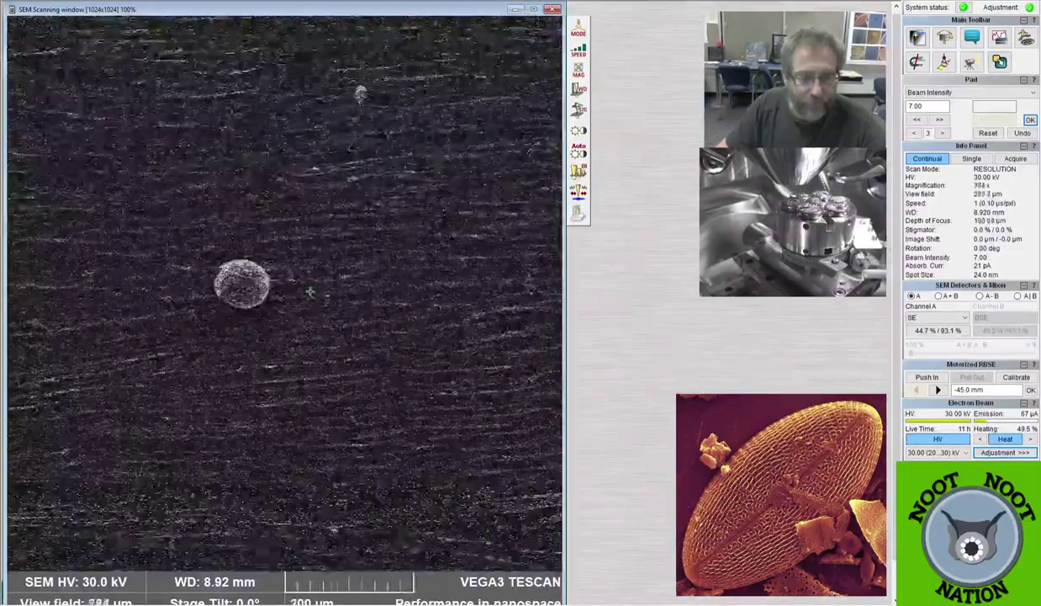
# Survey the petal surface, its folded edge and the nearby stalks at view fields of about 1.3 to 2.7 mm for another subject.
pyautogui.scroll(-3, 310, 291)
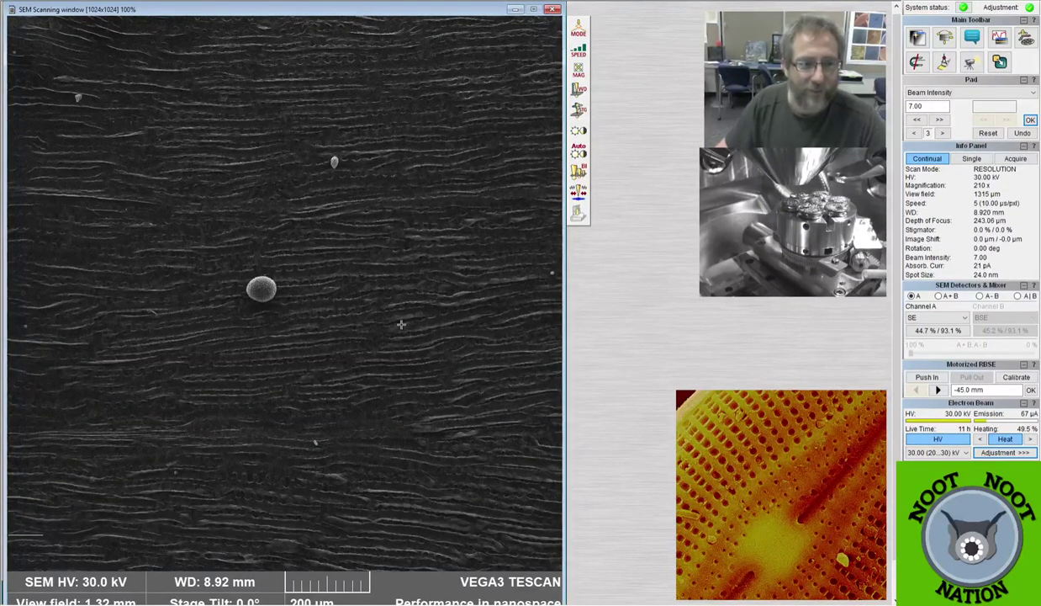
pyautogui.scroll(-3, 401, 324)
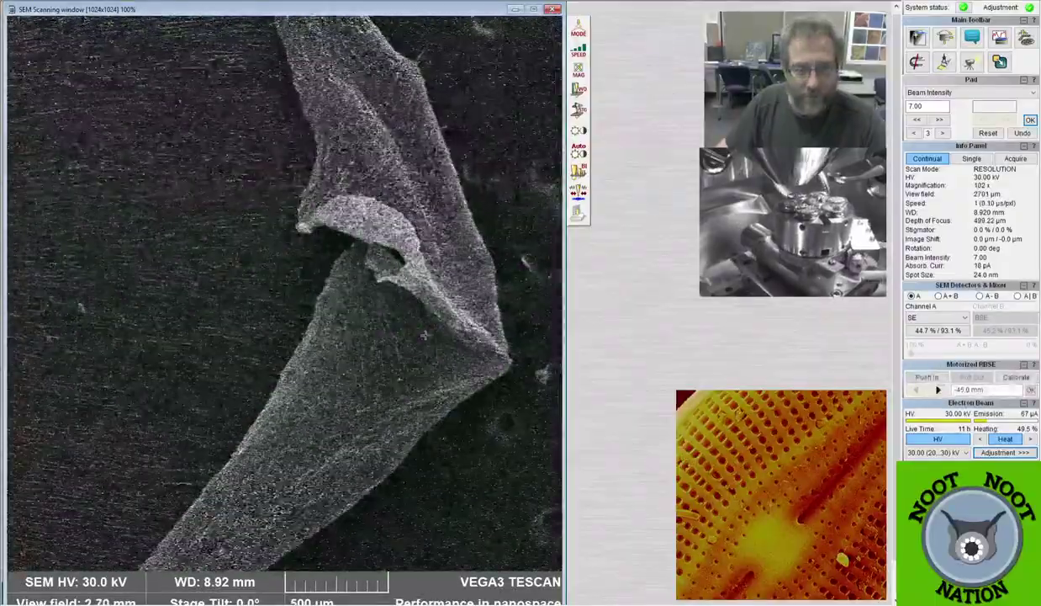
pyautogui.scroll(4, 284, 294)
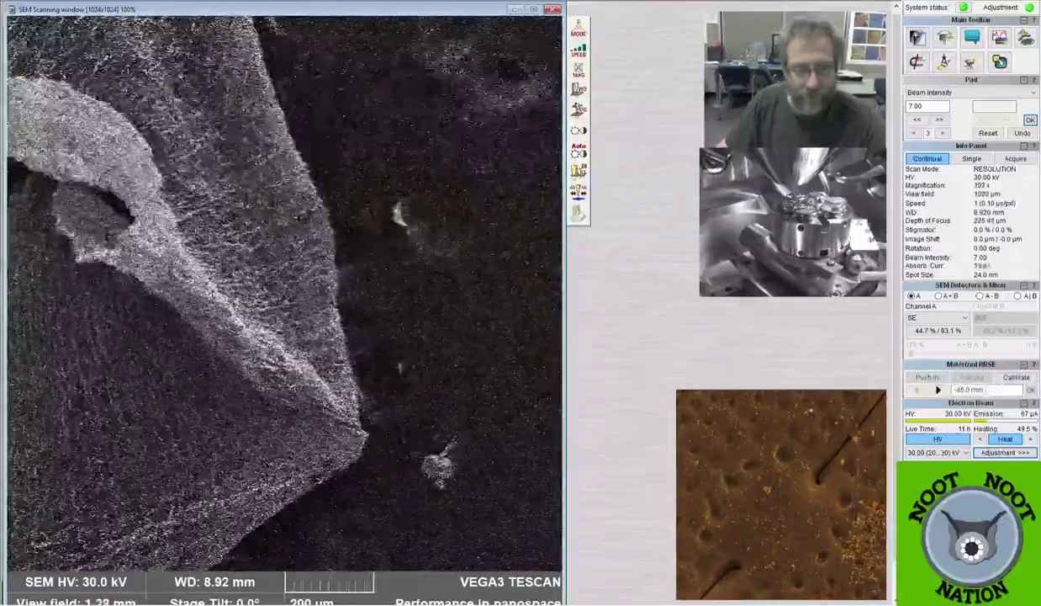
pyautogui.scroll(-4, 246, 446)
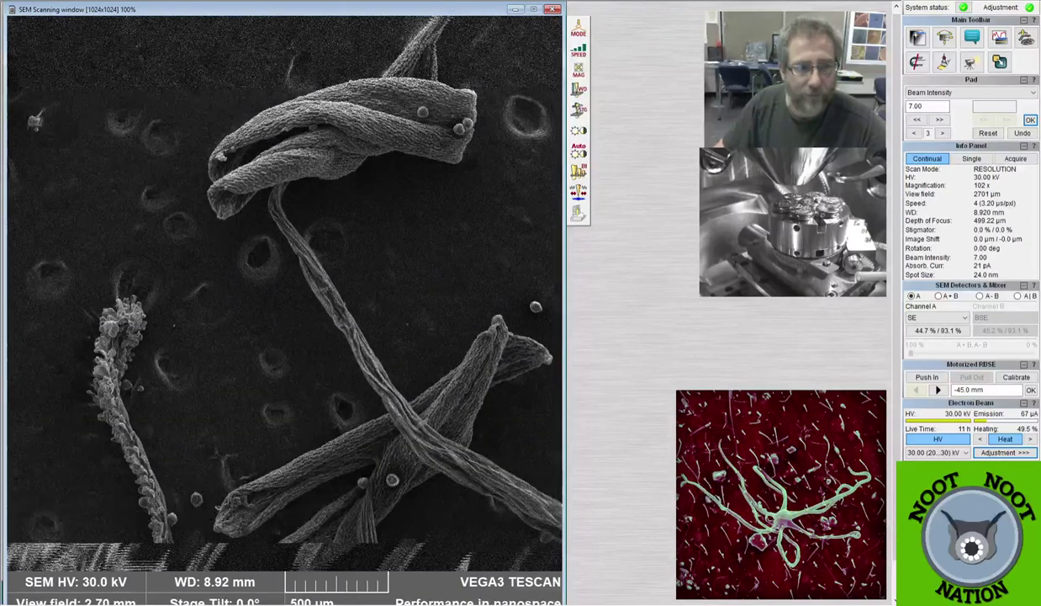
# Examine the knobbly tip and length of the stalk at view fields of about 325 µm to 2.1 mm, focusing at 8.88 mm.
pyautogui.scroll(5, 284, 290)
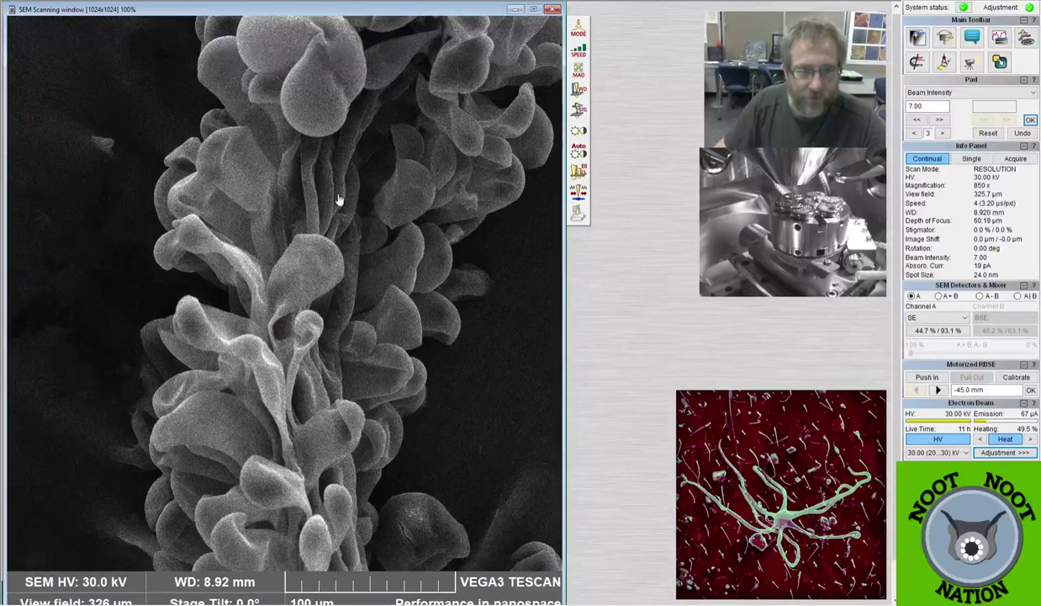
pyautogui.scroll(3, 339, 199)
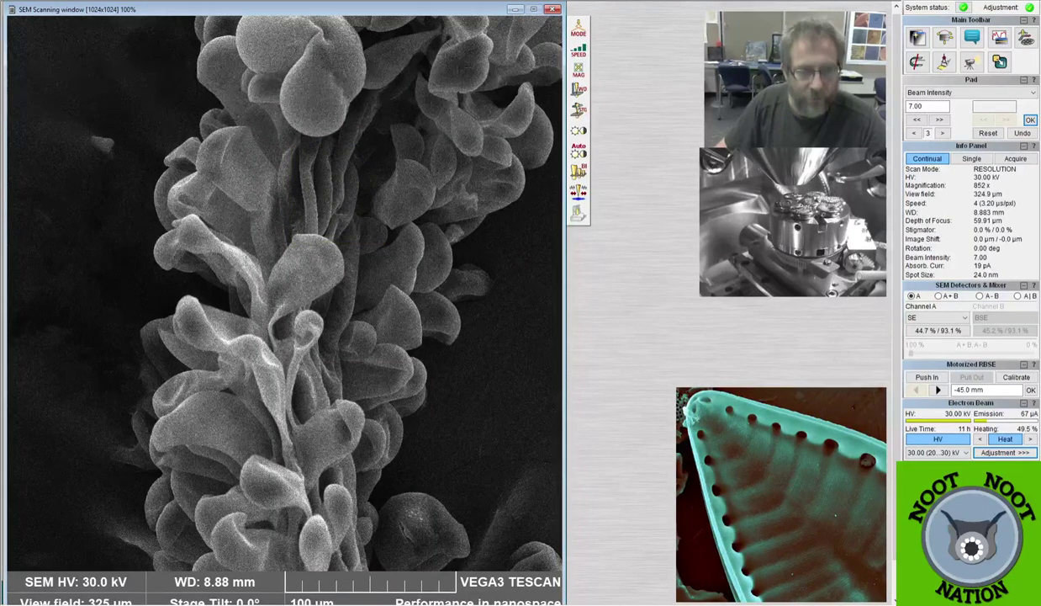
pyautogui.scroll(-5, 385, 485)
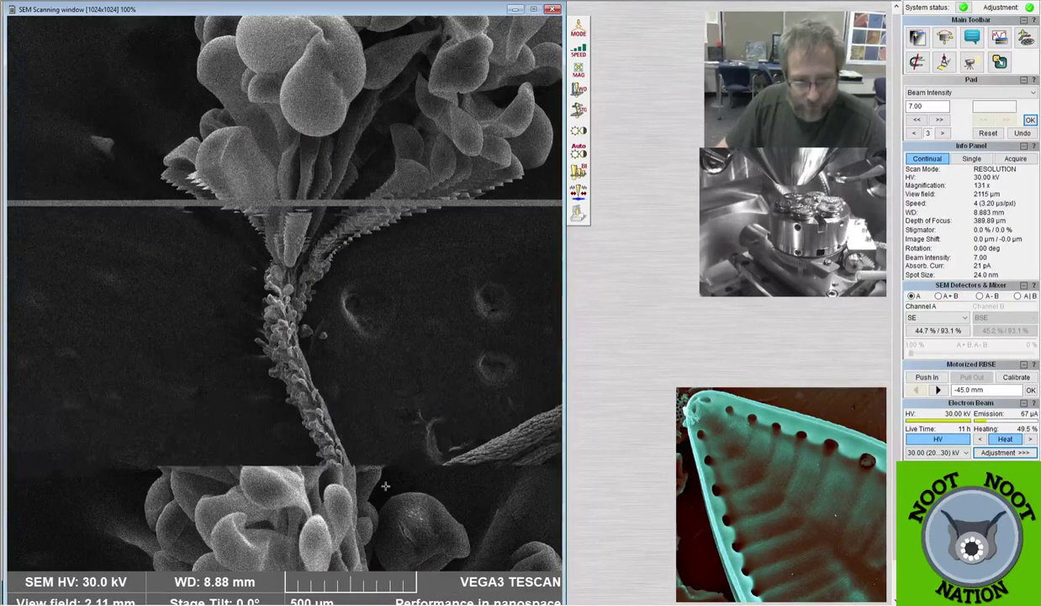
pyautogui.scroll(4, 311, 349)
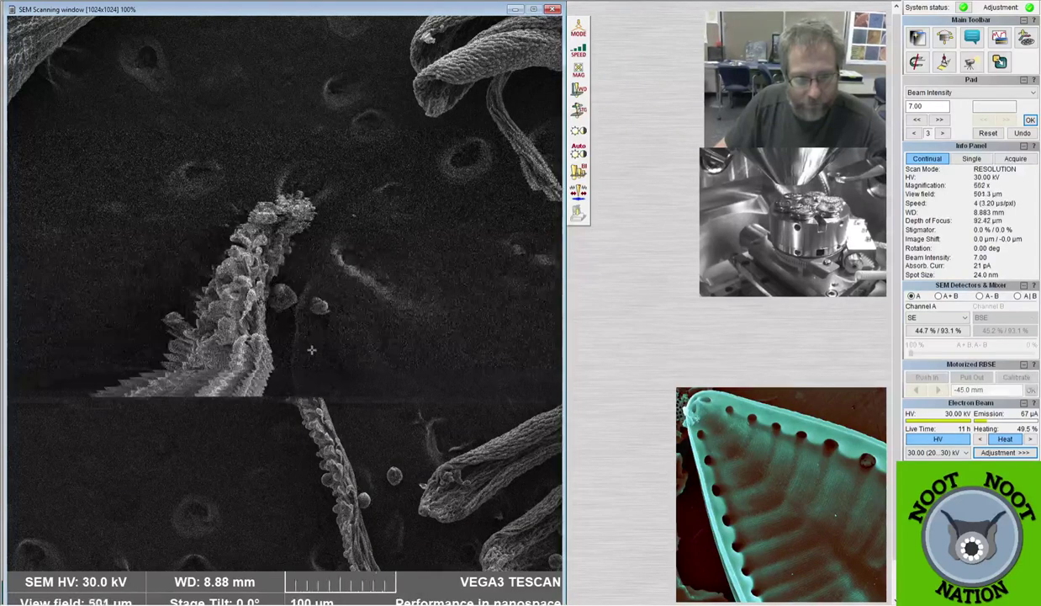
pyautogui.scroll(1, 311, 349)
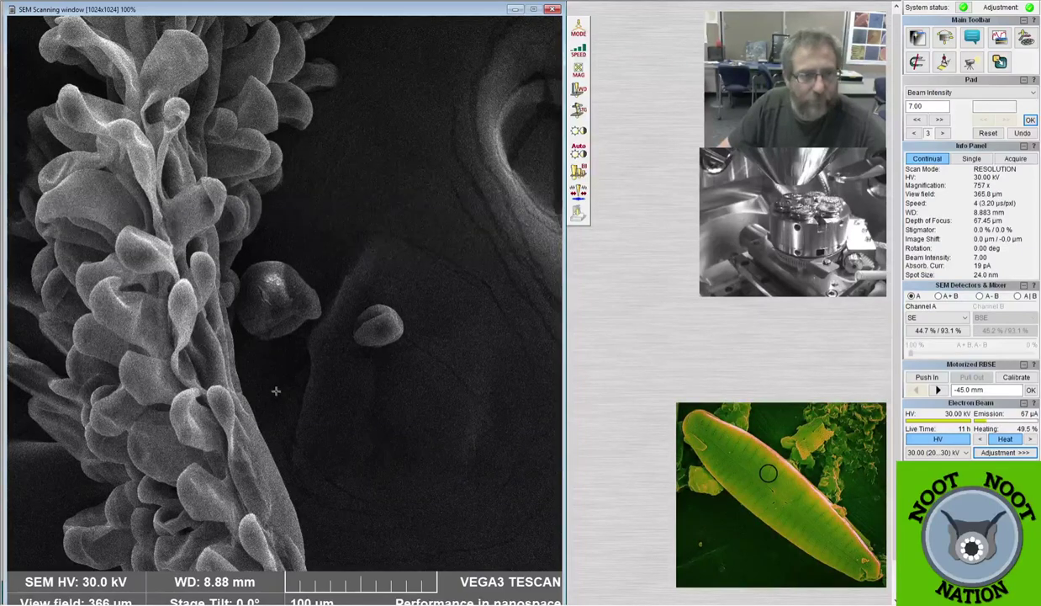
pyautogui.scroll(-4, 276, 390)
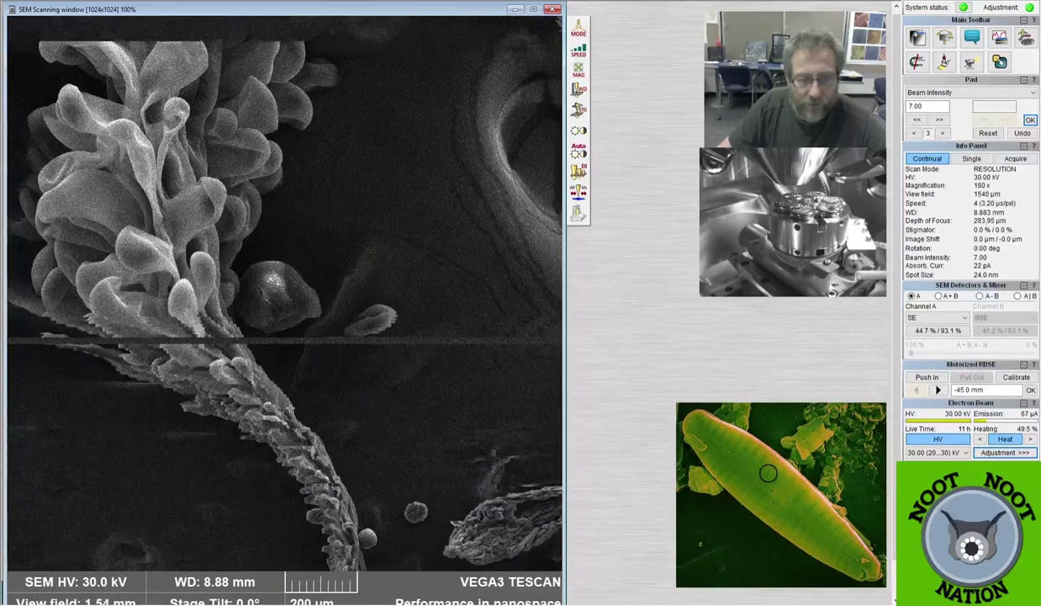
pyautogui.scroll(1, 365, 190)
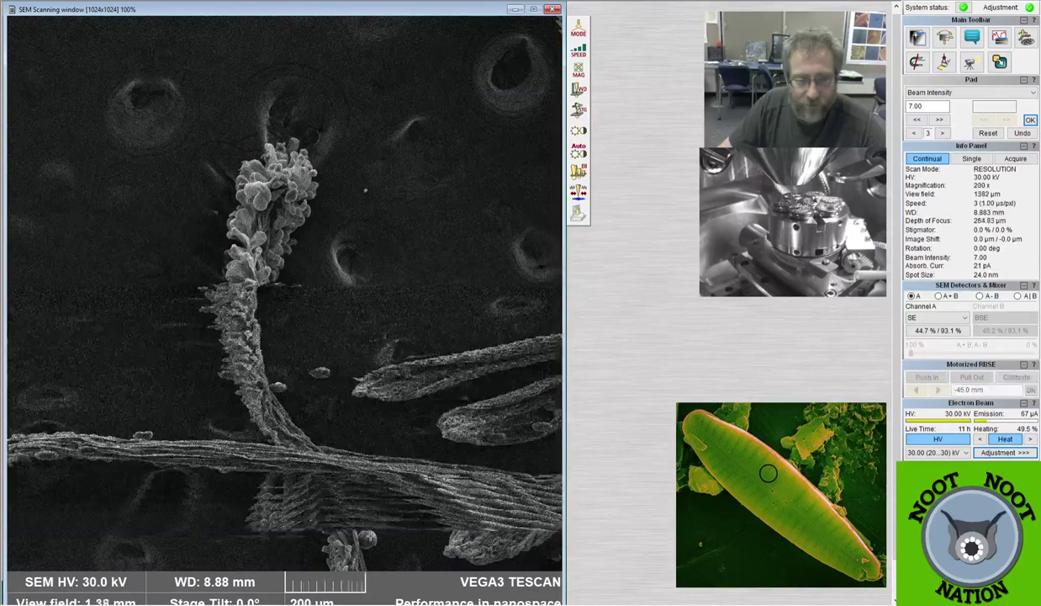
# Magnify the round pollen grain beside the knobbly stalk to a view field of about 309 µm and focus it at 8.86 mm.
pyautogui.scroll(3, 365, 190)
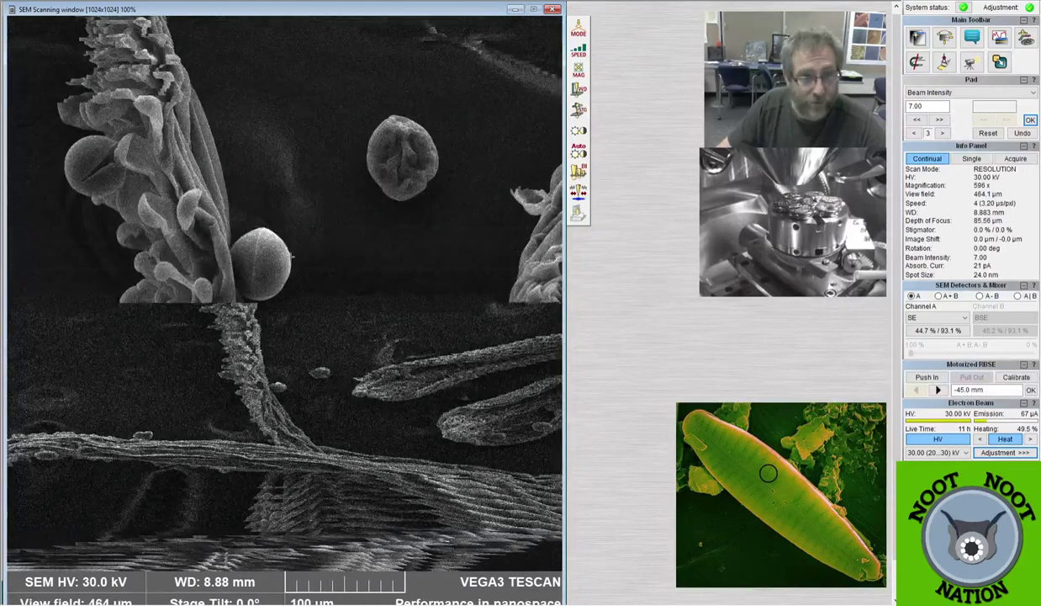
pyautogui.scroll(1, 264, 281)
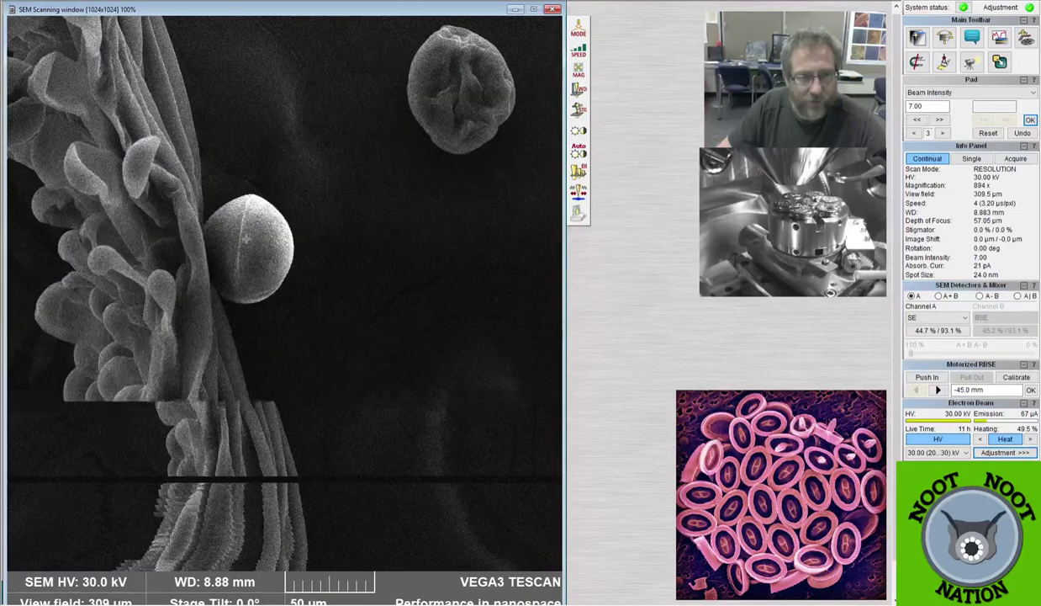
pyautogui.click(250, 259)
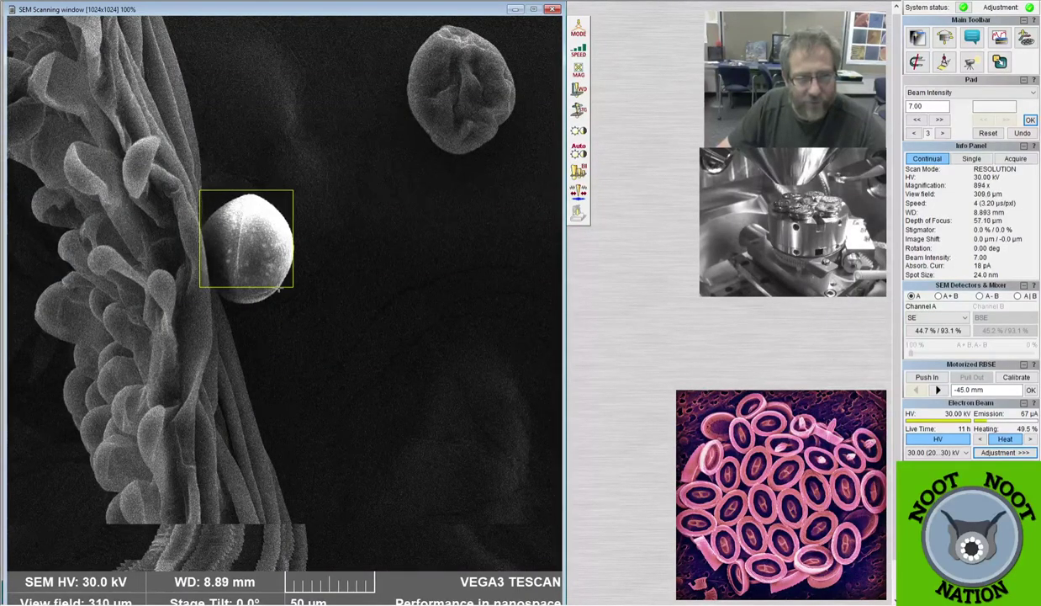
pyautogui.click(312, 217)
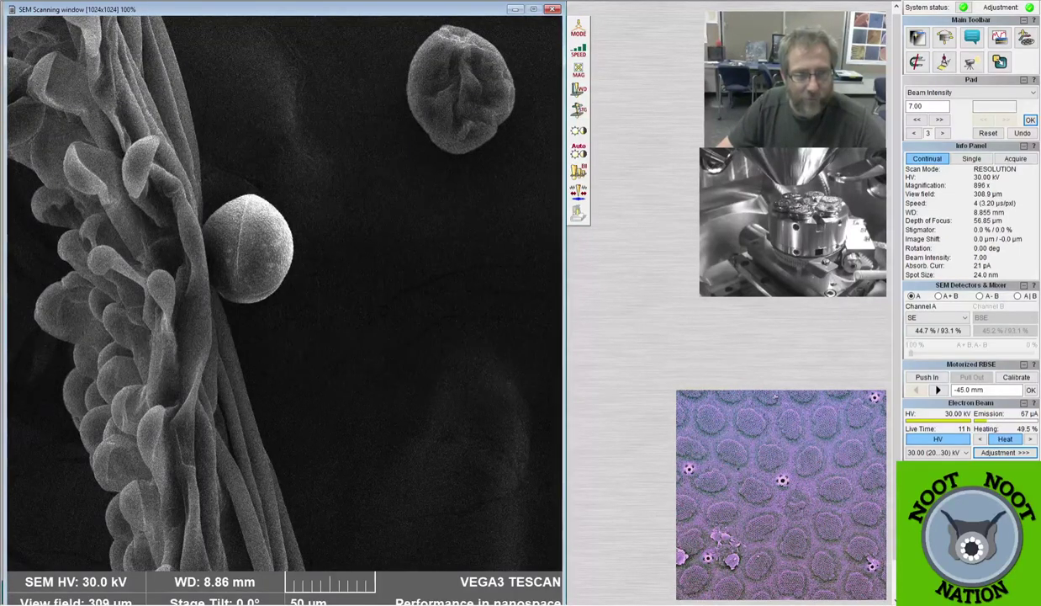
# Survey the crossing stalks and the folded structures around them at view fields of about 1.5 to 2.7 mm for another subject.
pyautogui.scroll(-5, 241, 281)
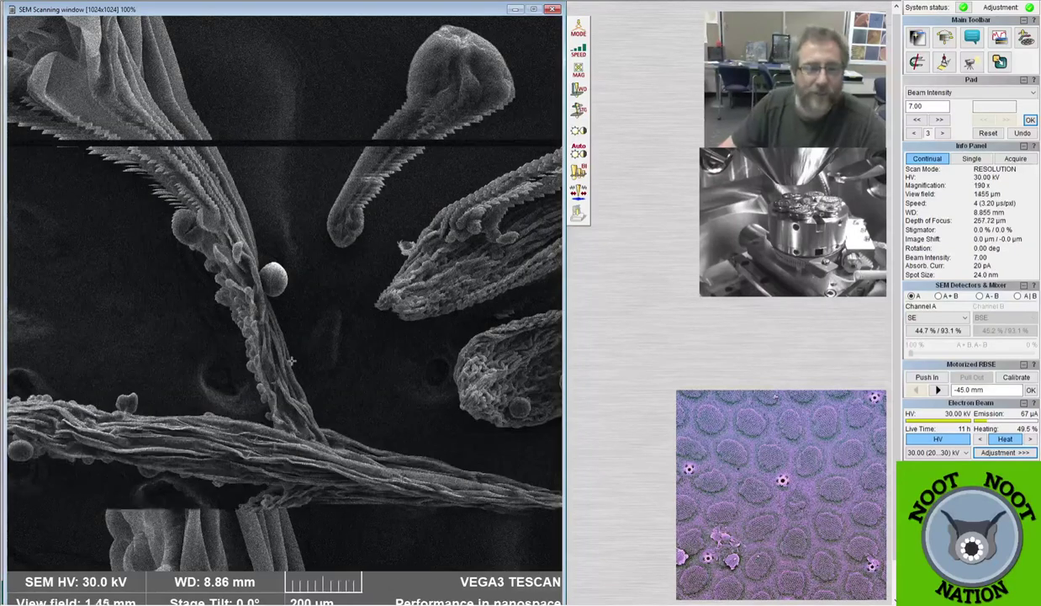
pyautogui.scroll(-1, 242, 282)
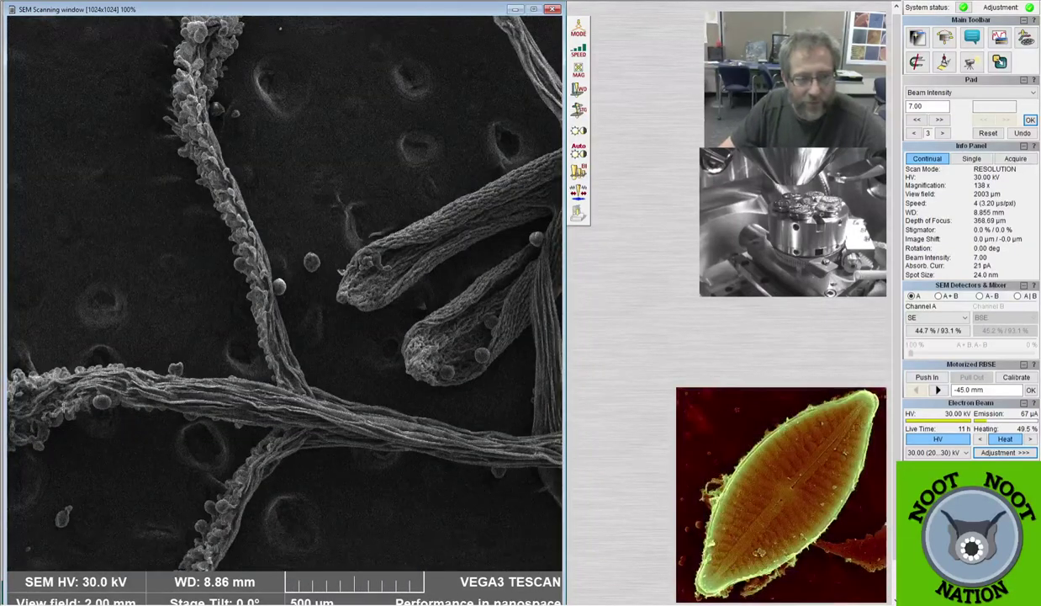
pyautogui.scroll(-1, 354, 414)
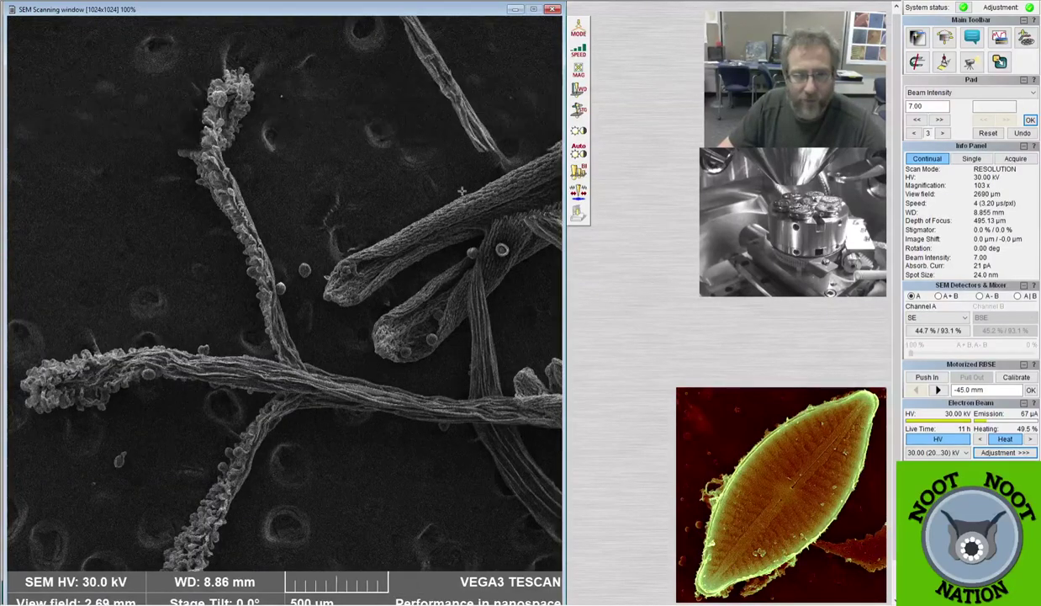
pyautogui.moveTo(490, 190); pyautogui.dragTo(415, 251)
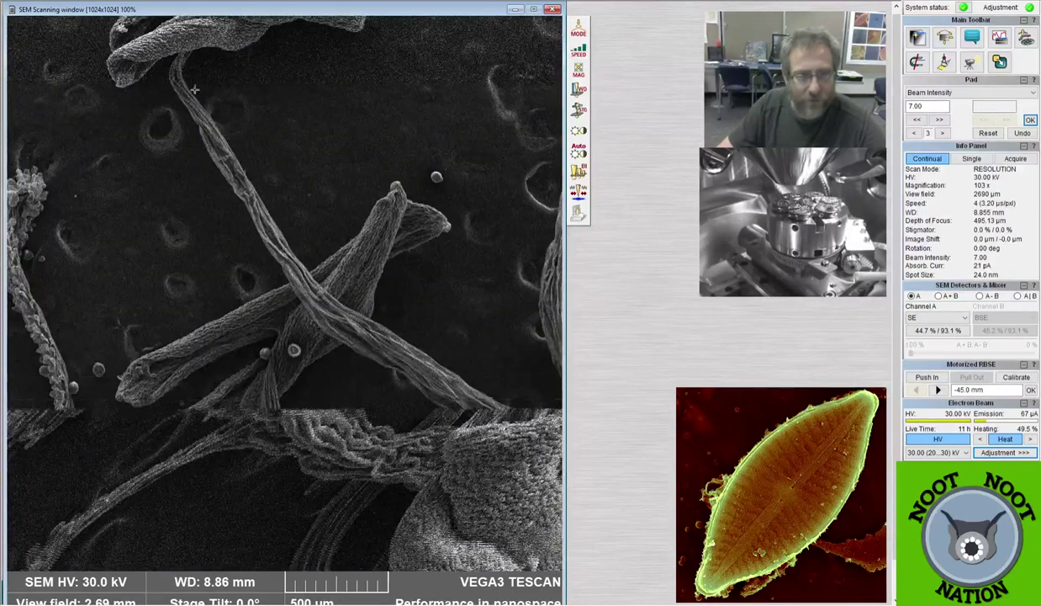
pyautogui.moveTo(415, 251); pyautogui.dragTo(271, 197)
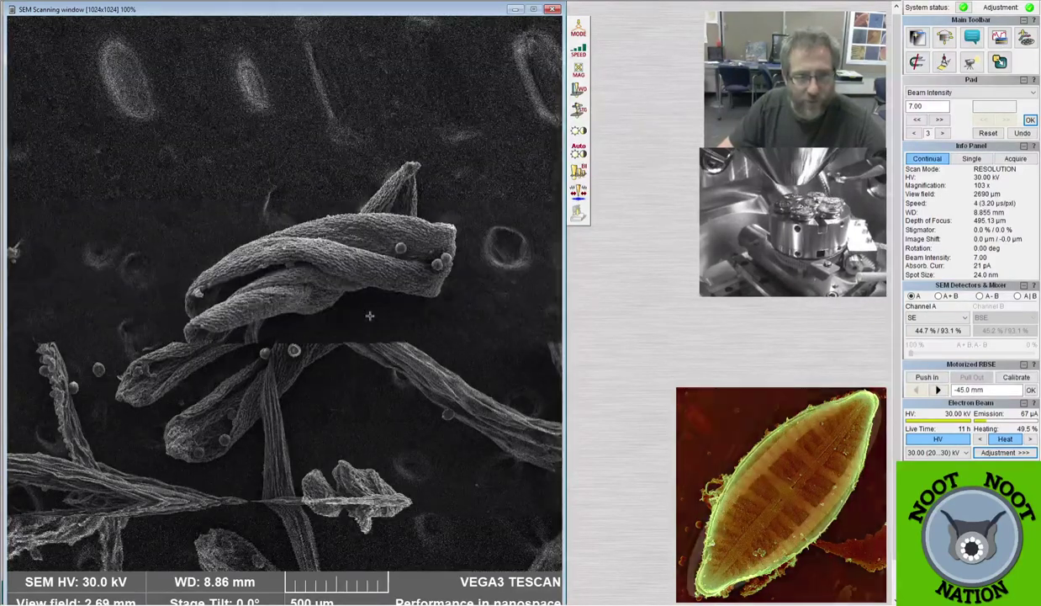
# Frame the pollen grains on the twisted, scaly petal surface at a view field of about 252 µm and focus them at 8.29 mm.
pyautogui.click(498, 454)
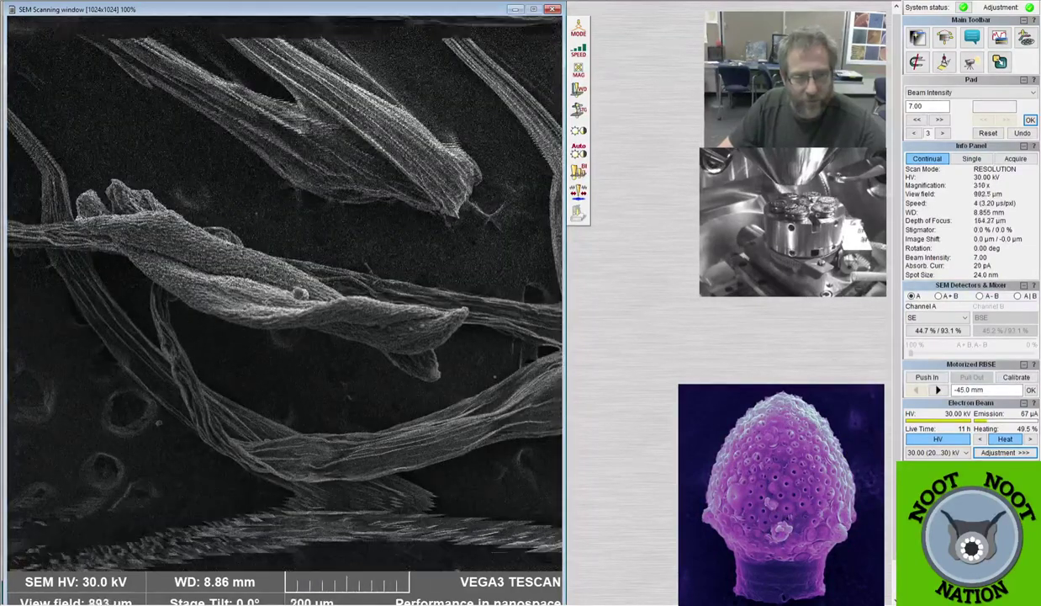
pyautogui.scroll(3, 311, 324)
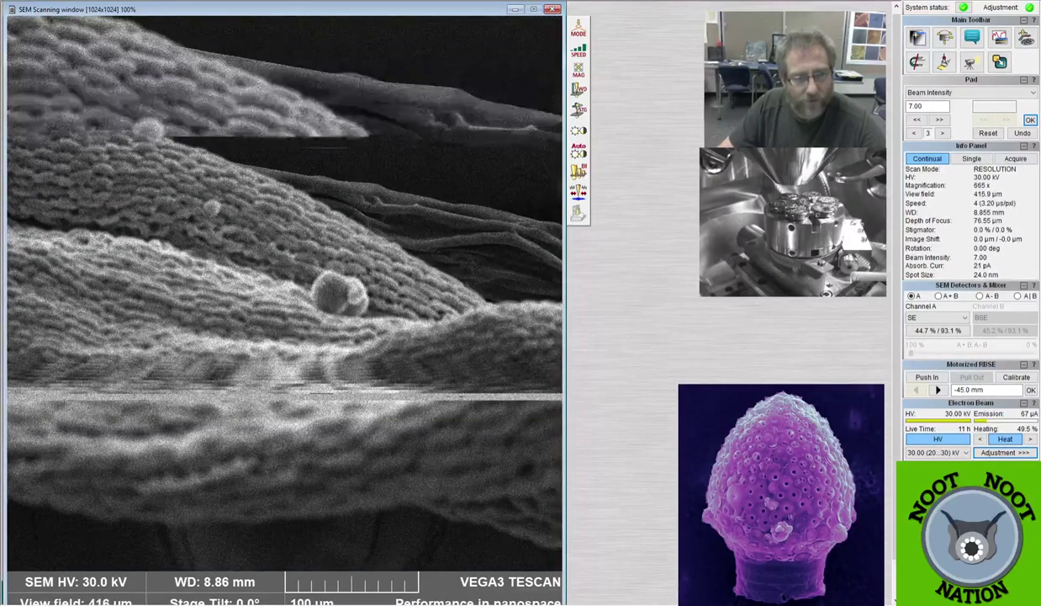
pyautogui.click(163, 139)
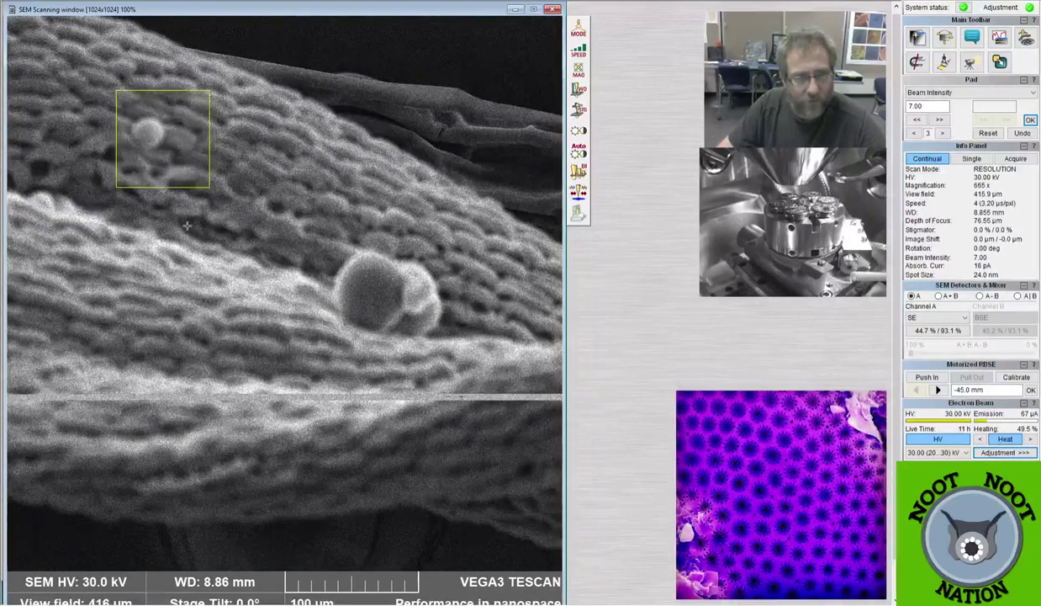
pyautogui.scroll(-3, 187, 226)
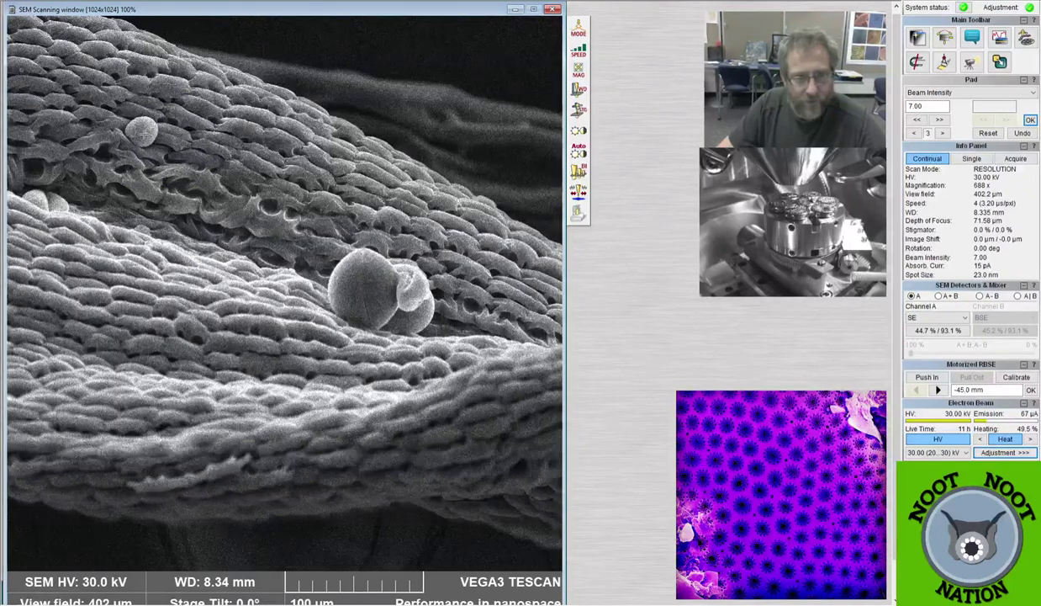
pyautogui.scroll(5, 285, 286)
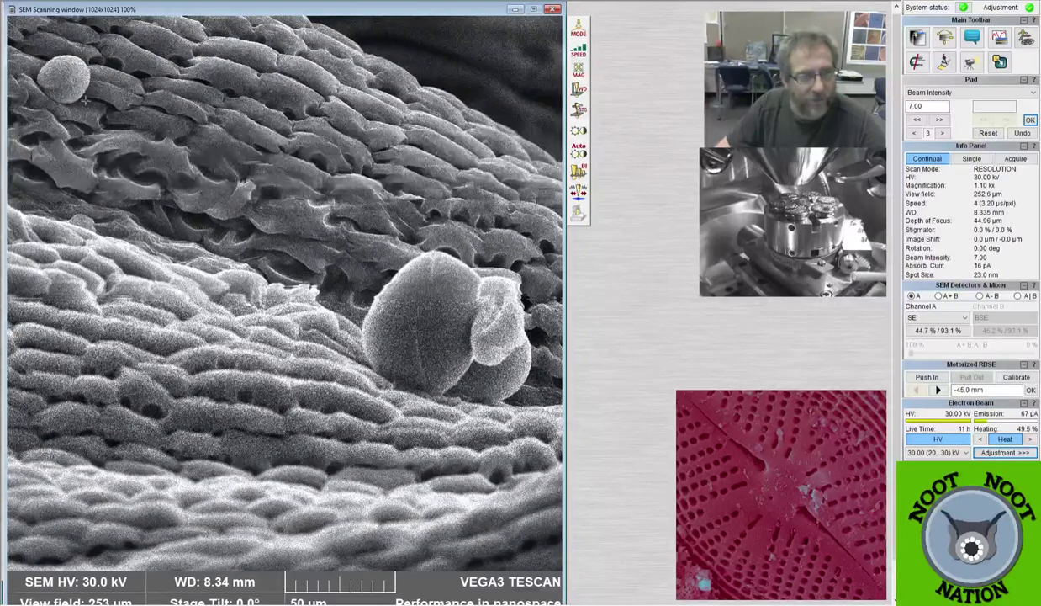
pyautogui.moveTo(25, 39); pyautogui.dragTo(119, 135)
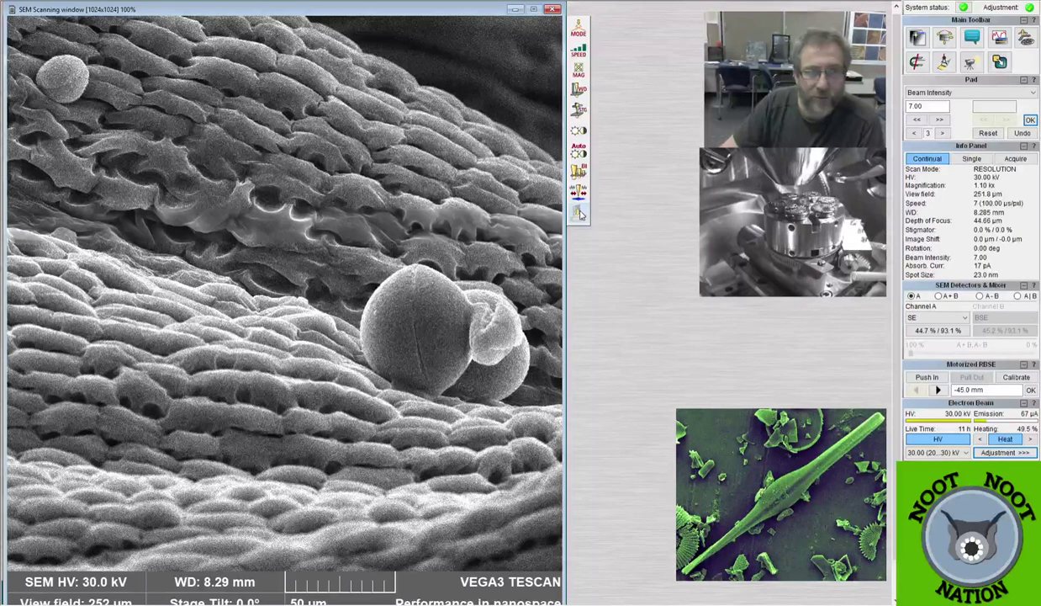
# Acquire a 1280x1280 image of the pollen on the petal at scan speed 7, save it as Spring Beauty petal 2.tif and close it.
pyautogui.click(579, 214)
pyautogui.moveTo(577, 201); pyautogui.dragTo(394, 18)
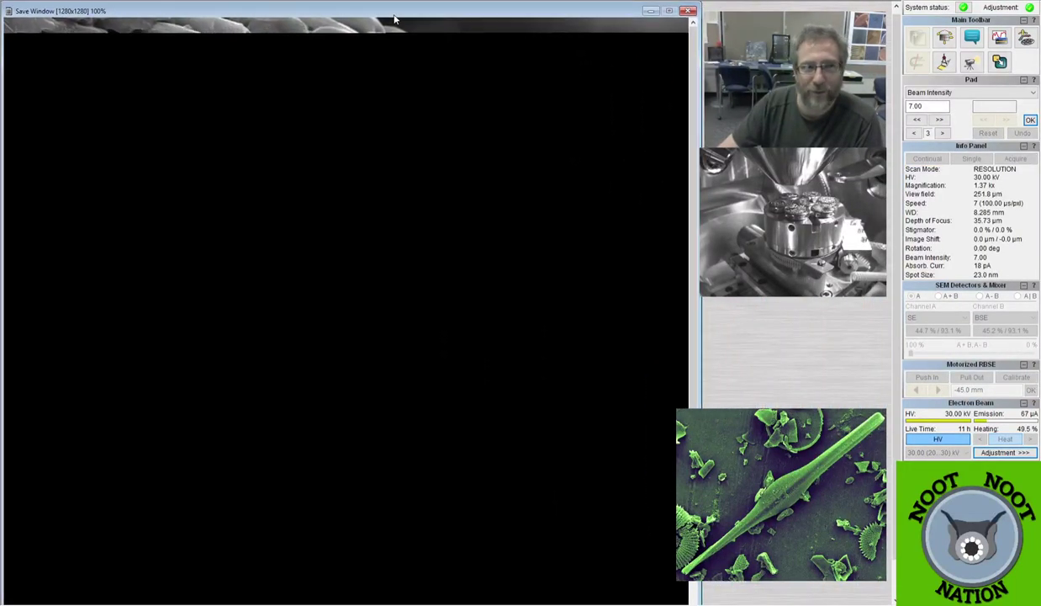
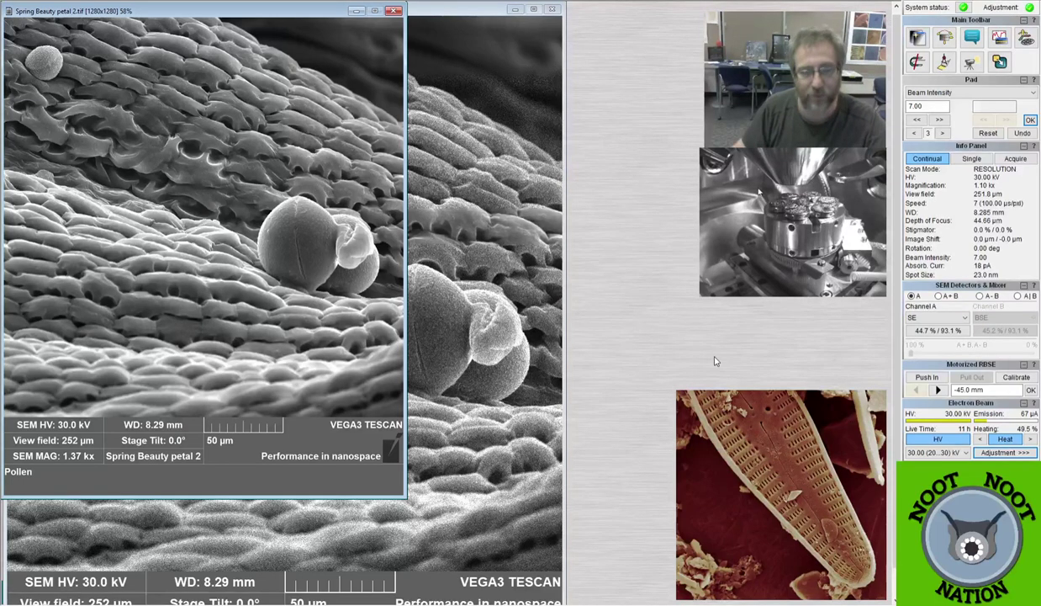
pyautogui.click(393, 11)
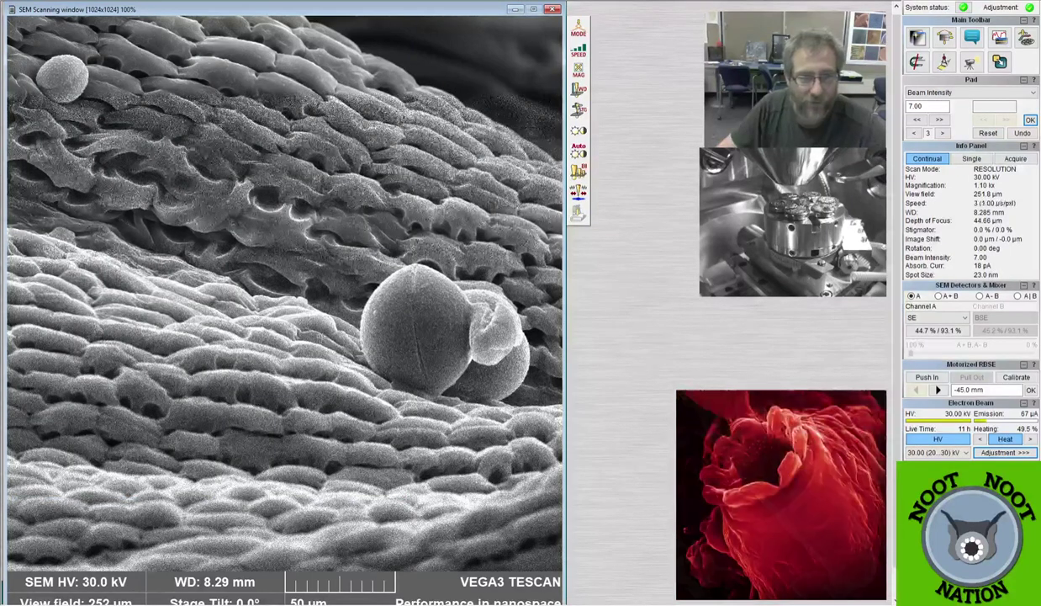
# Locate the cluster of oval pollen grains on another part of the sample and focus it at 8.94 mm with a view field of about 207 µm.
pyautogui.scroll(-5, 403, 294)
pyautogui.scroll(-1, 248, 220)
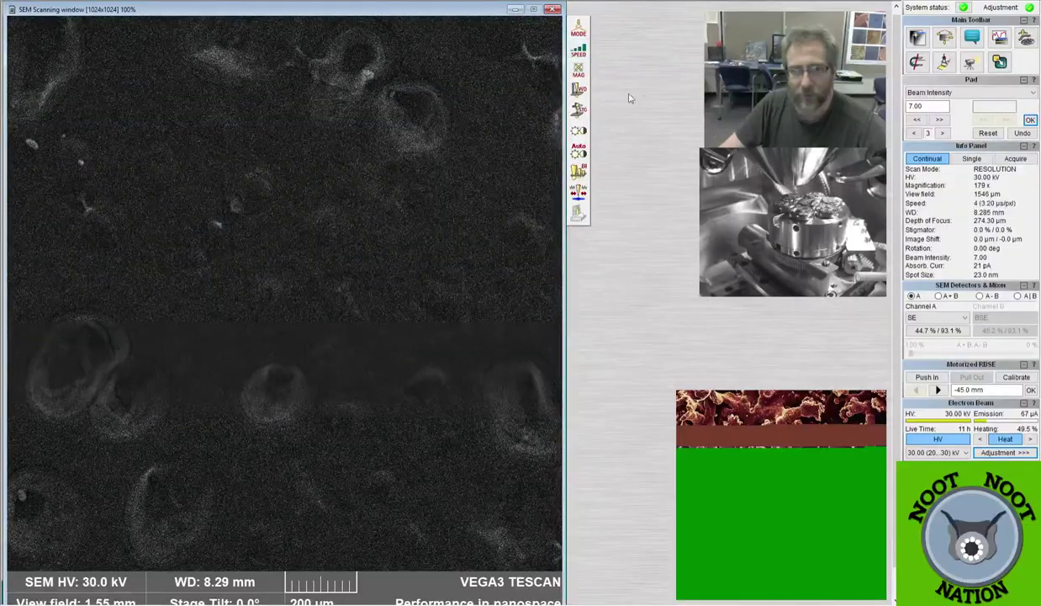
pyautogui.scroll(-3, 254, 259)
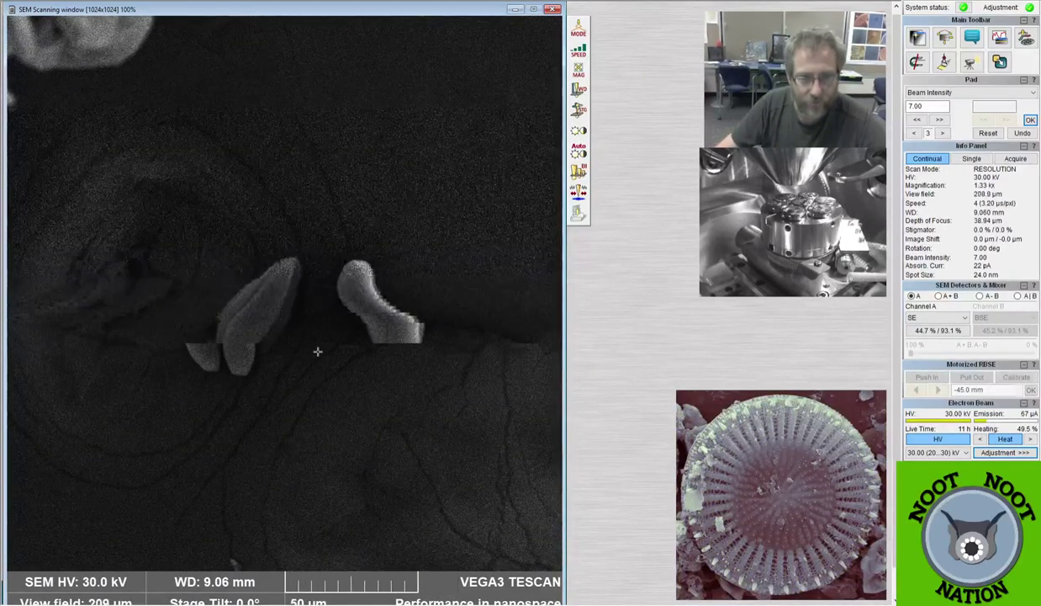
pyautogui.click(265, 313)
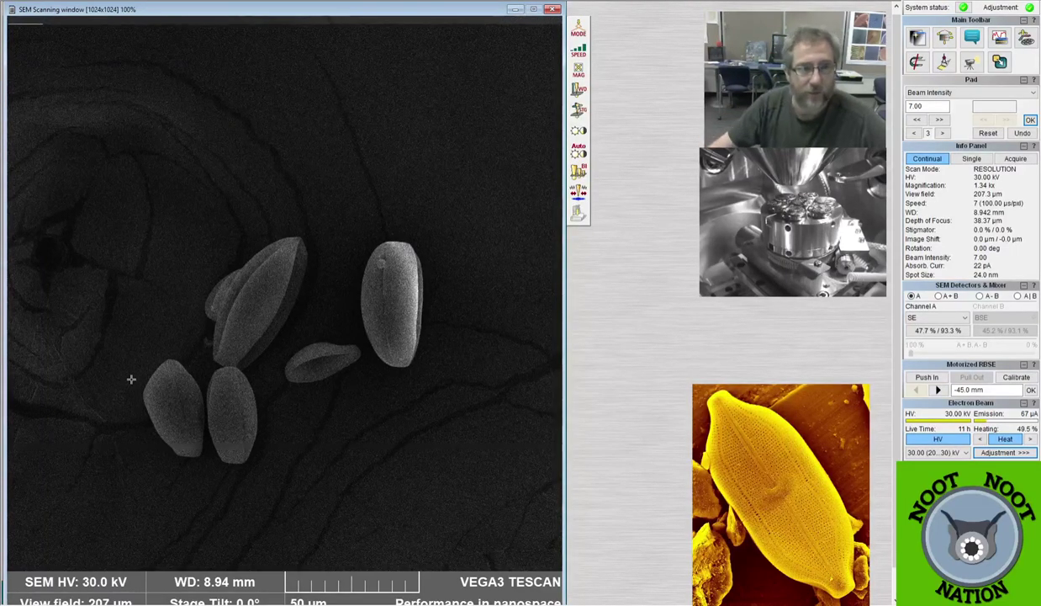
# Refocus the oval pollen grains at 8.88 mm on a magnified grain surface, then frame and centre the cluster at a view field of about 108 µm.
pyautogui.scroll(2, 131, 379)
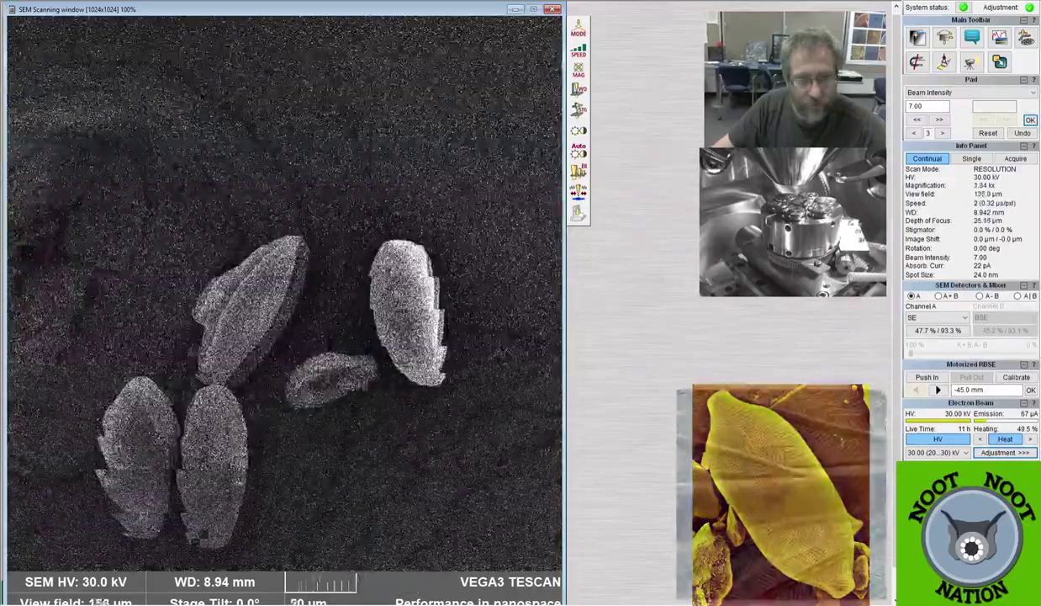
pyautogui.scroll(1, 279, 379)
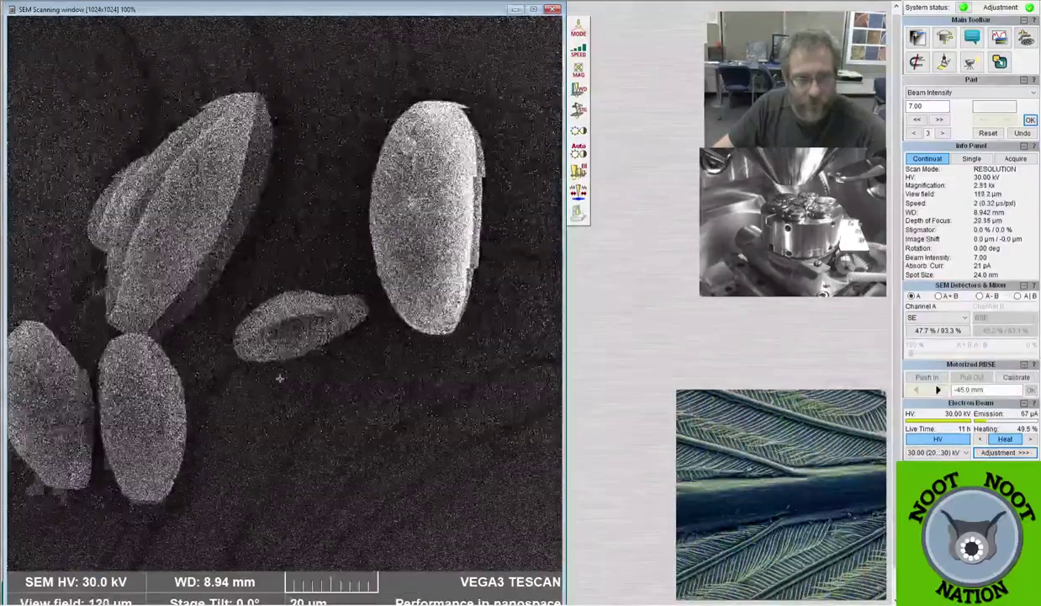
pyautogui.scroll(-1, 280, 379)
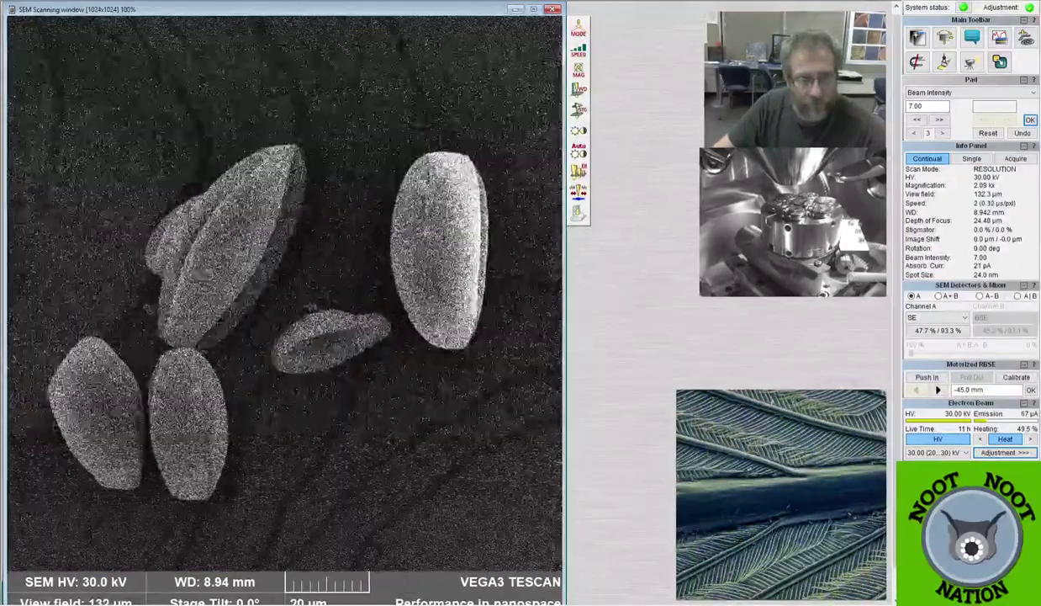
pyautogui.scroll(1, 344, 304)
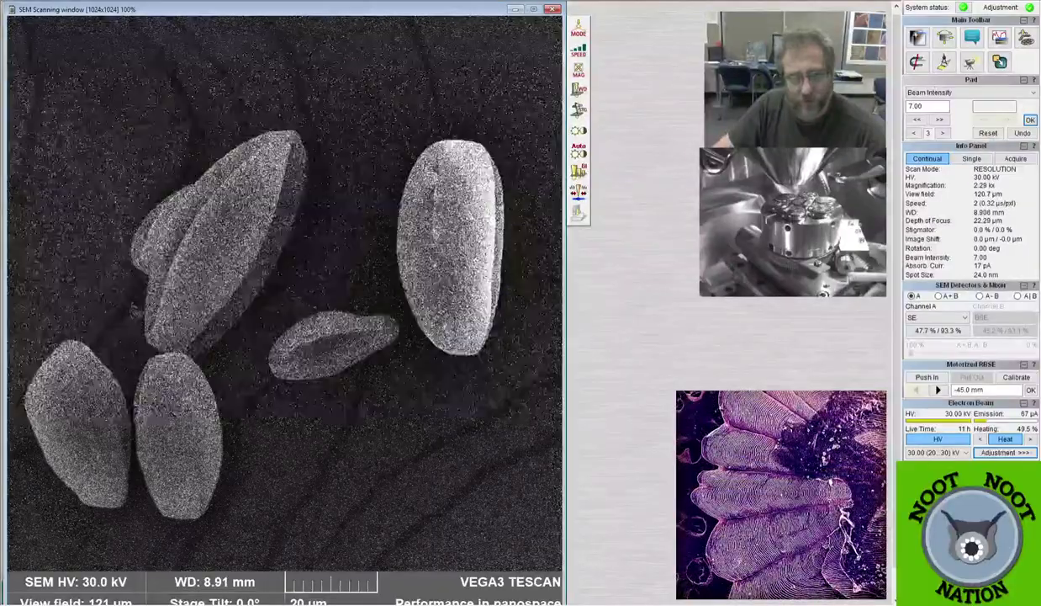
pyautogui.scroll(10, 463, 249)
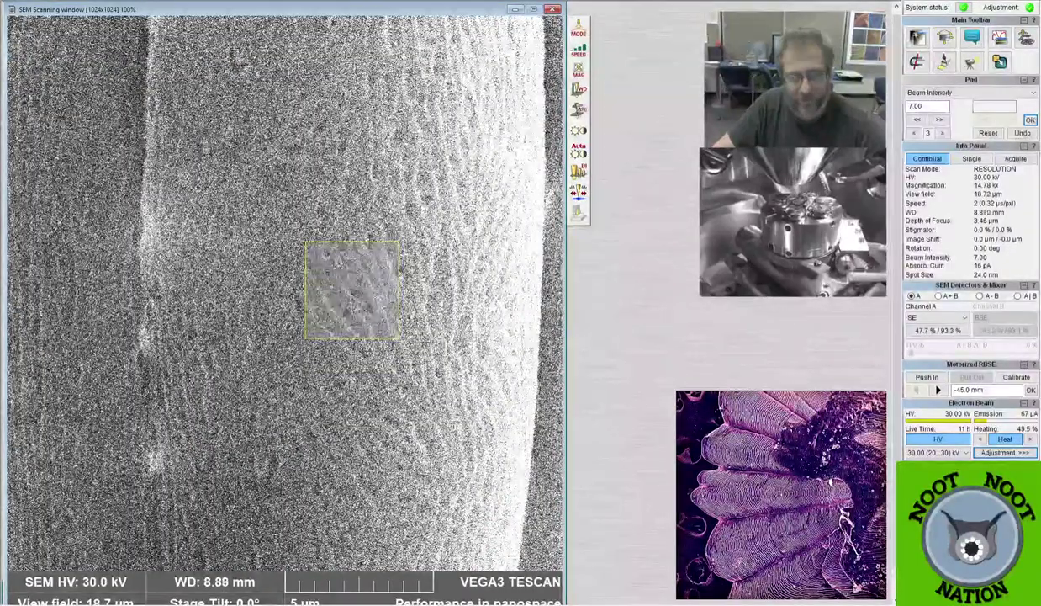
pyautogui.click(578, 53)
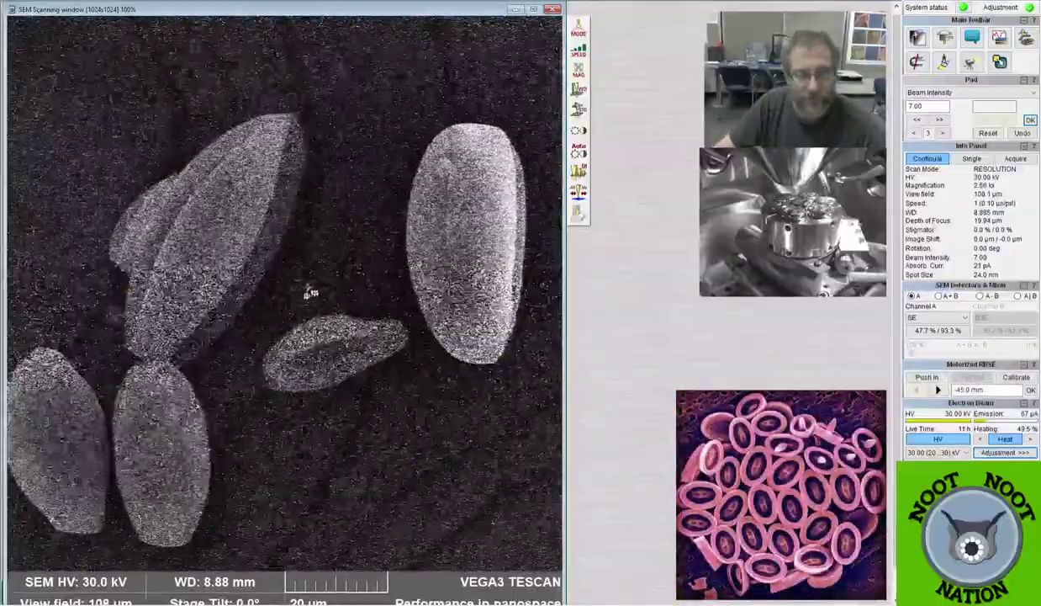
pyautogui.click(935, 382)
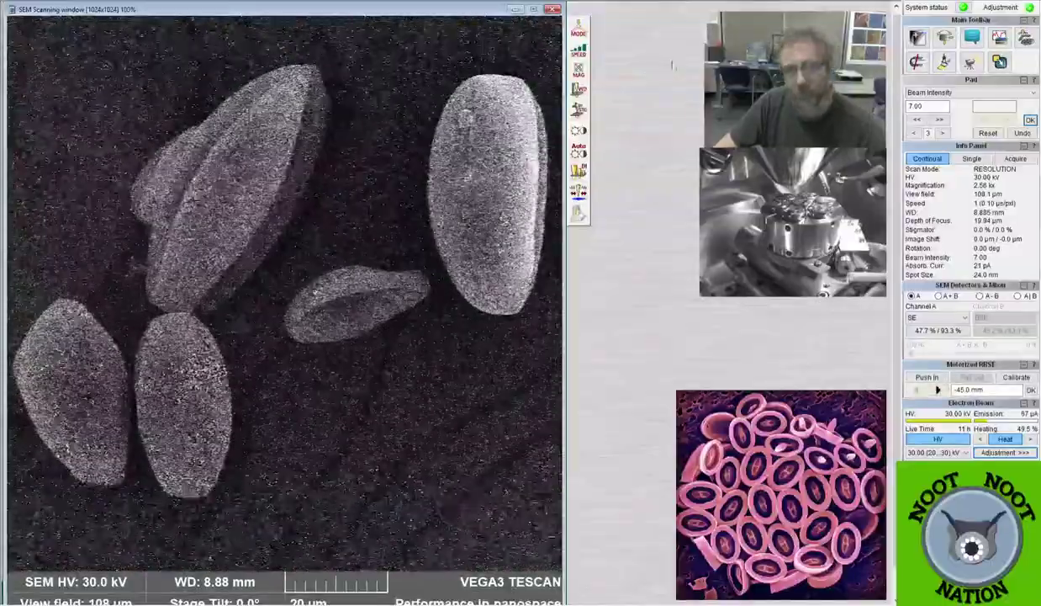
# Single out the upright oval pollen grain beside the cluster and frame it at a view field of about 57 µm.
pyautogui.press('7')
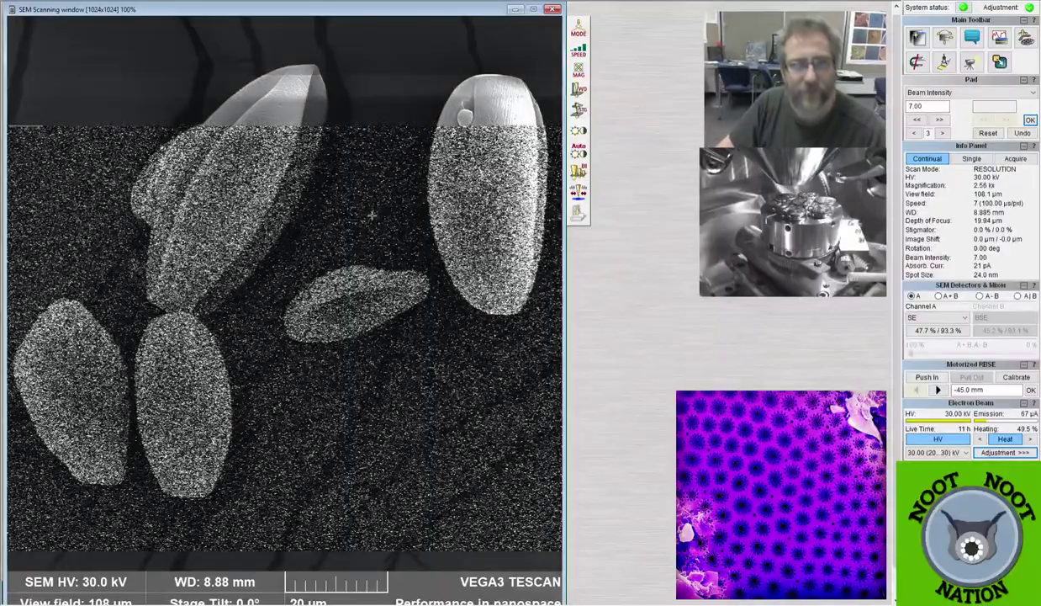
pyautogui.scroll(-6, 372, 217)
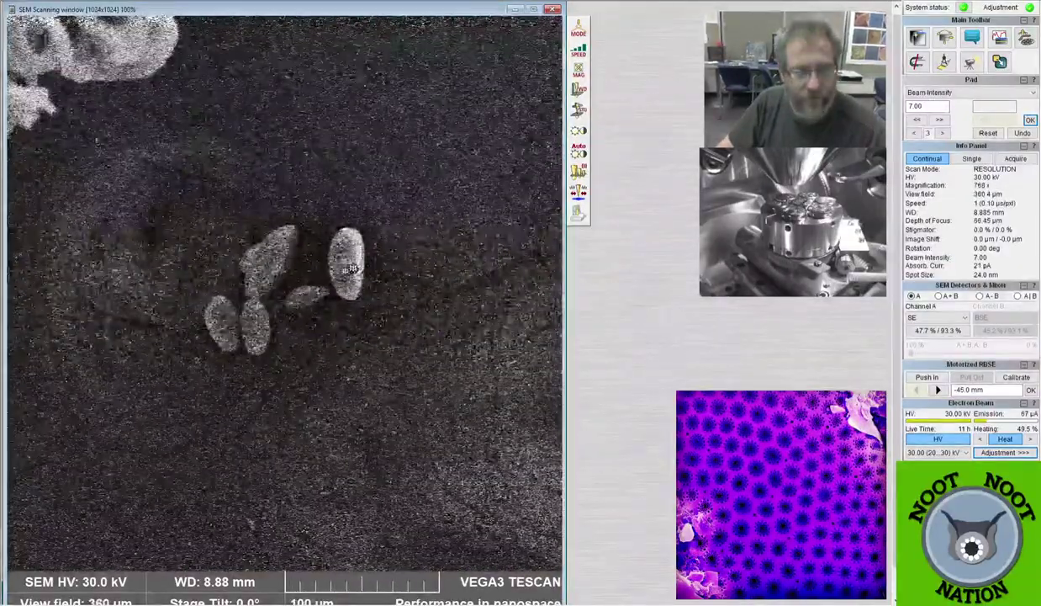
pyautogui.scroll(7, 285, 290)
pyautogui.scroll(4, 284, 290)
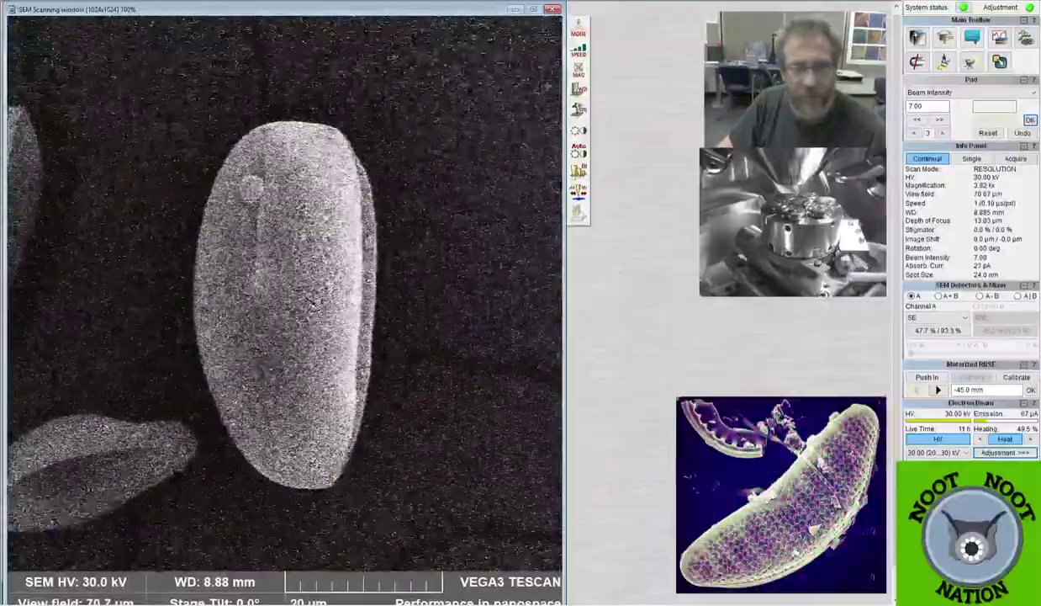
pyautogui.scroll(-1, 285, 290)
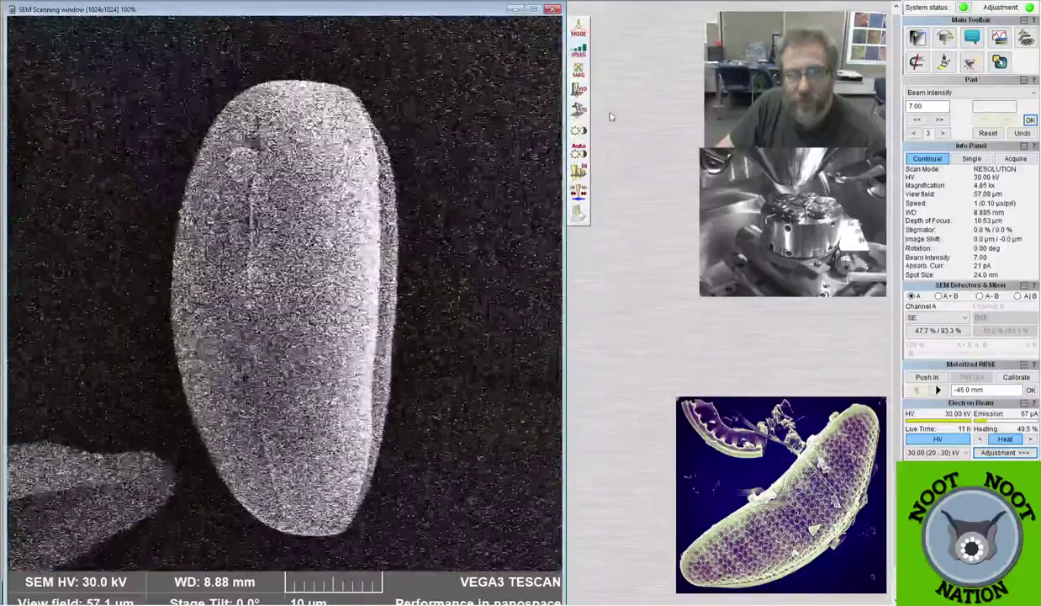
# Check the upright grain's ridged surface at scan speed 4 and tighten its framing to a view field of about 48.8 µm.
pyautogui.press('6')
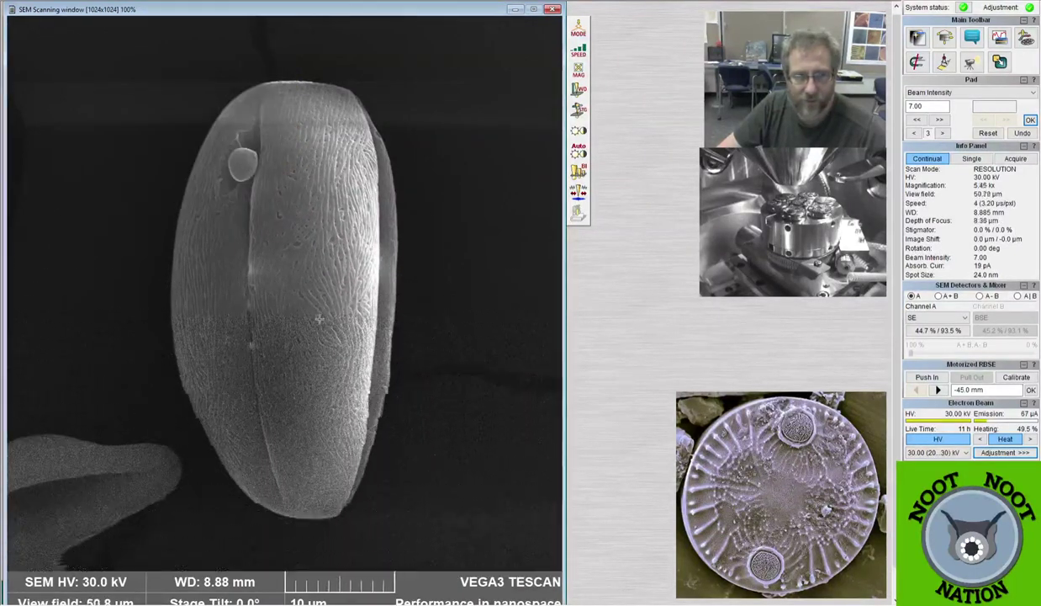
pyautogui.scroll(1, 319, 317)
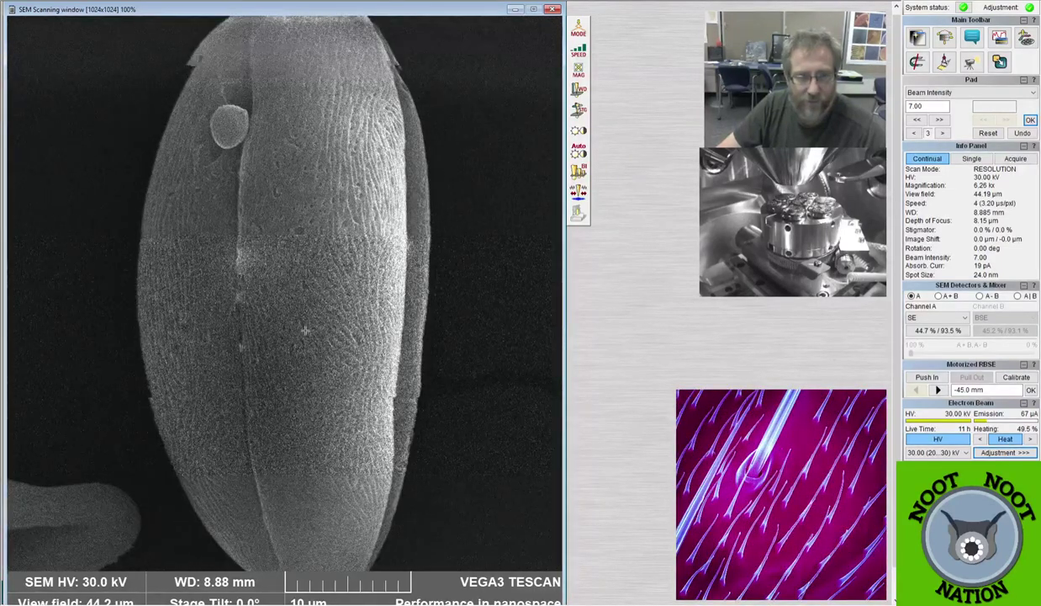
pyautogui.scroll(-1, 305, 330)
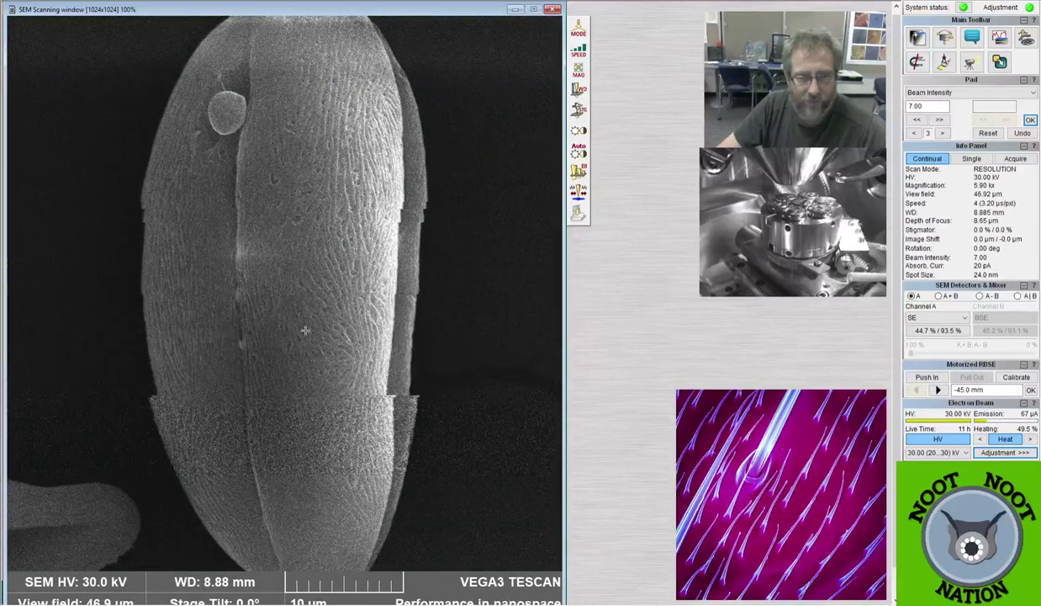
pyautogui.scroll(-1, 306, 331)
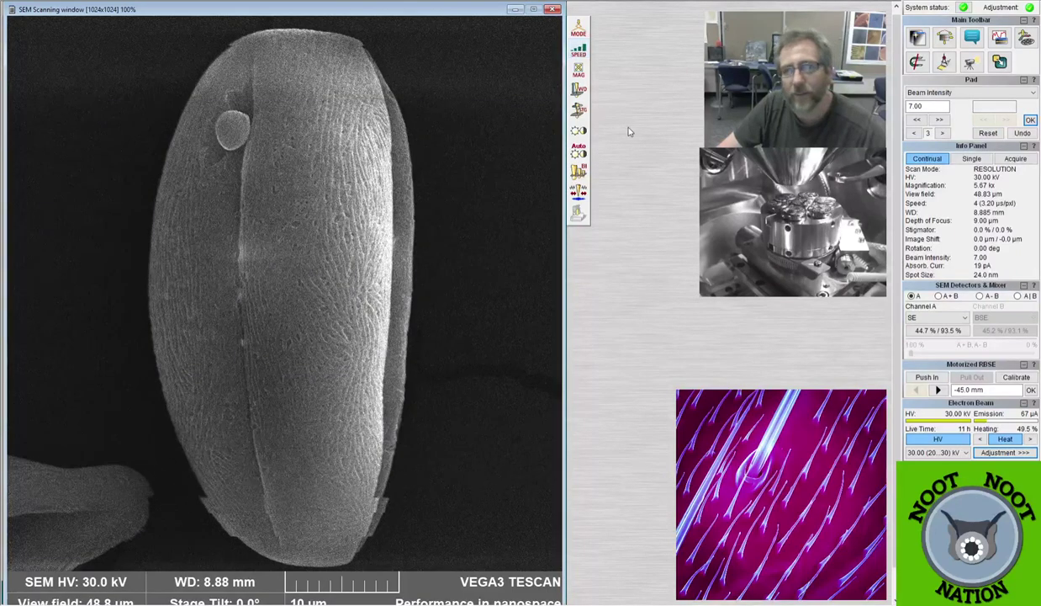
# Acquire a 1280x1280 image of the upright grain at scan speed 7, save it as Locust-Oak Pollen.tif and close it.
pyautogui.press('7')
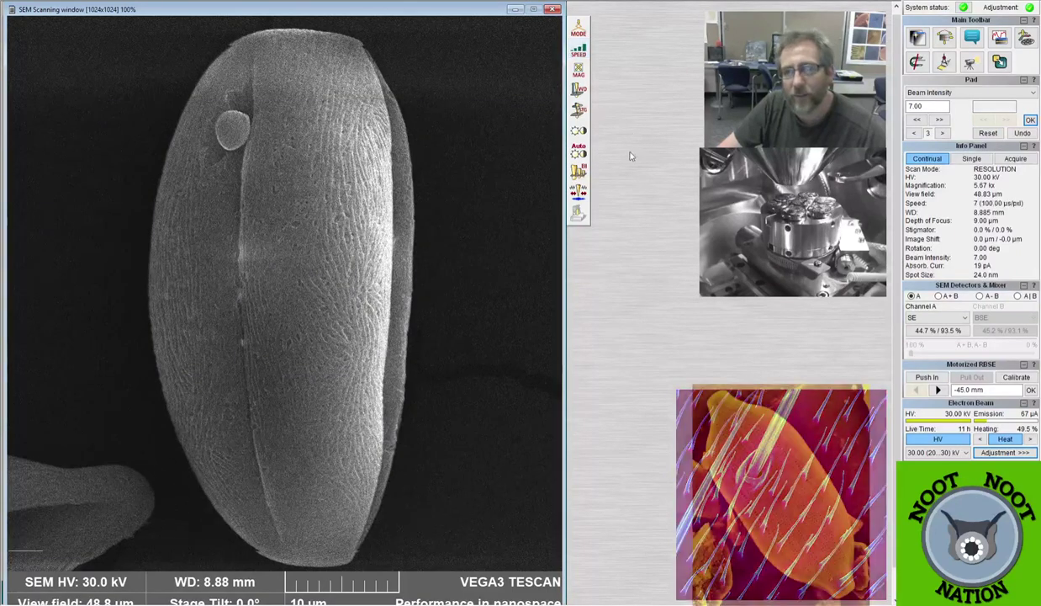
pyautogui.click(581, 213)
pyautogui.moveTo(580, 212); pyautogui.dragTo(380, 14)
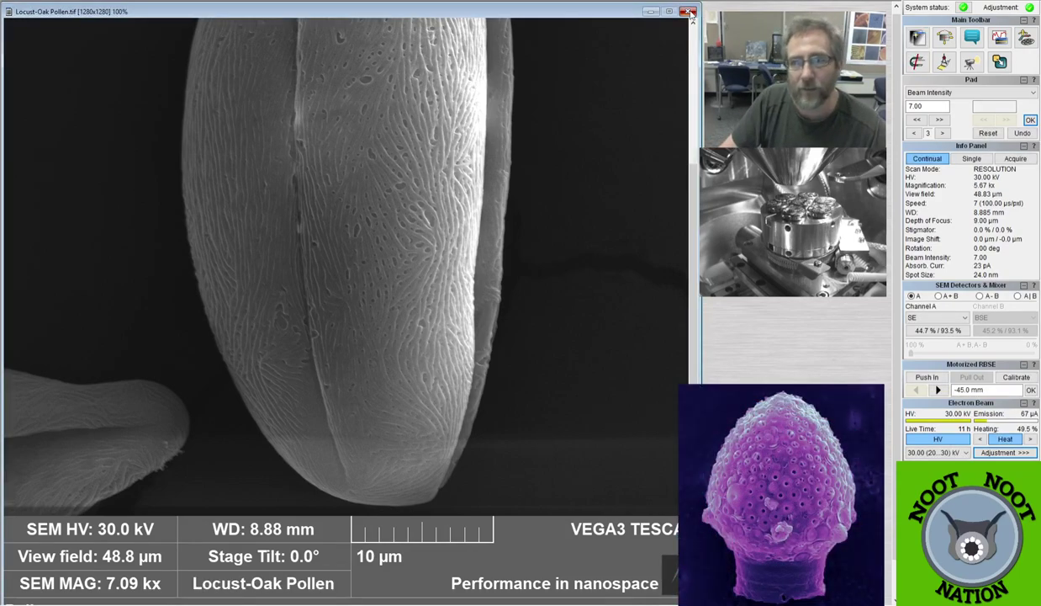
pyautogui.click(688, 11)
# Locate the isolated furrowed pollen grain near the stringy tissue, focus it at 8.91 mm and frame it at about 52.7 µm.
pyautogui.scroll(-10, 264, 198)
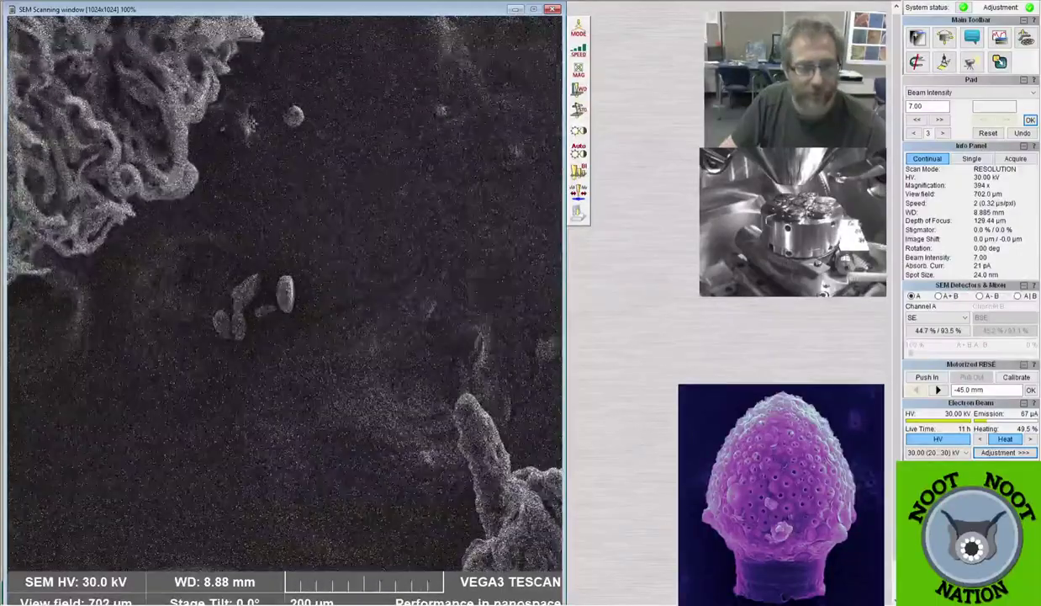
pyautogui.scroll(10, 284, 292)
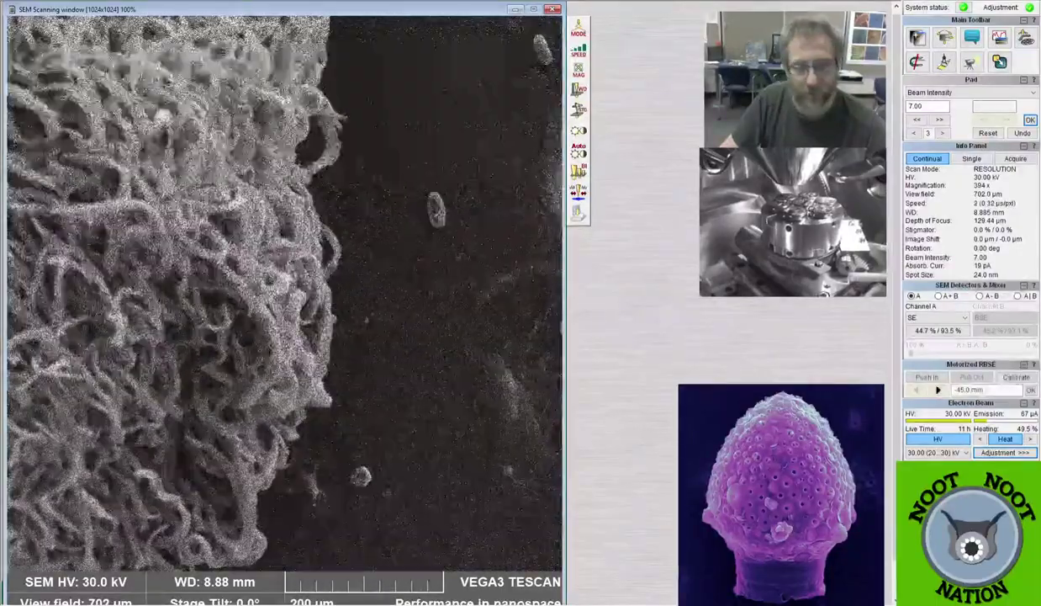
pyautogui.scroll(5, 311, 276)
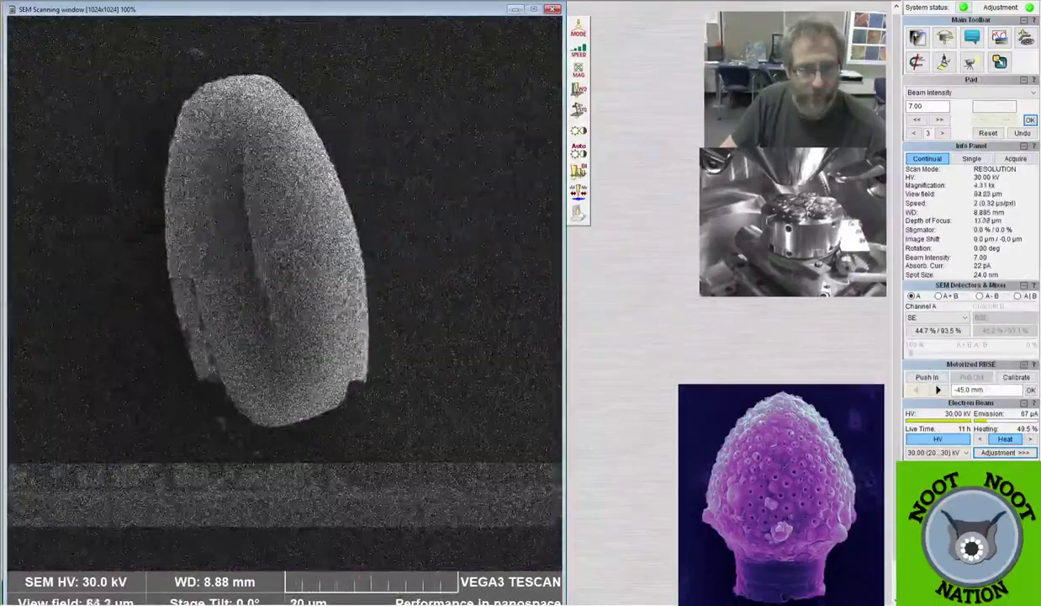
pyautogui.scroll(1, 312, 269)
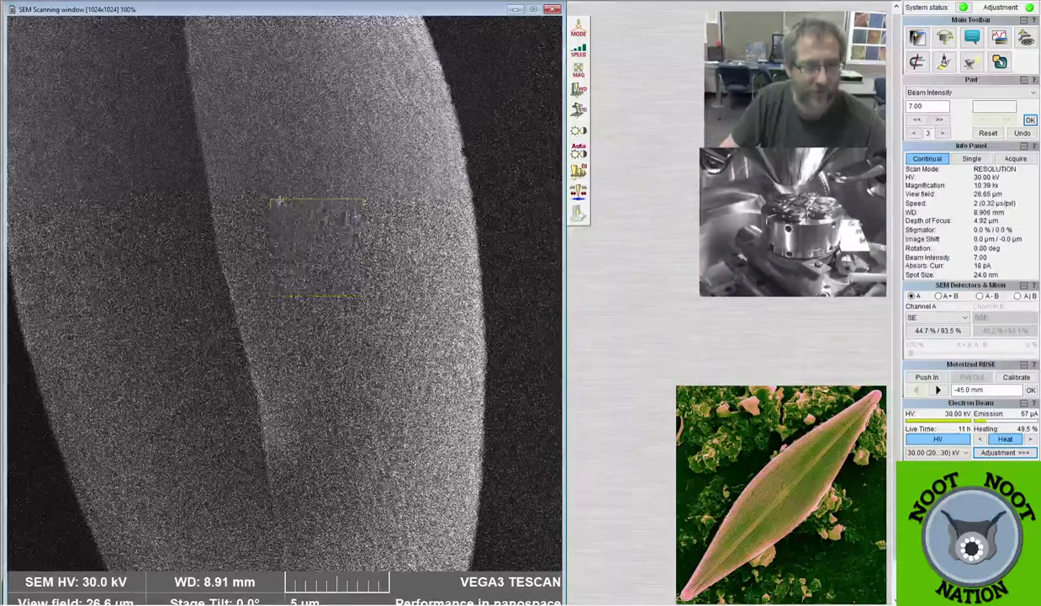
pyautogui.scroll(-3, 279, 202)
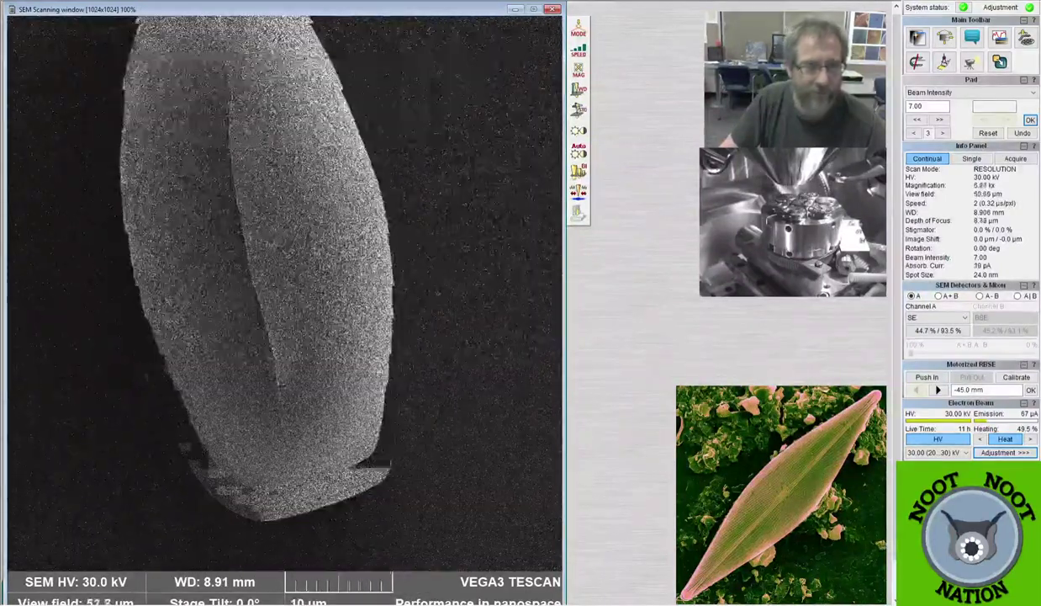
pyautogui.scroll(-1, 244, 232)
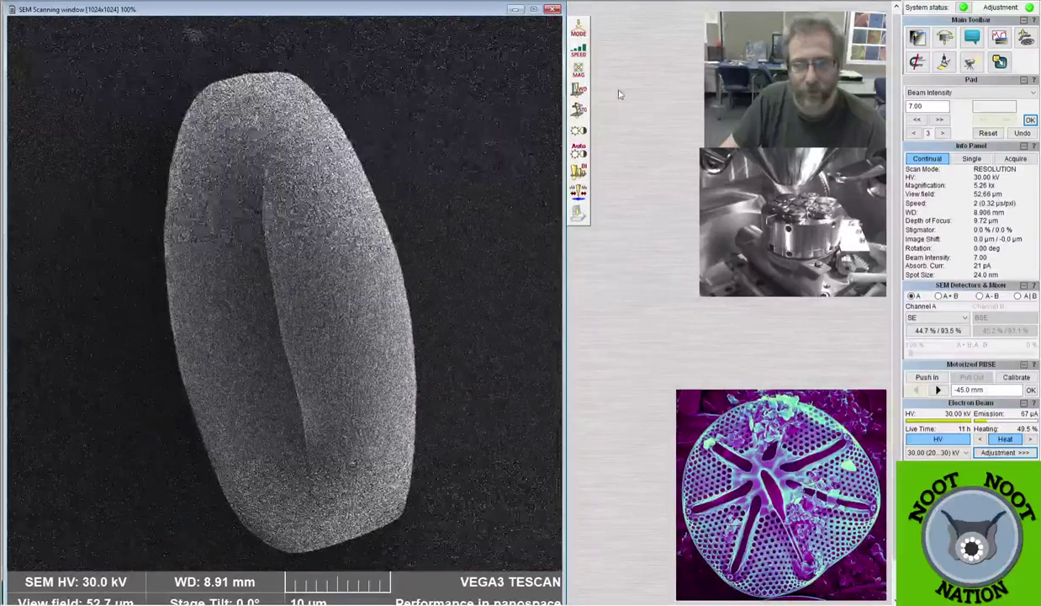
# Refine the furrowed grain's focus to 8.90 mm at scan speed 4 and frame the whole grain at about 50.1 µm.
pyautogui.press('4')
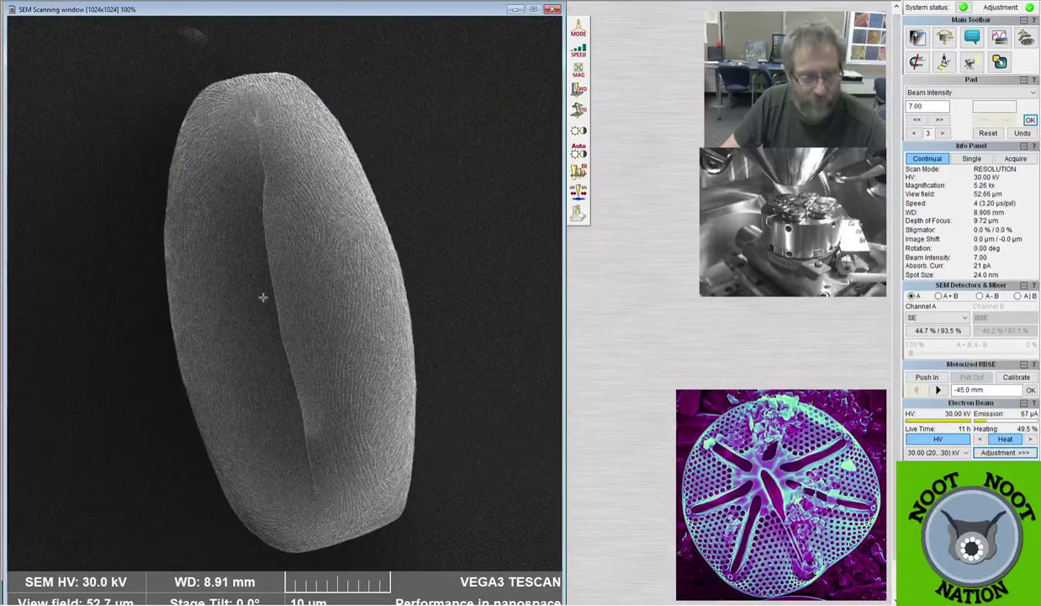
pyautogui.scroll(-2, 251, 165)
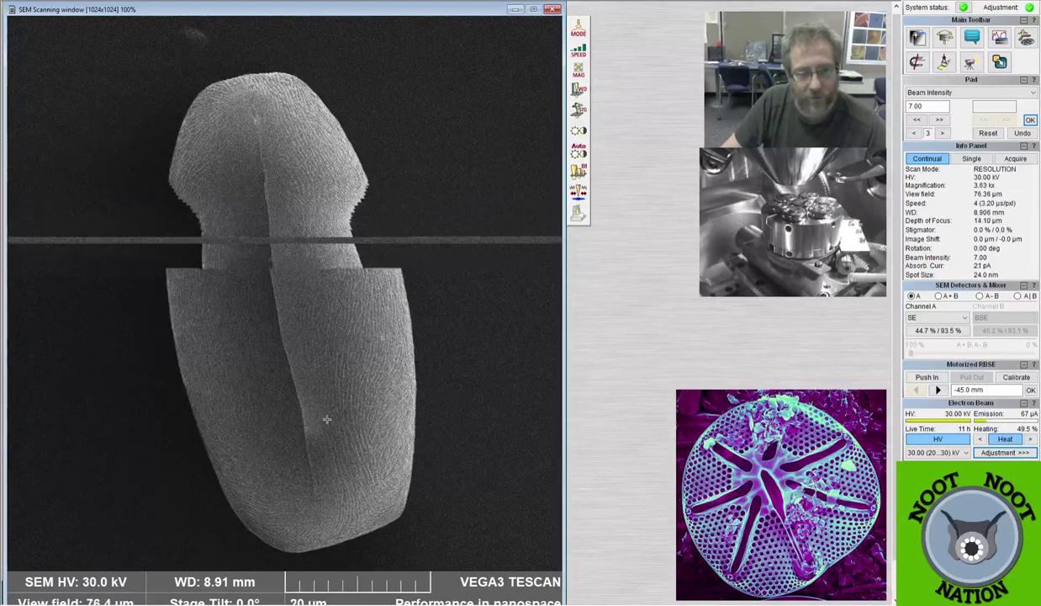
pyautogui.scroll(2, 318, 370)
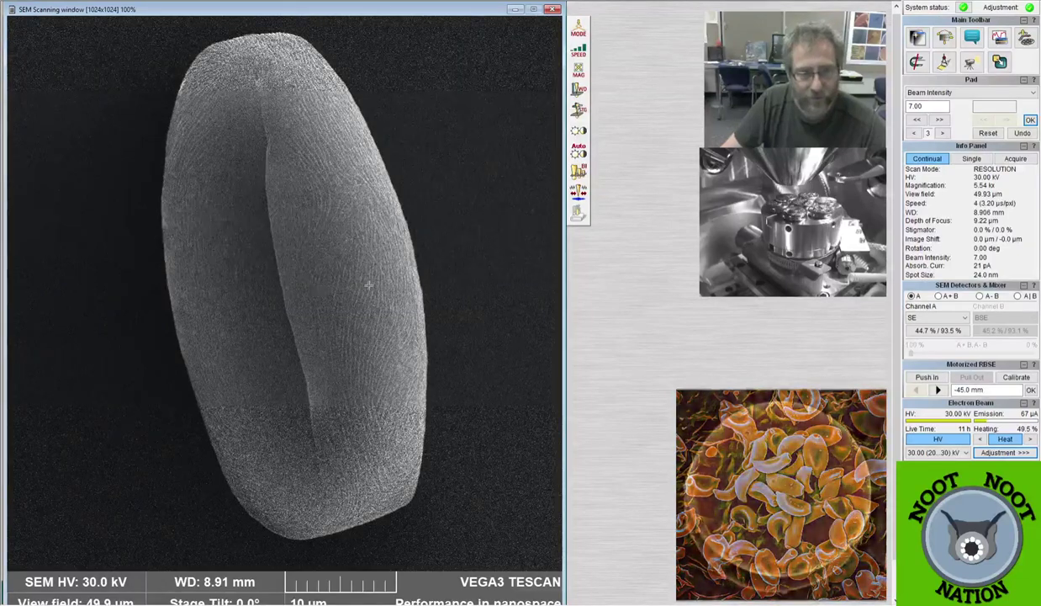
pyautogui.scroll(3, 369, 286)
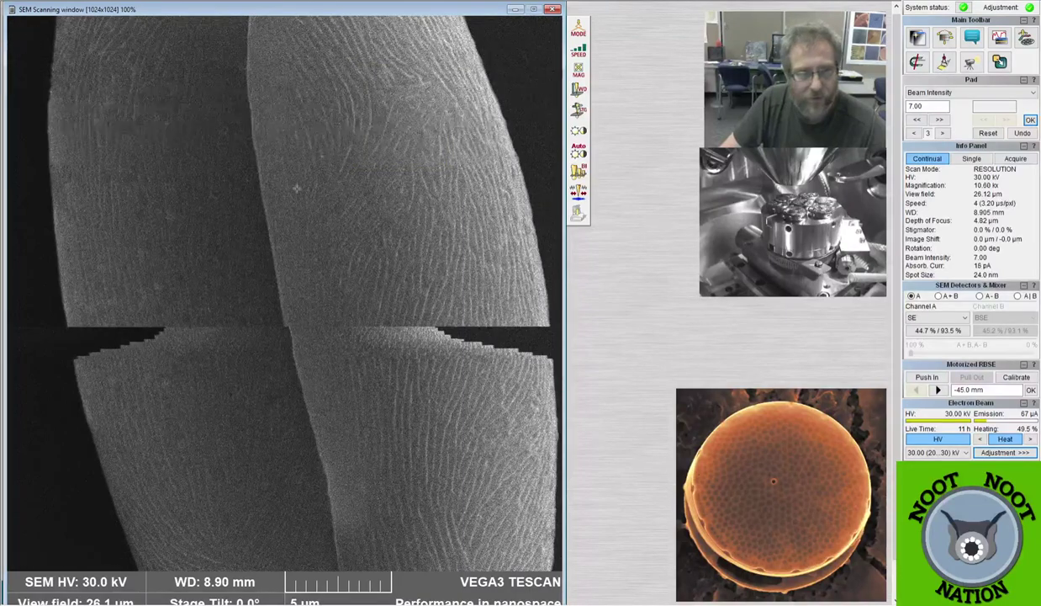
pyautogui.scroll(-2, 275, 234)
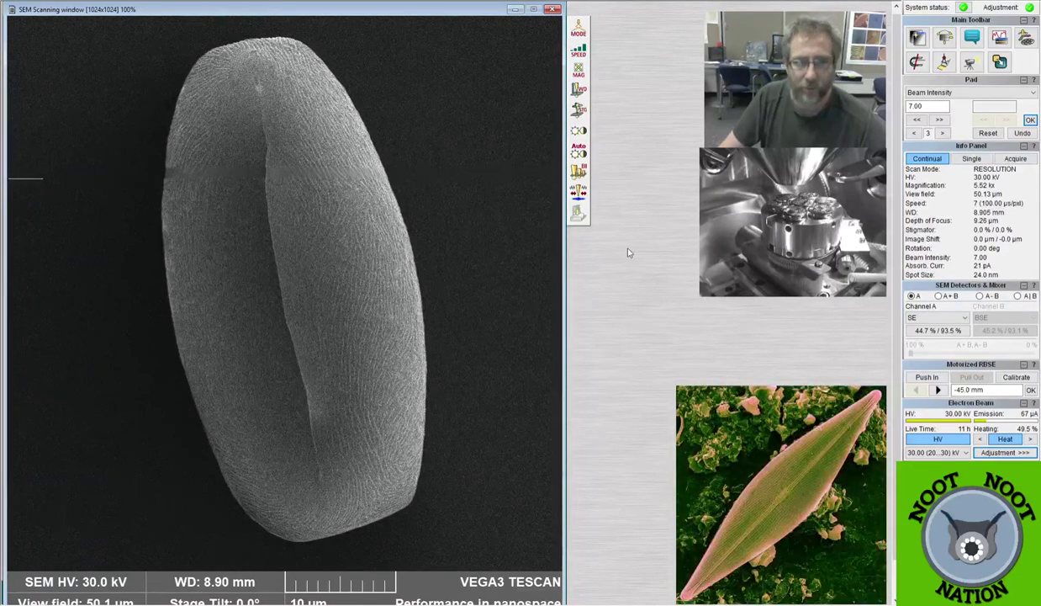
# Acquire a 1280x1280 image of the furrowed grain, save it as Locust-Oak Pollen 2.tif and close it.
pyautogui.click(579, 215)
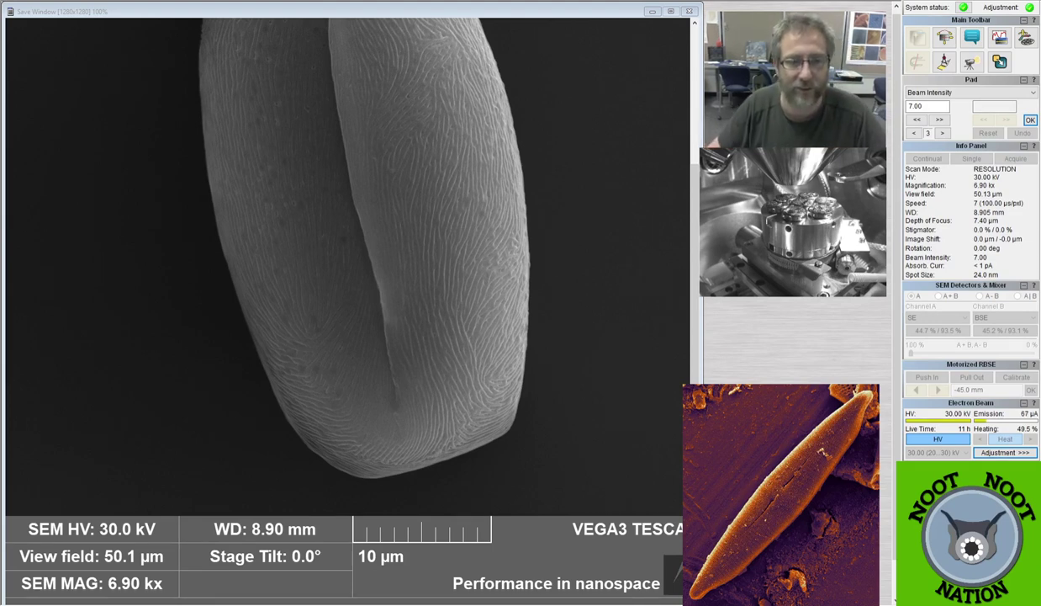
pyautogui.click(670, 418)
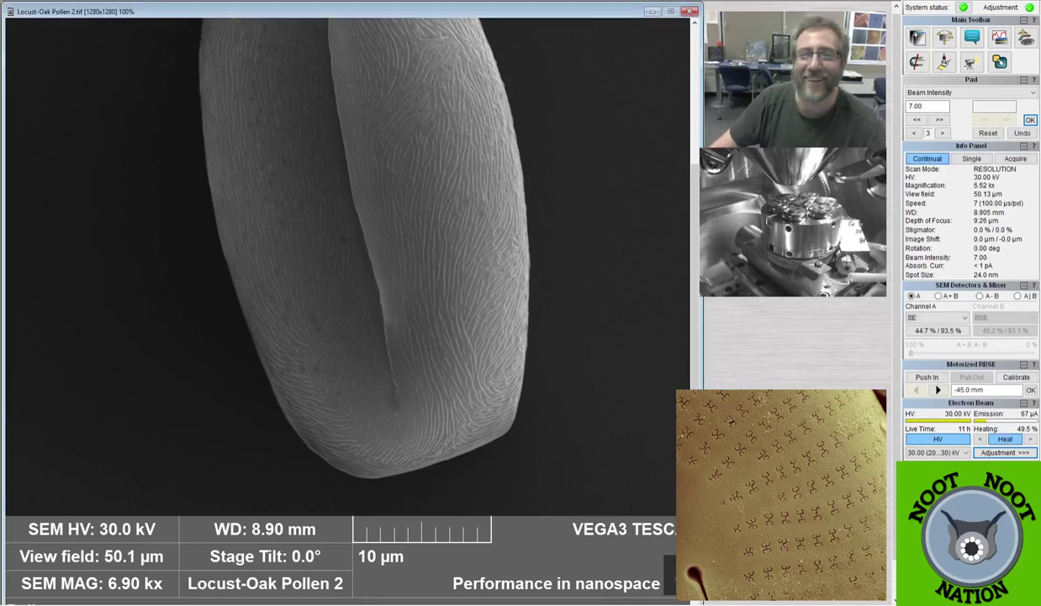
pyautogui.click(689, 11)
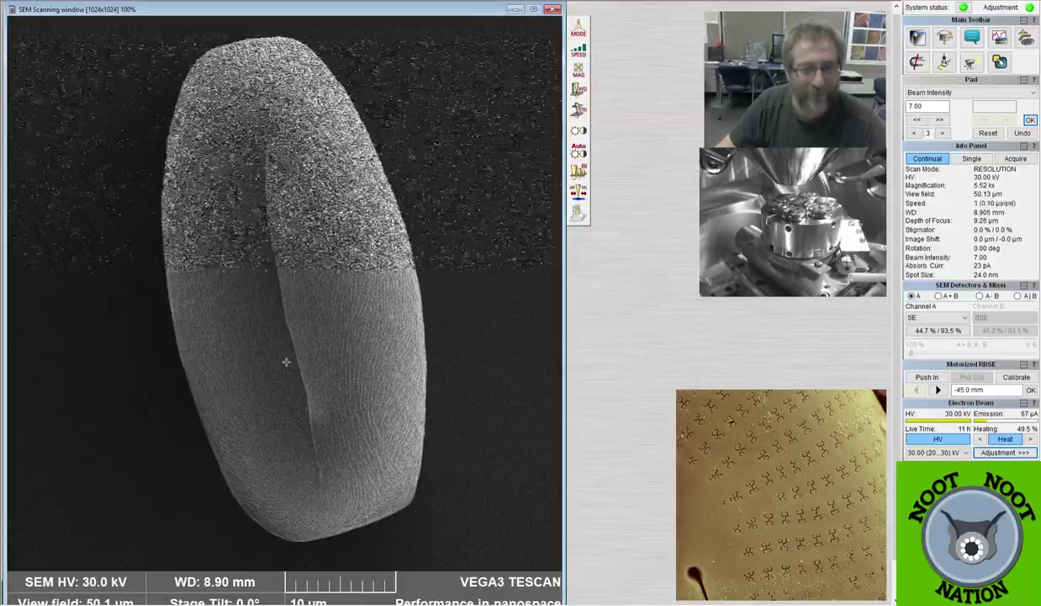
# Move across the sample at scan speed 4 to the cluster of wrinkled flower parts and frame it at about 2.70 mm.
pyautogui.scroll(-10, 286, 362)
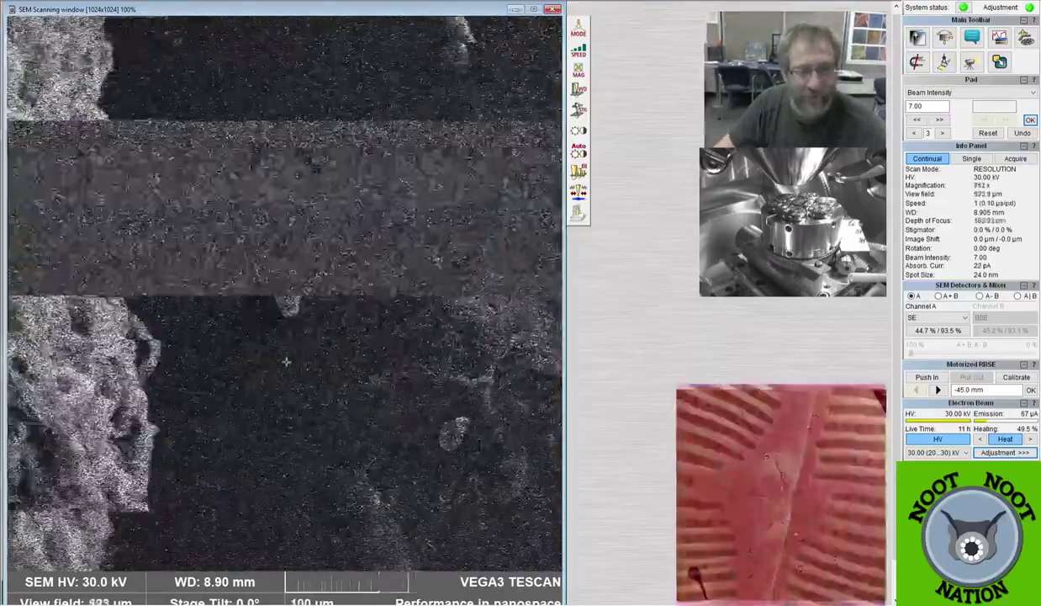
pyautogui.scroll(-5, 286, 362)
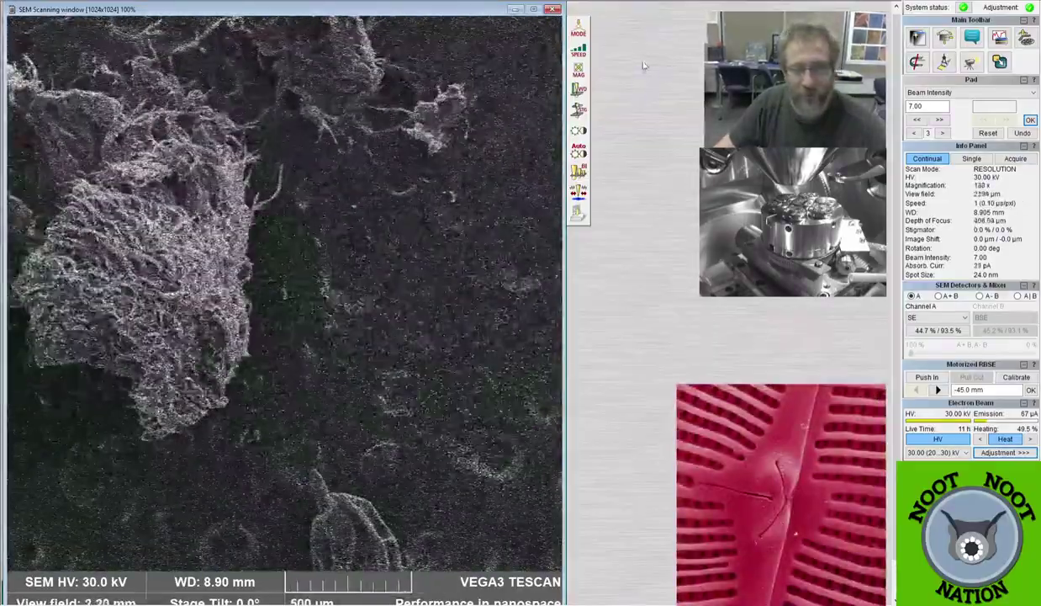
pyautogui.press('4')
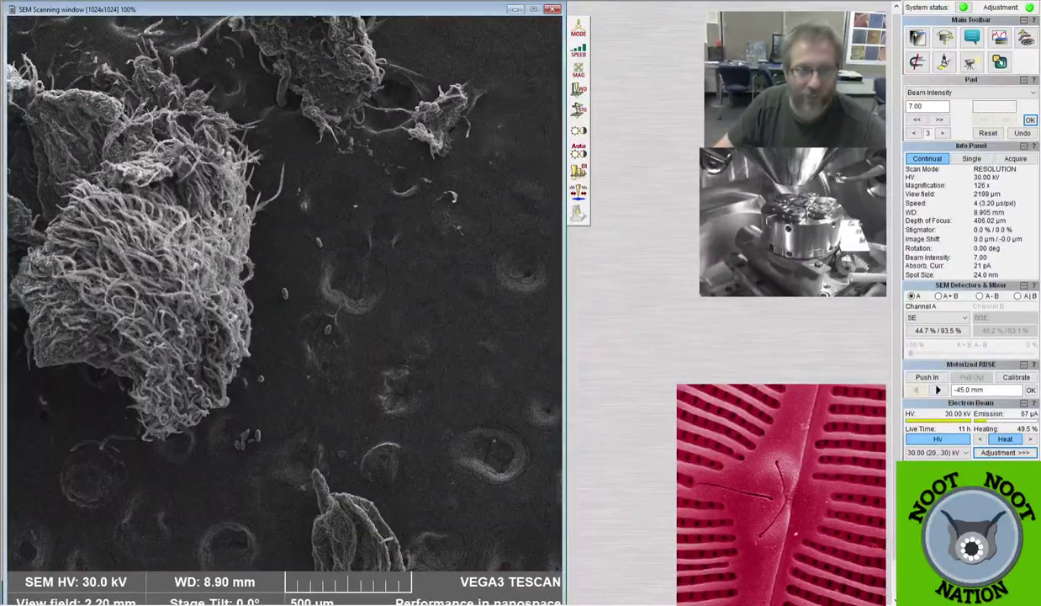
pyautogui.middleClick(358, 537)
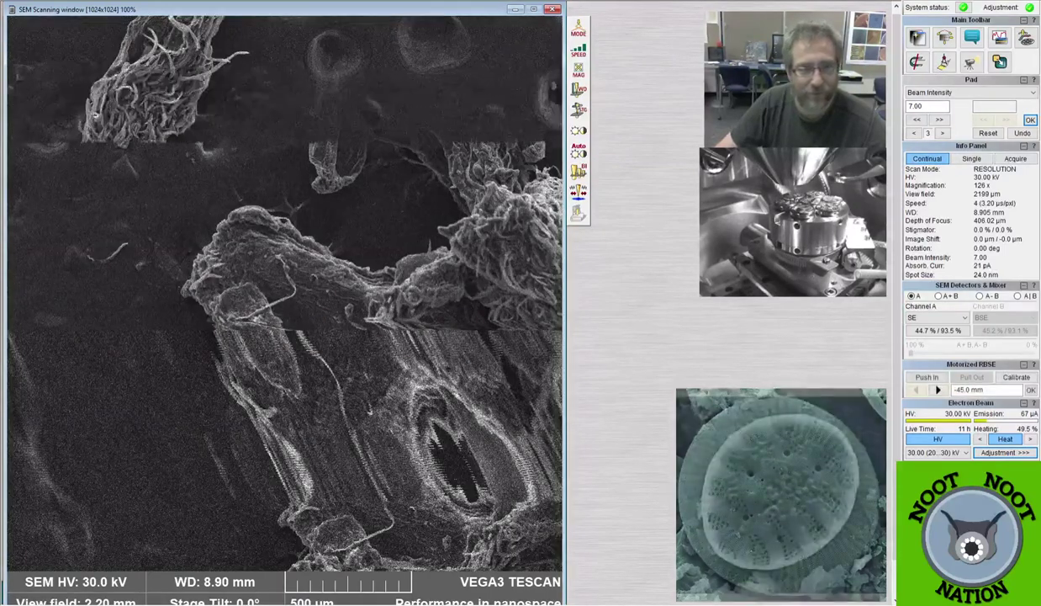
pyautogui.scroll(-1, 215, 84)
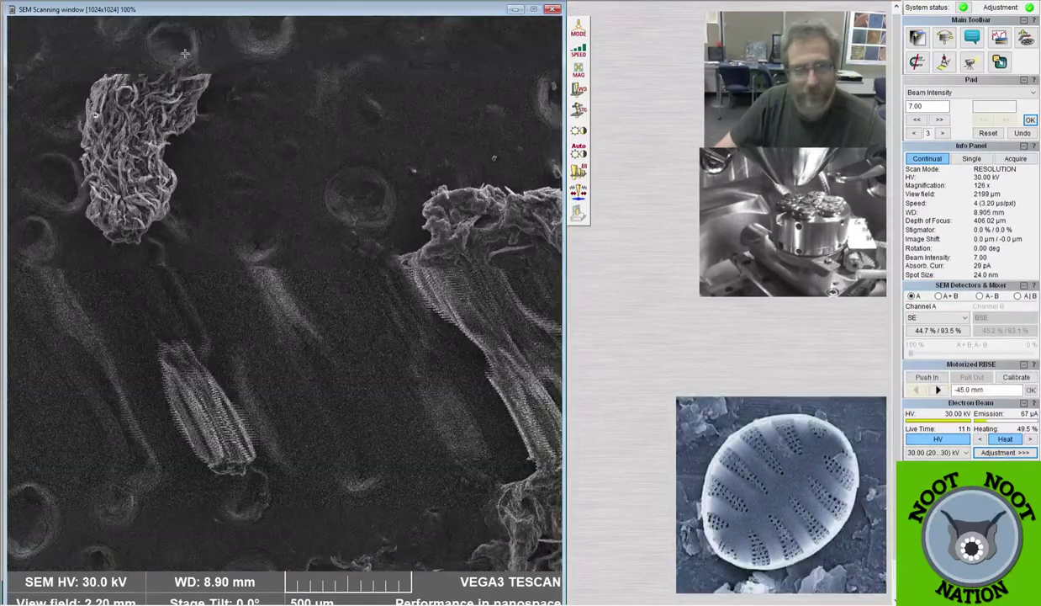
pyautogui.scroll(-1, 216, 84)
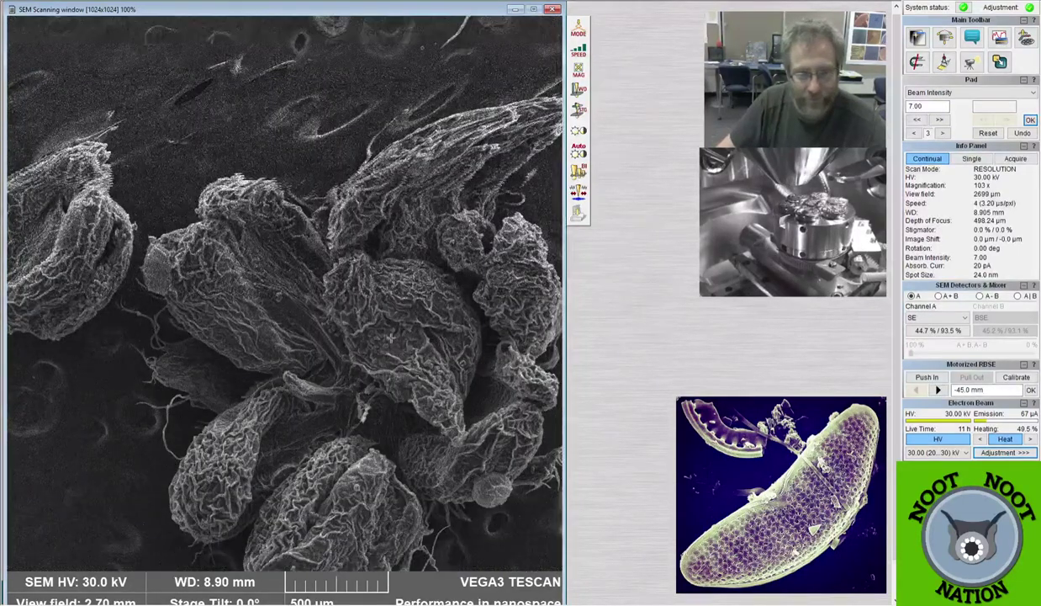
# Focus the pollen on the wrinkled surface at 8.38 mm and magnify a pair of grains to a view field of about 77.9 µm.
pyautogui.scroll(5, 387, 349)
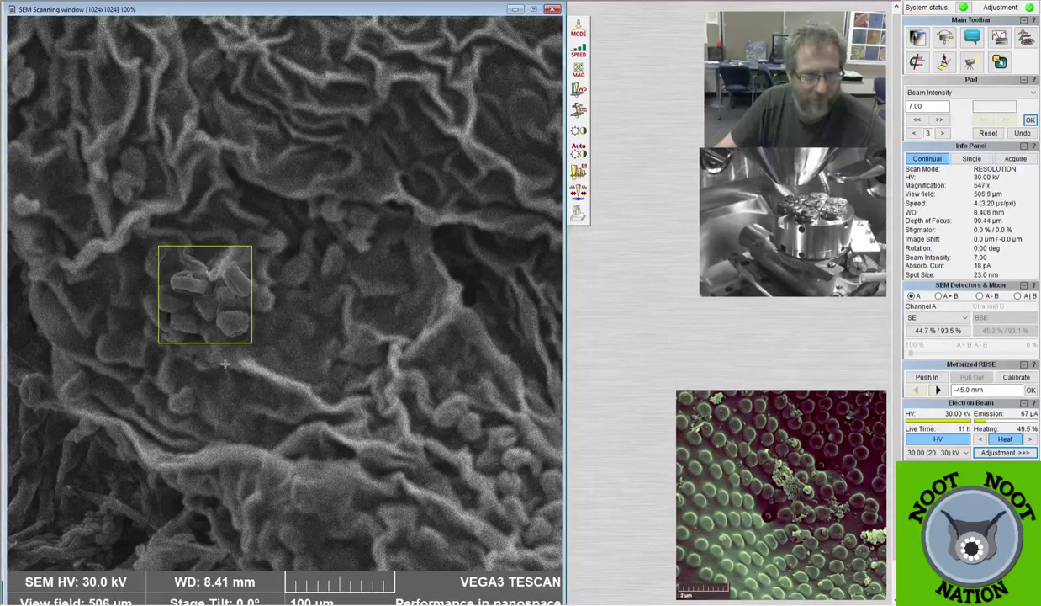
pyautogui.click(181, 291)
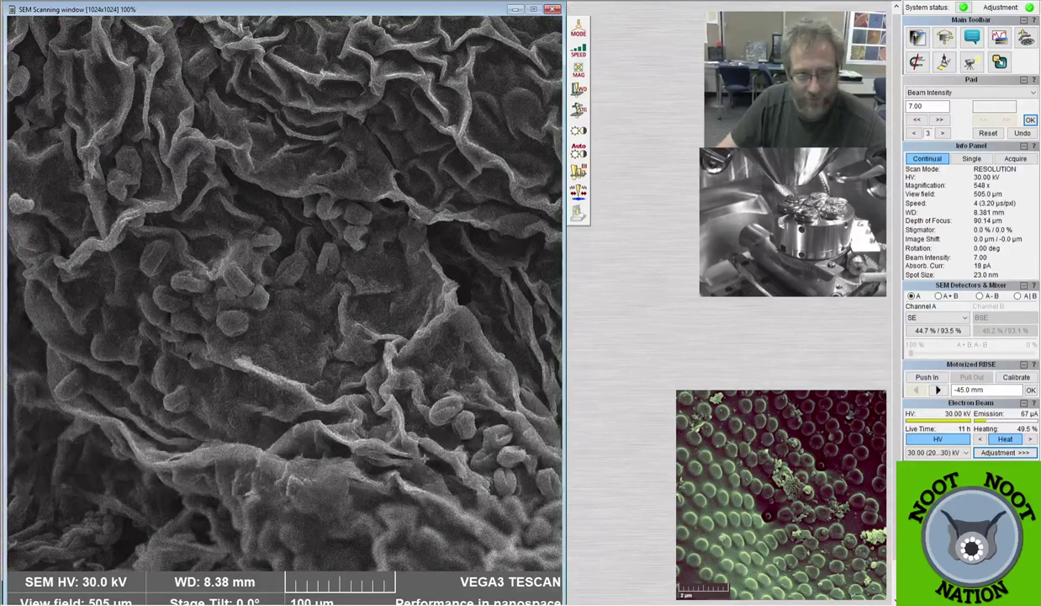
pyautogui.press('3')
pyautogui.press('4')
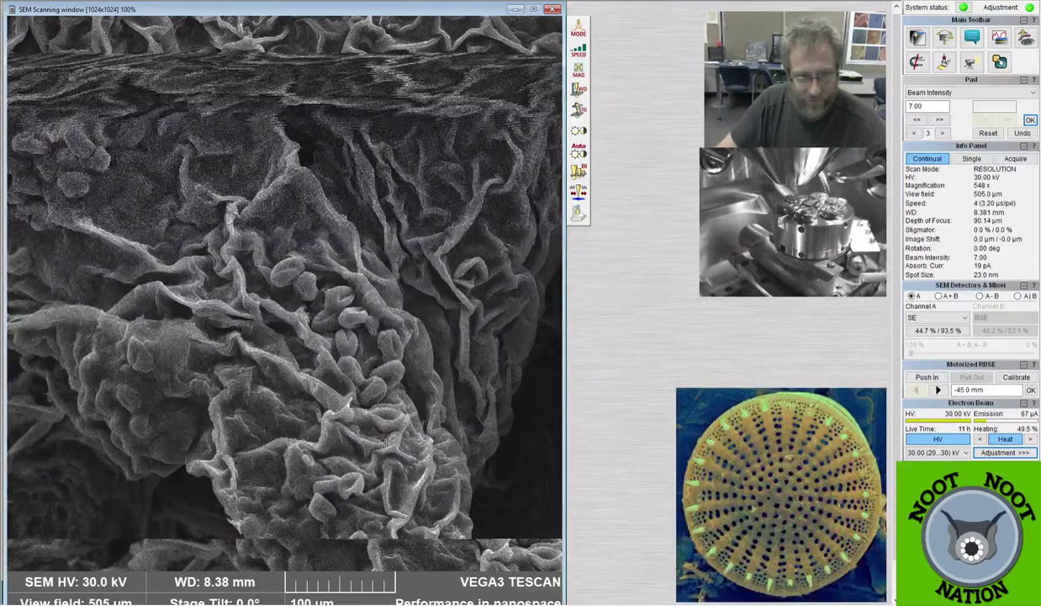
pyautogui.scroll(3, 351, 345)
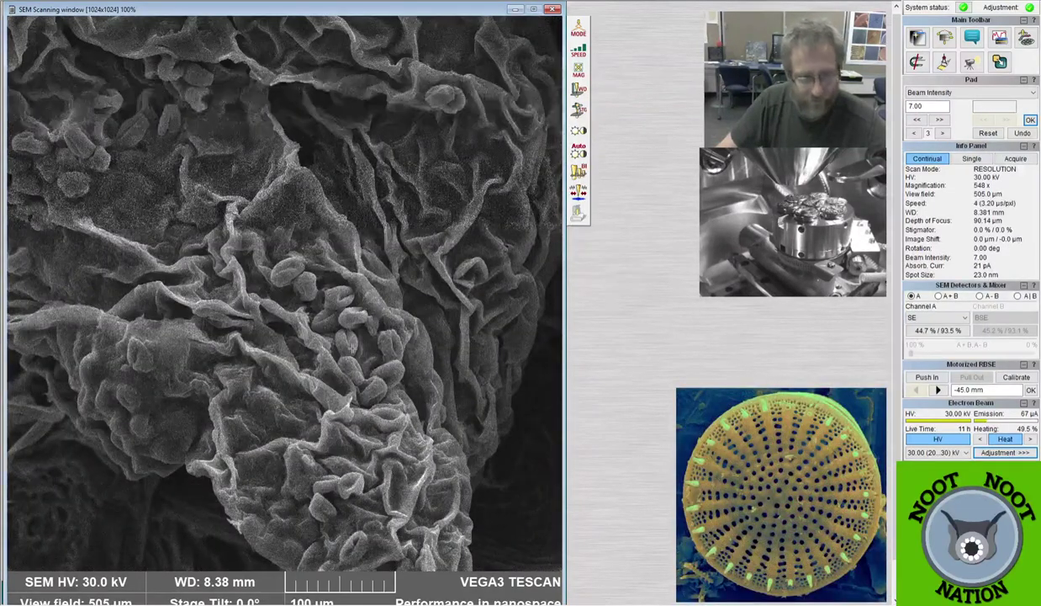
pyautogui.scroll(3, 354, 345)
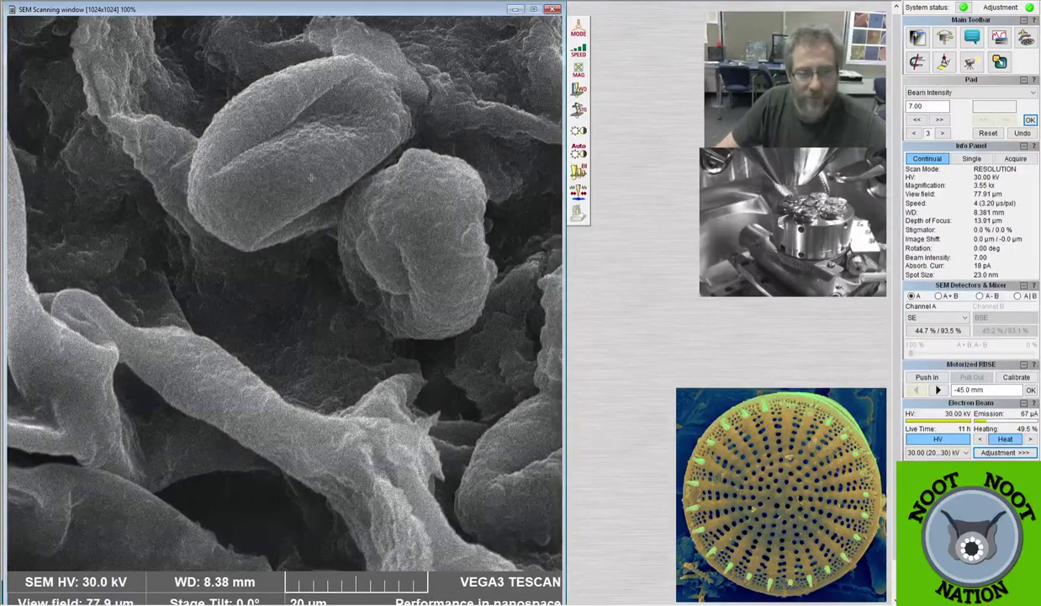
# Refine the focus on the pair of pollen grains to a working distance of 8.35 mm.
pyautogui.scroll(3, 308, 166)
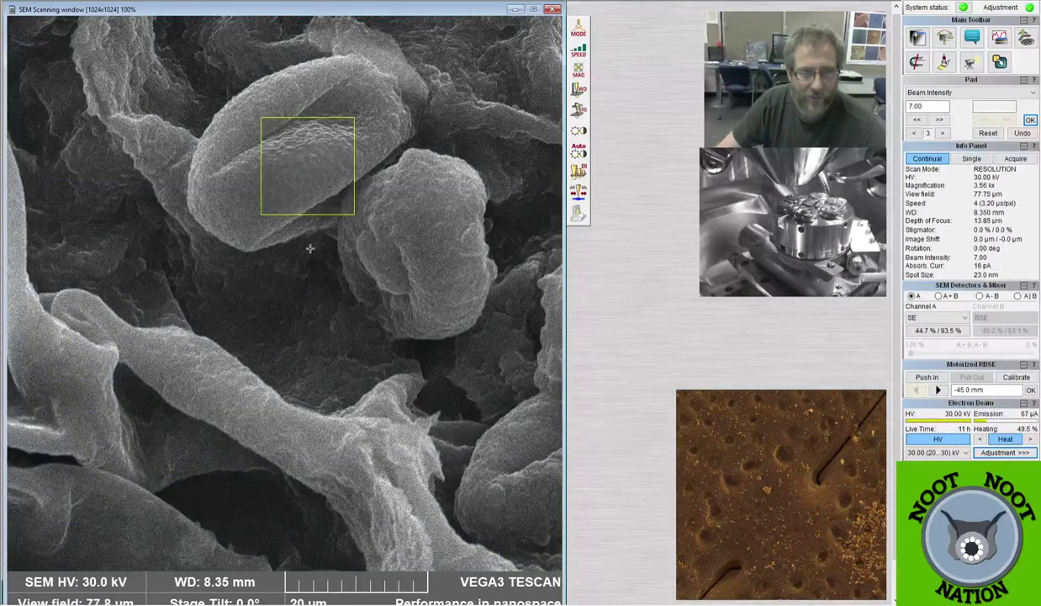
pyautogui.scroll(-1, 399, 209)
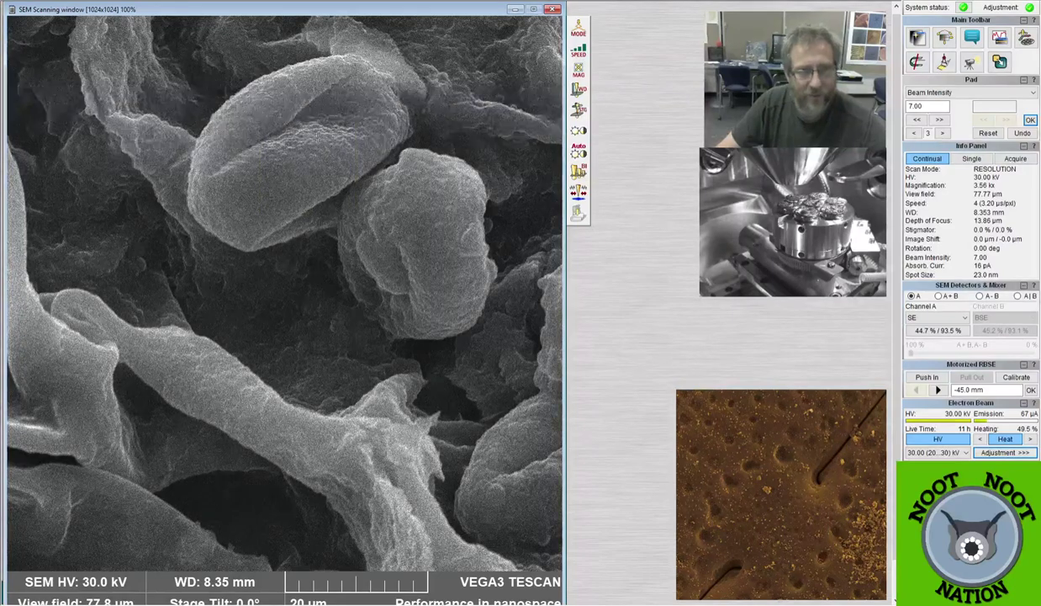
pyautogui.scroll(1, 333, 234)
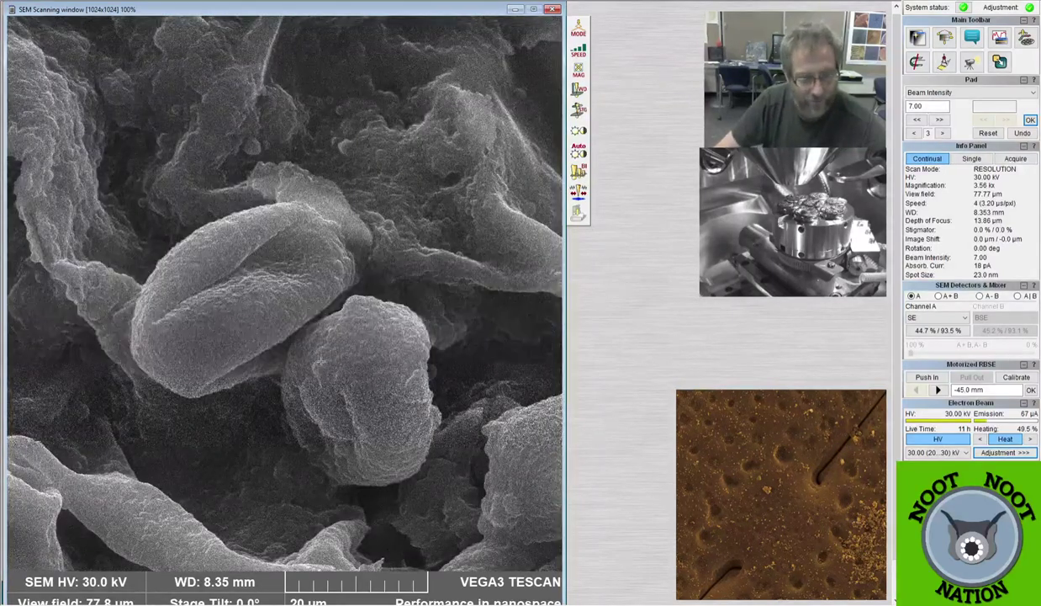
# Move to the neighbouring group of folded grains, check their focus at 8.35 mm and frame them at about 132 µm.
pyautogui.scroll(-2, 347, 377)
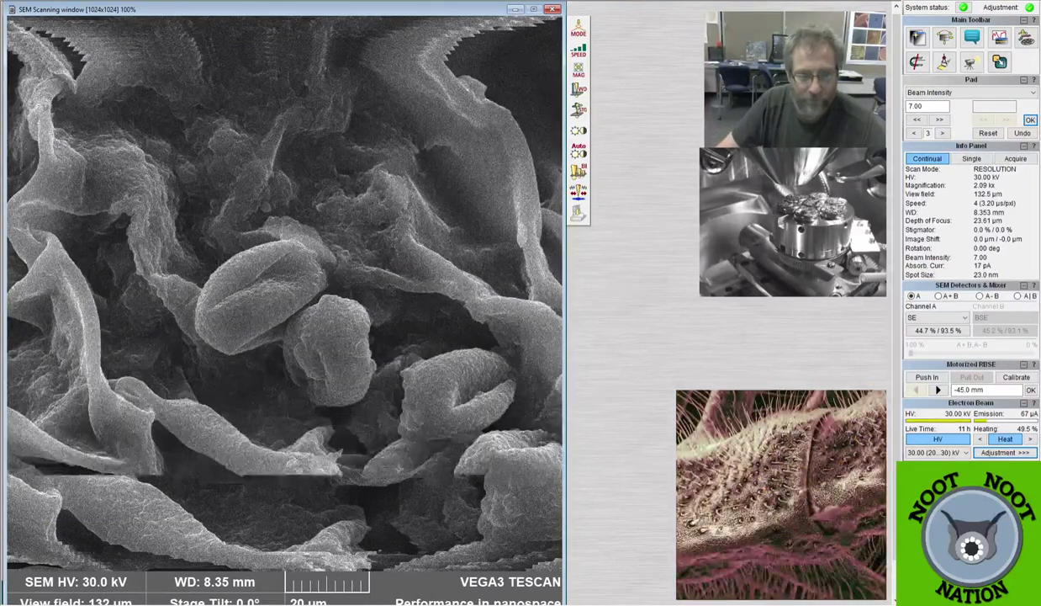
pyautogui.moveTo(447, 462); pyautogui.dragTo(326, 333)
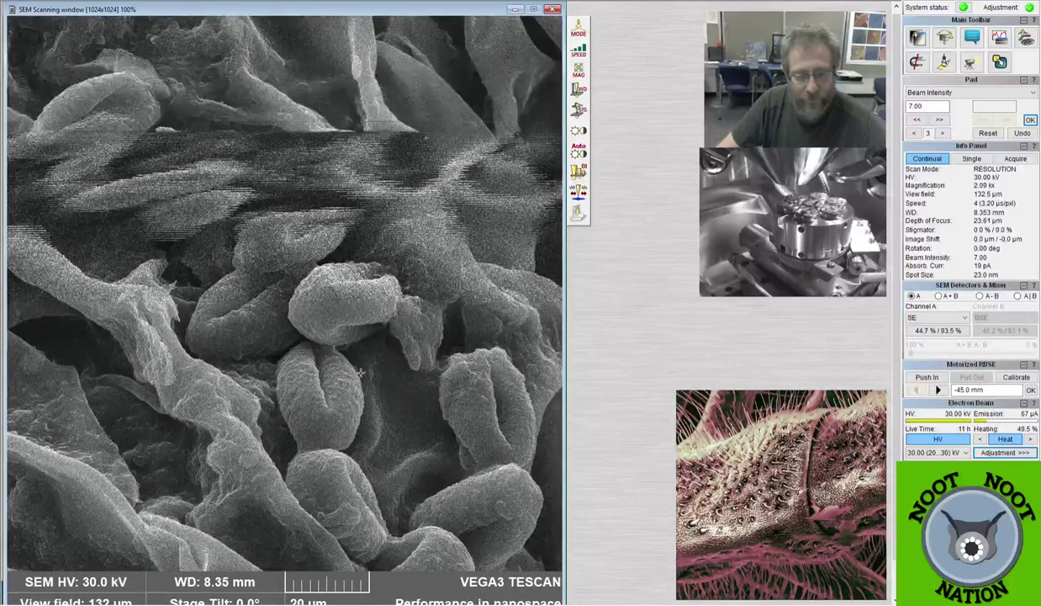
pyautogui.scroll(3, 305, 339)
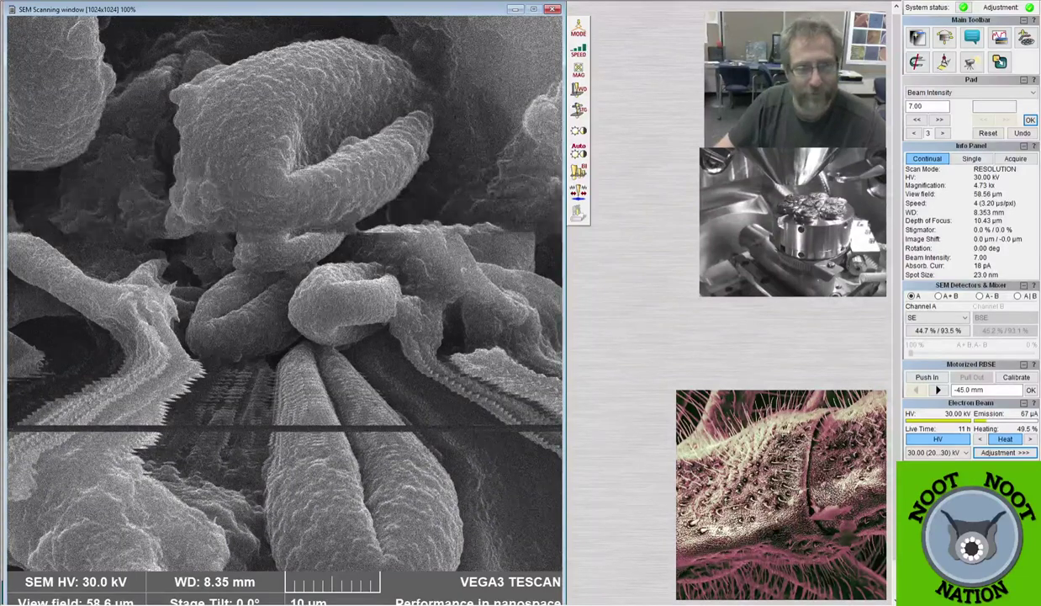
pyautogui.moveTo(321, 175); pyautogui.dragTo(327, 214)
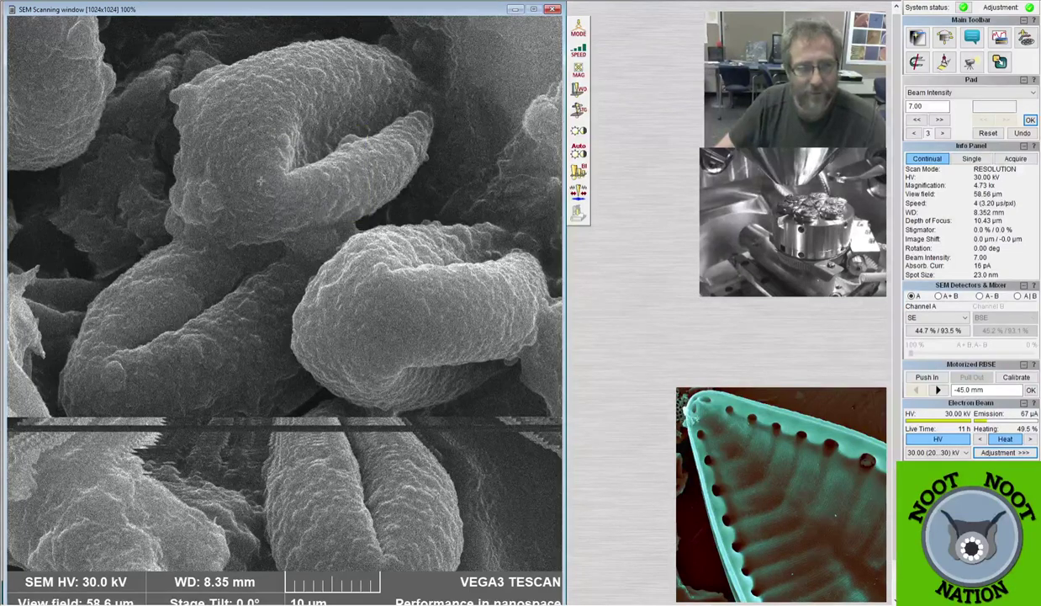
pyautogui.scroll(-2, 260, 180)
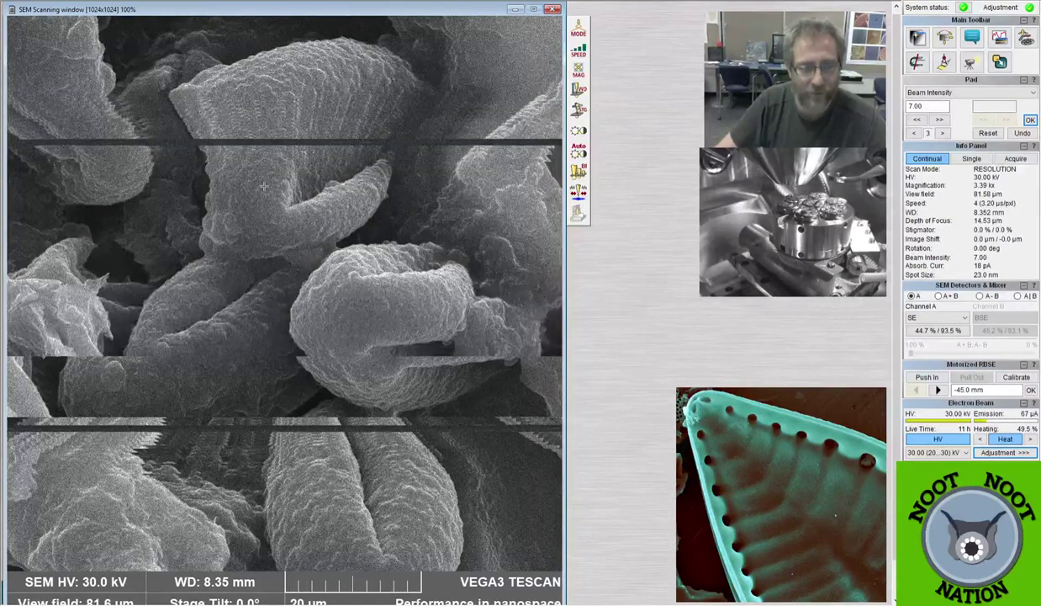
pyautogui.scroll(-3, 264, 186)
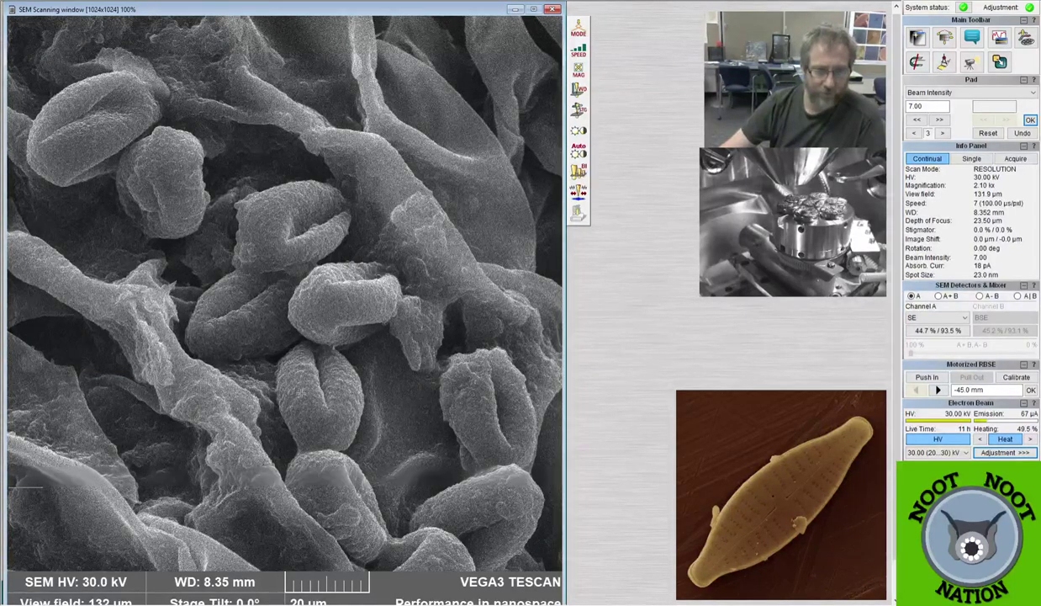
# Acquire a 1280x1280 image of the grain group at scan speed 7, save it as Locust-Oak Pollen 3.tif and close it.
pyautogui.click(578, 212)
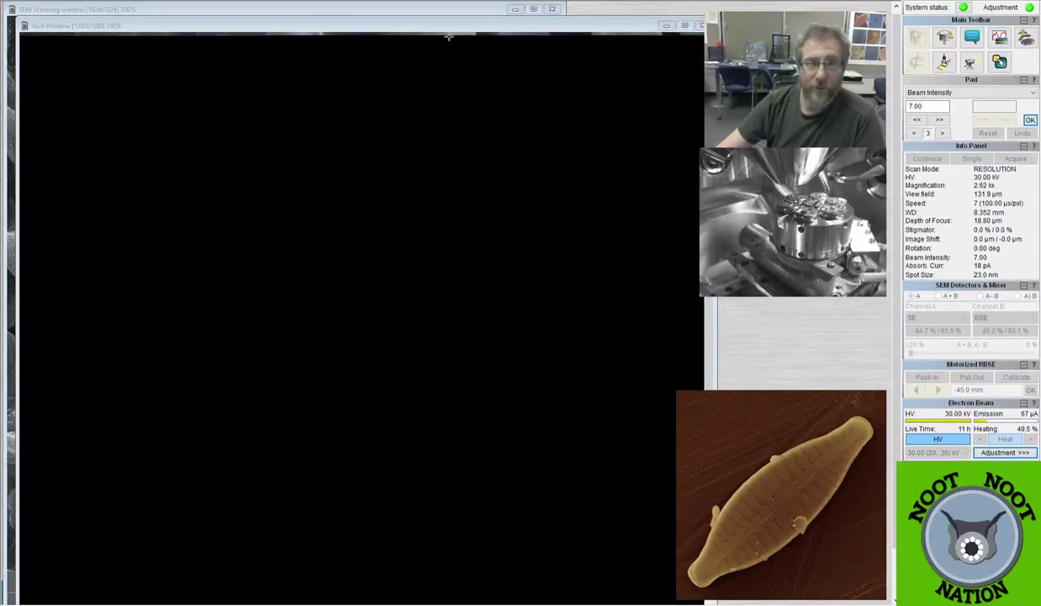
pyautogui.moveTo(438, 6); pyautogui.dragTo(435, 10)
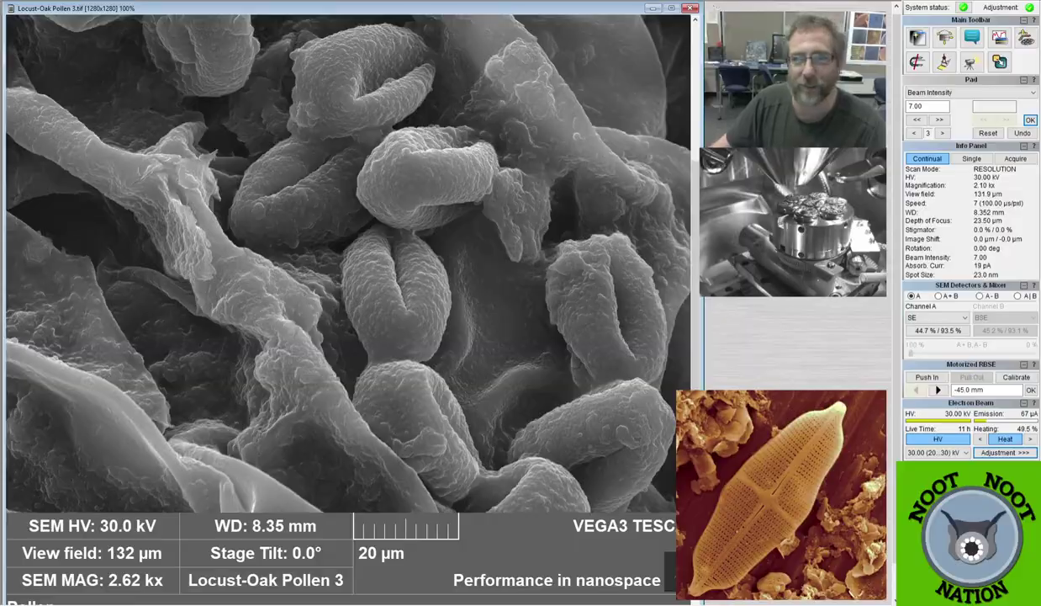
pyautogui.click(690, 9)
# Magnify the rounded tip of the wrinkled flower part to a view field of about 351 µm at scan speed 4.
pyautogui.scroll(-10, 223, 342)
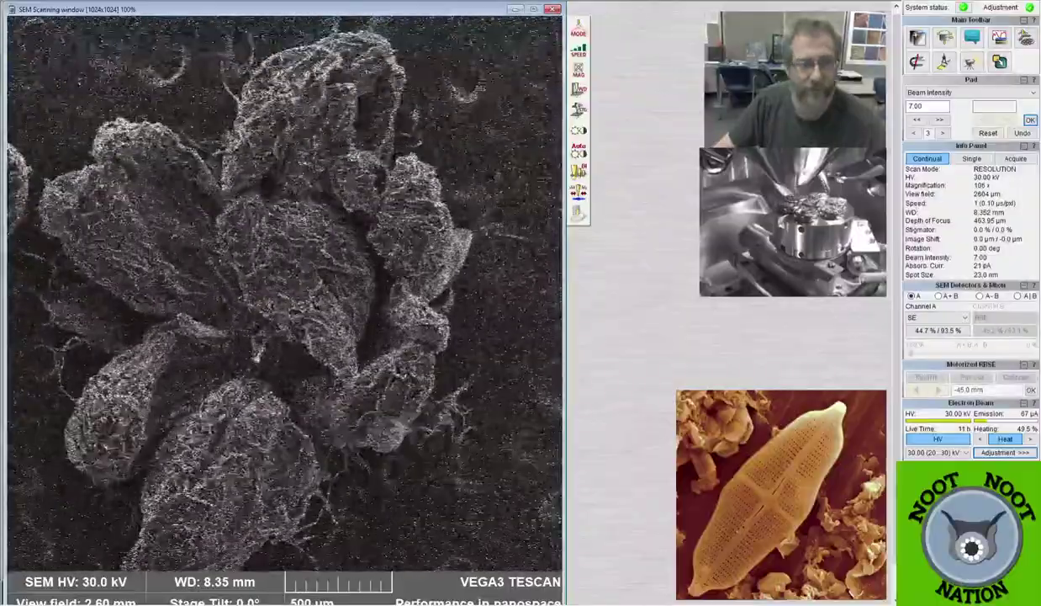
pyautogui.scroll(2, 284, 291)
pyautogui.scroll(10, 284, 291)
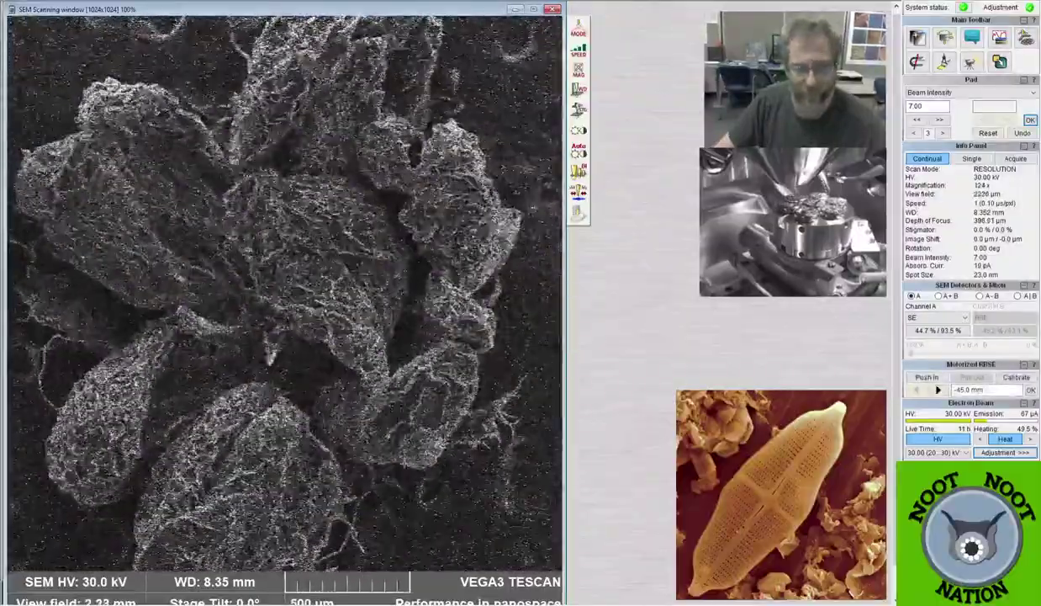
pyautogui.scroll(4, 285, 290)
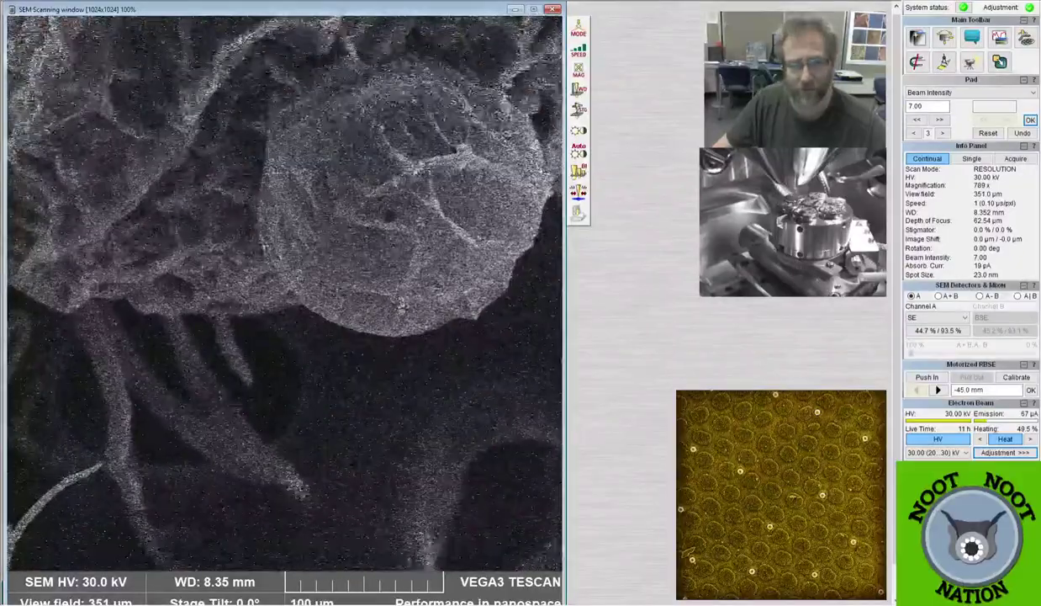
pyautogui.press('4')
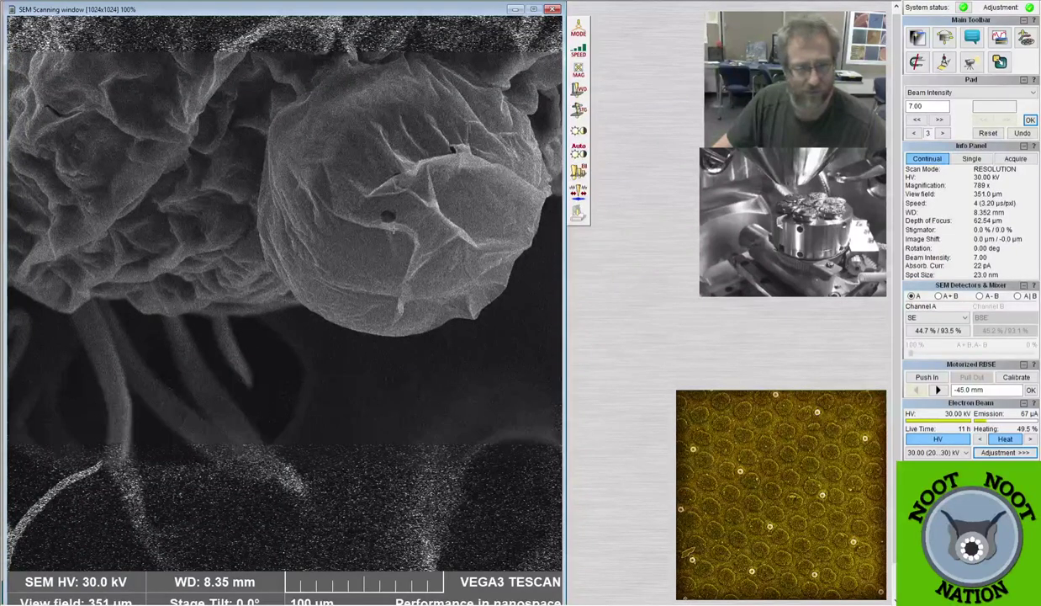
# Return to a view field of about 2.60 mm and recentre on the cluster of wrinkled flower parts.
pyautogui.scroll(-3, 364, 225)
pyautogui.scroll(-2, 364, 226)
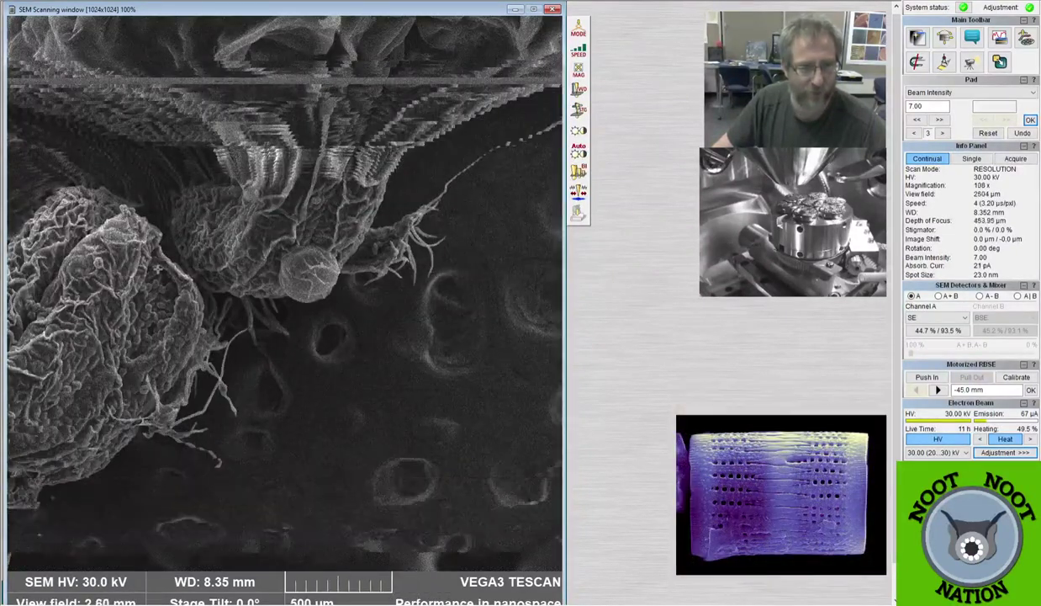
pyautogui.scroll(-1, 74, 118)
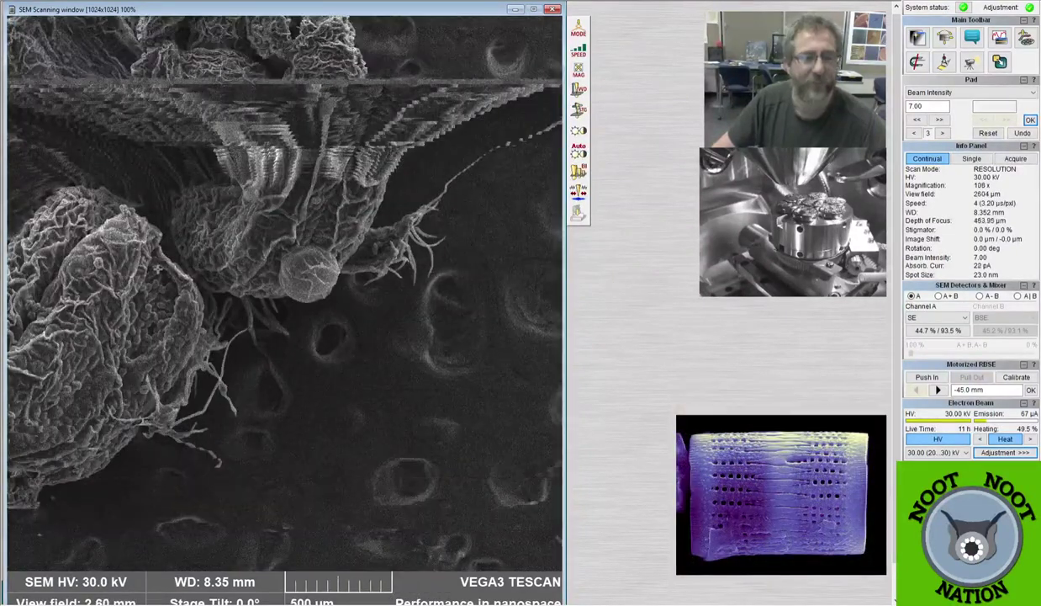
pyautogui.middleClick(74, 117)
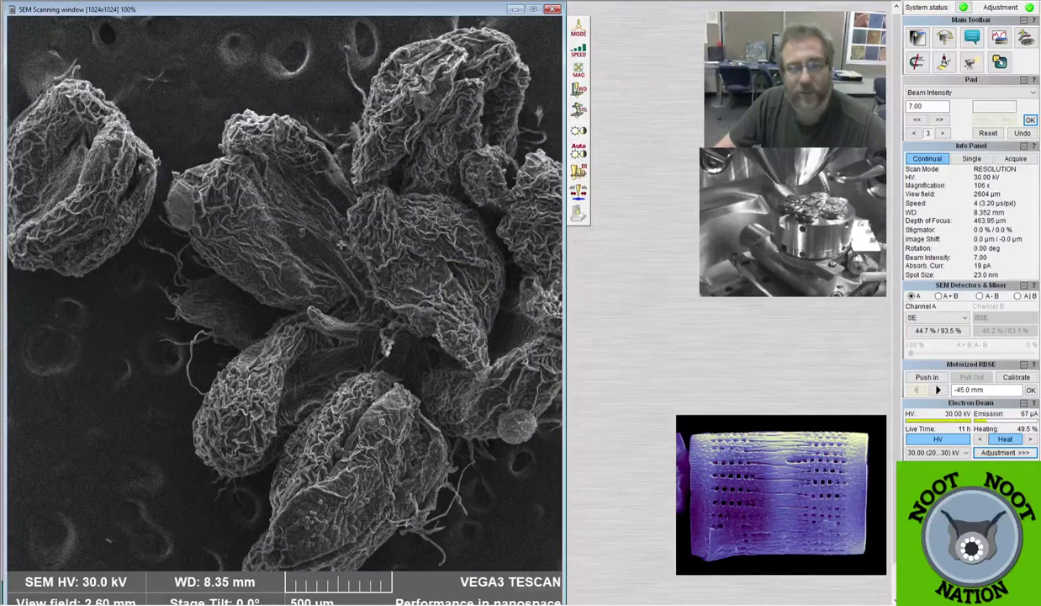
# Move to the scattered oval pollen, focus at 8.96 mm and frame a group of grains at about 128 µm.
pyautogui.middleClick(344, 250)
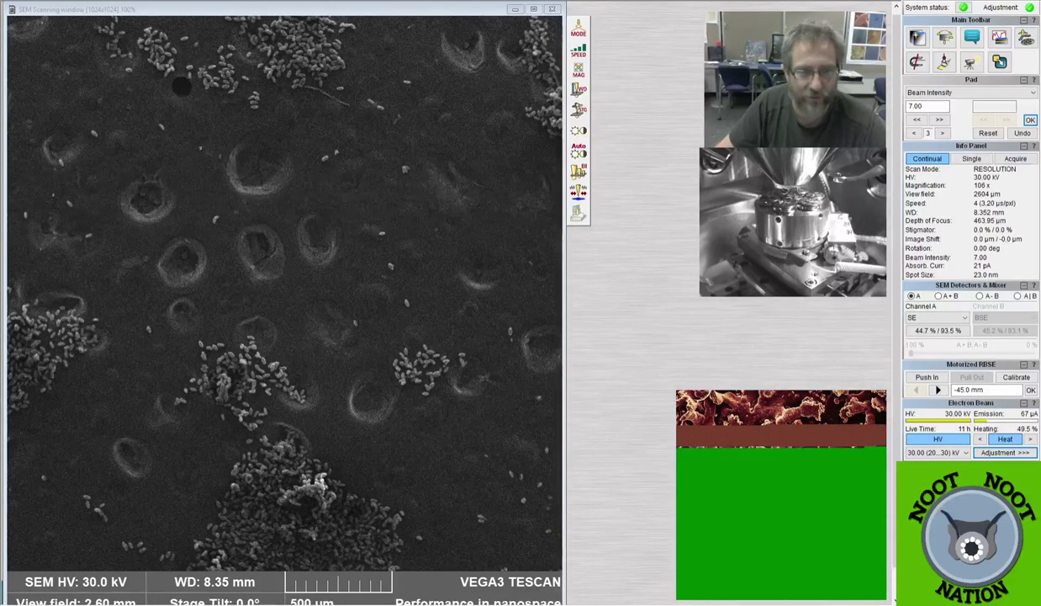
pyautogui.moveTo(230, 254); pyautogui.dragTo(311, 268)
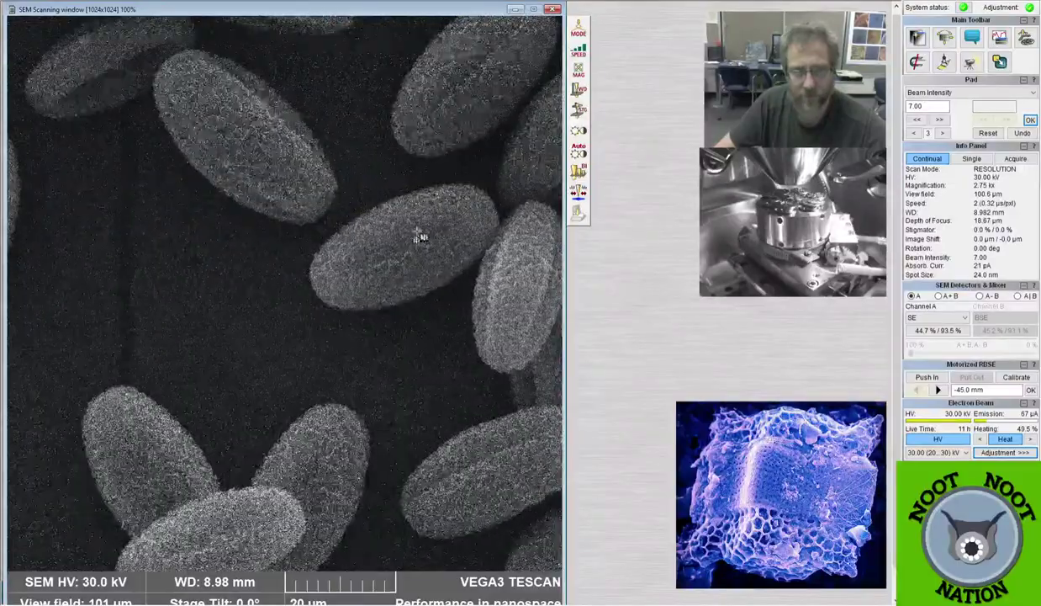
pyautogui.doubleClick(420, 238)
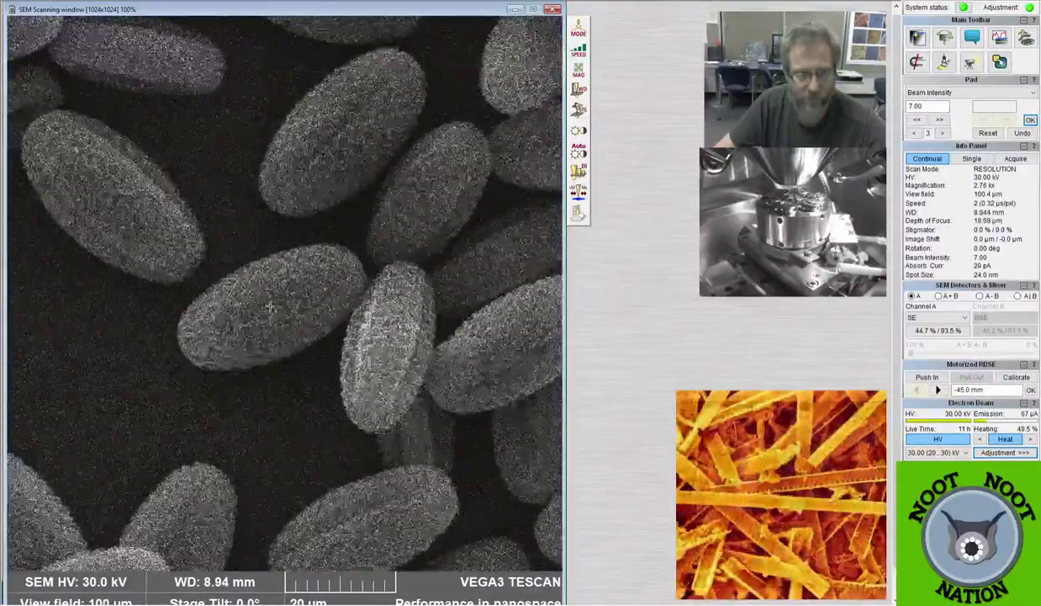
pyautogui.scroll(5, 284, 290)
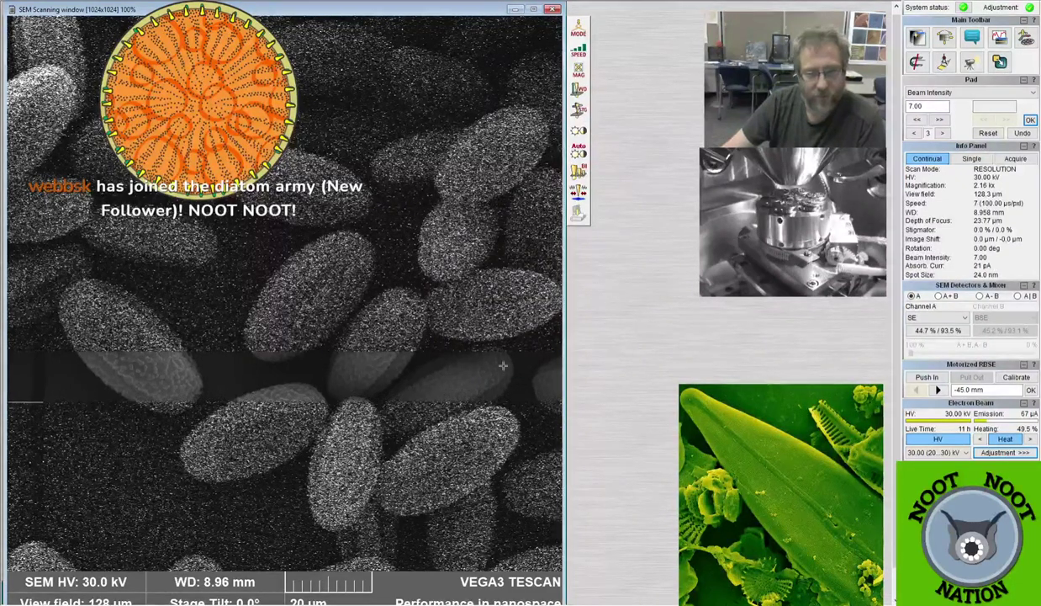
# Acquire a 1280x1280 image of the oval grains at scan speed 7, save it as Leather Leaf Pollen.tif and close it.
pyautogui.click(580, 214)
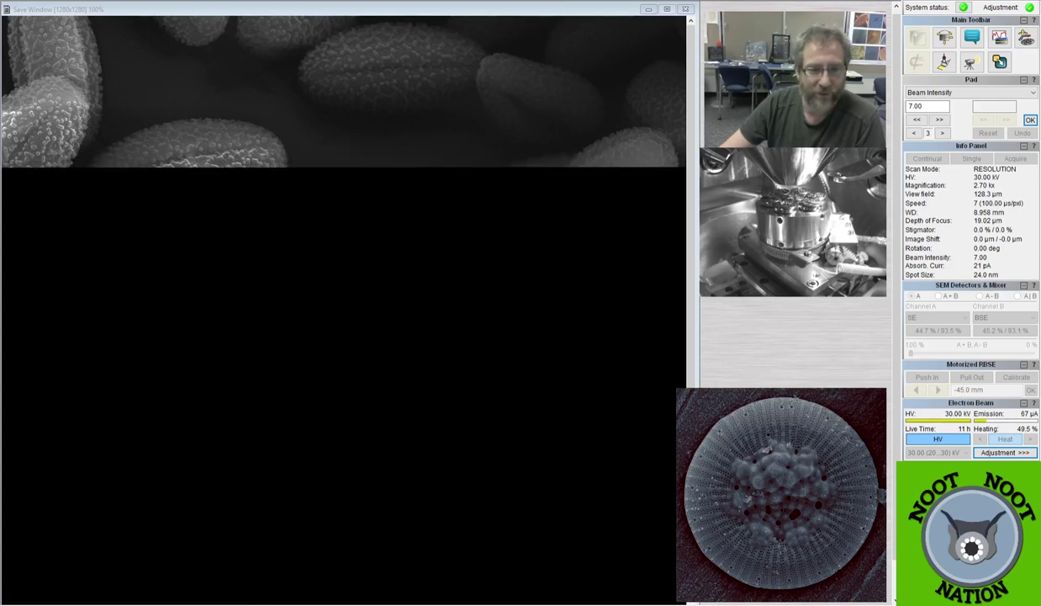
pyautogui.click(257, 75)
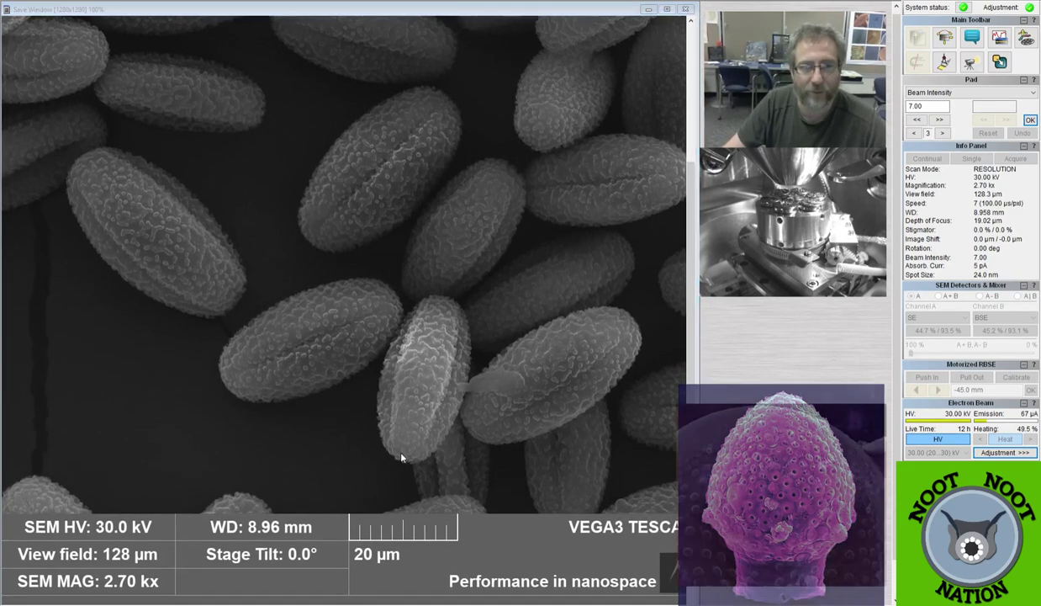
pyautogui.click(740, 350)
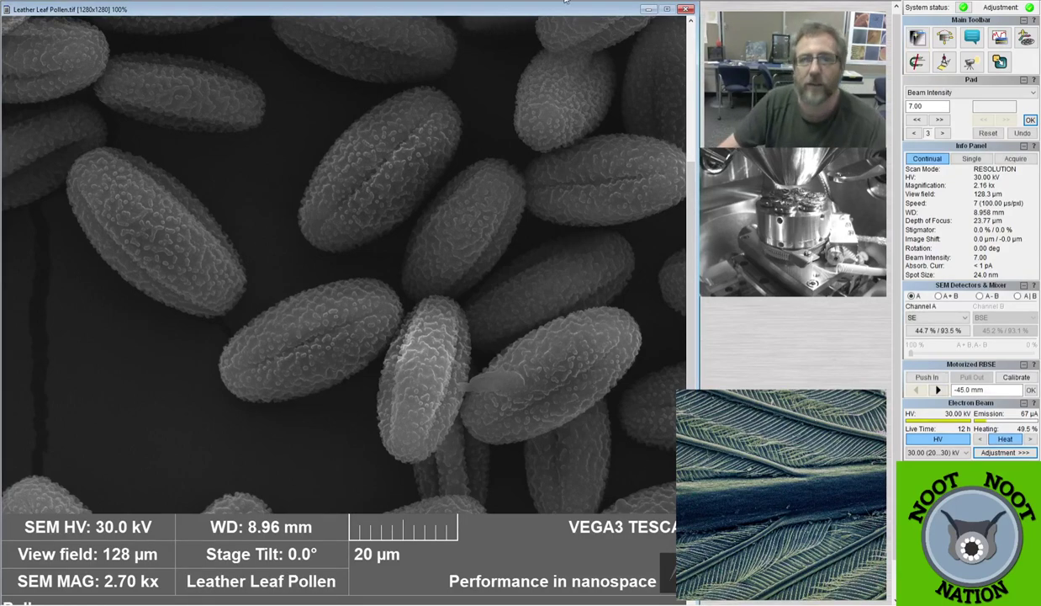
pyautogui.click(683, 11)
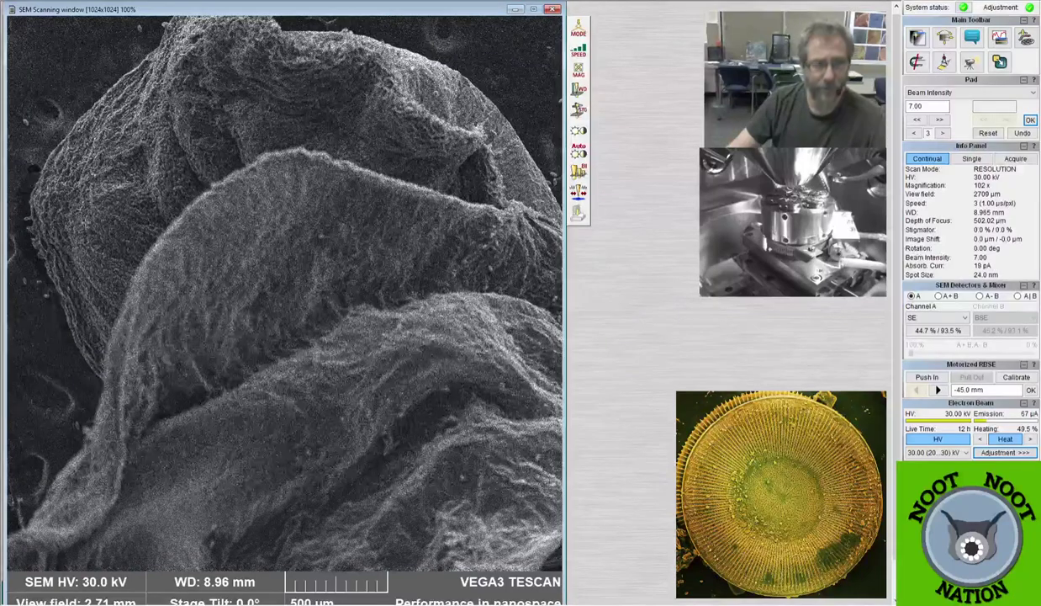
# Magnify the cells on the folded flower surface to about 106 µm at scan speed 3 and focus them at 8.62 mm.
pyautogui.scroll(5, 107, 220)
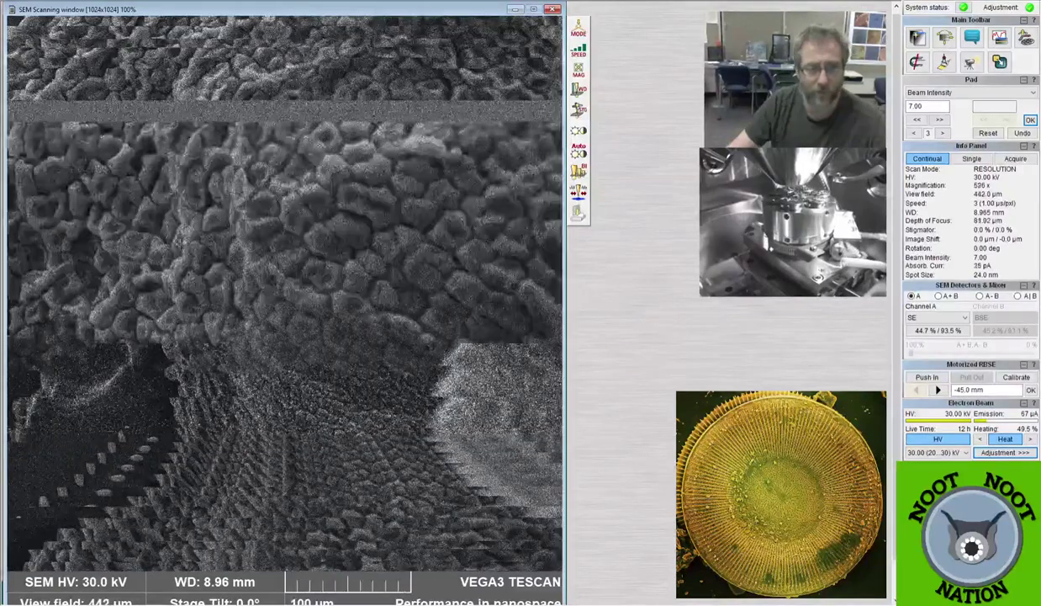
pyautogui.scroll(2, 263, 291)
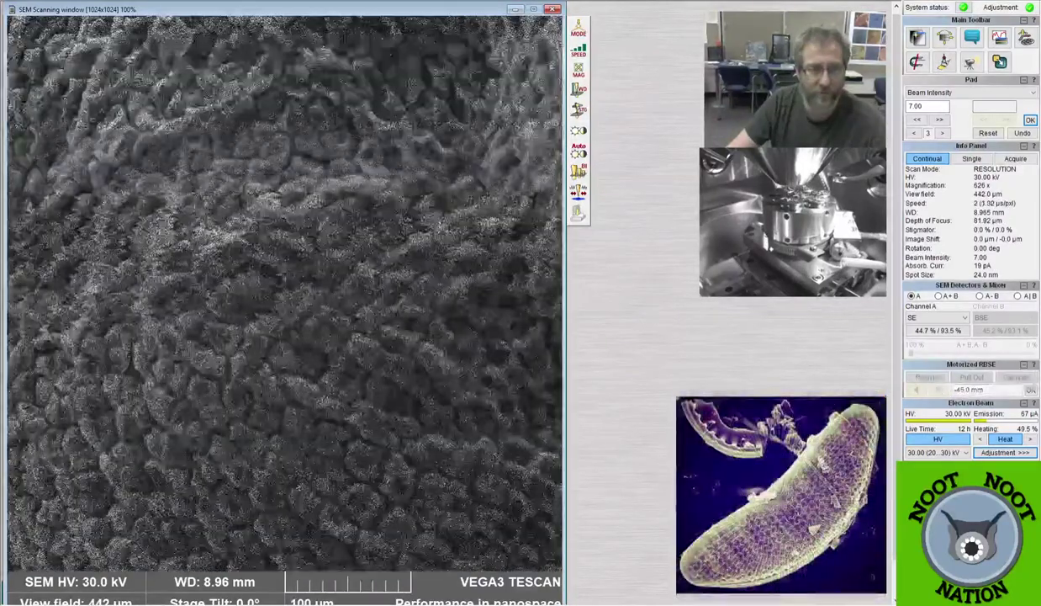
pyautogui.scroll(3, 264, 291)
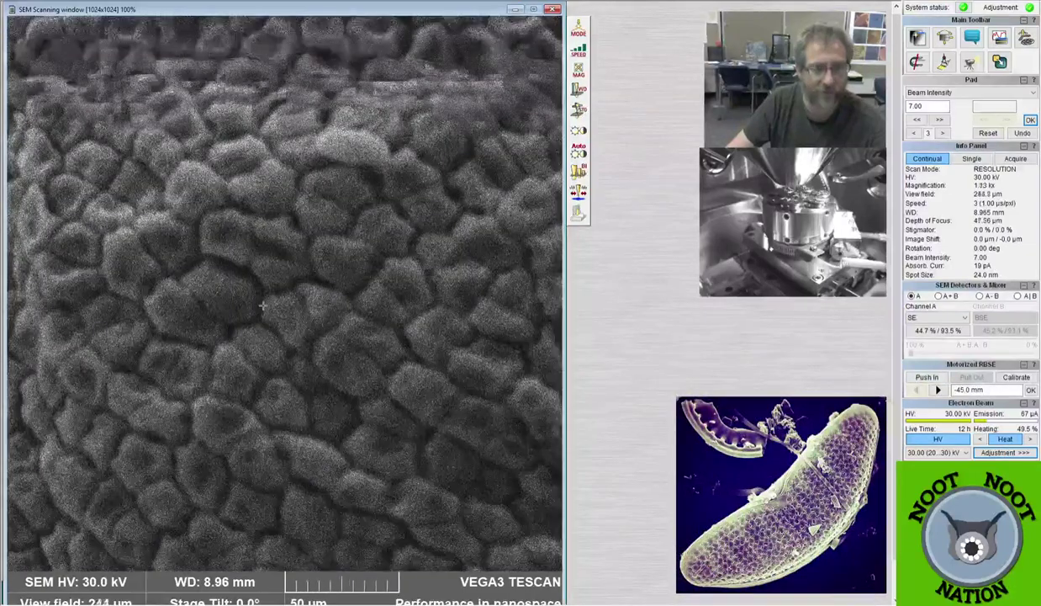
pyautogui.scroll(3, 263, 305)
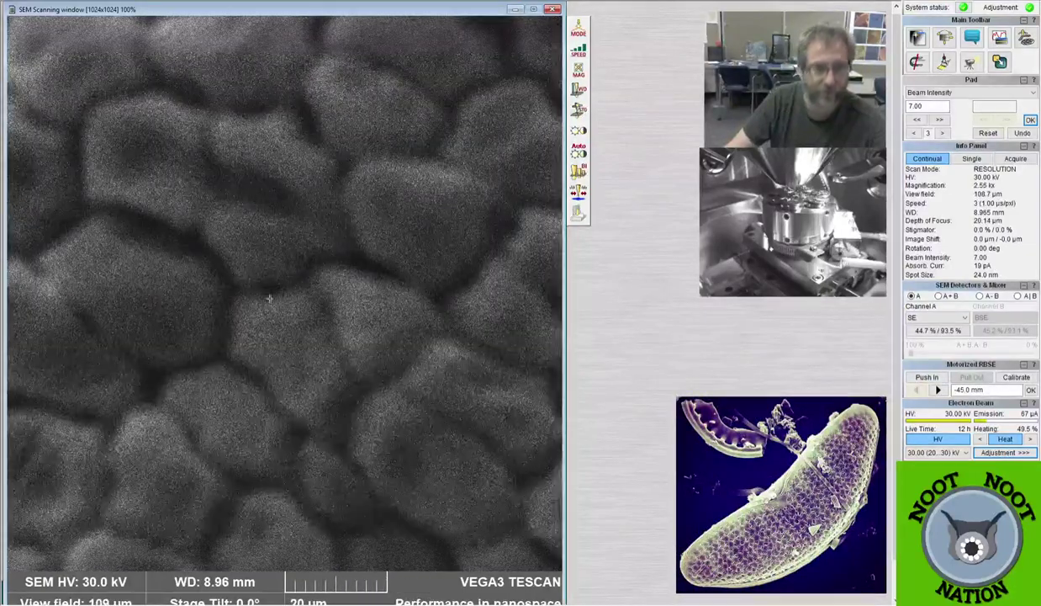
pyautogui.moveTo(282, 282); pyautogui.dragTo(244, 331)
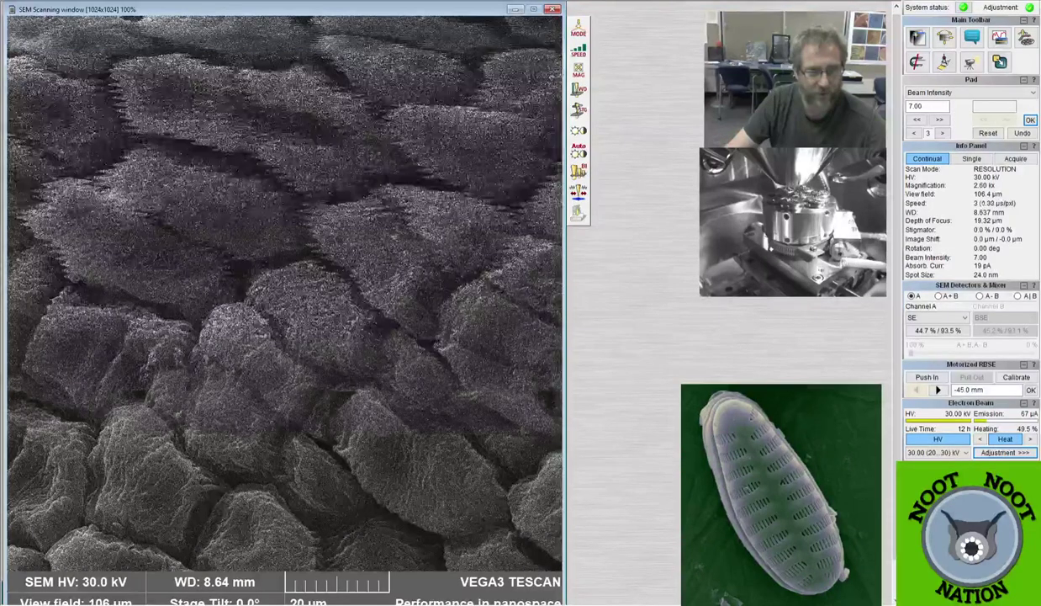
pyautogui.scroll(-2, 318, 320)
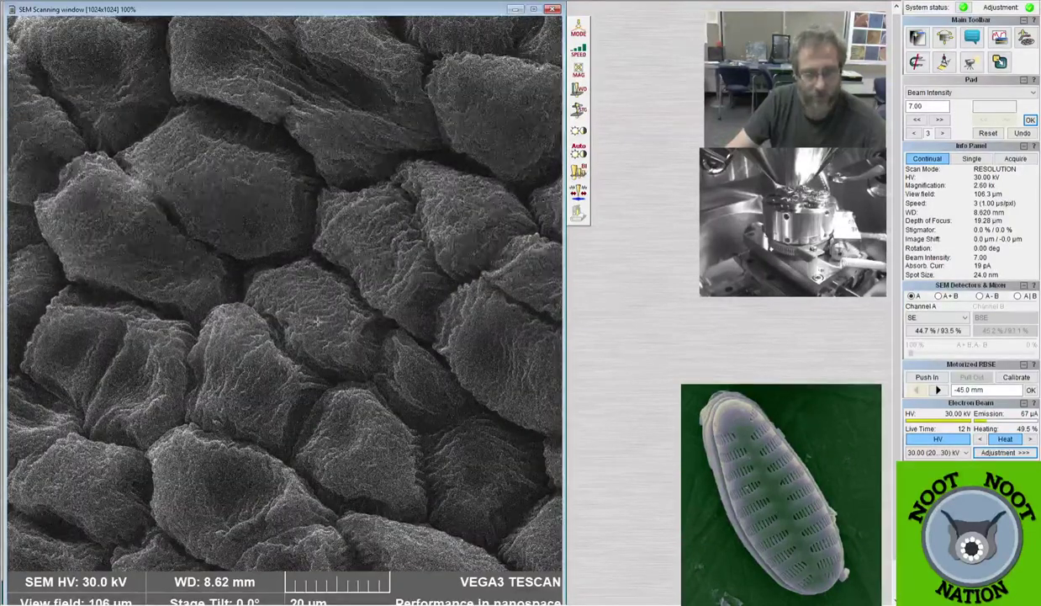
# Magnify the wrinkled surface of a central cell to a view field of about 26.8 µm and focus it at 8.63 mm.
pyautogui.scroll(2, 318, 320)
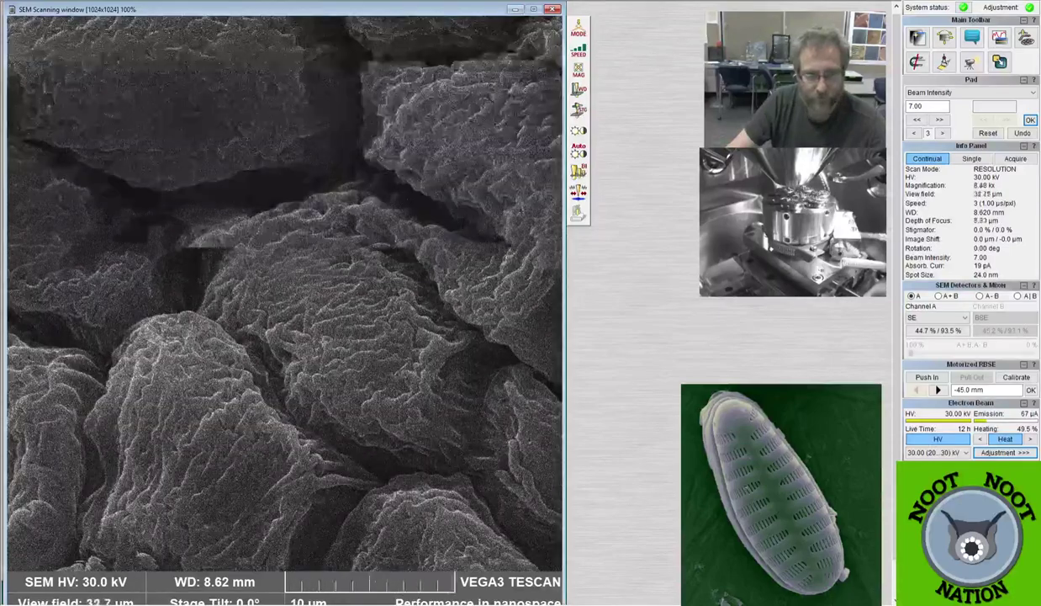
pyautogui.scroll(1, 318, 321)
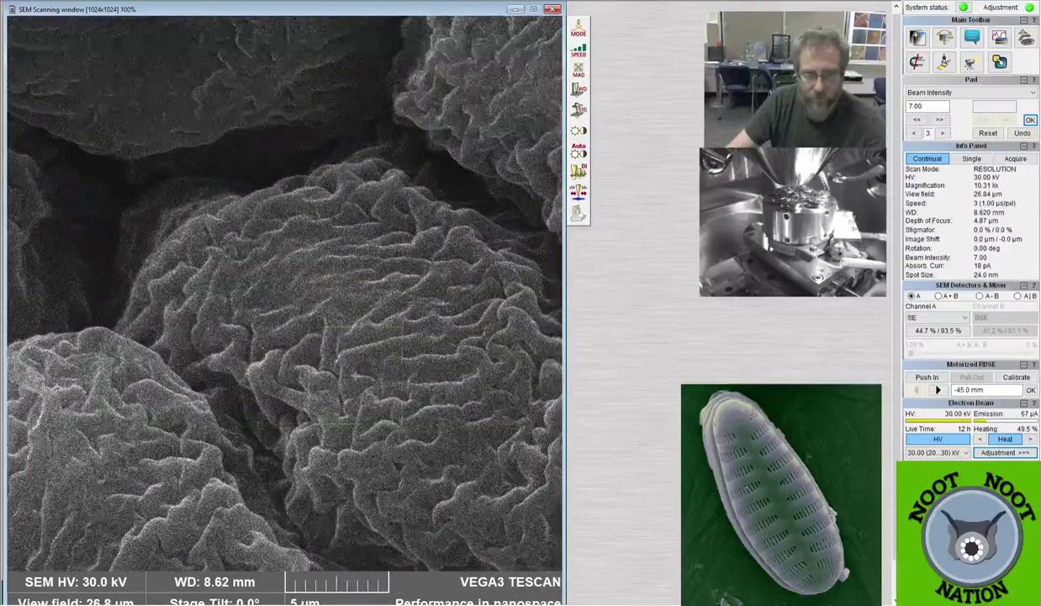
pyautogui.scroll(-1, 355, 376)
pyautogui.scroll(2, 355, 397)
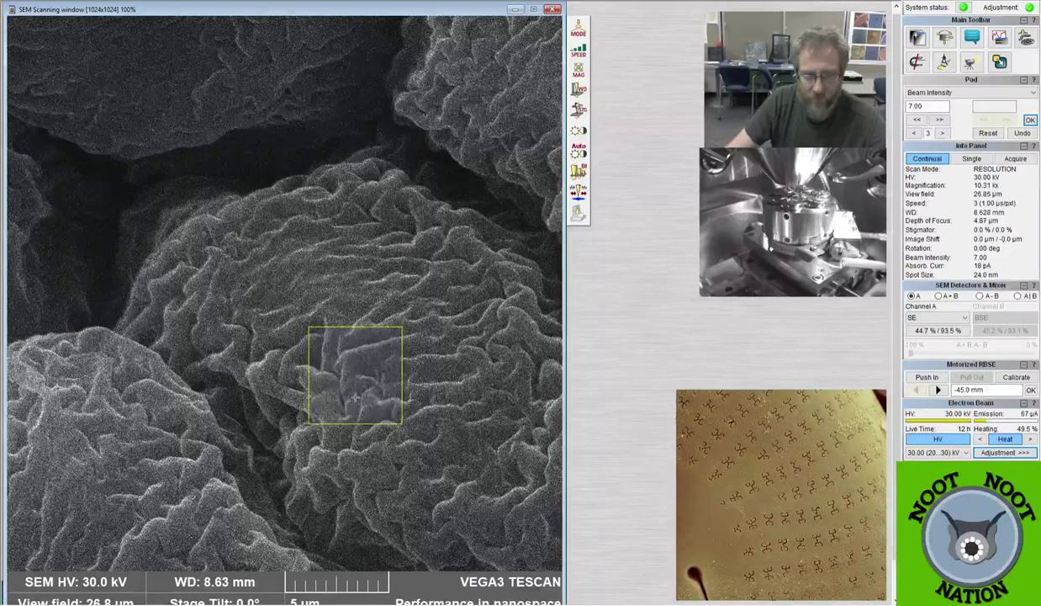
pyautogui.scroll(1, 355, 397)
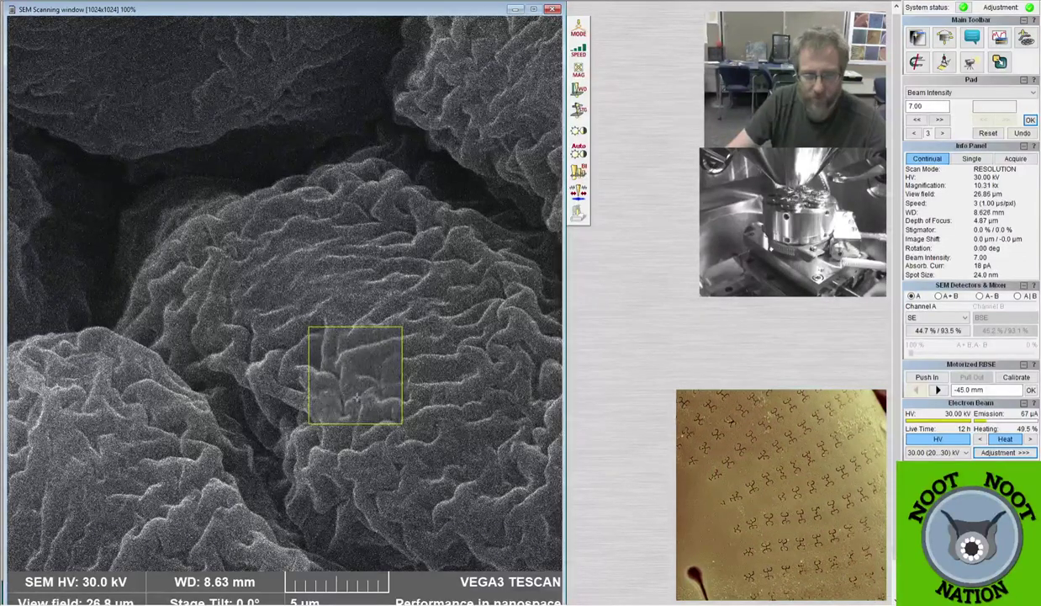
pyautogui.scroll(-3, 315, 294)
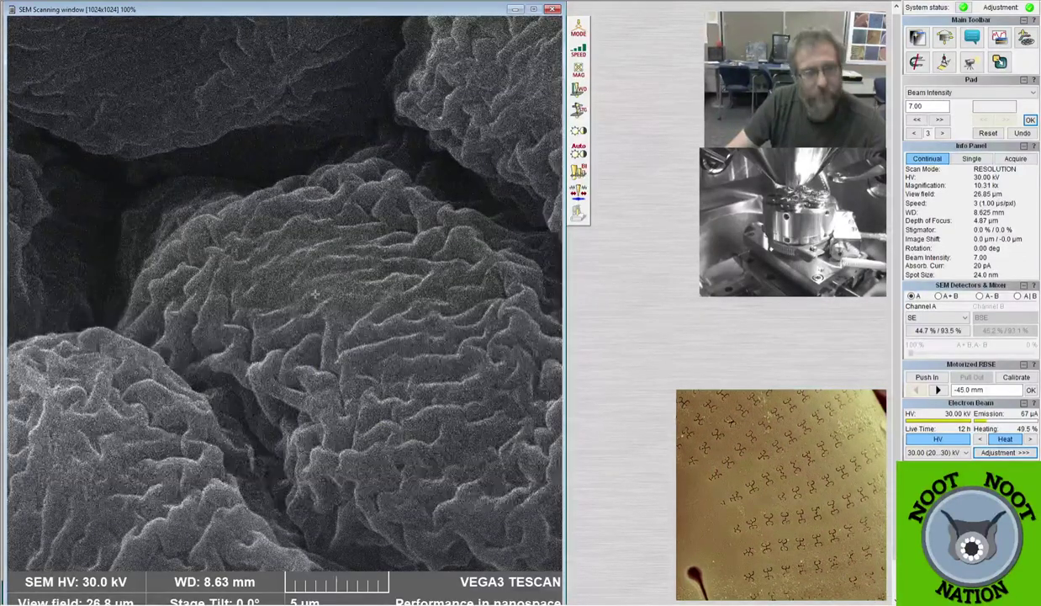
# Widen the view field to about 193 µm and shift the view to include the pale oval grain lying on the cells.
pyautogui.scroll(-4, 315, 293)
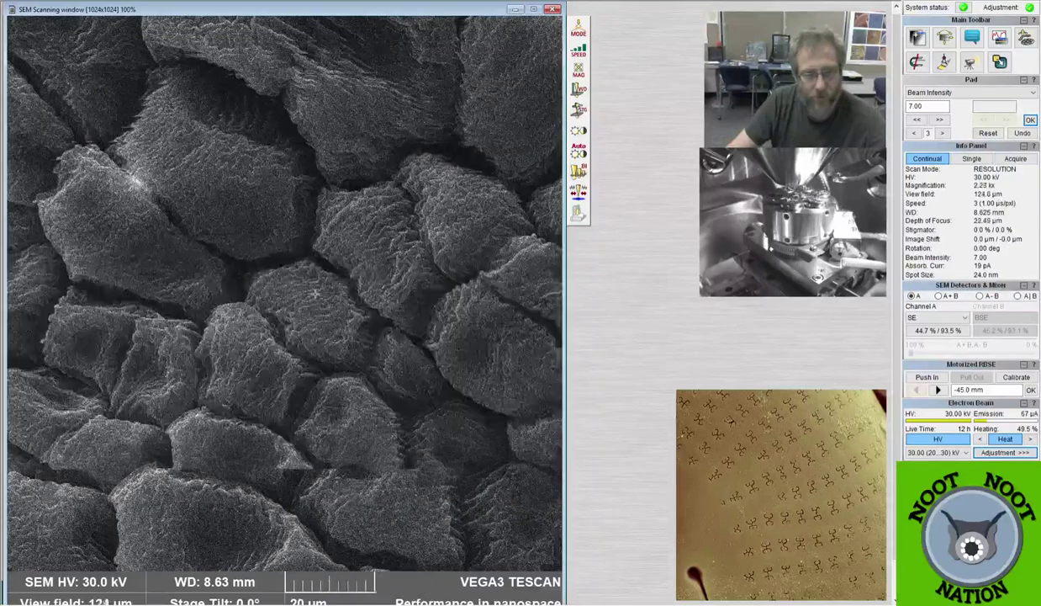
pyautogui.scroll(-1, 314, 292)
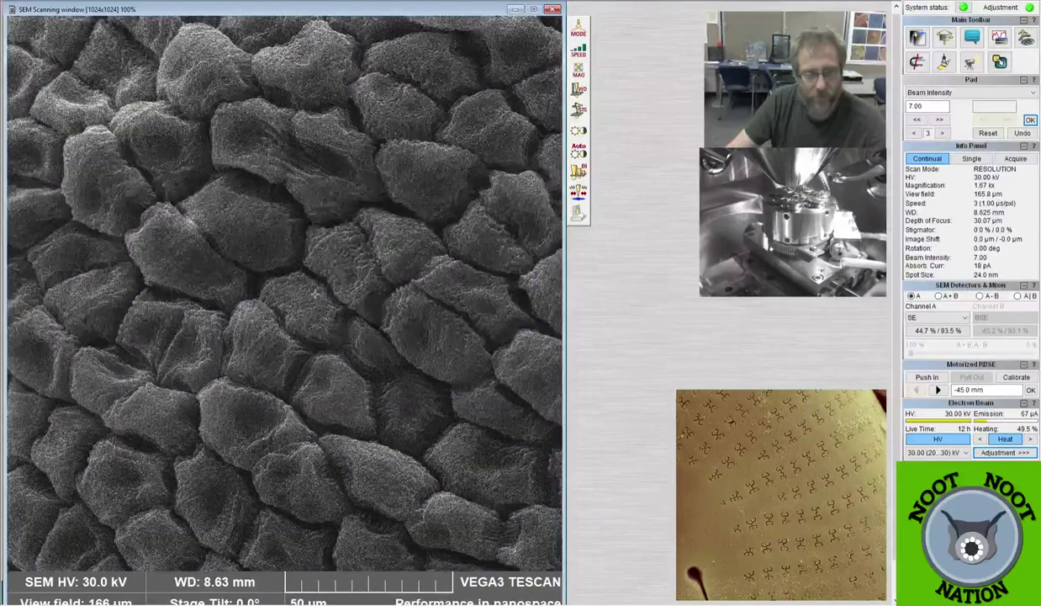
pyautogui.scroll(-2, 431, 77)
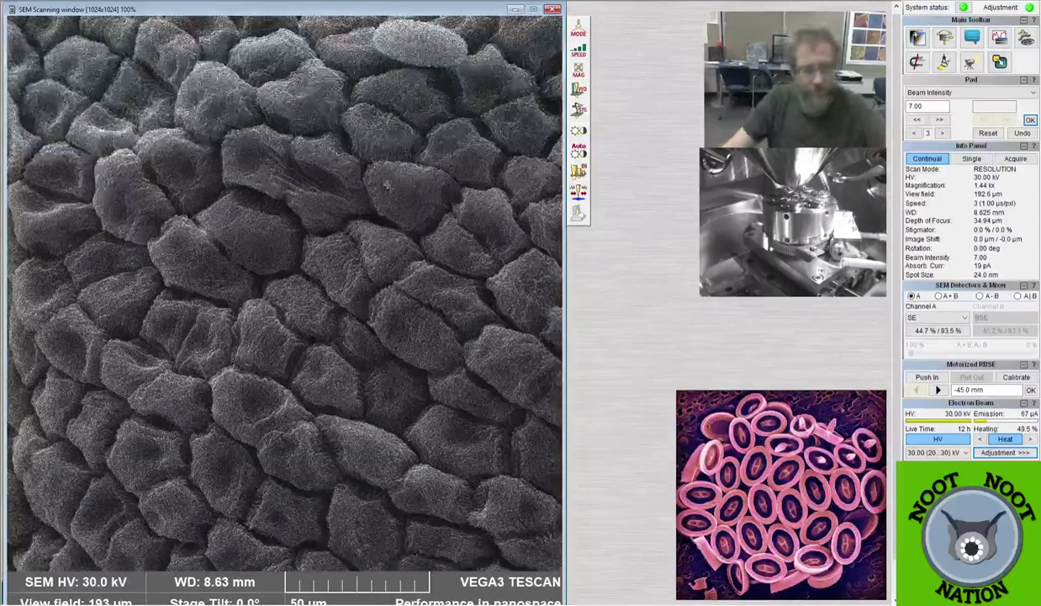
pyautogui.press('-')
pyautogui.press('+')
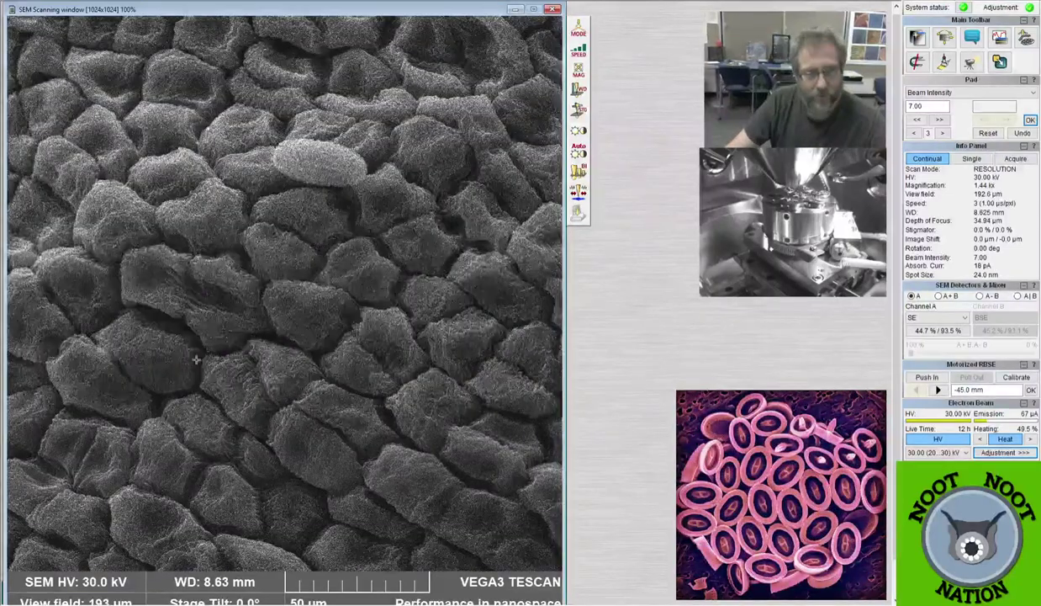
pyautogui.moveTo(168, 391); pyautogui.dragTo(377, 308)
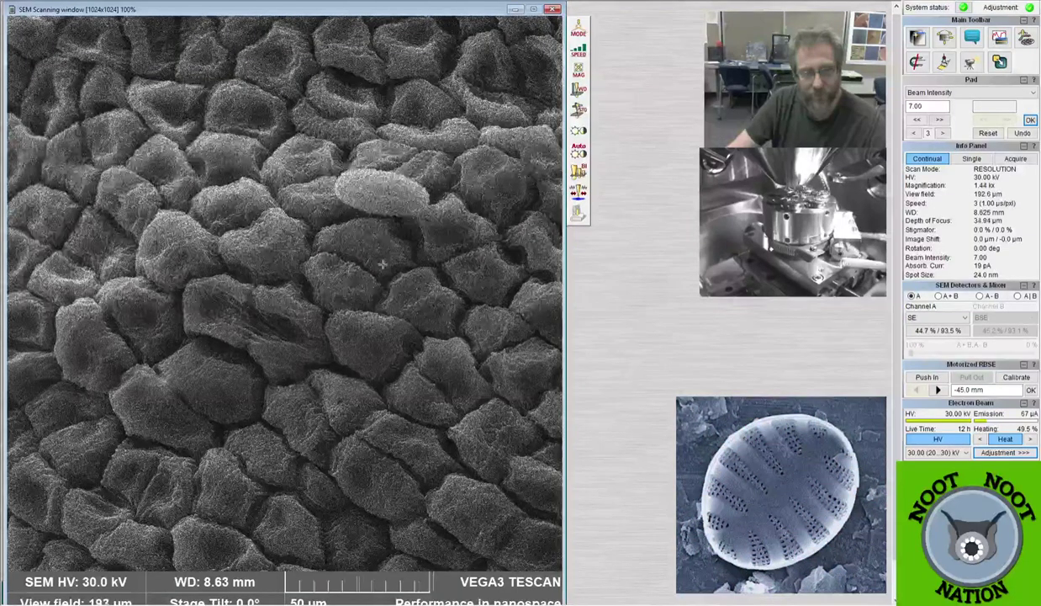
# Refocus the petal cells at 8.62 mm using a magnified focus window, and frame them at a view field of about 168 µm.
pyautogui.scroll(3, 381, 228)
pyautogui.scroll(3, 381, 202)
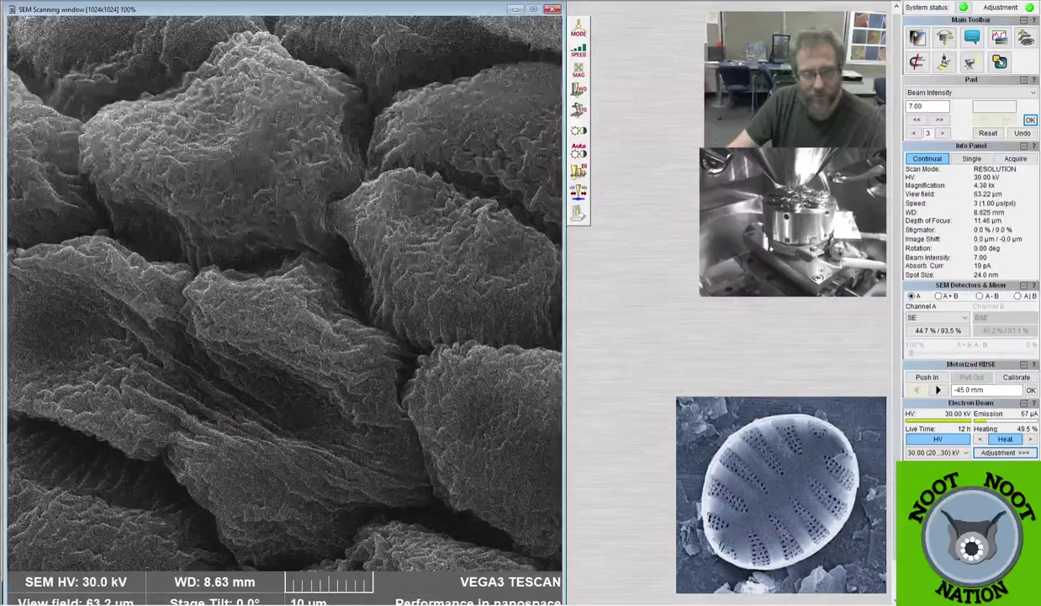
pyautogui.moveTo(378, 196); pyautogui.dragTo(471, 291)
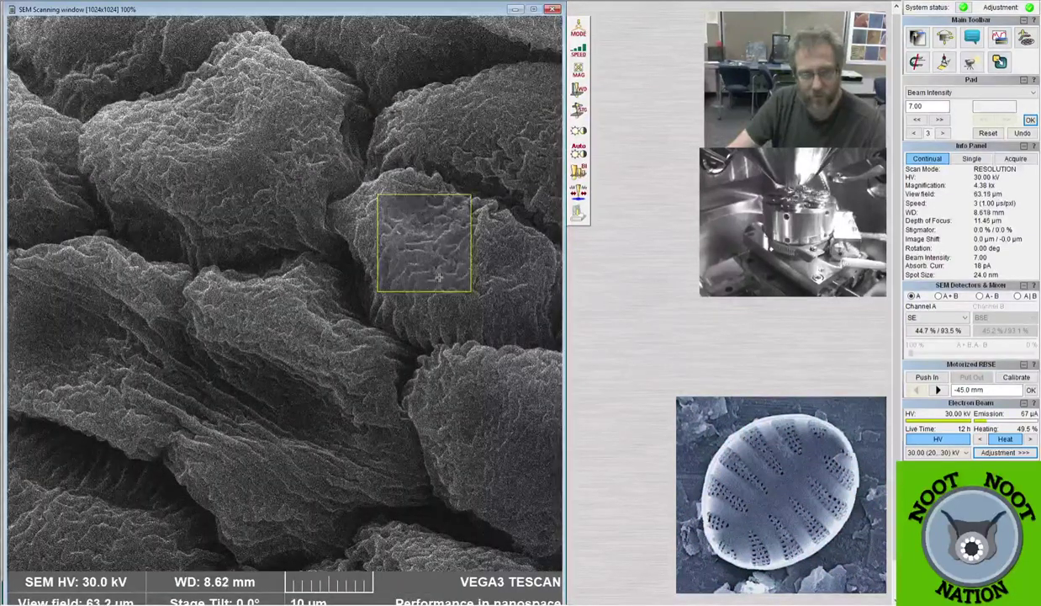
pyautogui.scroll(-3, 439, 277)
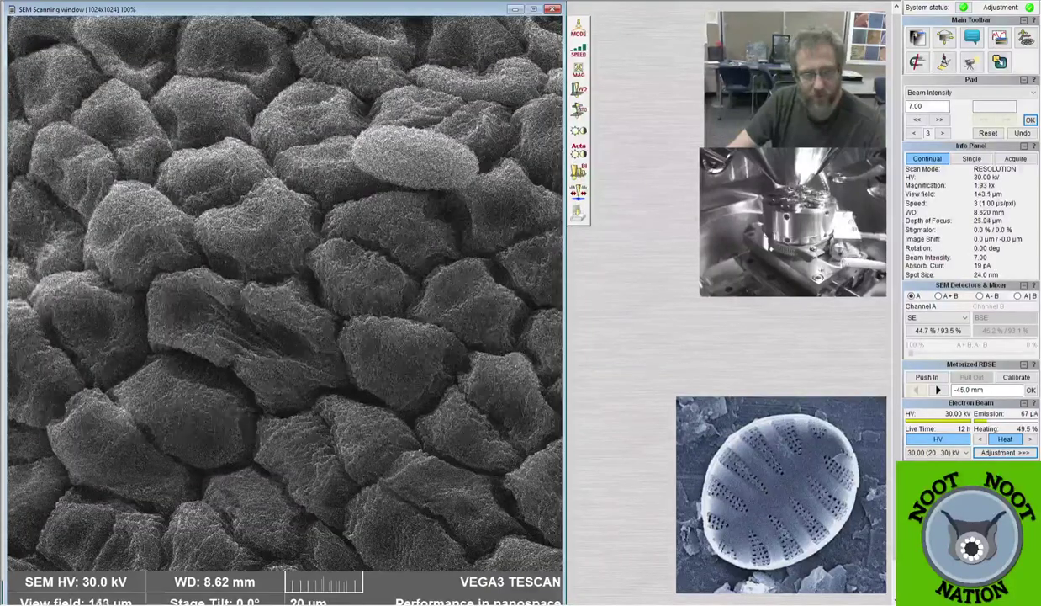
pyautogui.scroll(-1, 284, 294)
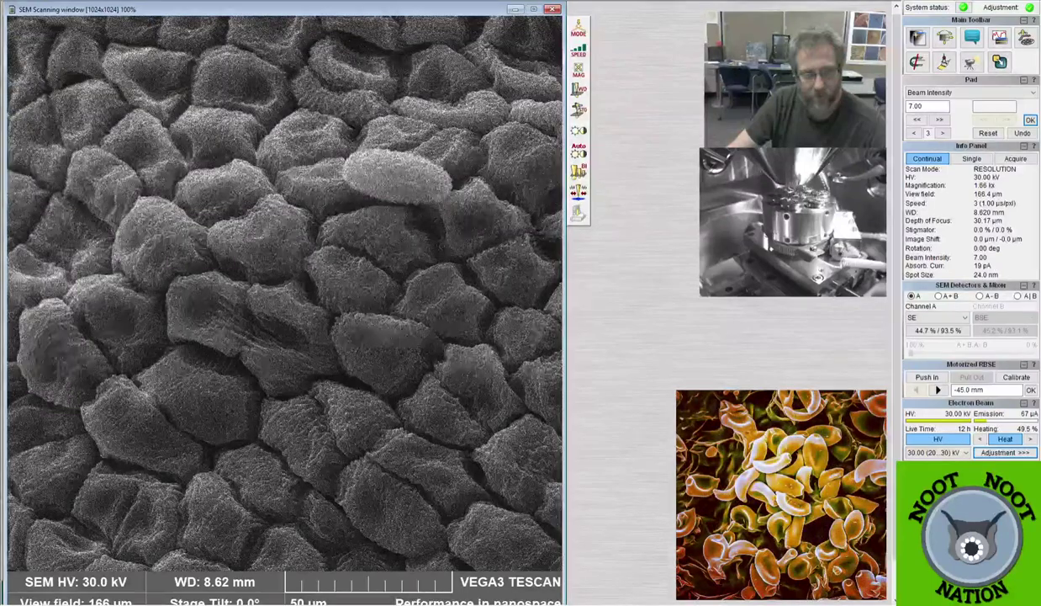
pyautogui.scroll(-1, 285, 294)
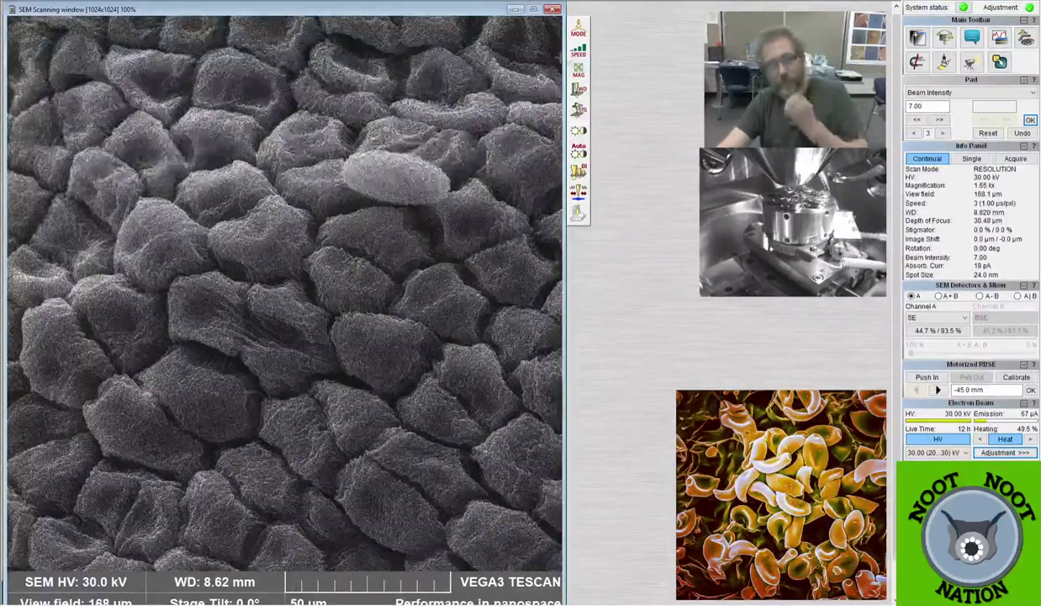
# Acquire a 1280x1280 image of the petal cells at scan speed 7, save it as Leather Leaf flower petal.tif and close it.
pyautogui.press('7')
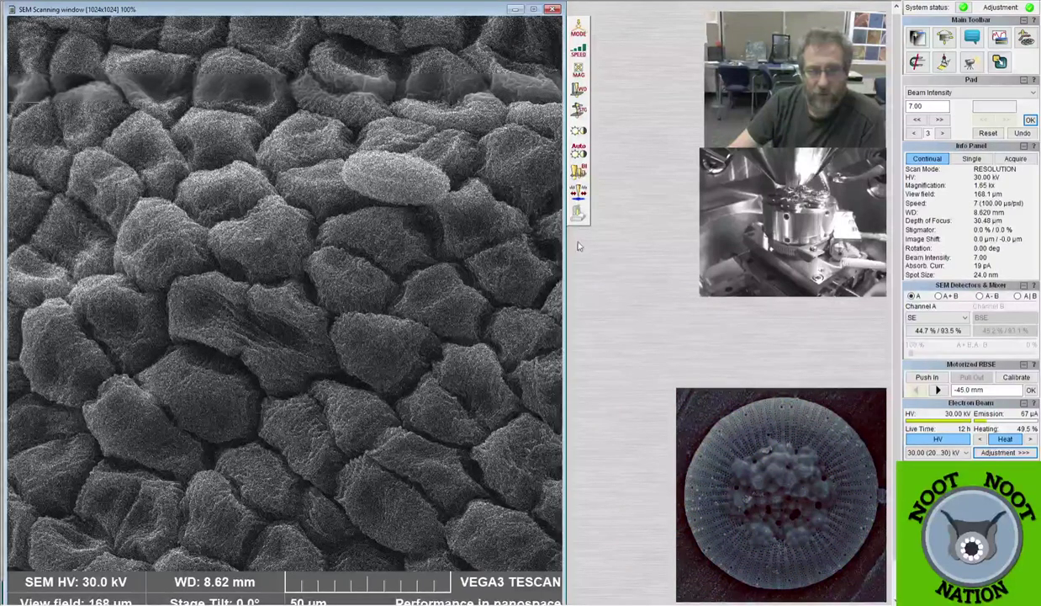
pyautogui.click(579, 214)
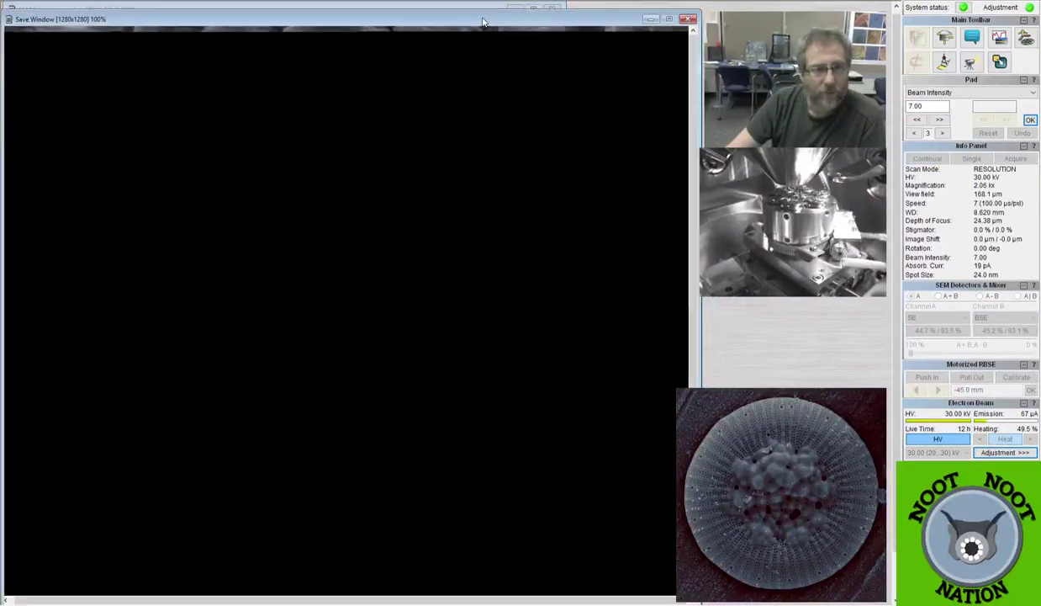
pyautogui.moveTo(492, 16); pyautogui.dragTo(485, 14)
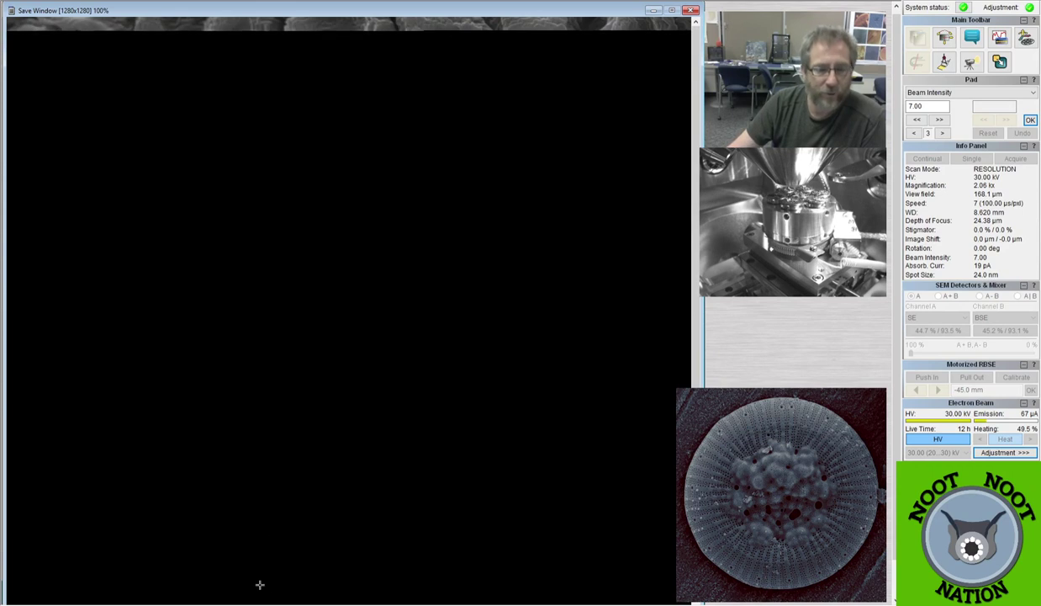
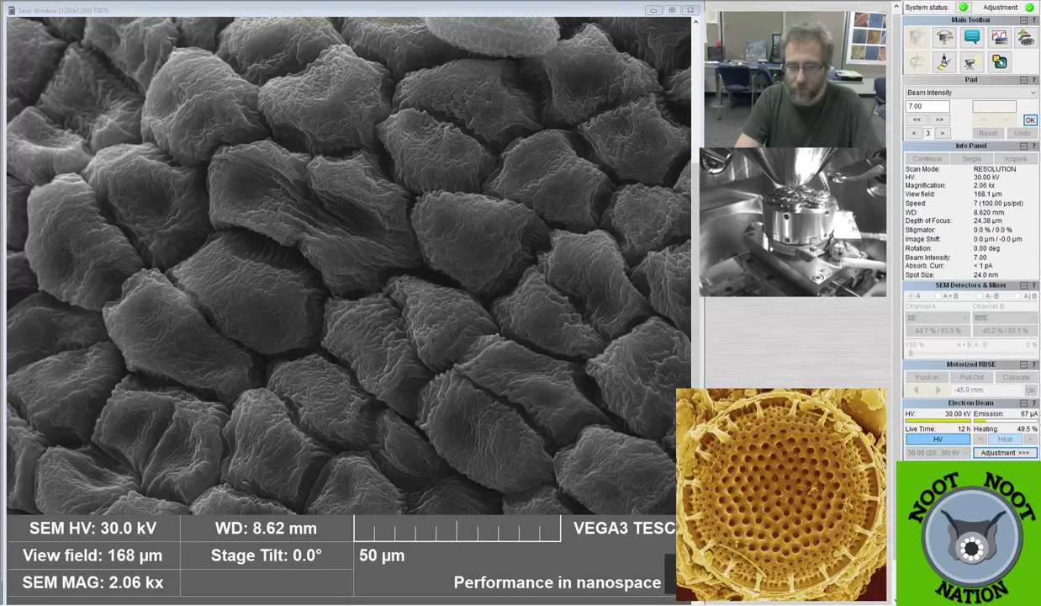
pyautogui.click(537, 433)
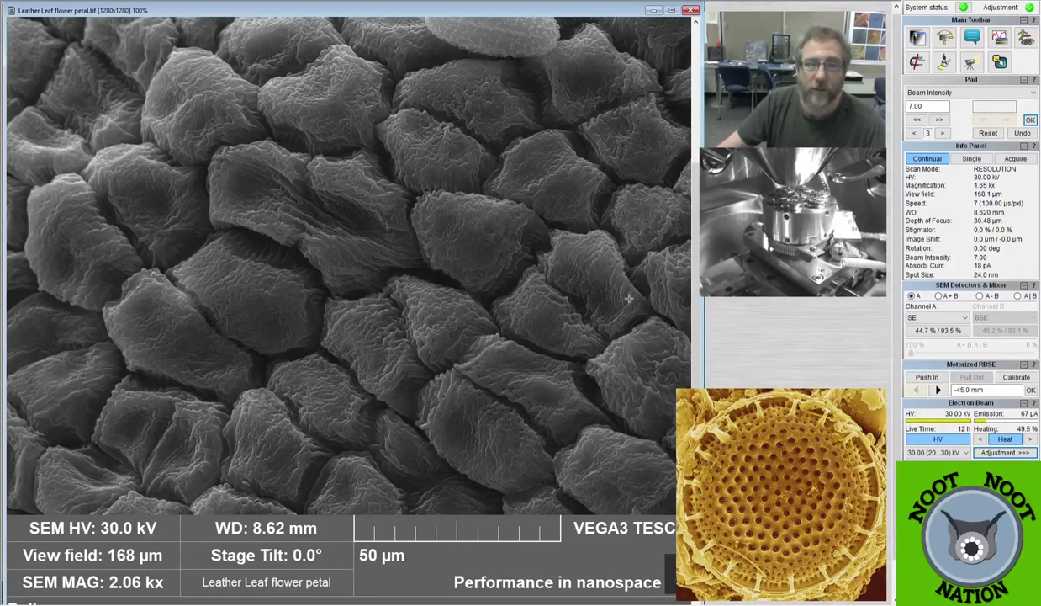
pyautogui.click(690, 10)
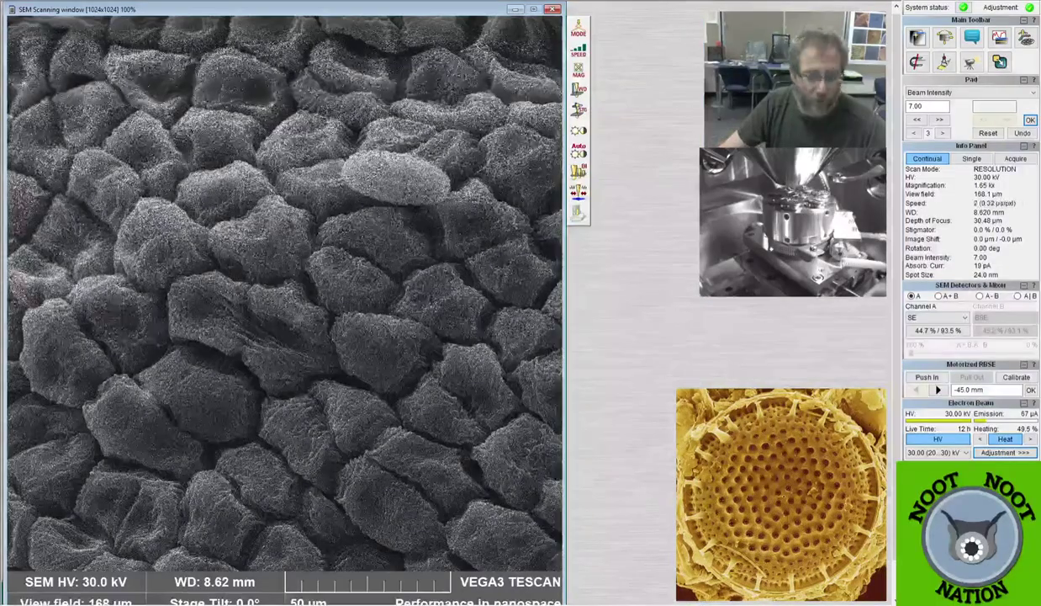
# Move back to the scattered oval pollen, magnify a few grains to about 78 µm and focus them at 8.98 mm.
pyautogui.scroll(-5, 295, 327)
pyautogui.scroll(-1, 284, 292)
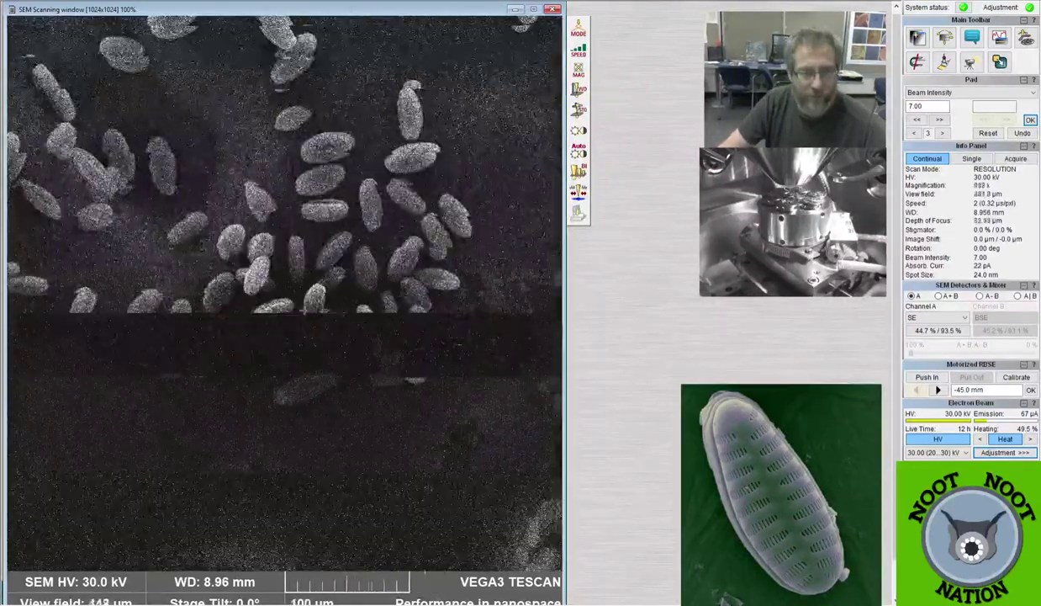
pyautogui.scroll(5, 251, 395)
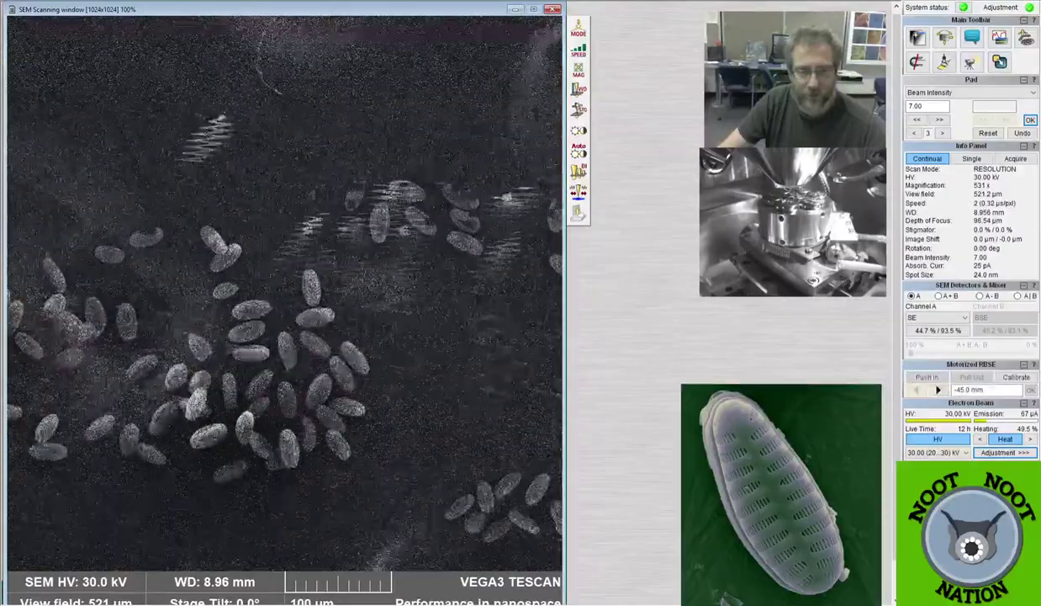
pyautogui.scroll(5, 251, 396)
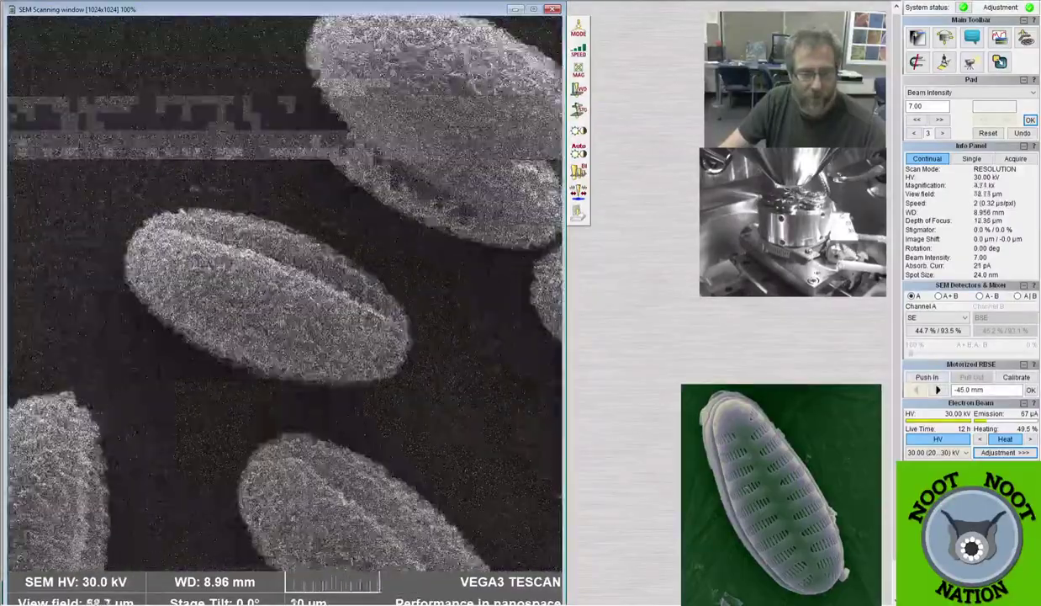
pyautogui.scroll(3, 250, 395)
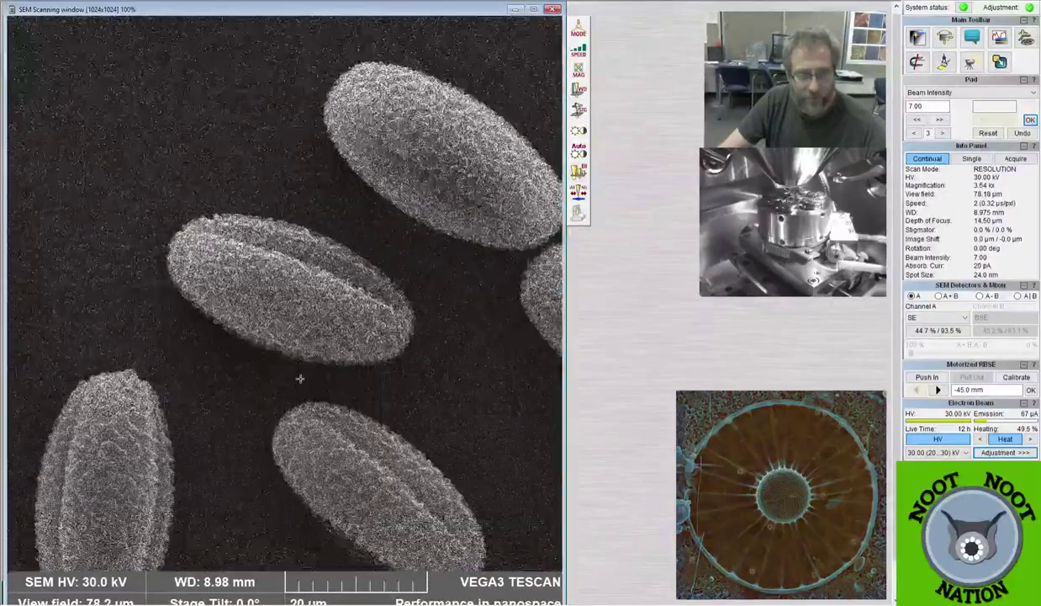
# Frame the group of oval grains at a view field of about 115 µm and start a 1280x1280 acquisition at scan speed 8.
pyautogui.scroll(-1, 333, 286)
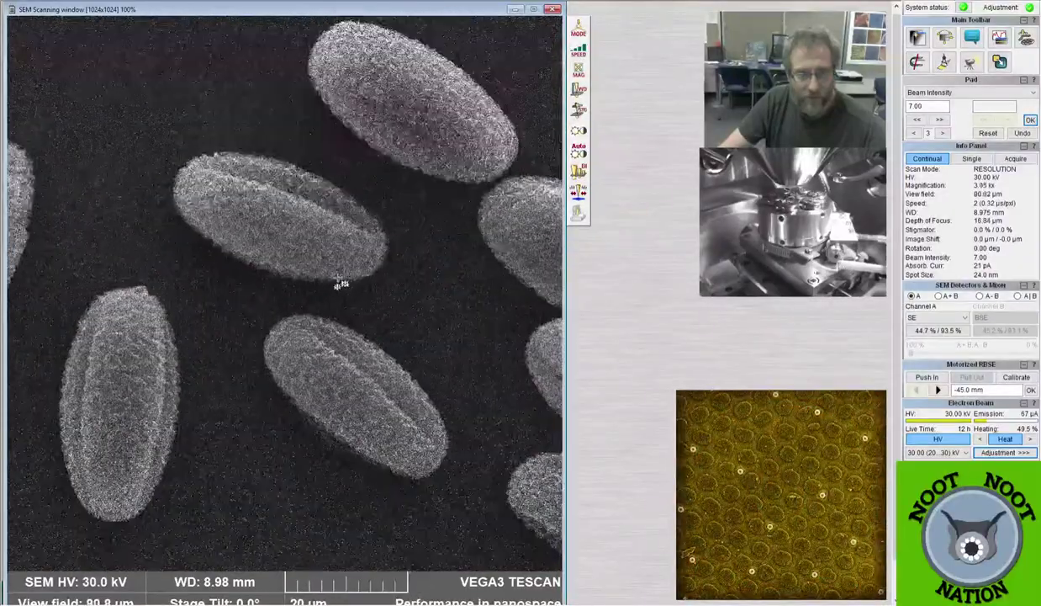
pyautogui.scroll(-1, 333, 286)
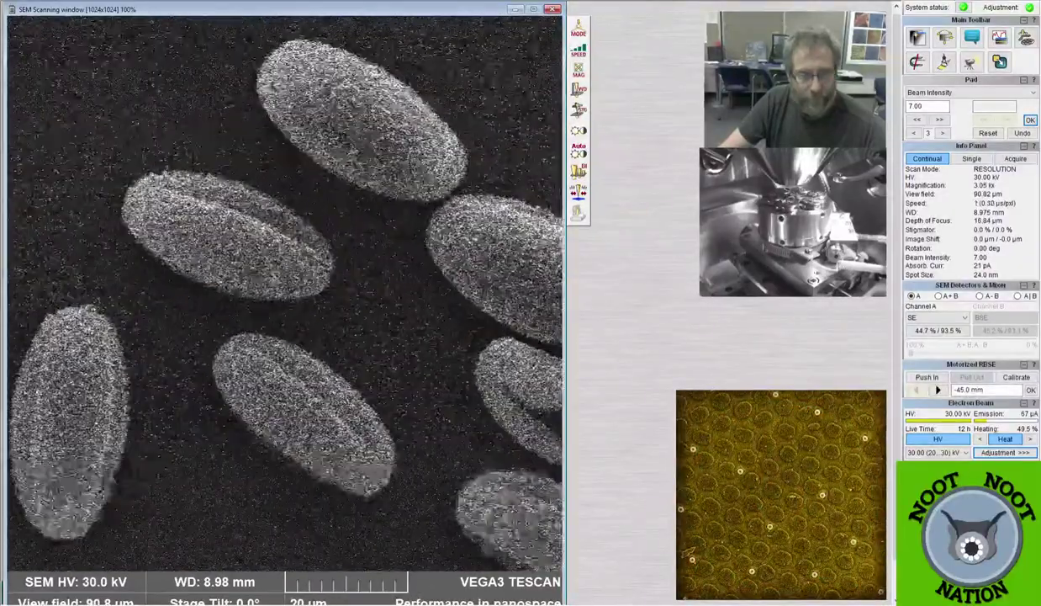
pyautogui.scroll(-1, 333, 286)
pyautogui.moveTo(250, 287); pyautogui.dragTo(284, 301)
pyautogui.moveTo(334, 335); pyautogui.dragTo(300, 284)
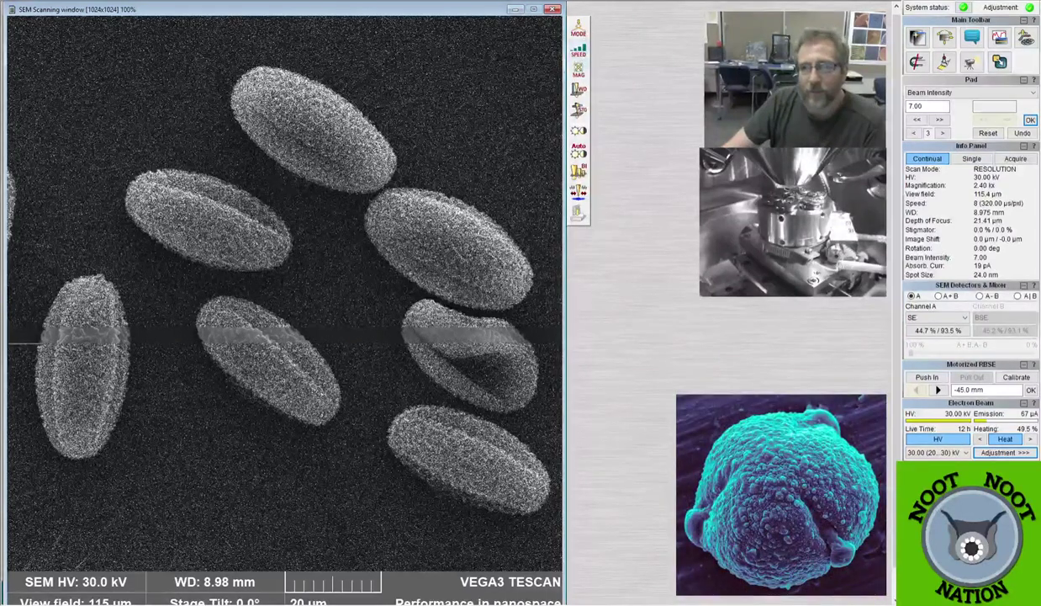
pyautogui.click(578, 215)
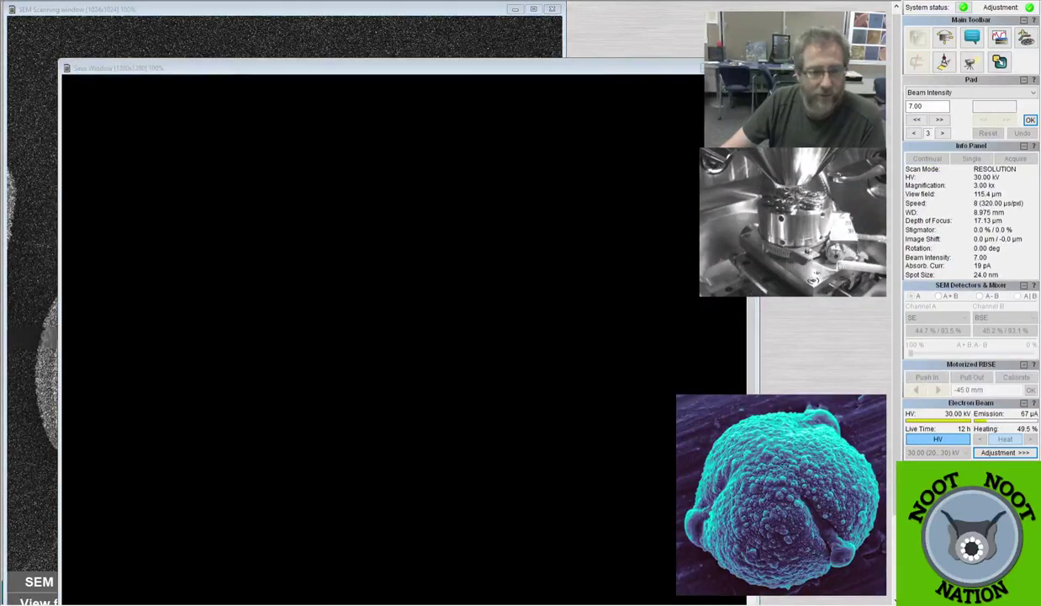